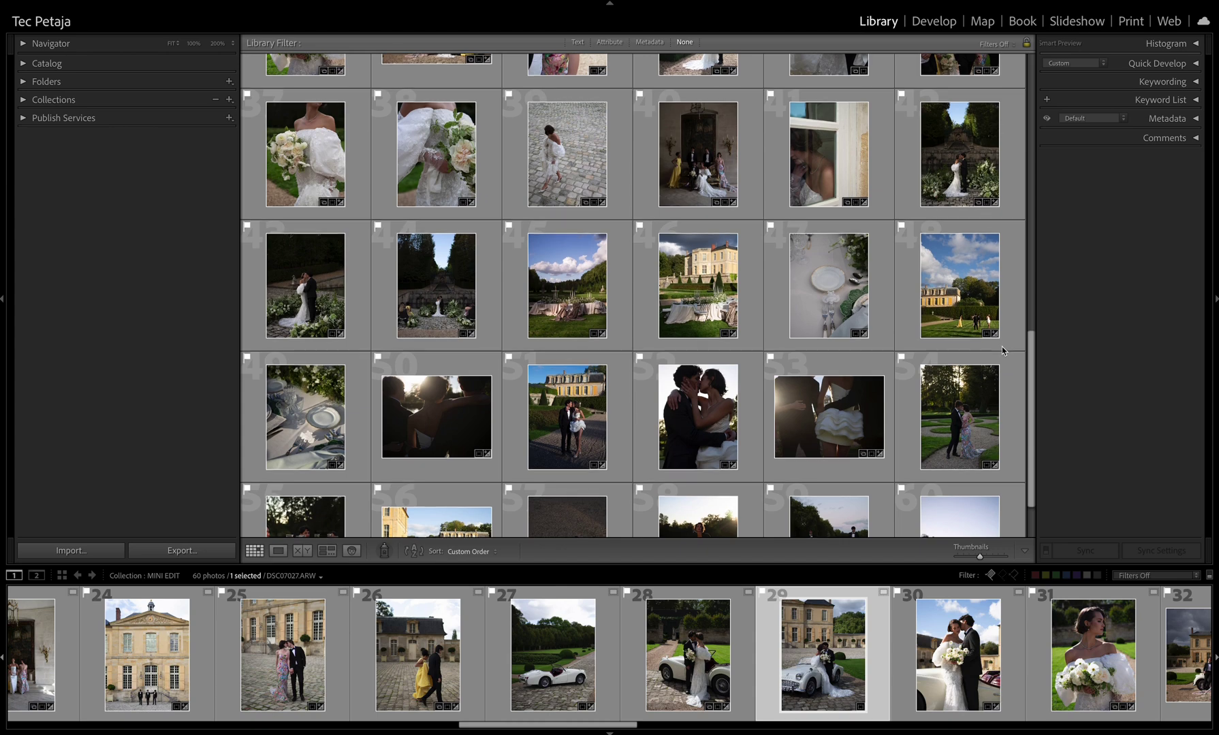
Step: Look through the unedited wedding photos in the MINI EDIT collection grid
{"action": "scroll", "coordinate": [1002, 350], "scroll_direction": "down", "scroll_amount": 1}
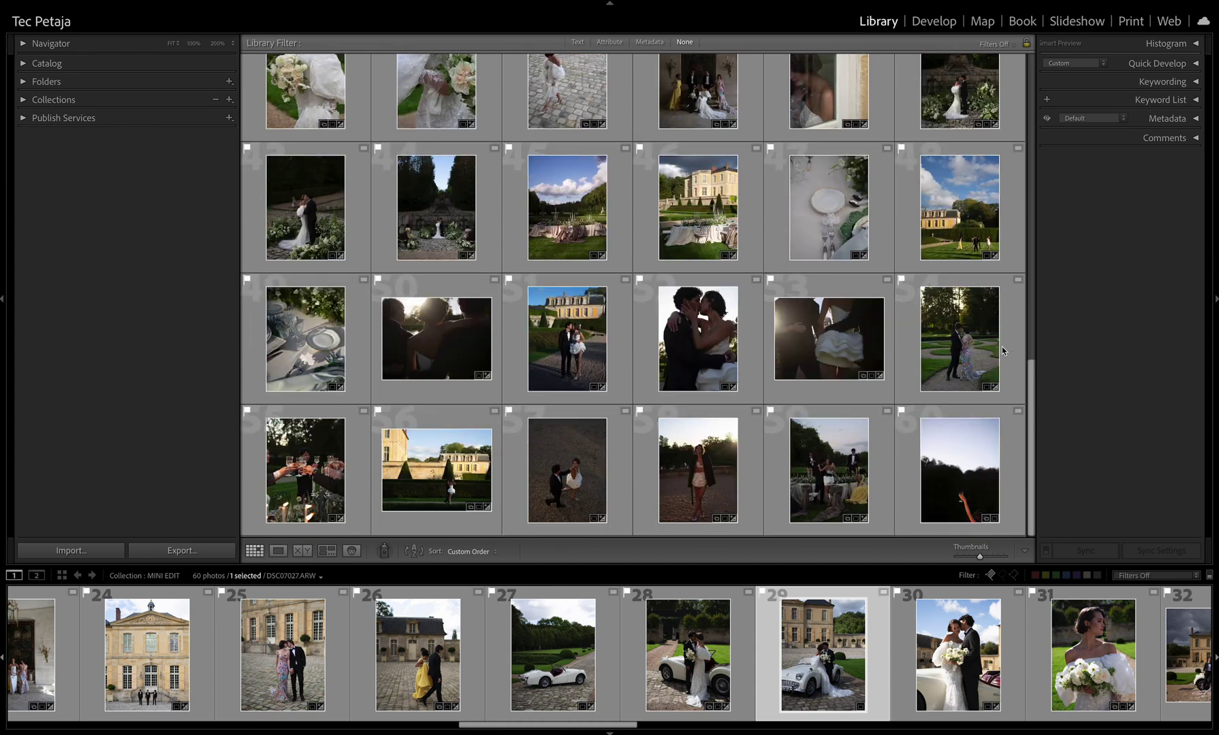
{"action": "scroll", "coordinate": [1002, 351], "scroll_direction": "up", "scroll_amount": 1}
{"action": "scroll", "coordinate": [1002, 348], "scroll_direction": "down", "scroll_amount": 1}
{"action": "scroll", "coordinate": [1002, 349], "scroll_direction": "up", "scroll_amount": 1}
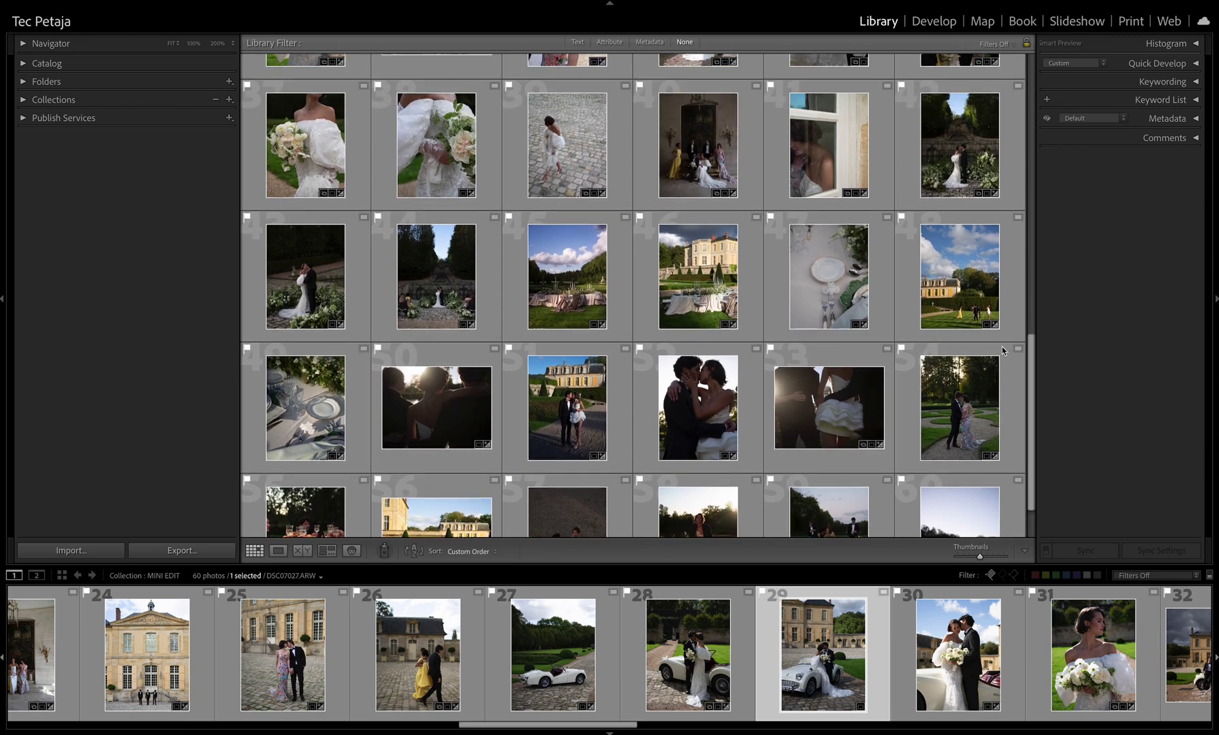
{"action": "scroll", "coordinate": [1002, 349], "scroll_direction": "up", "scroll_amount": 1}
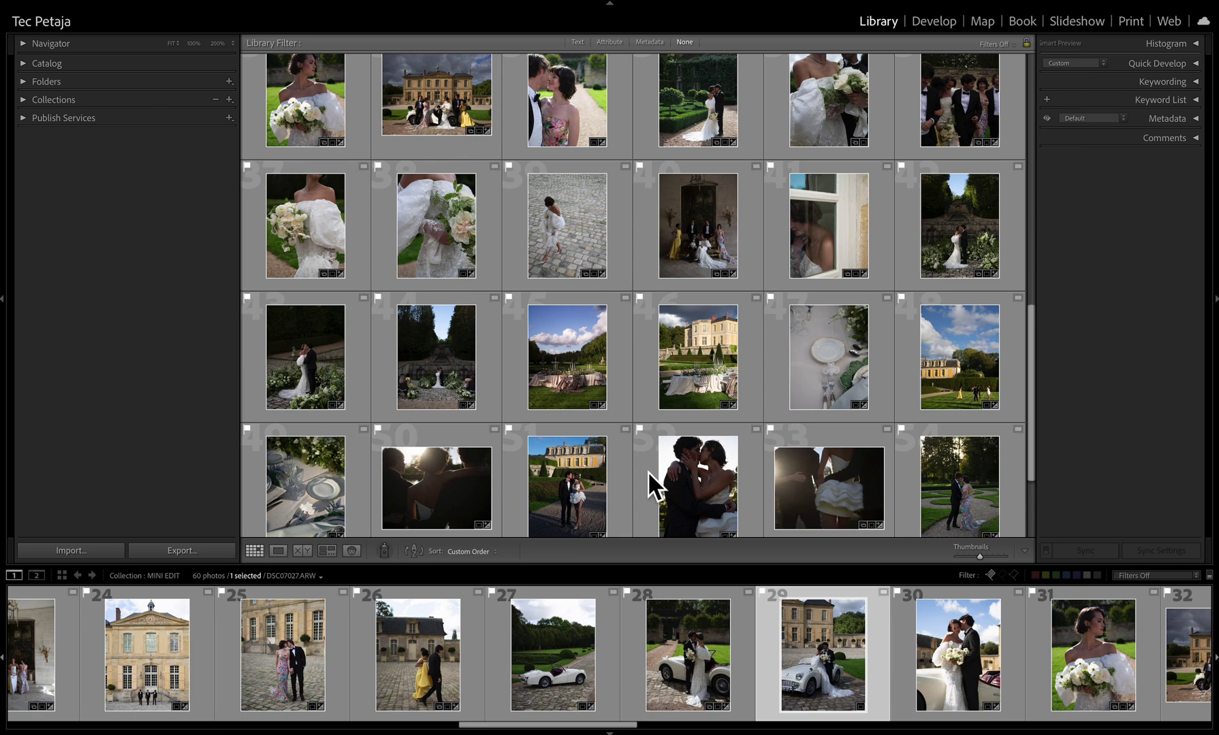
{"action": "scroll", "coordinate": [684, 456], "scroll_direction": "up", "scroll_amount": 3}
{"action": "scroll", "coordinate": [685, 456], "scroll_direction": "up", "scroll_amount": 2}
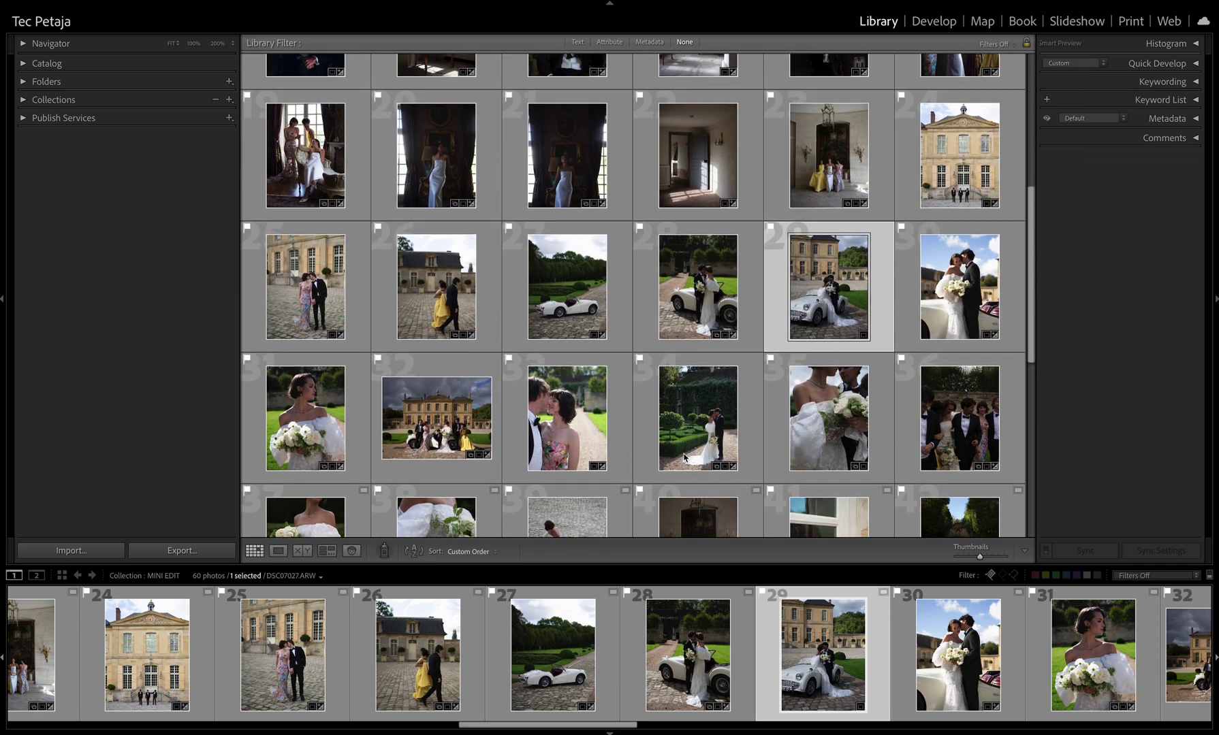
{"action": "scroll", "coordinate": [685, 456], "scroll_direction": "down", "scroll_amount": 2}
{"action": "scroll", "coordinate": [716, 417], "scroll_direction": "up", "scroll_amount": 2}
{"action": "scroll", "coordinate": [717, 417], "scroll_direction": "up", "scroll_amount": 4}
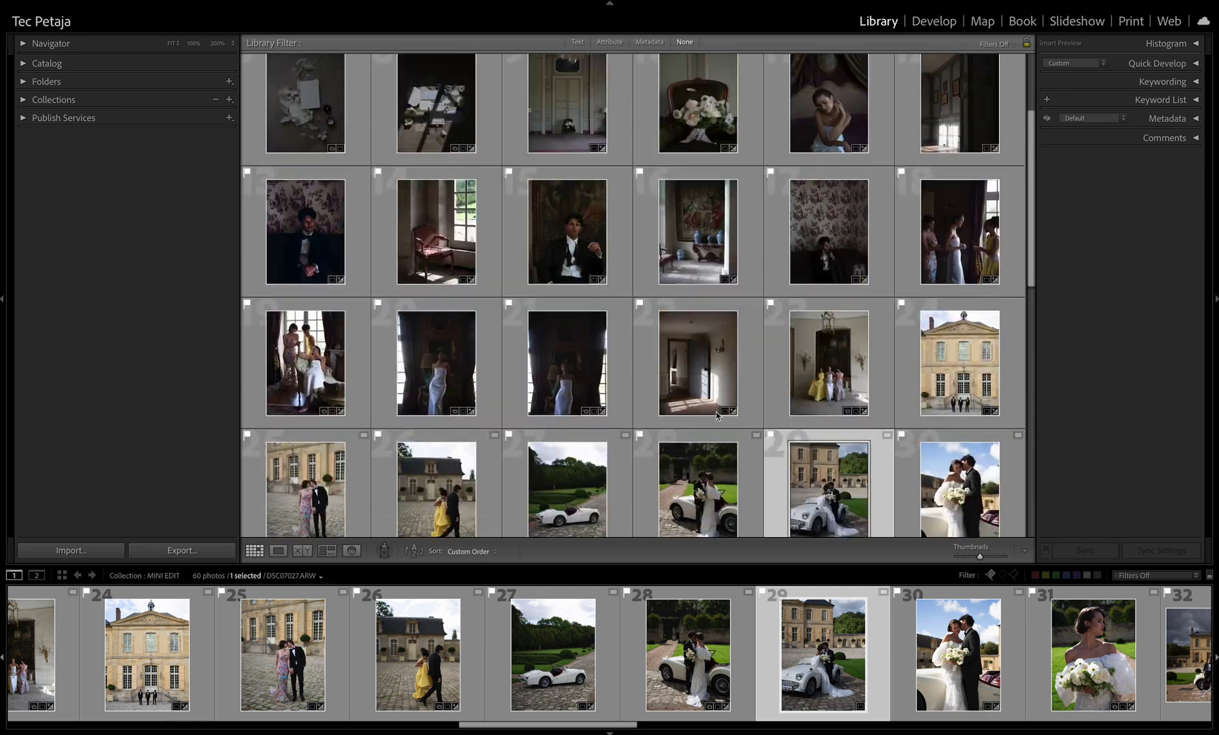
{"action": "scroll", "coordinate": [785, 327], "scroll_direction": "up", "scroll_amount": 3}
{"action": "scroll", "coordinate": [492, 303], "scroll_direction": "down", "scroll_amount": 12}
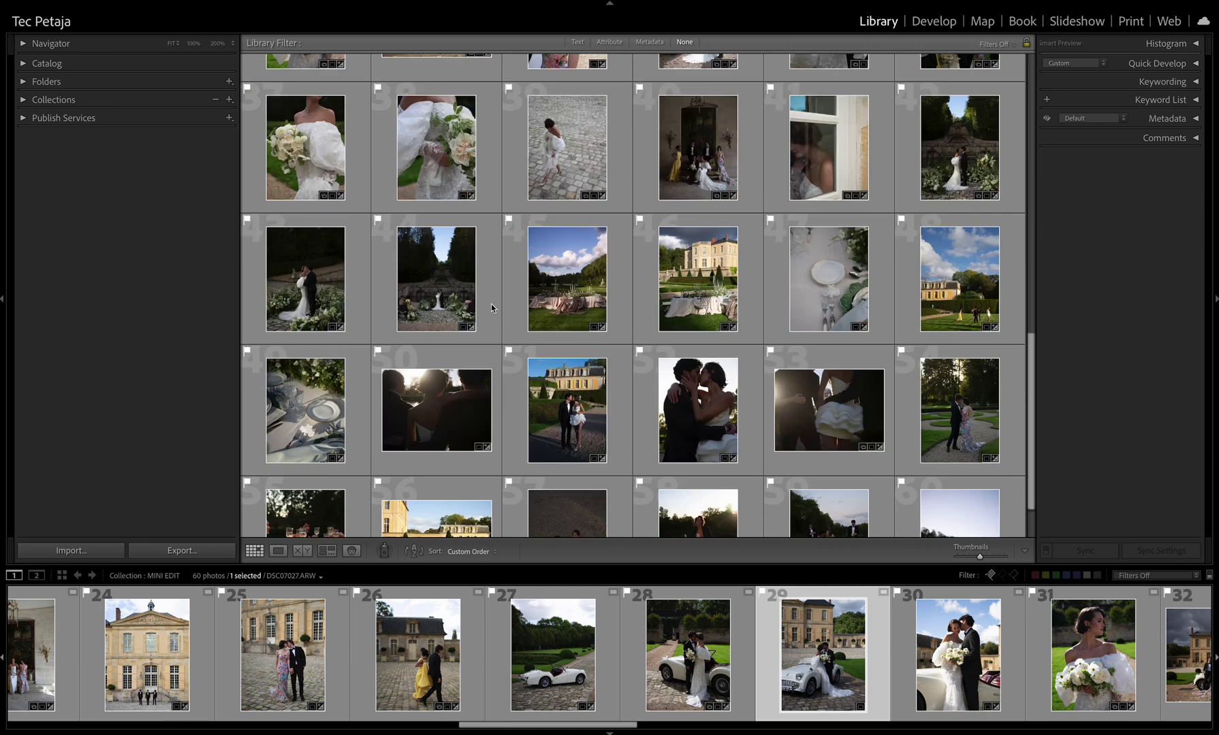
{"action": "scroll", "coordinate": [492, 304], "scroll_direction": "up", "scroll_amount": 2}
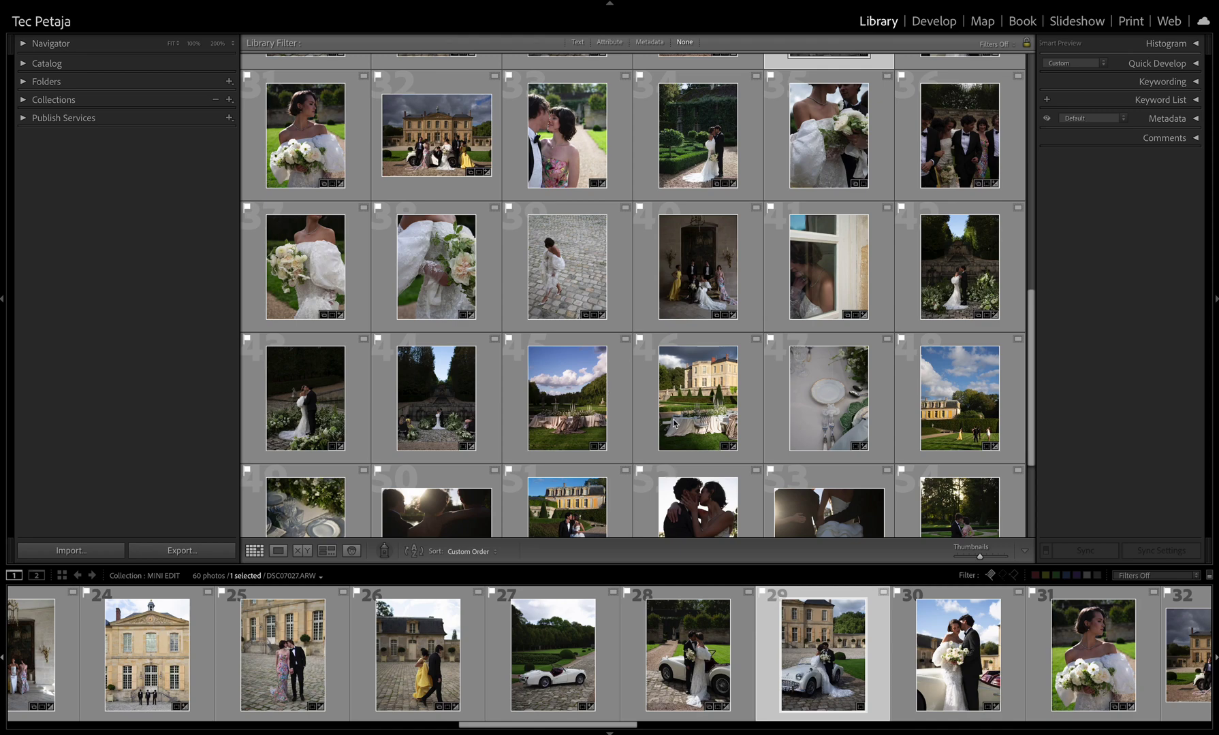
{"action": "scroll", "coordinate": [840, 429], "scroll_direction": "down", "scroll_amount": 3}
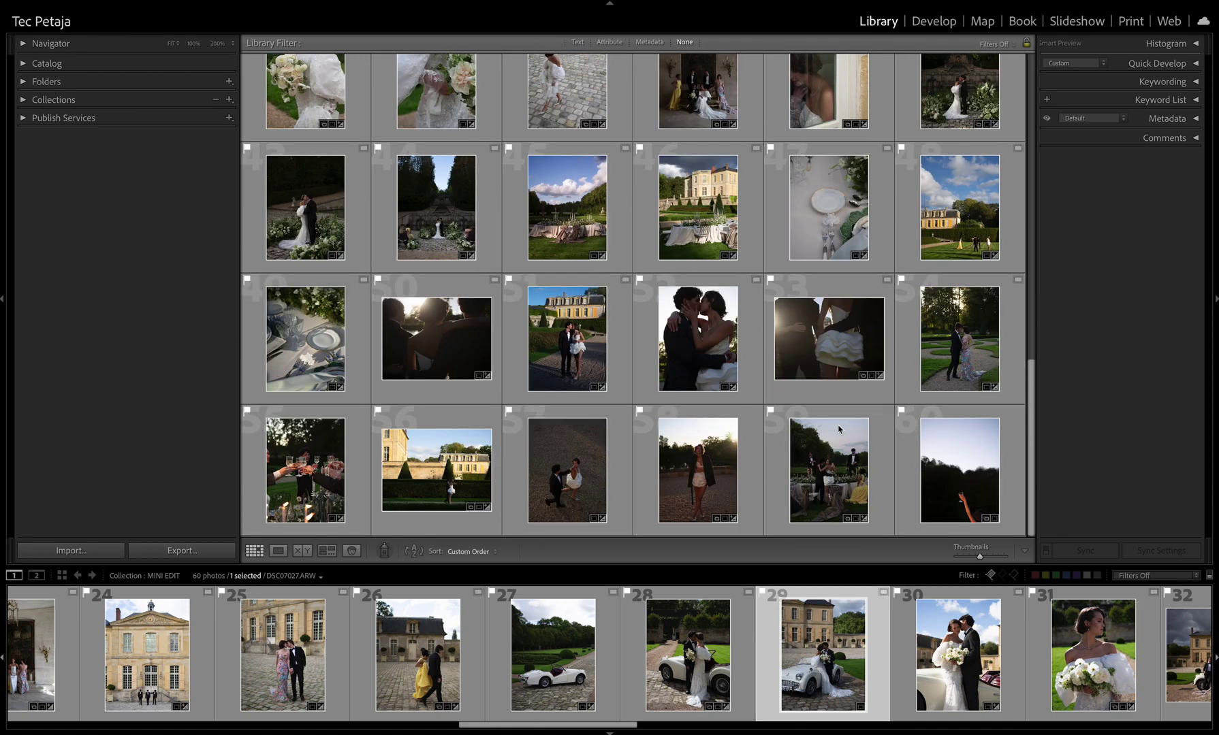
{"action": "scroll", "coordinate": [839, 429], "scroll_direction": "up", "scroll_amount": 14}
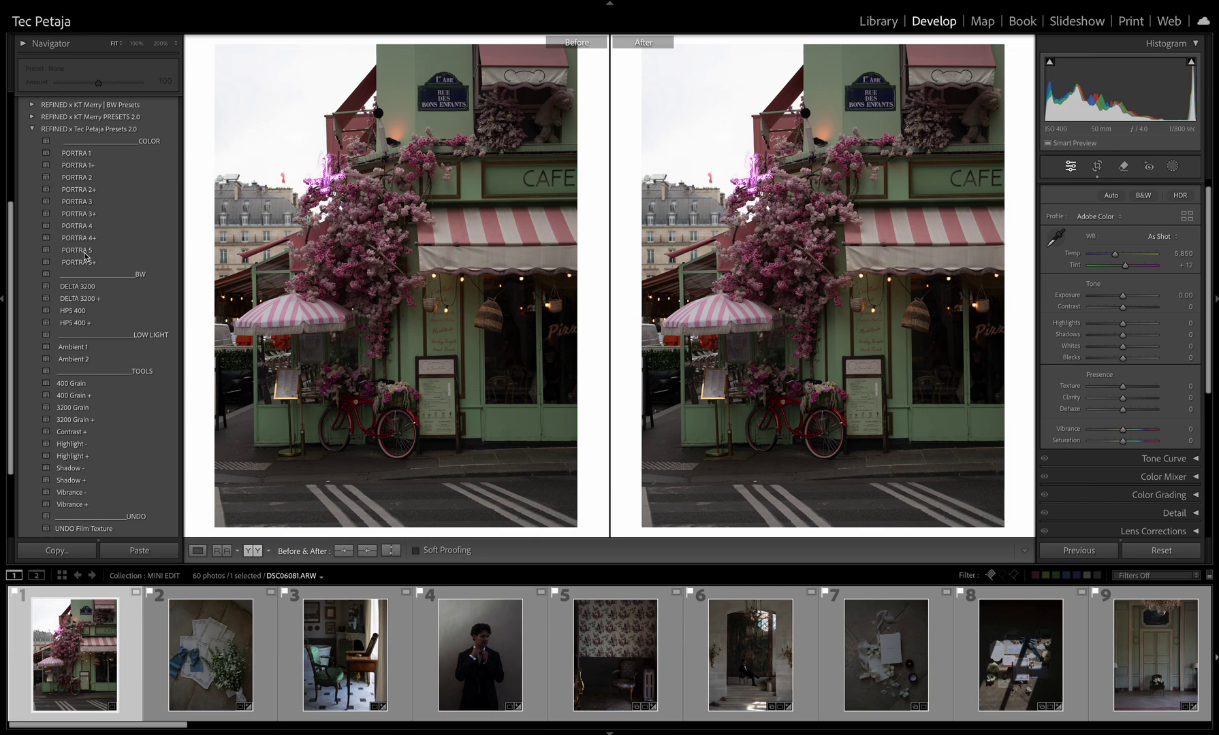
Step: Try the PORTRA 1, 2, 3, 4 and 5 presets one after another on the café photo
{"action": "scroll", "coordinate": [85, 257], "scroll_direction": "up", "scroll_amount": 1}
{"action": "left_click", "coordinate": [80, 166]}
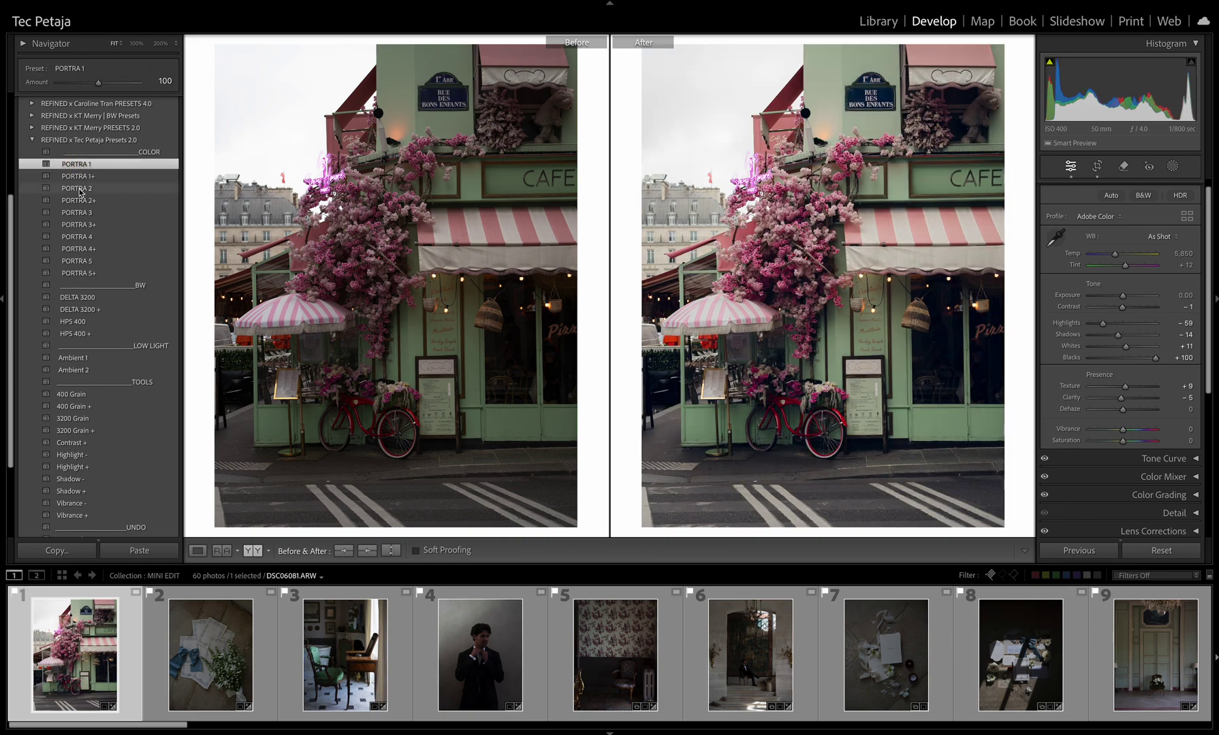
{"action": "left_click", "coordinate": [80, 190]}
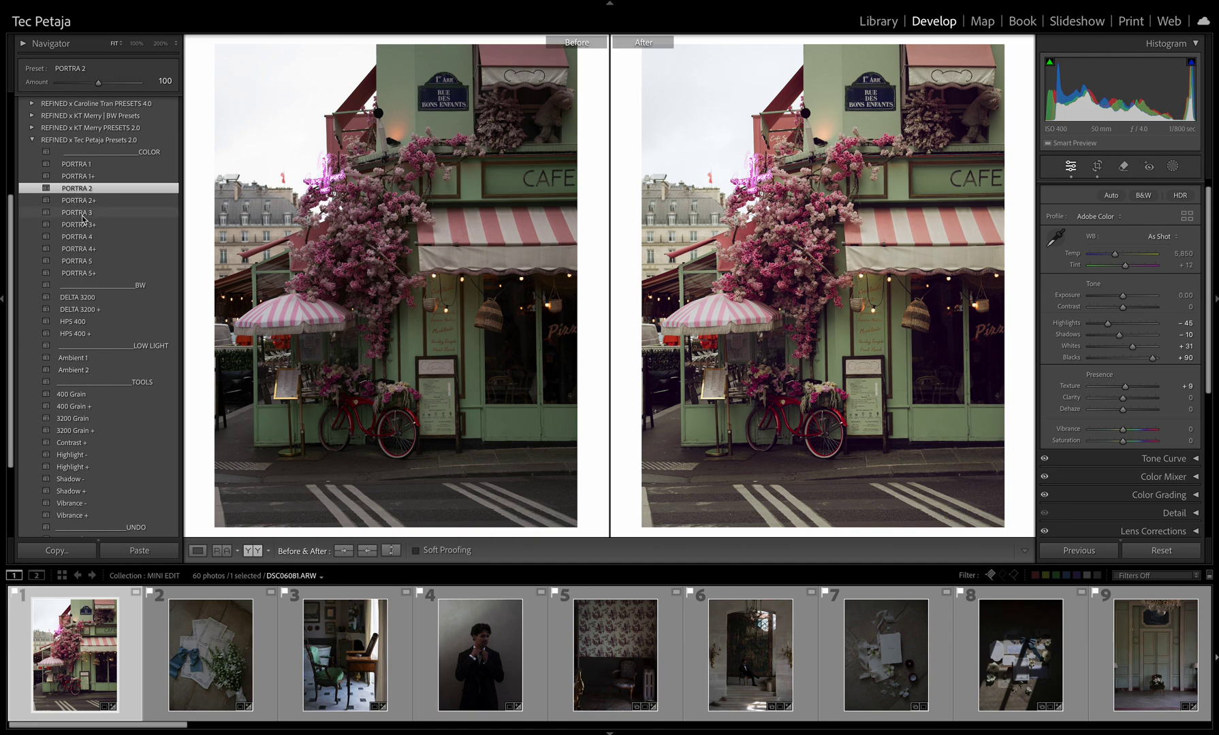
{"action": "left_click", "coordinate": [87, 237]}
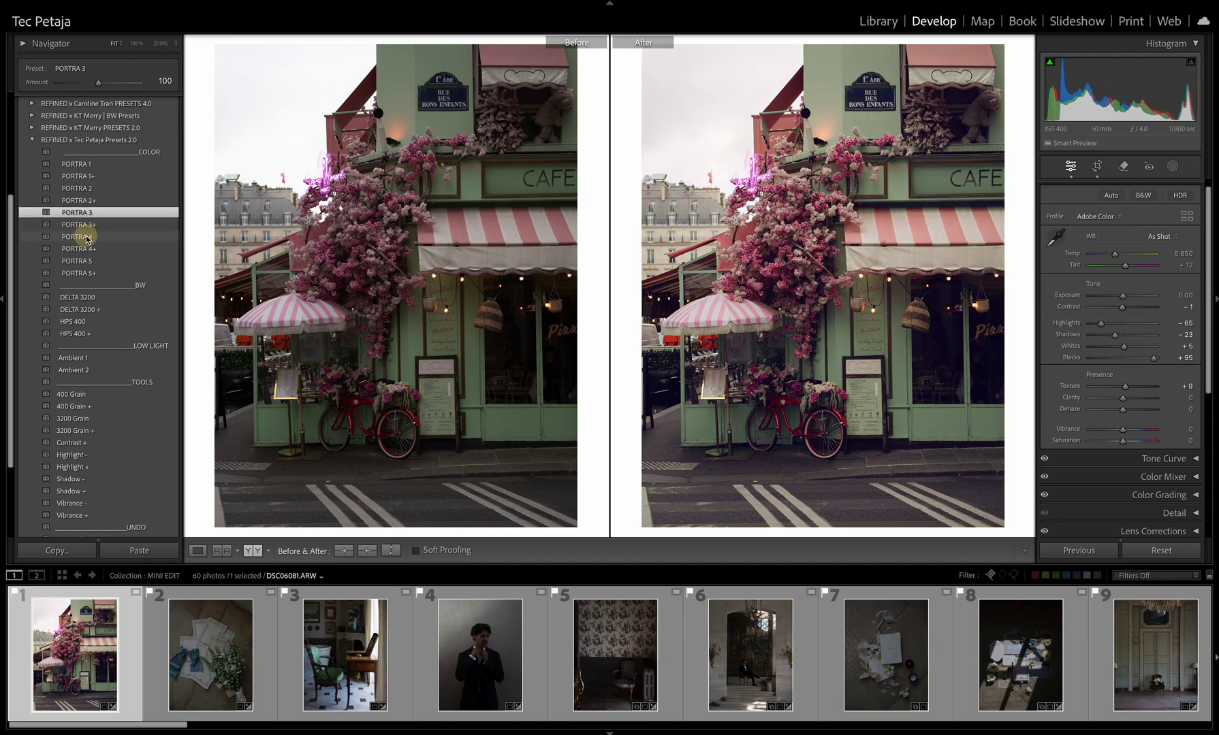
{"action": "left_click", "coordinate": [84, 263]}
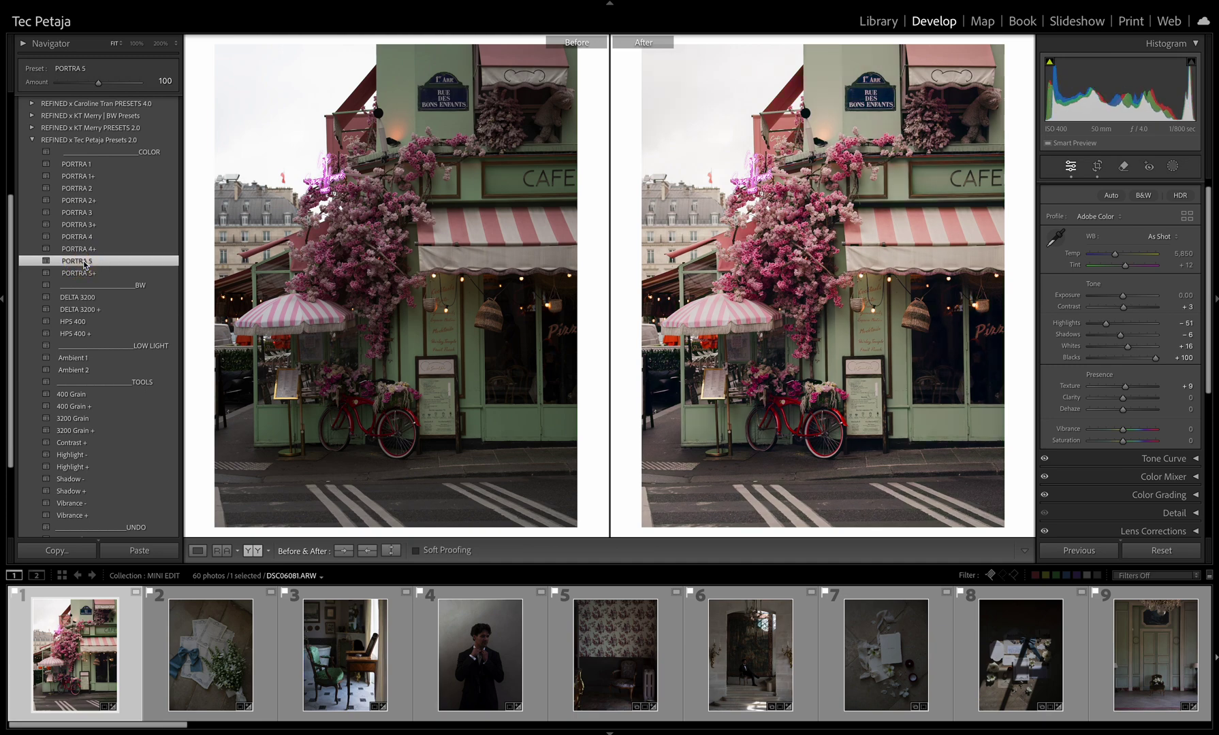
Step: Compare the PORTRA 1 and PORTRA 5 presets on the café photo by alternating between them
{"action": "left_click", "coordinate": [82, 165]}
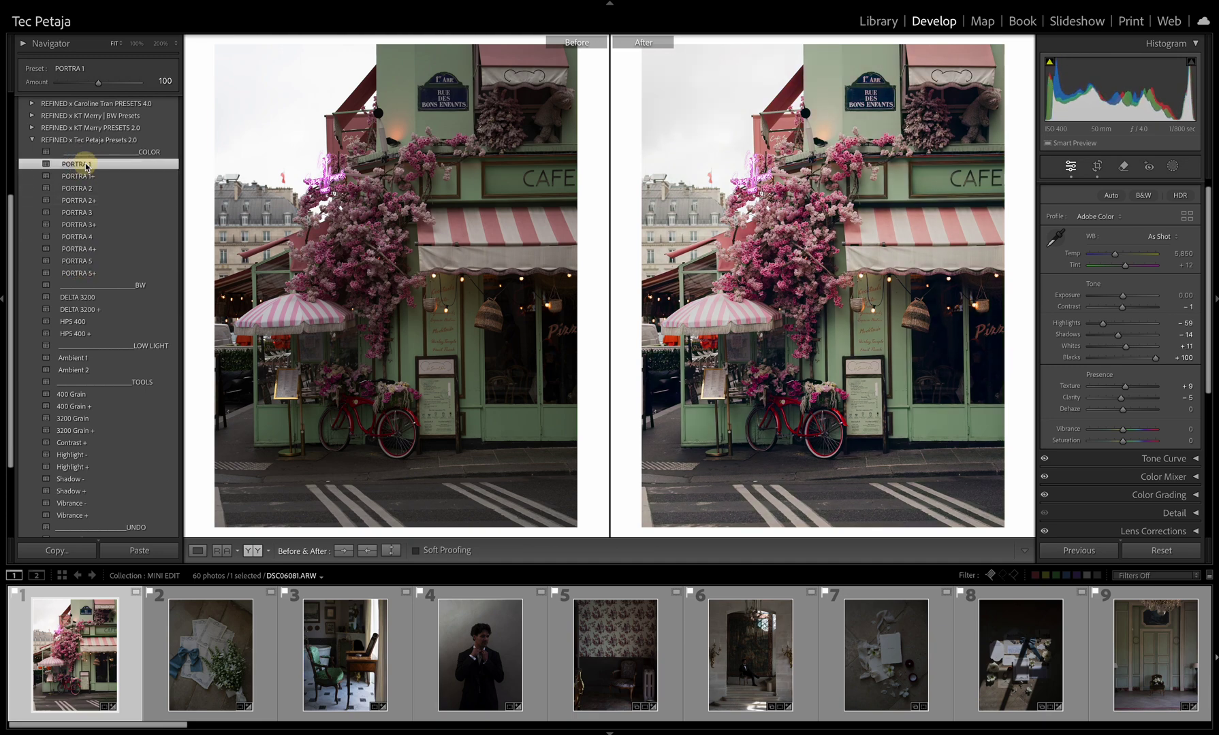
{"action": "left_click", "coordinate": [85, 263]}
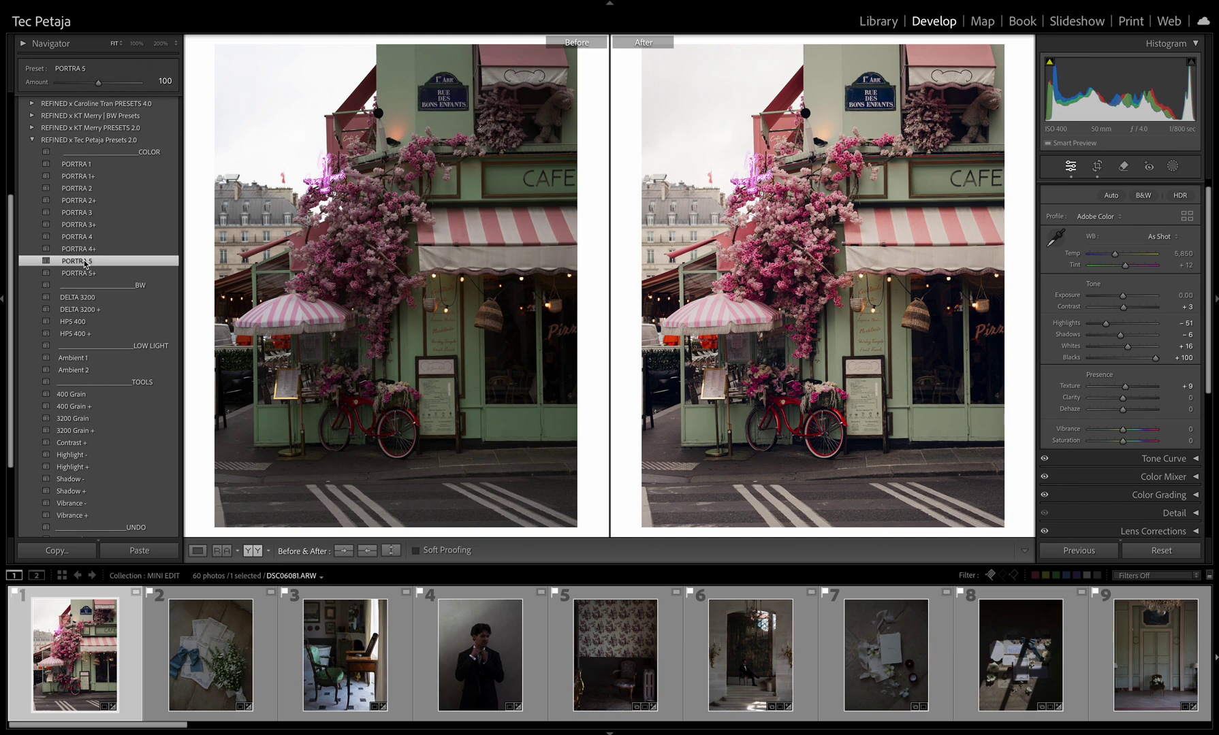
{"action": "left_click", "coordinate": [84, 166]}
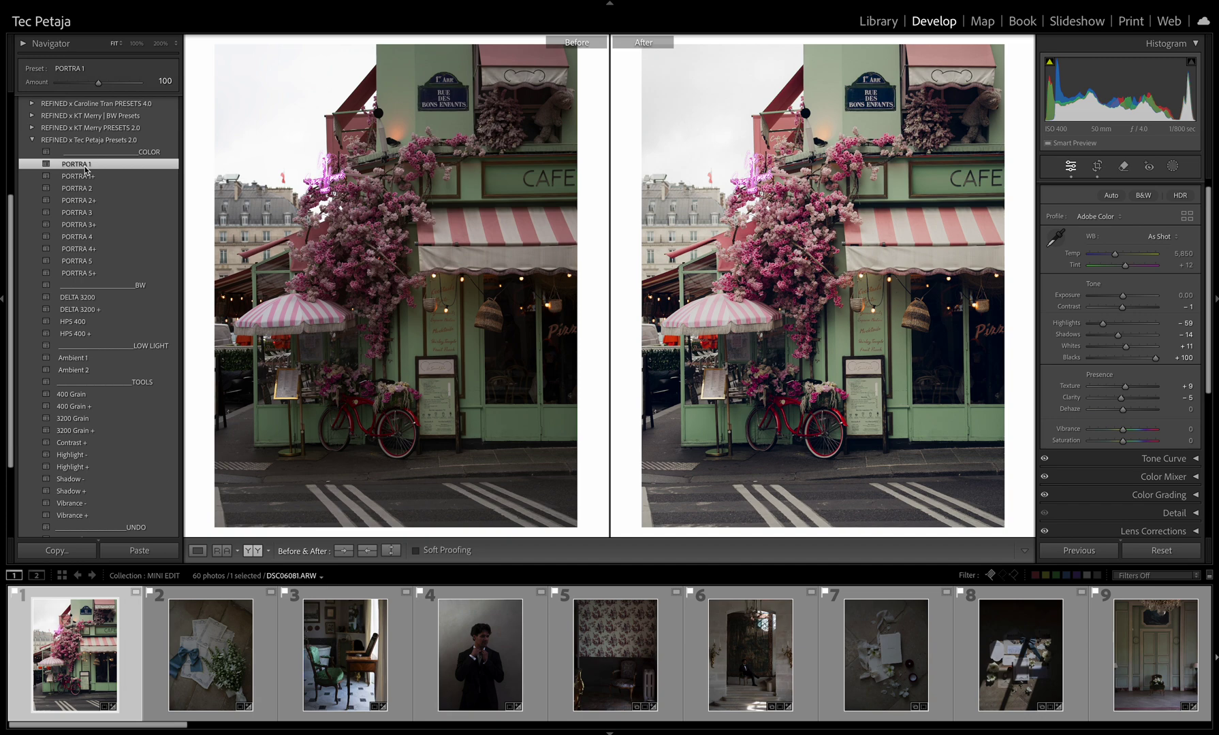
Step: Try PORTRA 2 with exposure at +0.45 on the café photo, and compare it with PORTRA 3
{"action": "left_click", "coordinate": [86, 190]}
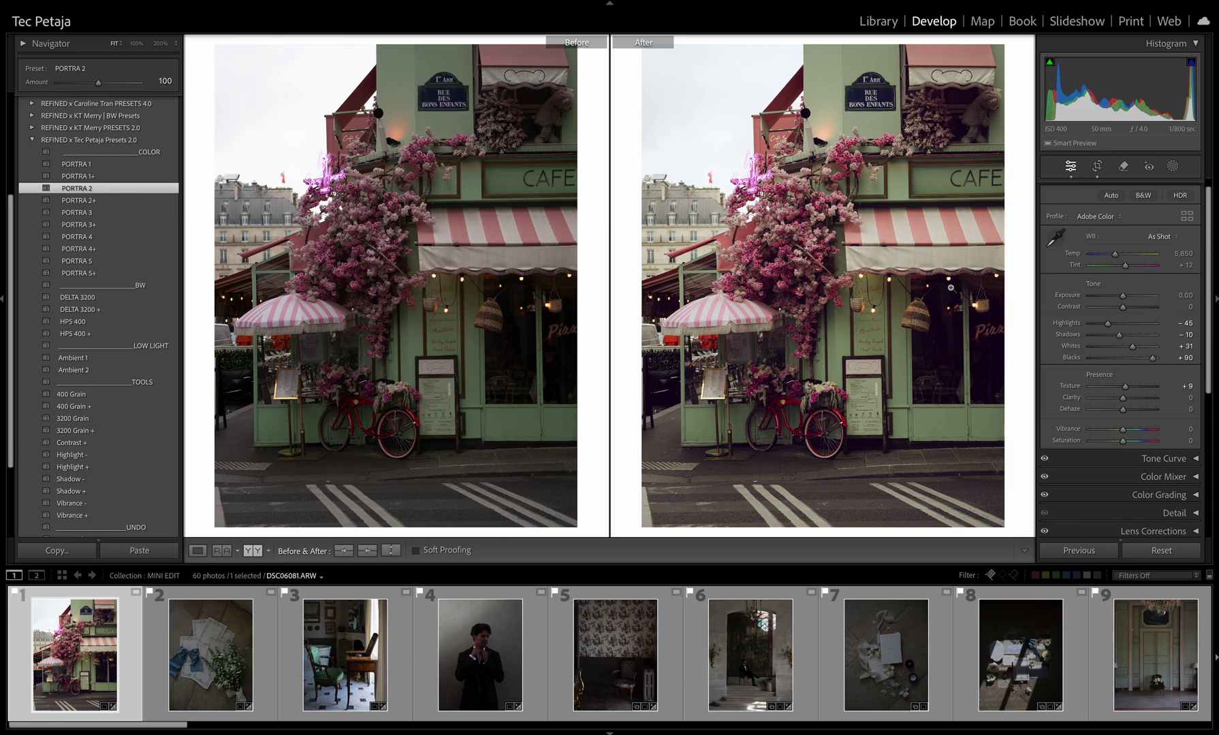
{"action": "left_click_drag", "start_coordinate": [1123, 296], "coordinate": [1124, 297]}
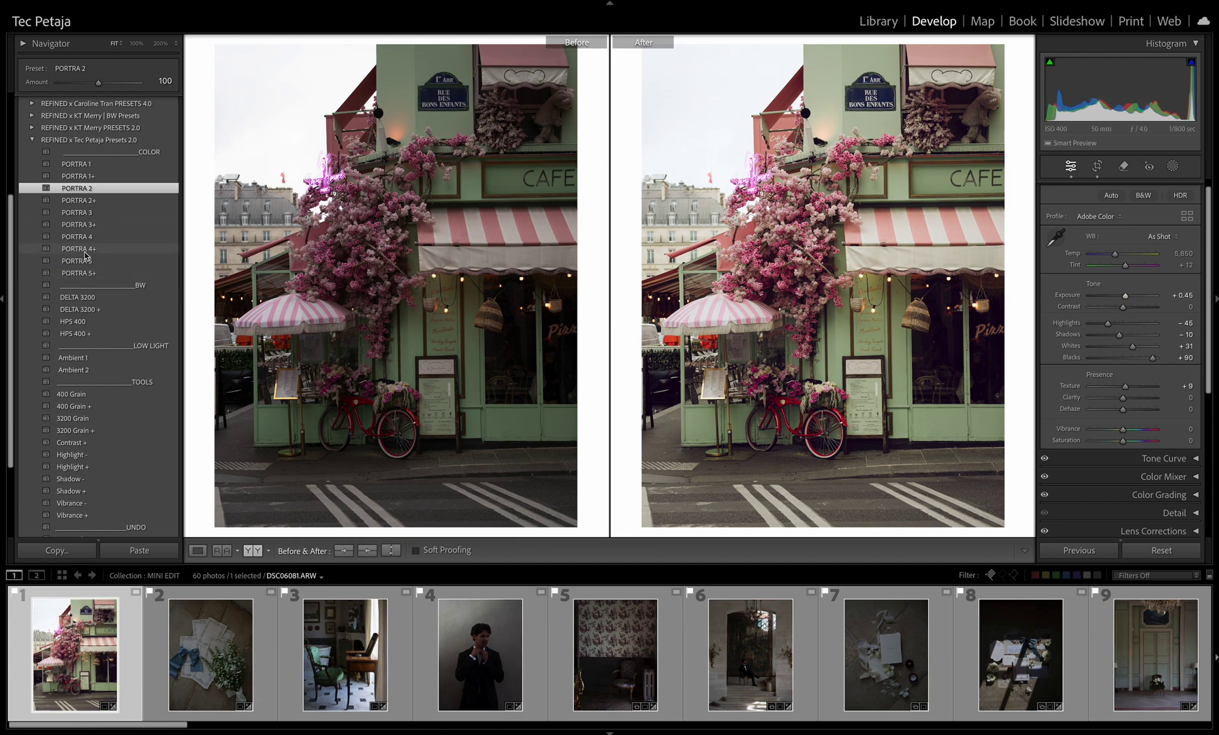
{"action": "left_click", "coordinate": [85, 213]}
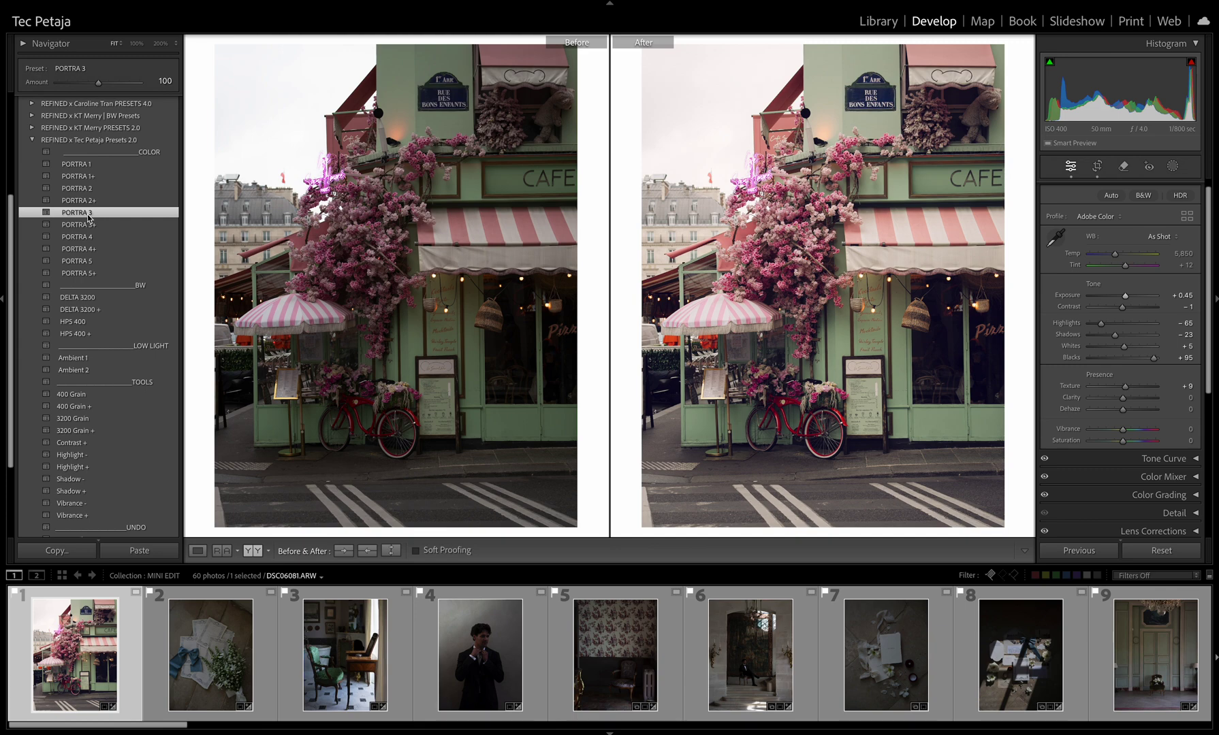
Step: Apply the PORTRA 5 preset to the café photo and set its temperature to 5,571 and exposure to +0.20
{"action": "left_click", "coordinate": [87, 262]}
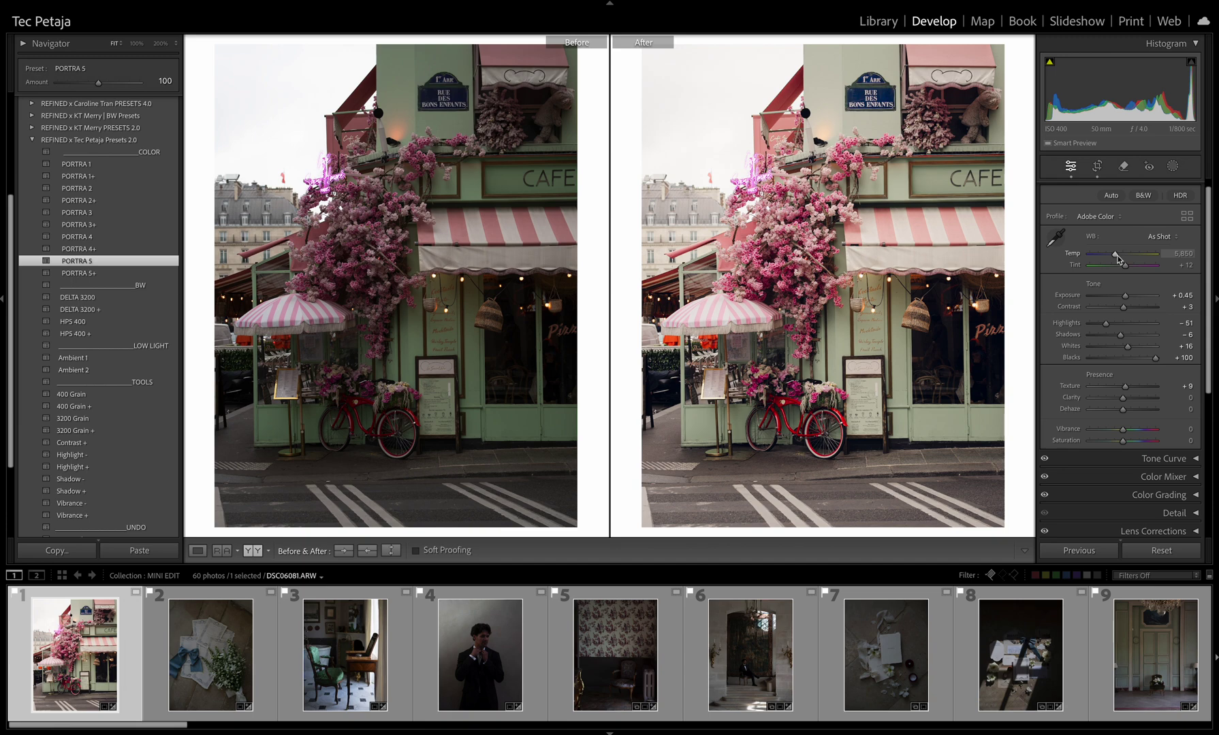
{"action": "left_click_drag", "start_coordinate": [1117, 256], "coordinate": [1125, 300]}
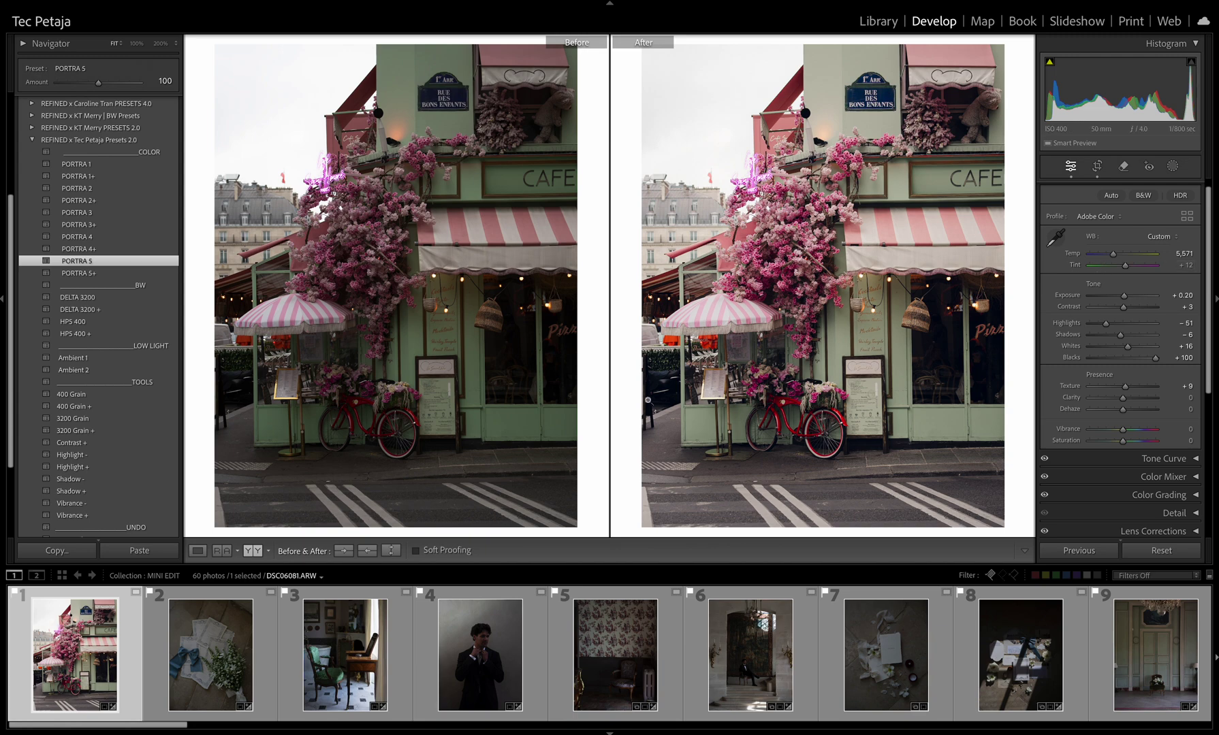
Step: Apply the PORTRA 5 preset to the second photo, the invitations with blue ribbon, raise its exposure and fine-tune its temperature
{"action": "key", "text": "Right"}
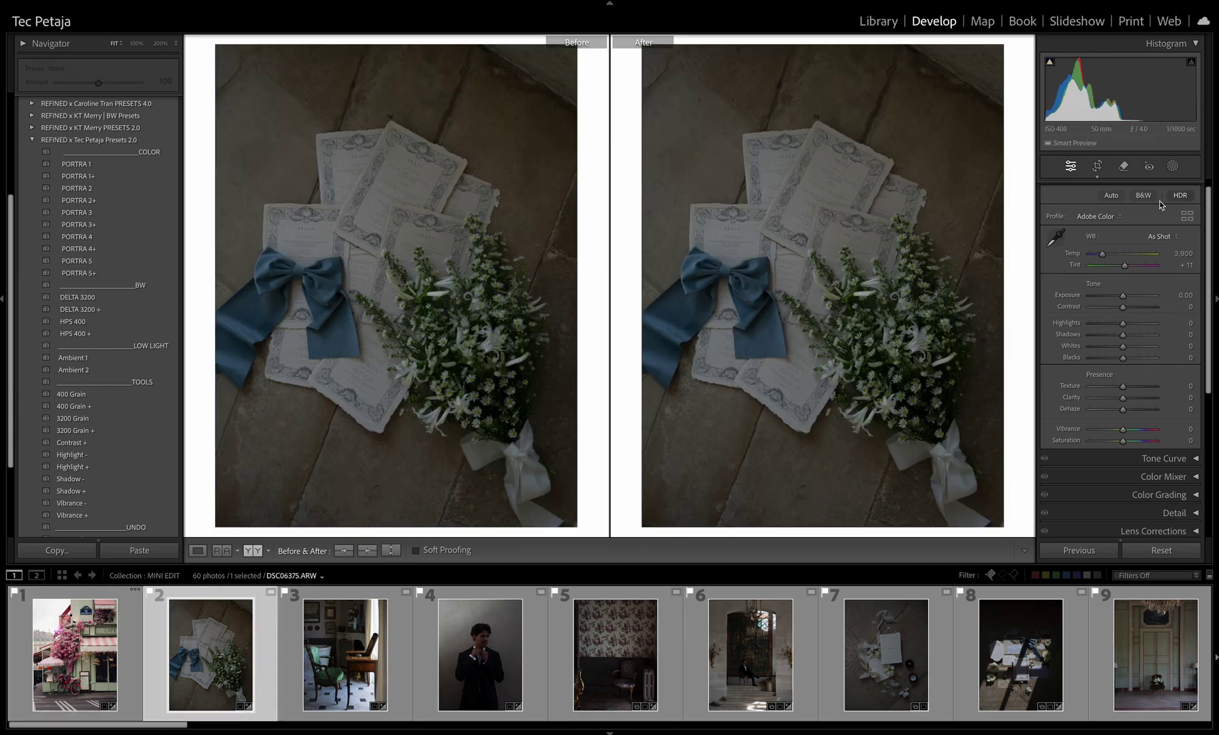
{"action": "left_click", "coordinate": [81, 261]}
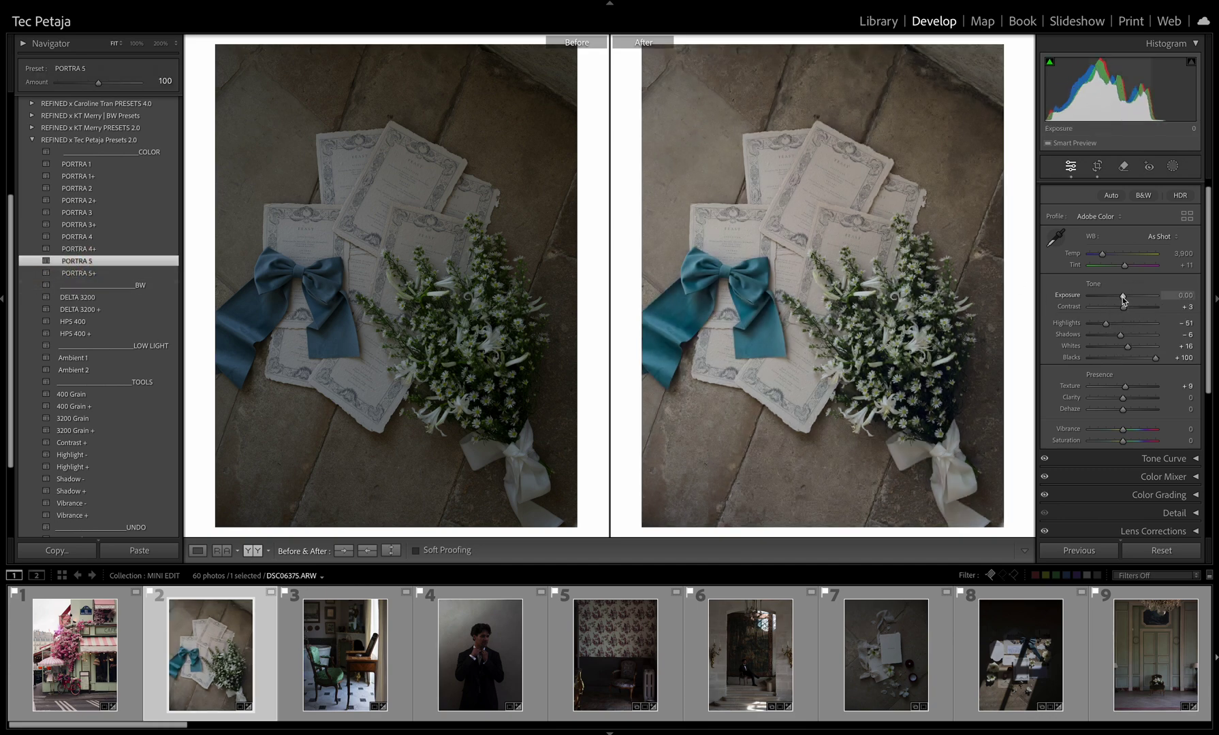
{"action": "left_click_drag", "start_coordinate": [1124, 303], "coordinate": [1129, 302]}
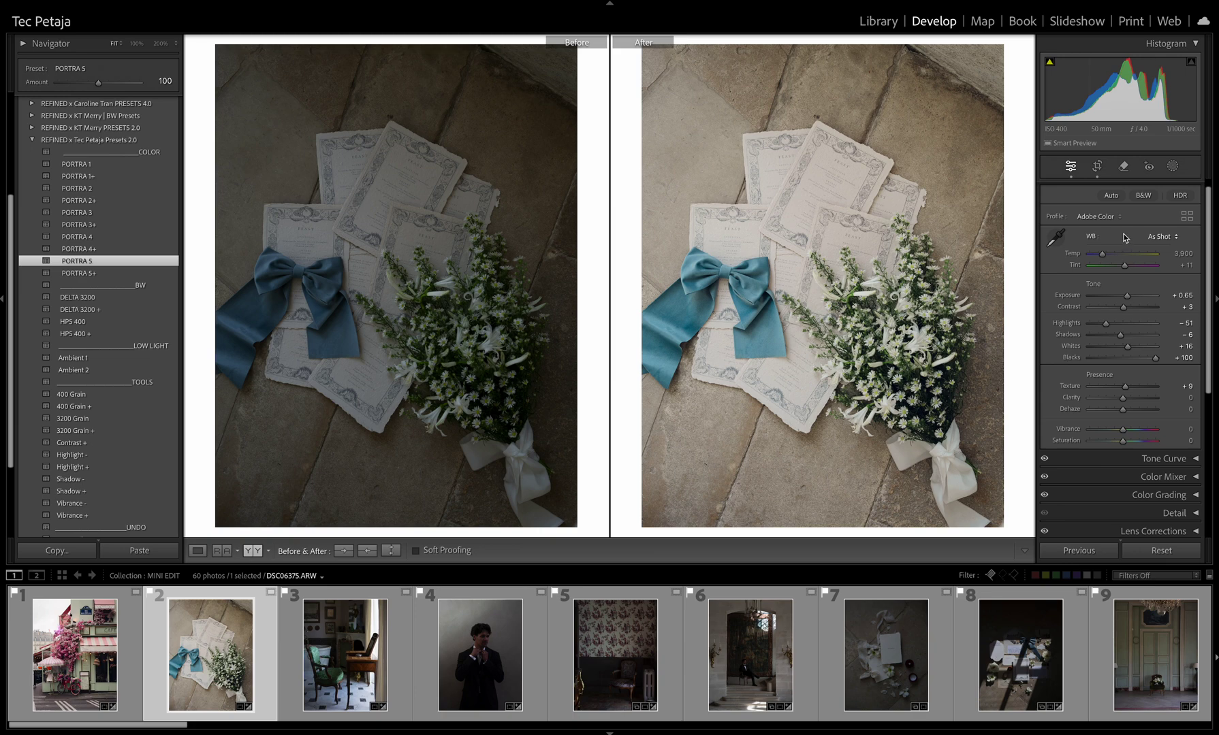
{"action": "left_click_drag", "start_coordinate": [1104, 255], "coordinate": [1103, 256]}
{"action": "left_click_drag", "start_coordinate": [1127, 298], "coordinate": [1126, 268]}
Step: Apply the PORTRA 5 preset to the third photo, the green chair and desk, with highlights at -78 and shadows at +24
{"action": "key", "text": "Right"}
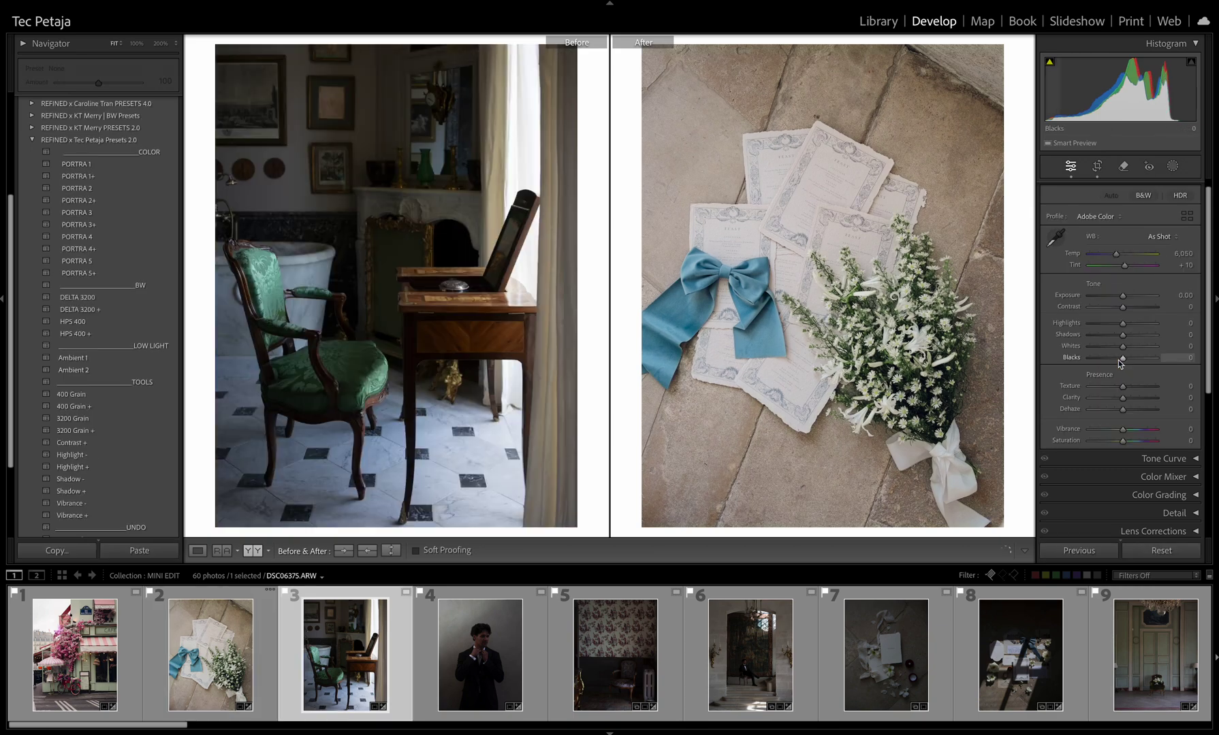
{"action": "left_click", "coordinate": [77, 261]}
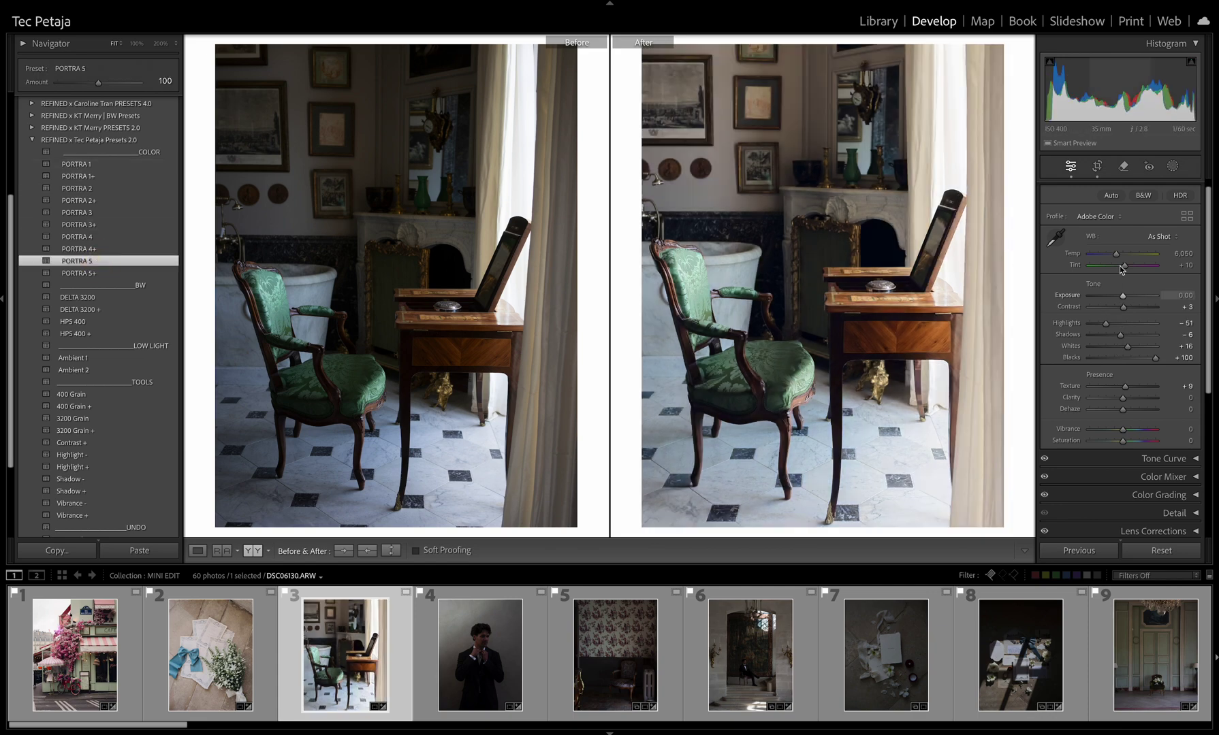
{"action": "scroll", "coordinate": [1117, 339], "scroll_direction": "down", "scroll_amount": 1}
{"action": "left_click_drag", "start_coordinate": [1121, 337], "coordinate": [1121, 305]}
{"action": "scroll", "coordinate": [1122, 338], "scroll_direction": "up", "scroll_amount": 1}
{"action": "left_click", "coordinate": [1127, 307]}
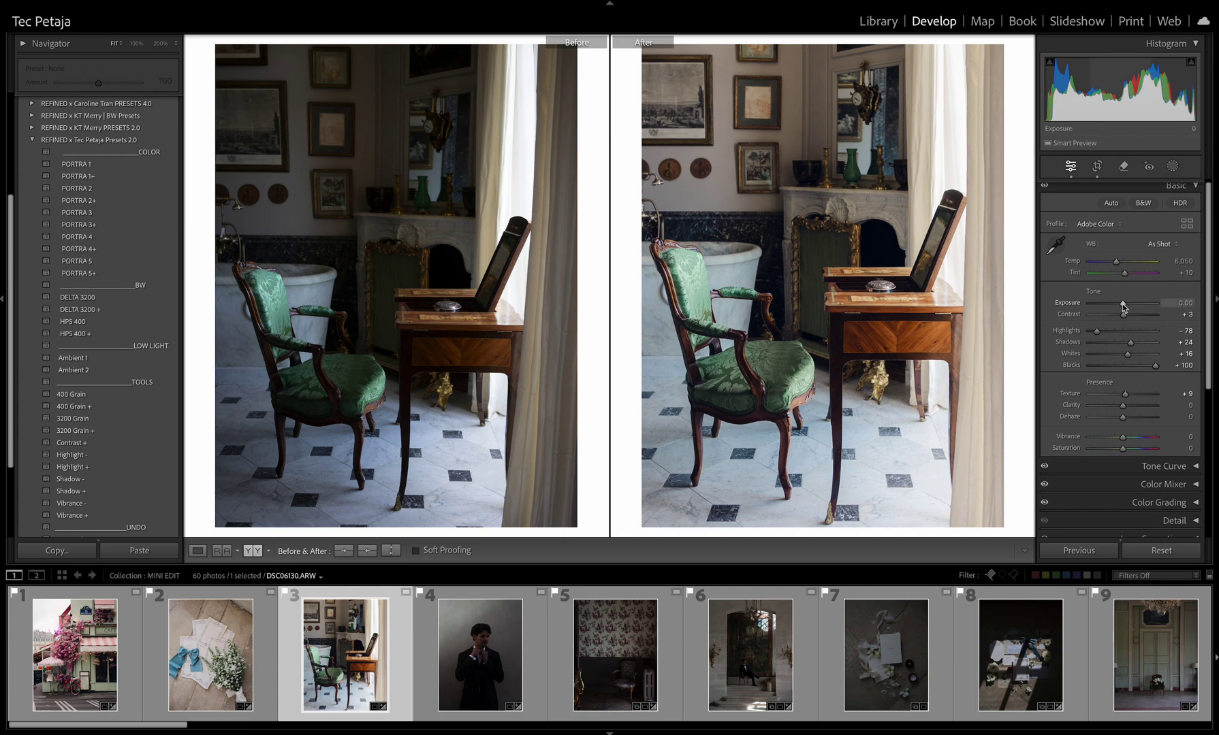
{"action": "left_click", "coordinate": [1121, 305]}
Step: Apply the HPS 400 preset to the fourth photo, the man in a suit, with exposure +1.05, highlights +27 and shadows +37
{"action": "key", "text": "Right"}
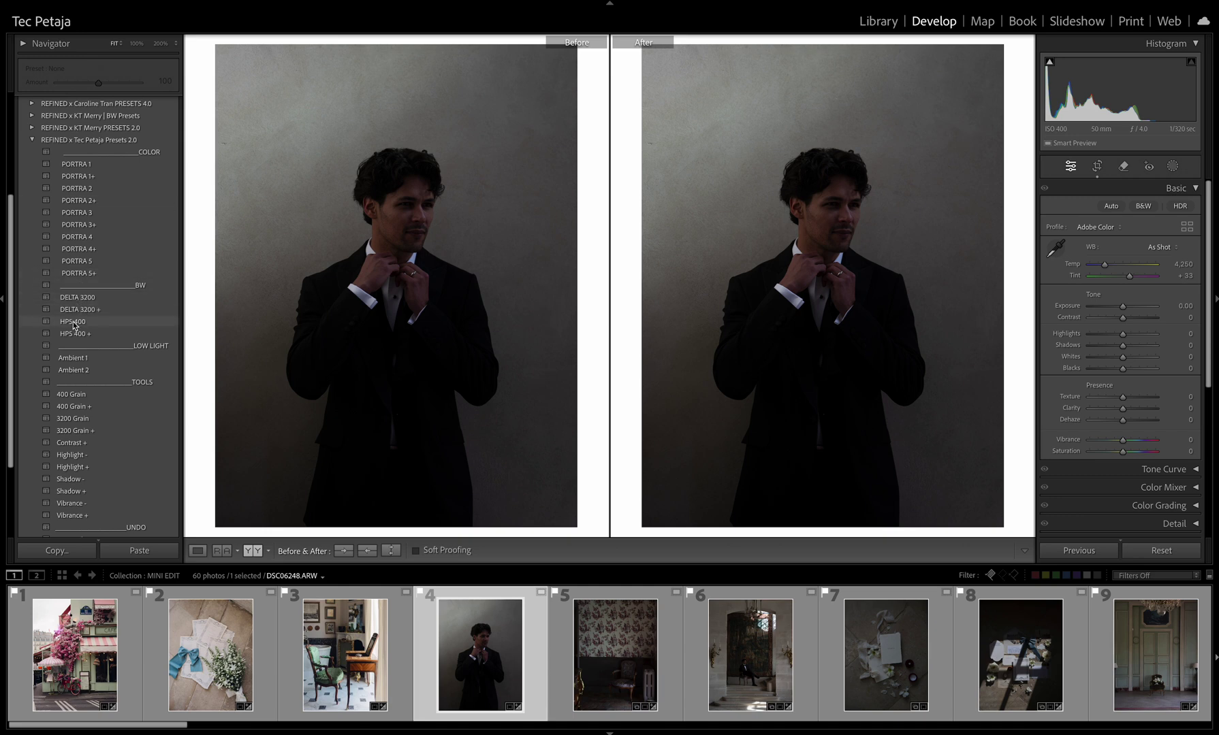
{"action": "left_click", "coordinate": [75, 324]}
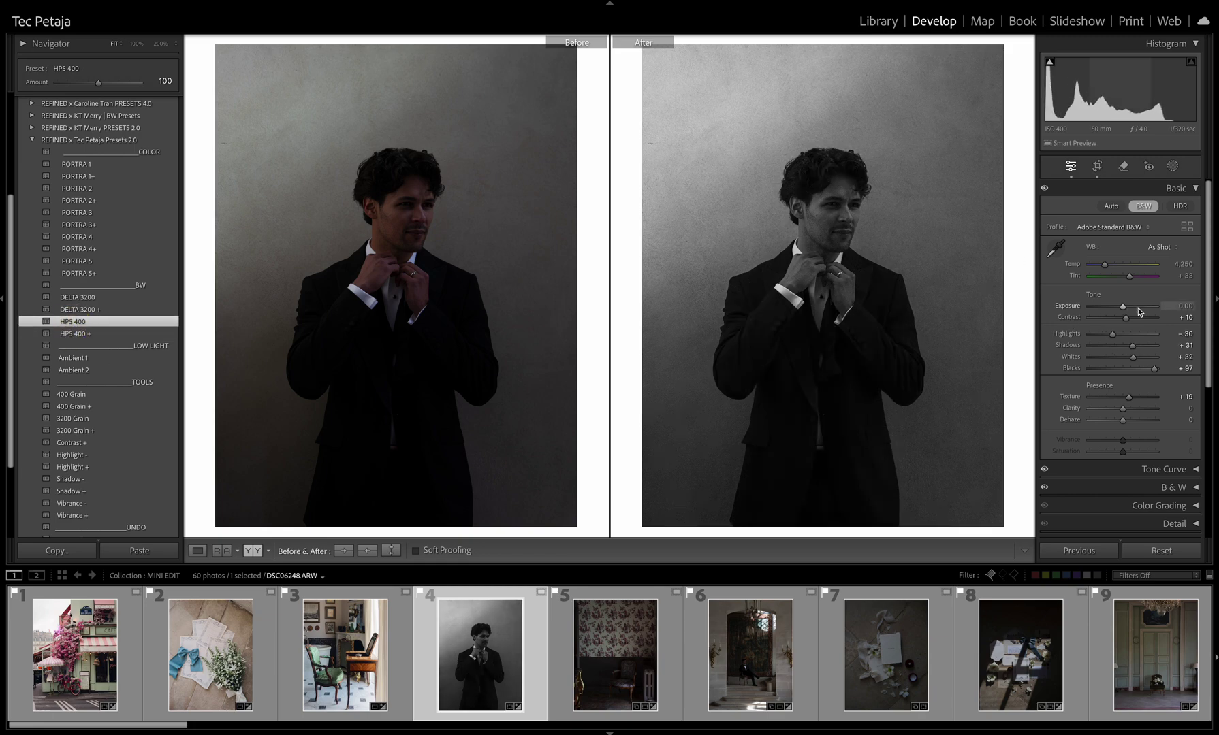
{"action": "left_click_drag", "start_coordinate": [1123, 305], "coordinate": [1132, 334]}
{"action": "left_click", "coordinate": [870, 240]}
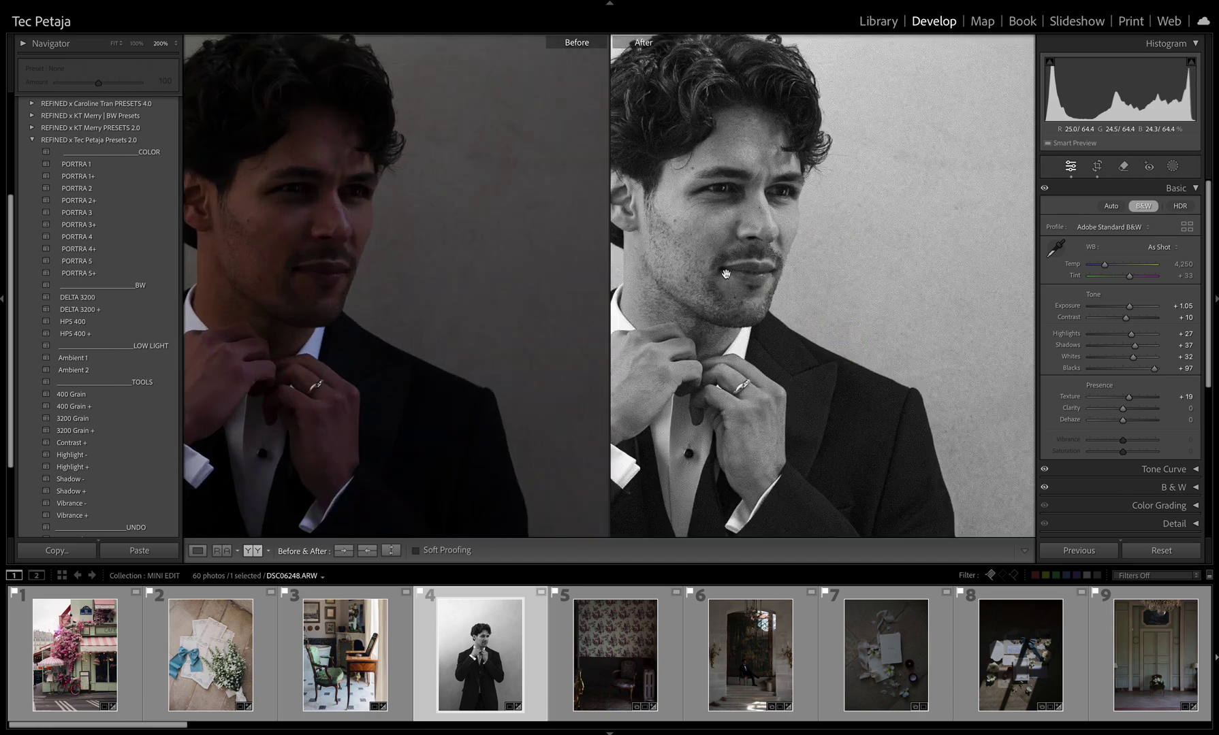
{"action": "left_click_drag", "start_coordinate": [838, 348], "coordinate": [866, 400]}
Step: Apply the PORTRA 5 preset to the fifth photo, the wallpapered room, with exposure +1.05, temperature 3,225 and tint -2
{"action": "key", "text": "Right"}
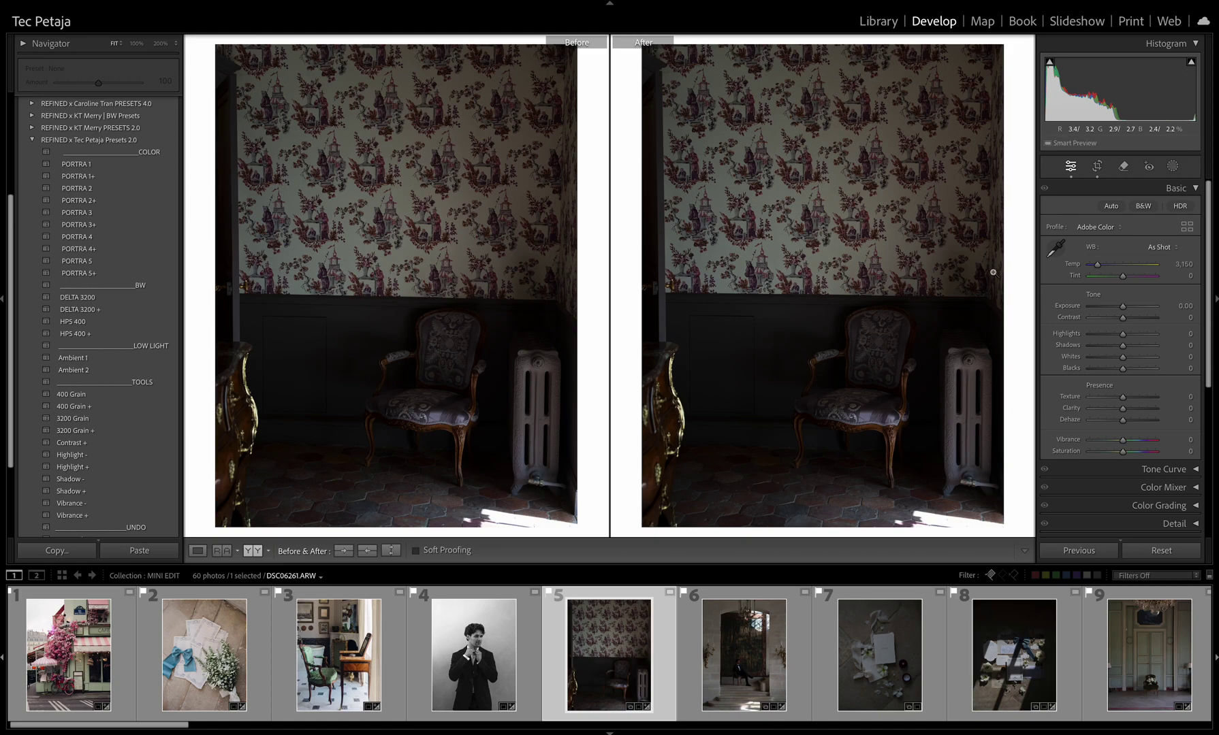
{"action": "left_click", "coordinate": [81, 262]}
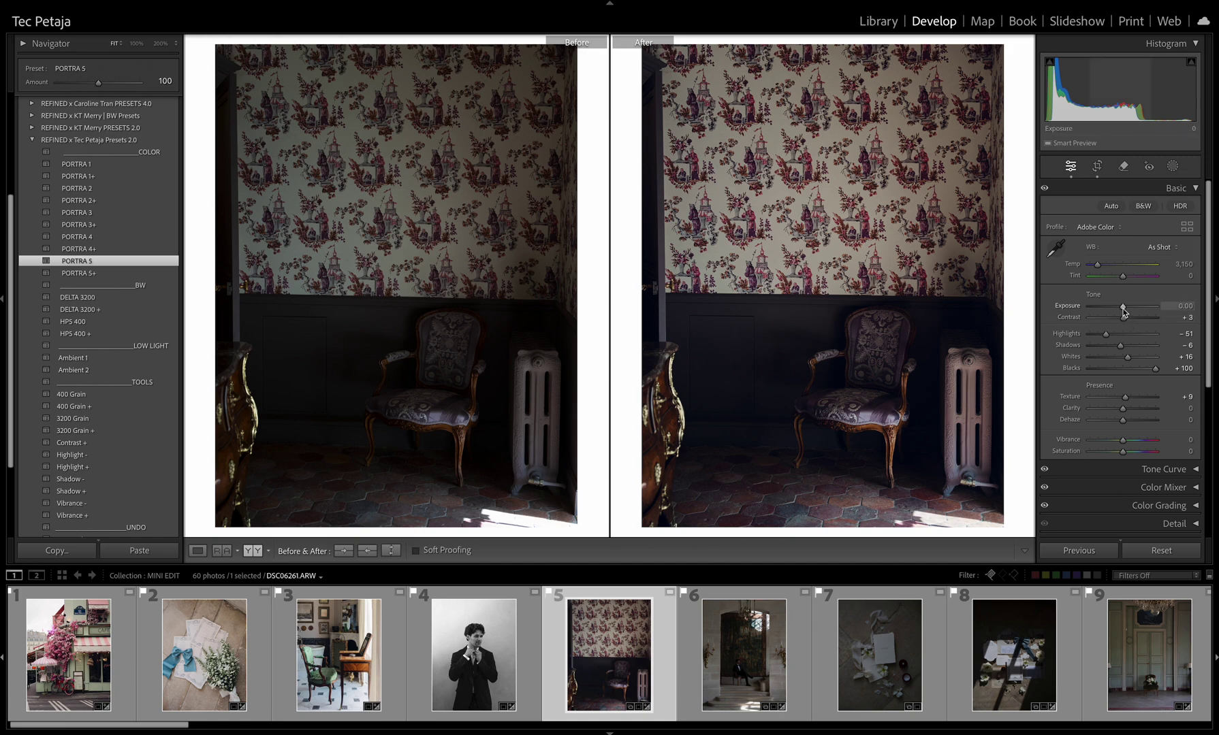
{"action": "left_click_drag", "start_coordinate": [1122, 308], "coordinate": [1128, 308]}
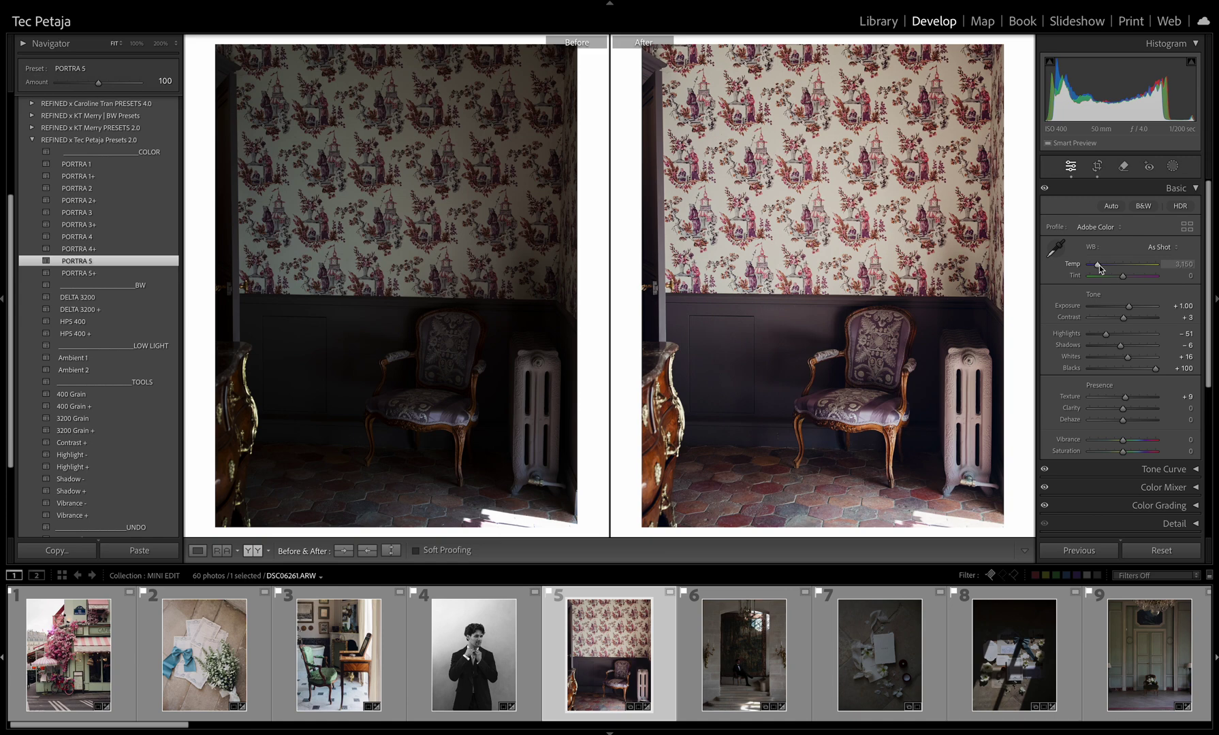
{"action": "left_click_drag", "start_coordinate": [1123, 276], "coordinate": [1108, 329]}
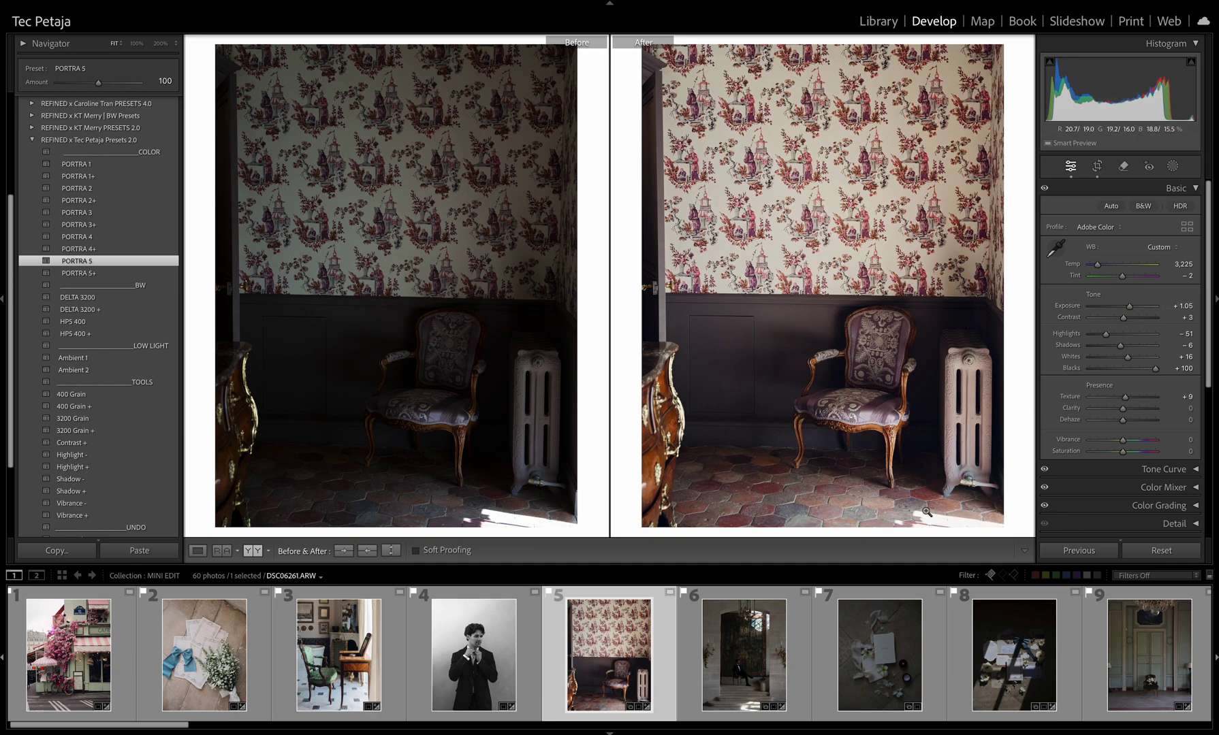
Step: Try exposure +1.60, temperature 3,074 and preset amount 133 on the fifth photo, the wallpapered room, and undo these changes
{"action": "key", "text": "Right"}
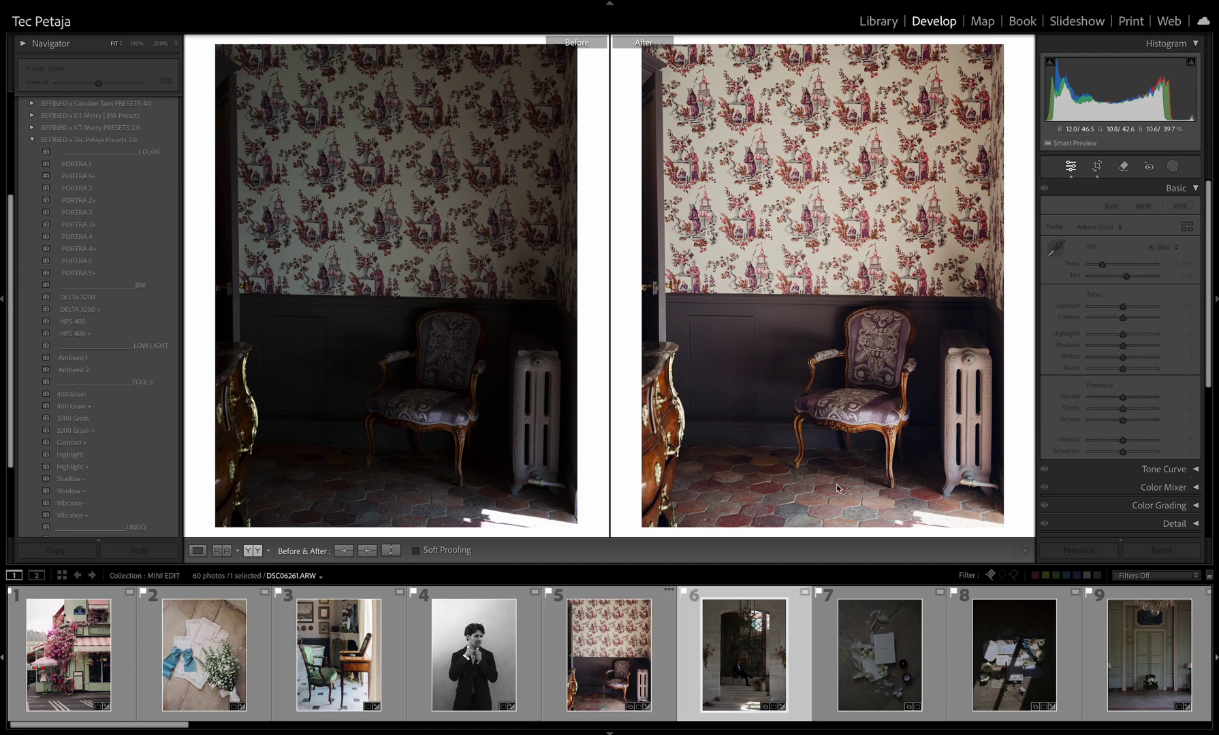
{"action": "key", "text": "Left"}
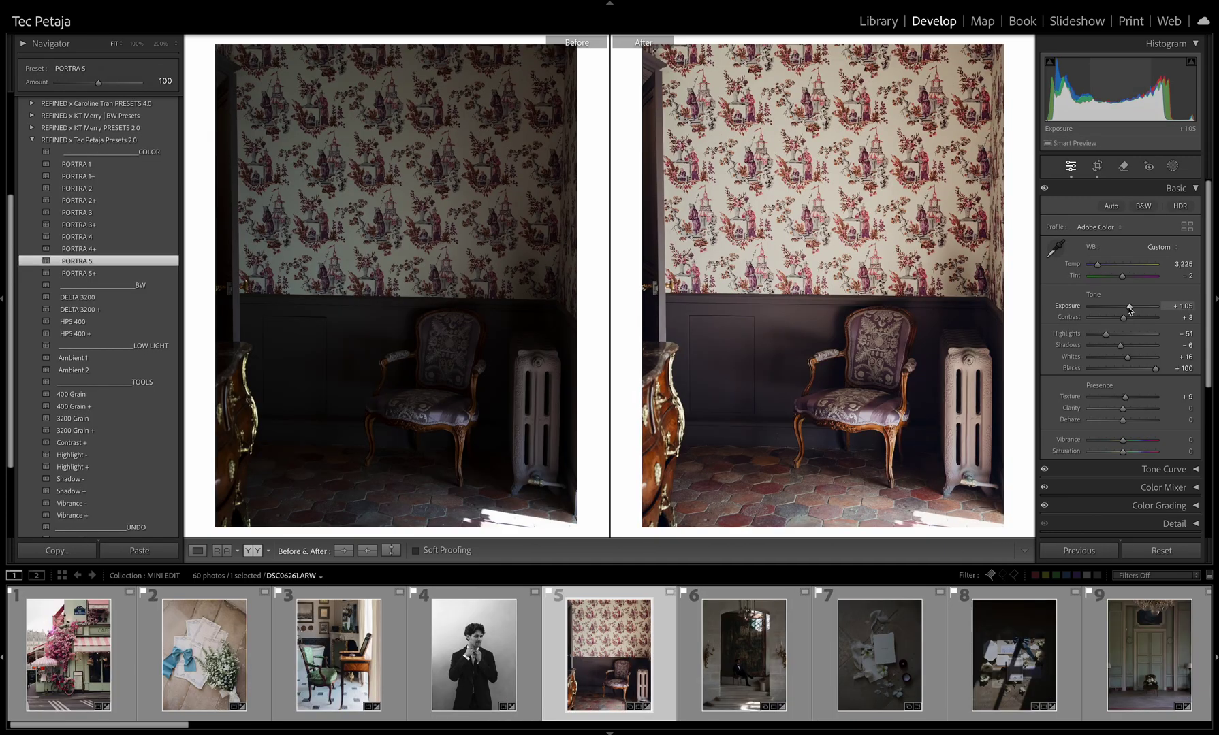
{"action": "left_click_drag", "start_coordinate": [1127, 310], "coordinate": [1132, 309]}
{"action": "left_click_drag", "start_coordinate": [1099, 266], "coordinate": [1096, 266]}
{"action": "left_click_drag", "start_coordinate": [99, 83], "coordinate": [112, 84]}
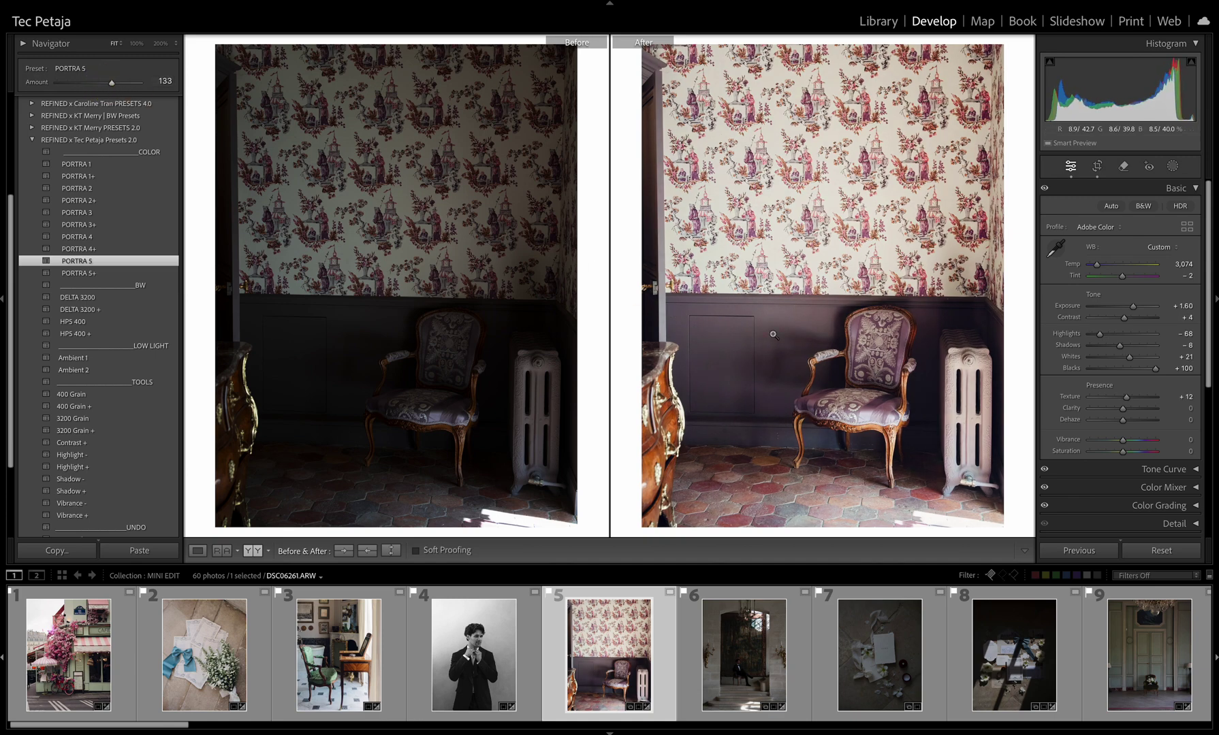
{"action": "key", "text": "ctrl+z"}
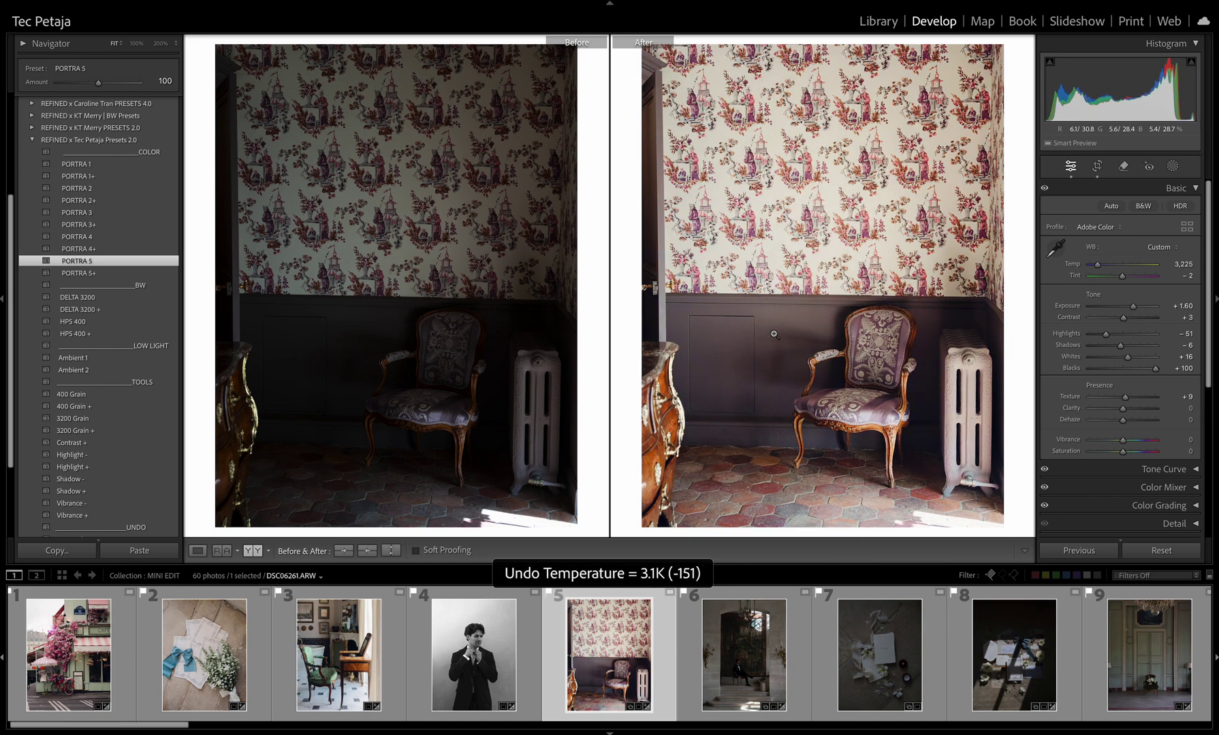
{"action": "key", "text": "ctrl+z"}
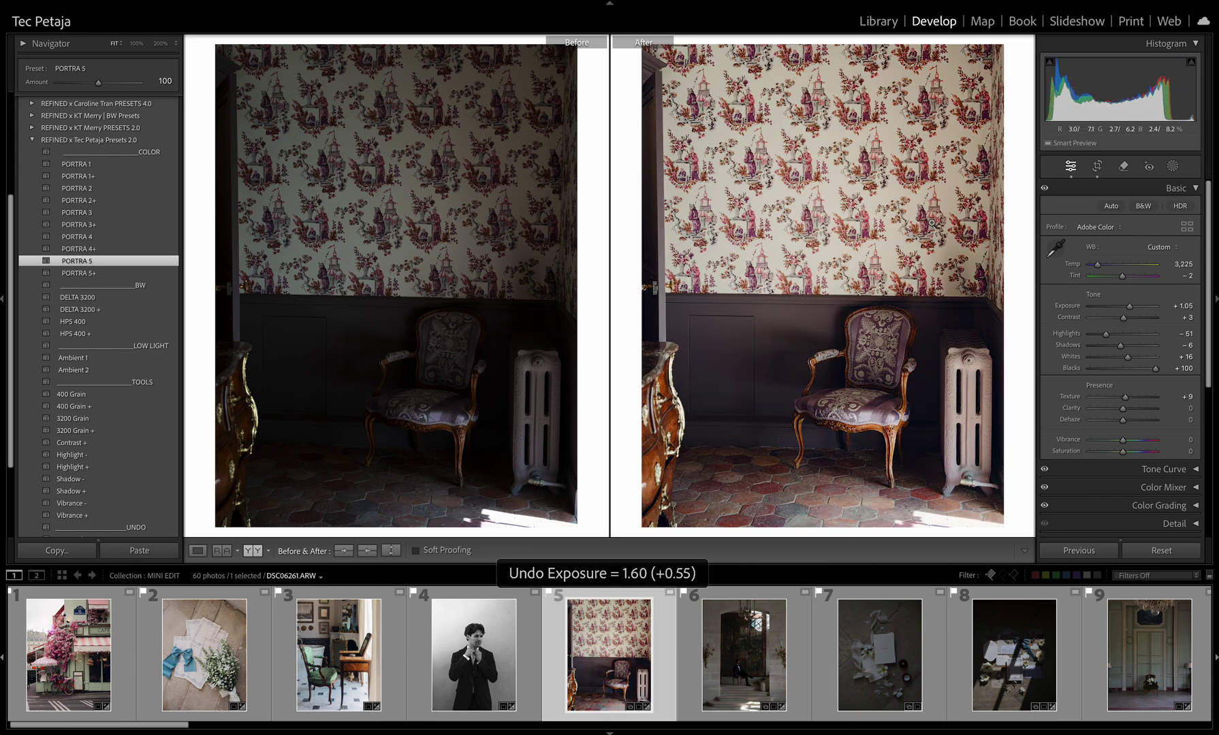
Step: Apply the PORTRA 5 preset to the sixth photo, the man seated before the tapestry, with exposure +0.75 and shadows +29
{"action": "key", "text": "Right"}
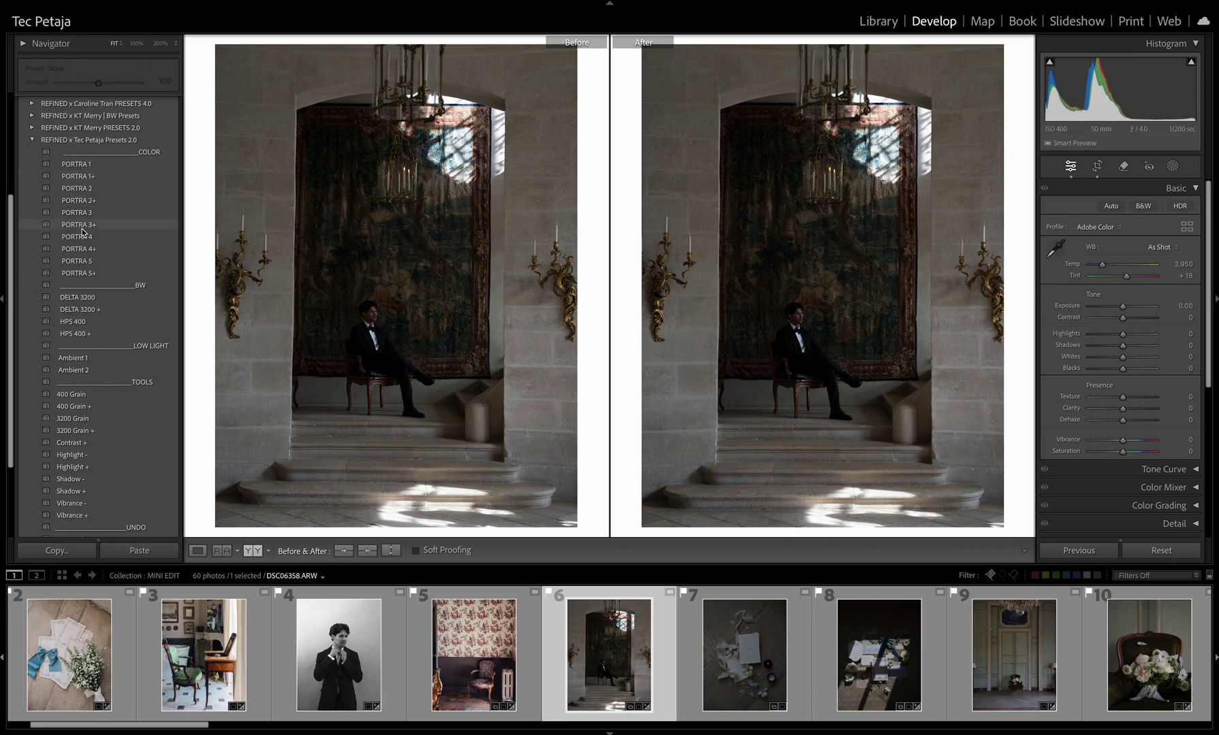
{"action": "left_click", "coordinate": [85, 261]}
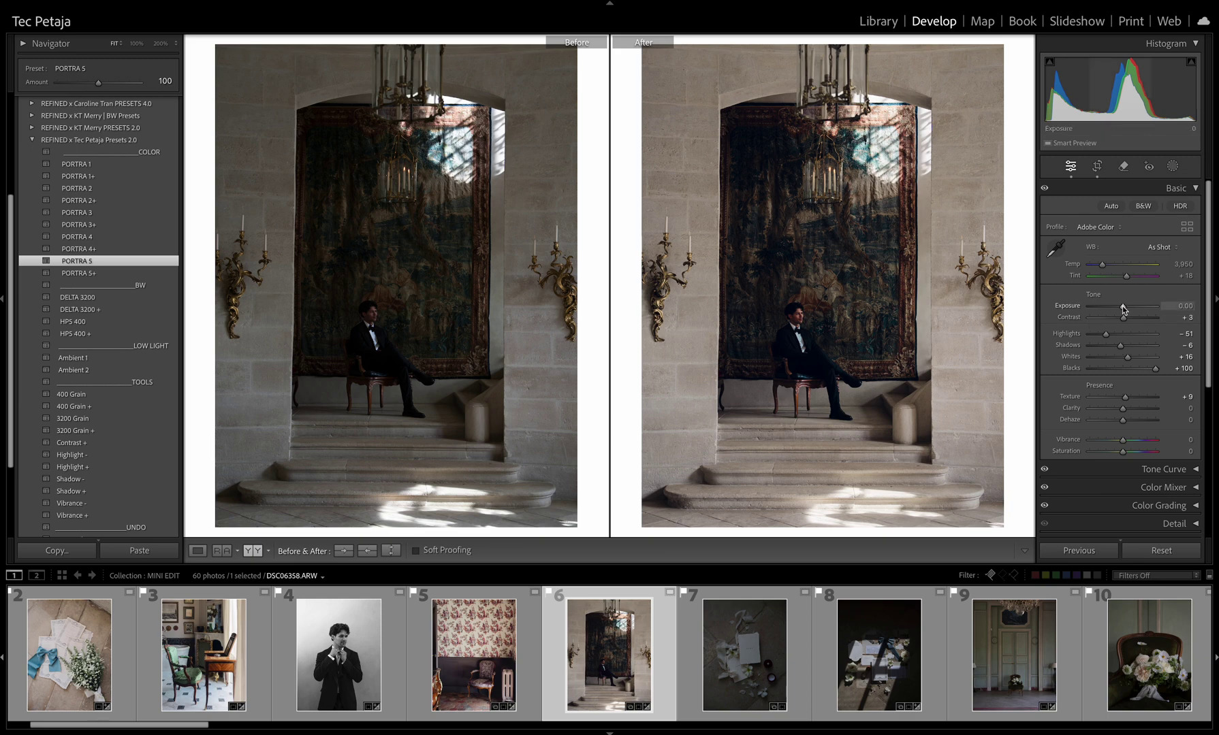
{"action": "left_click_drag", "start_coordinate": [1123, 310], "coordinate": [1127, 308]}
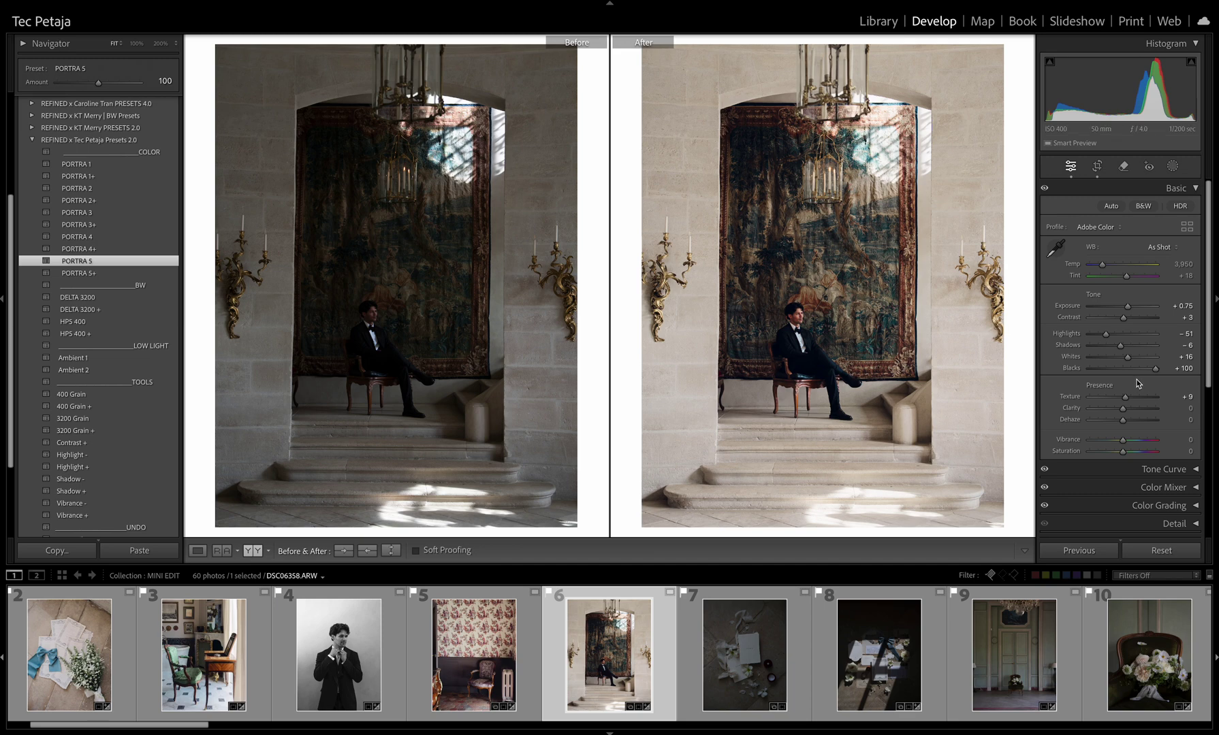
{"action": "left_click_drag", "start_coordinate": [1120, 348], "coordinate": [1131, 347]}
Step: Apply the PORTRA 5 preset at amount 153 to the seventh photo, the vow booklets, with exposure +1.15 and temperature 4,314
{"action": "key", "text": "Right"}
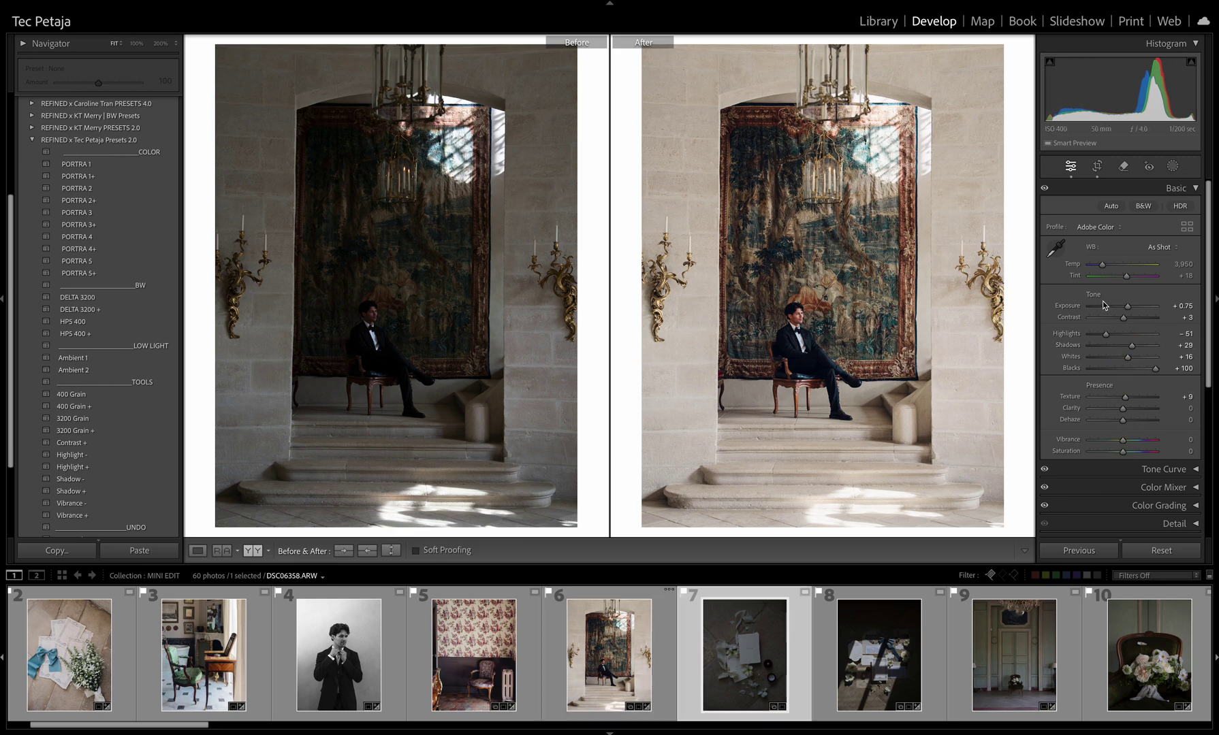
{"action": "left_click", "coordinate": [107, 265]}
{"action": "left_click_drag", "start_coordinate": [1122, 308], "coordinate": [1129, 307]}
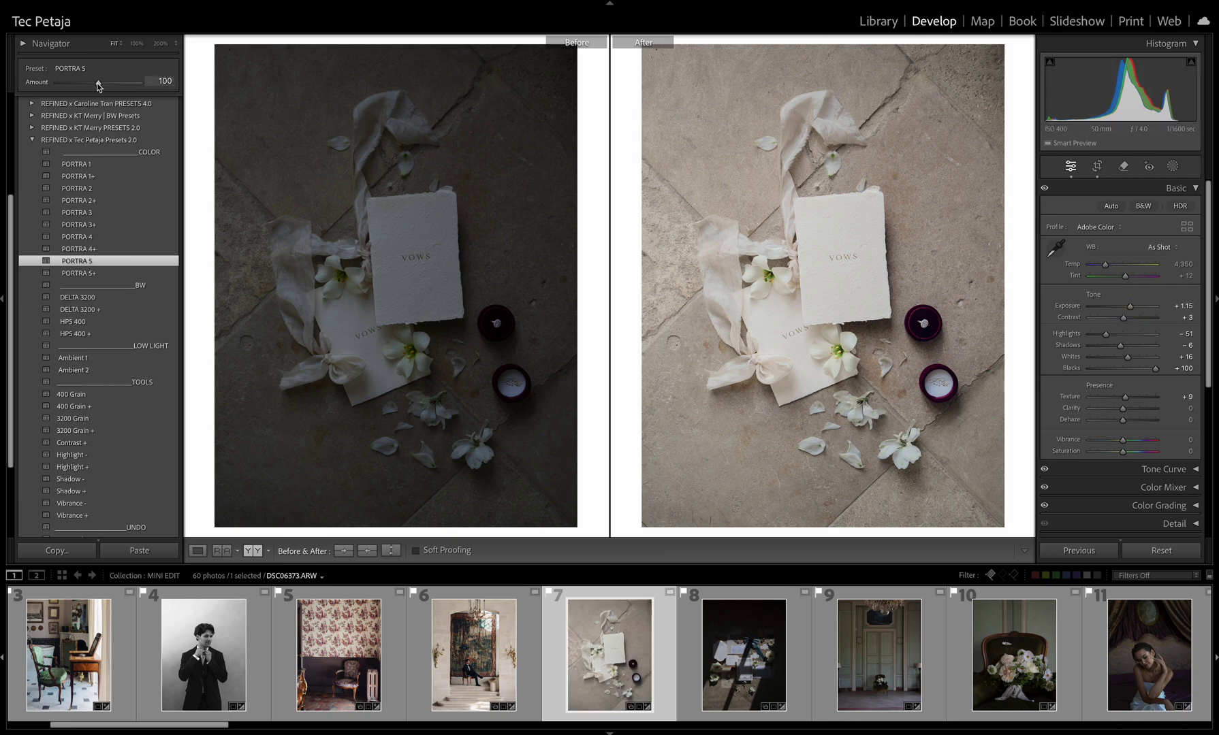
{"action": "mouse_move", "coordinate": [98, 86]}
{"action": "left_mouse_down"}
{"action": "mouse_move", "coordinate": [77, 87]}
{"action": "mouse_move", "coordinate": [120, 84]}
{"action": "left_mouse_up"}
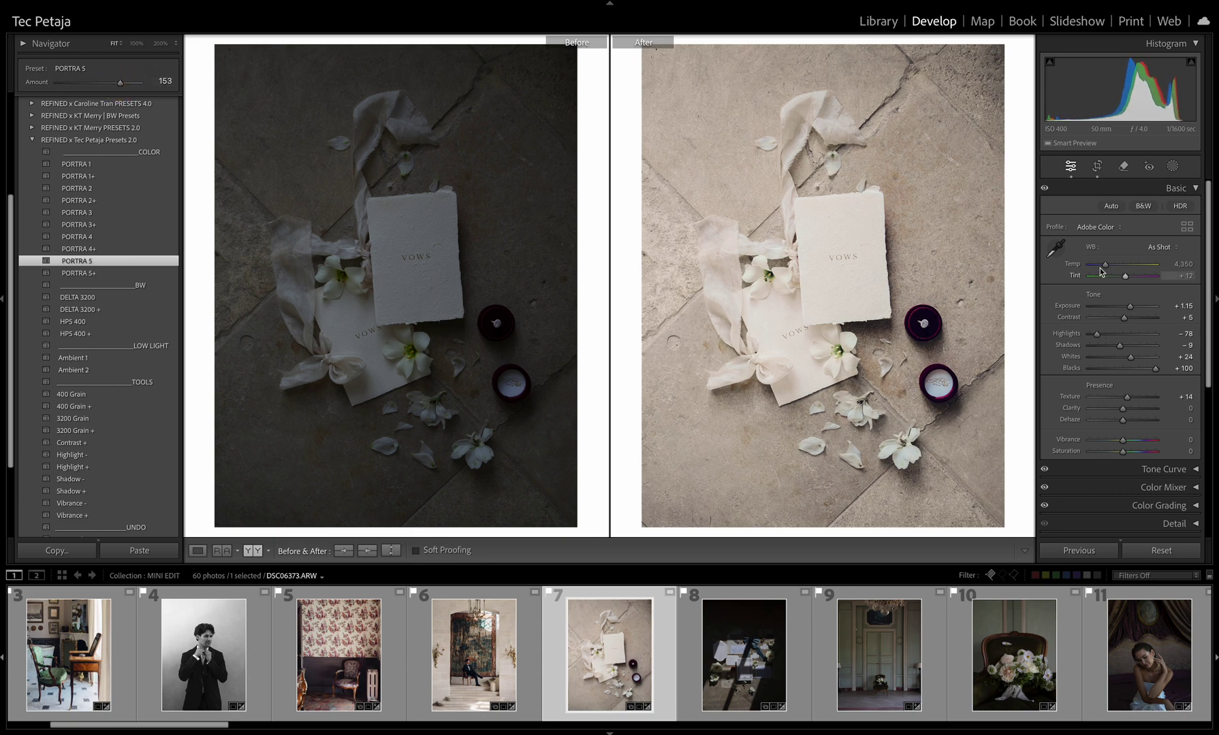
{"action": "left_click_drag", "start_coordinate": [1103, 264], "coordinate": [1129, 290]}
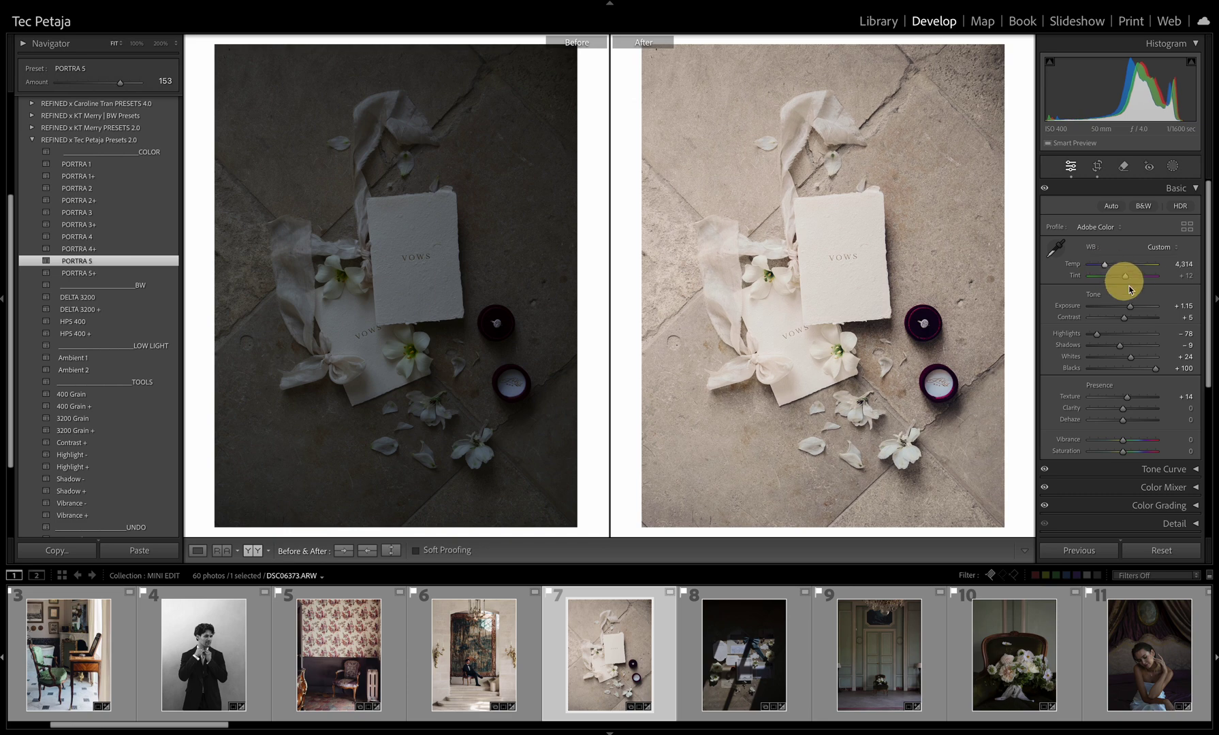
{"action": "left_click", "coordinate": [1124, 276]}
Step: Apply PORTRA 5 to the eighth photo, the stationery in shadow, with exposure +0.55, shadows +11 and highlights -28, and fine-tune its white balance
{"action": "key", "text": "Right"}
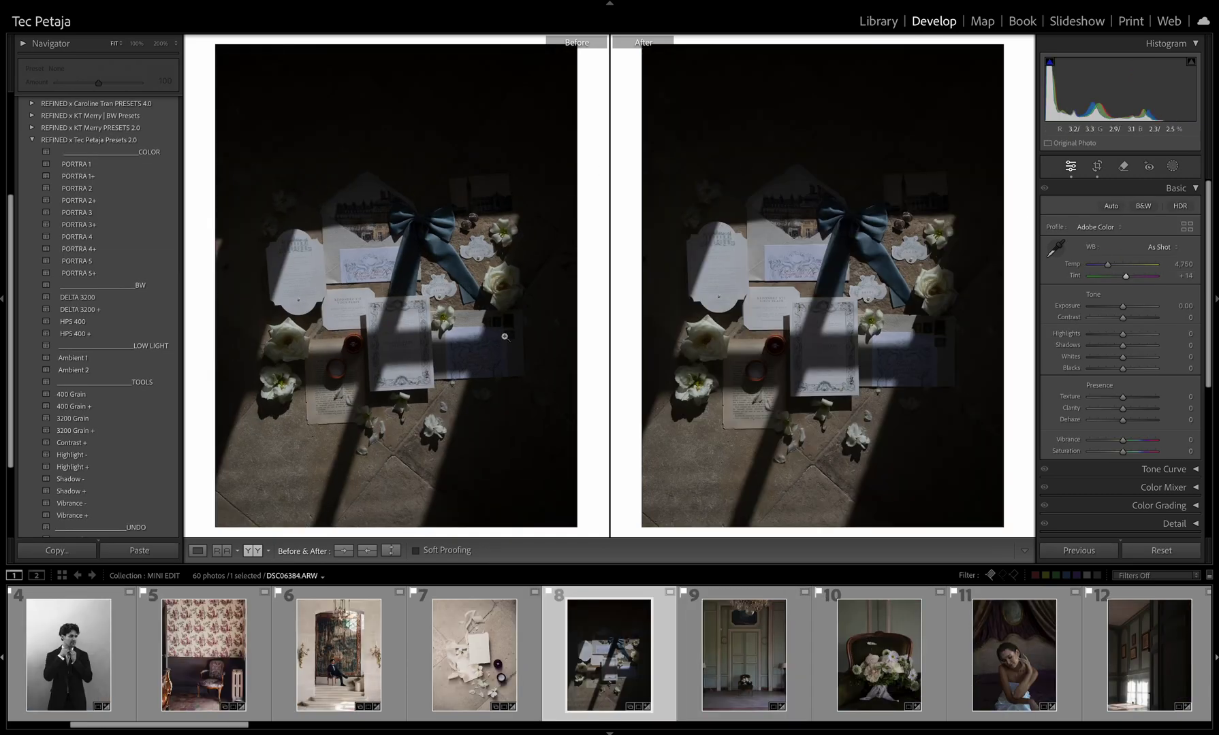
{"action": "left_click", "coordinate": [102, 262]}
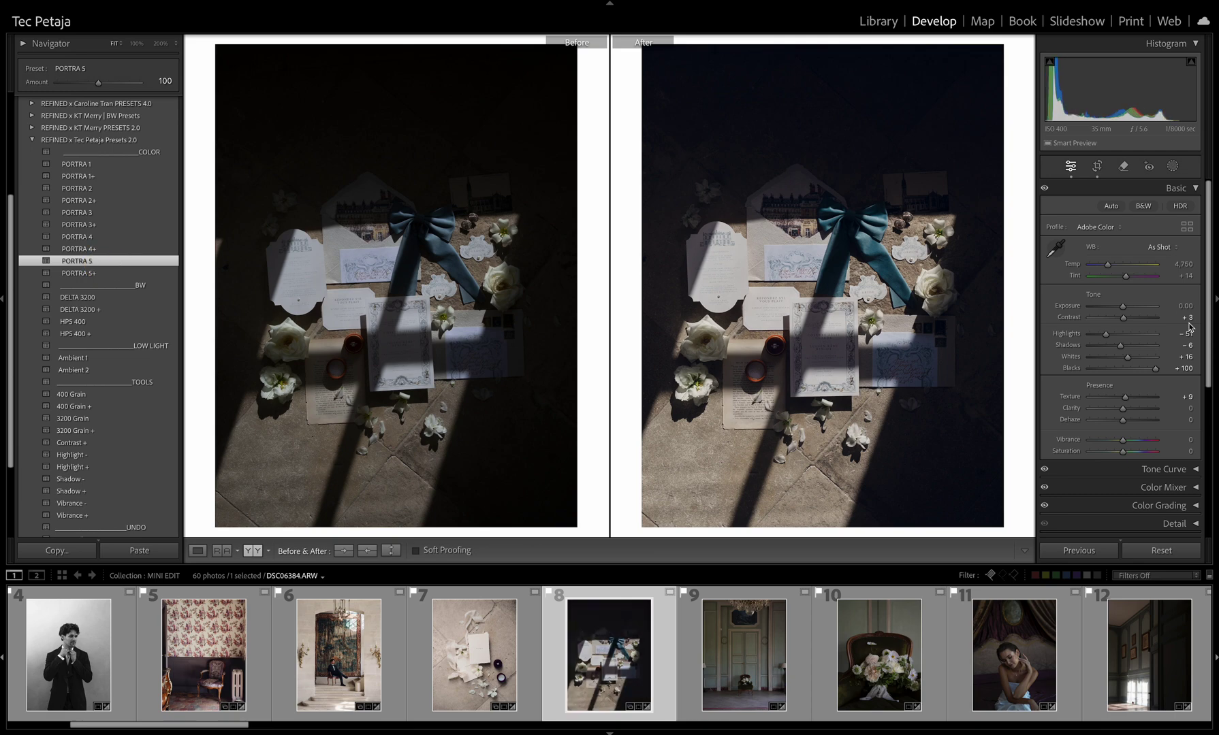
{"action": "left_click_drag", "start_coordinate": [1123, 307], "coordinate": [1126, 308]}
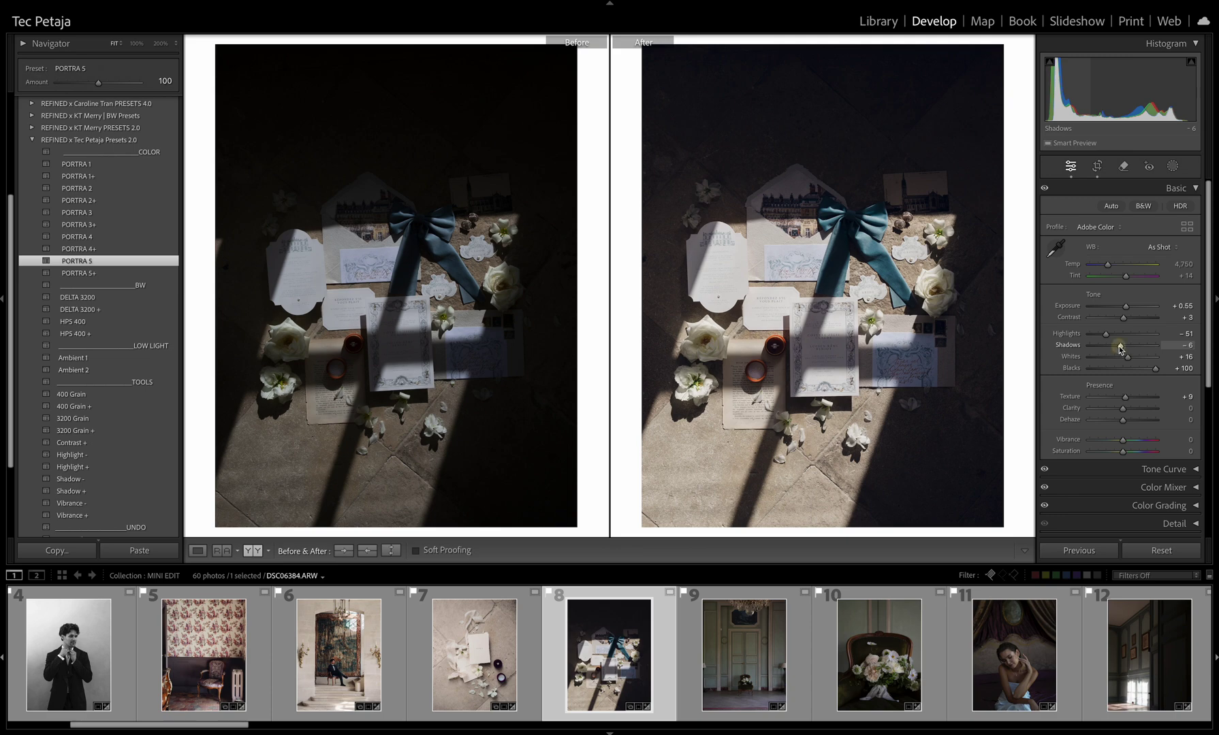
{"action": "left_click_drag", "start_coordinate": [1120, 350], "coordinate": [1124, 349]}
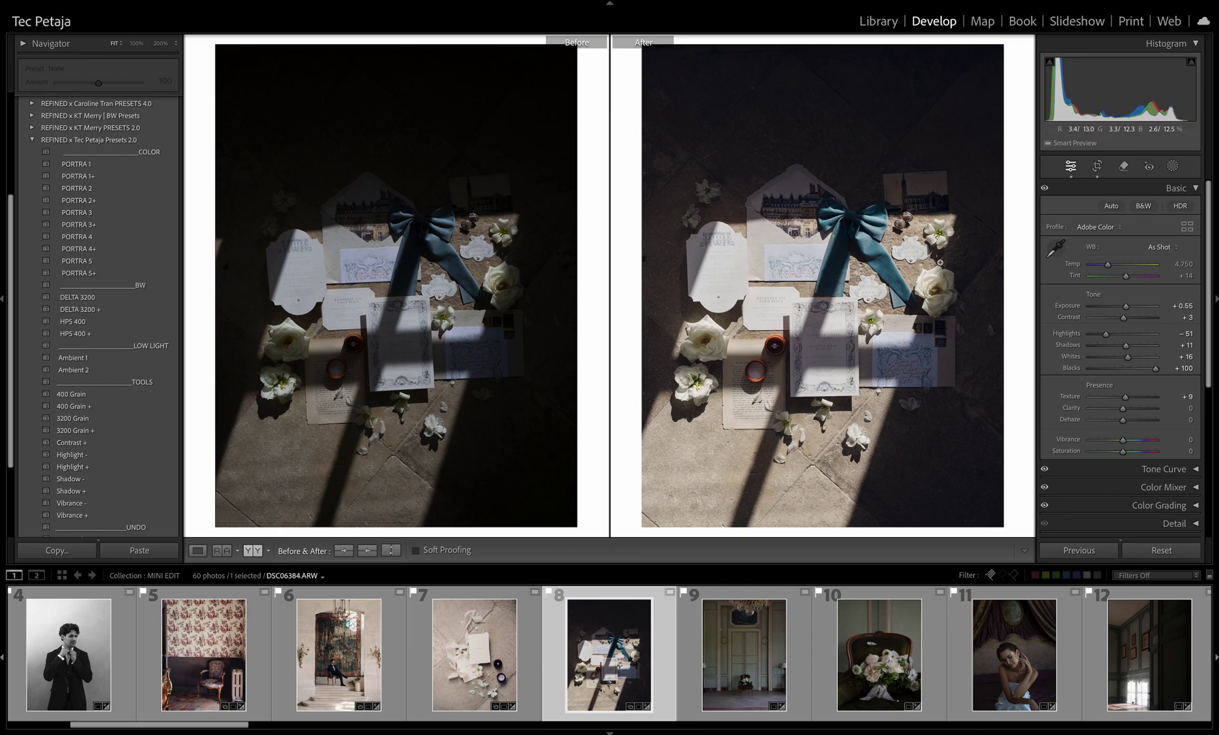
{"action": "left_click_drag", "start_coordinate": [1106, 334], "coordinate": [1112, 336]}
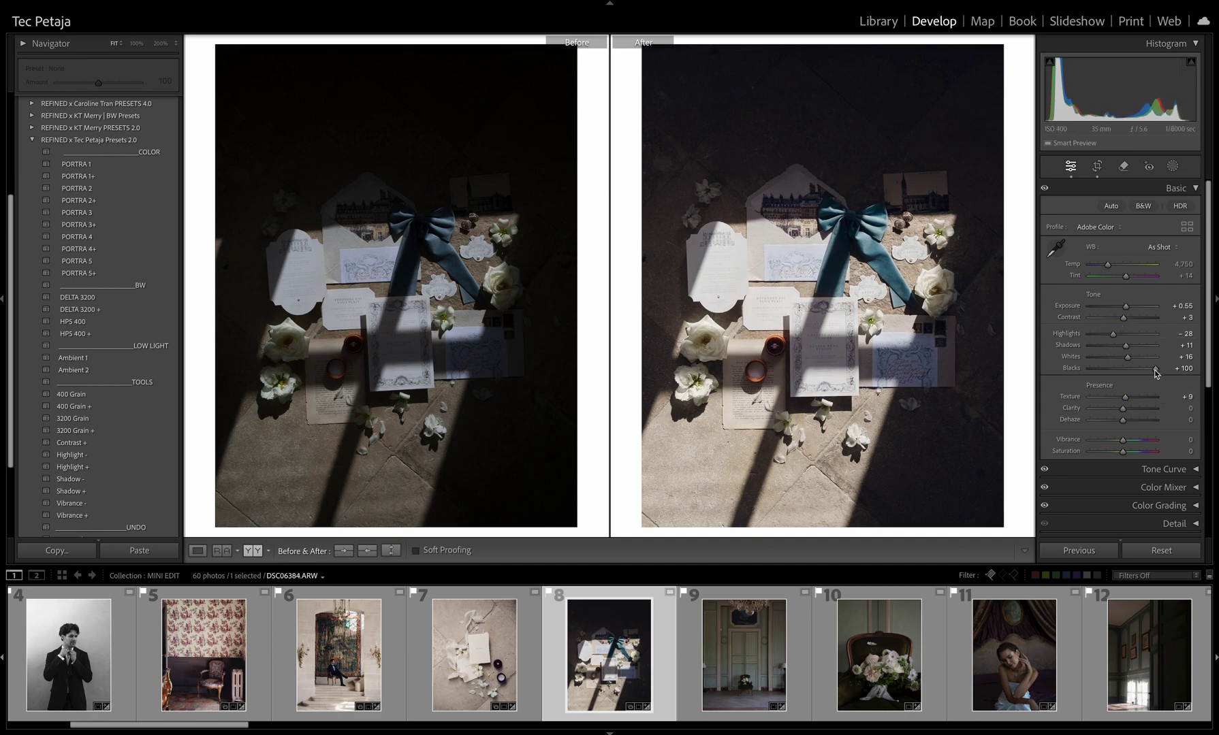
{"action": "left_click_drag", "start_coordinate": [1125, 276], "coordinate": [1126, 279]}
{"action": "left_click_drag", "start_coordinate": [1109, 264], "coordinate": [1111, 268]}
Step: Apply the PORTRA 5 preset to the ninth photo, the green paneled room, with exposure +0.70 and an increased preset amount
{"action": "key", "text": "Right"}
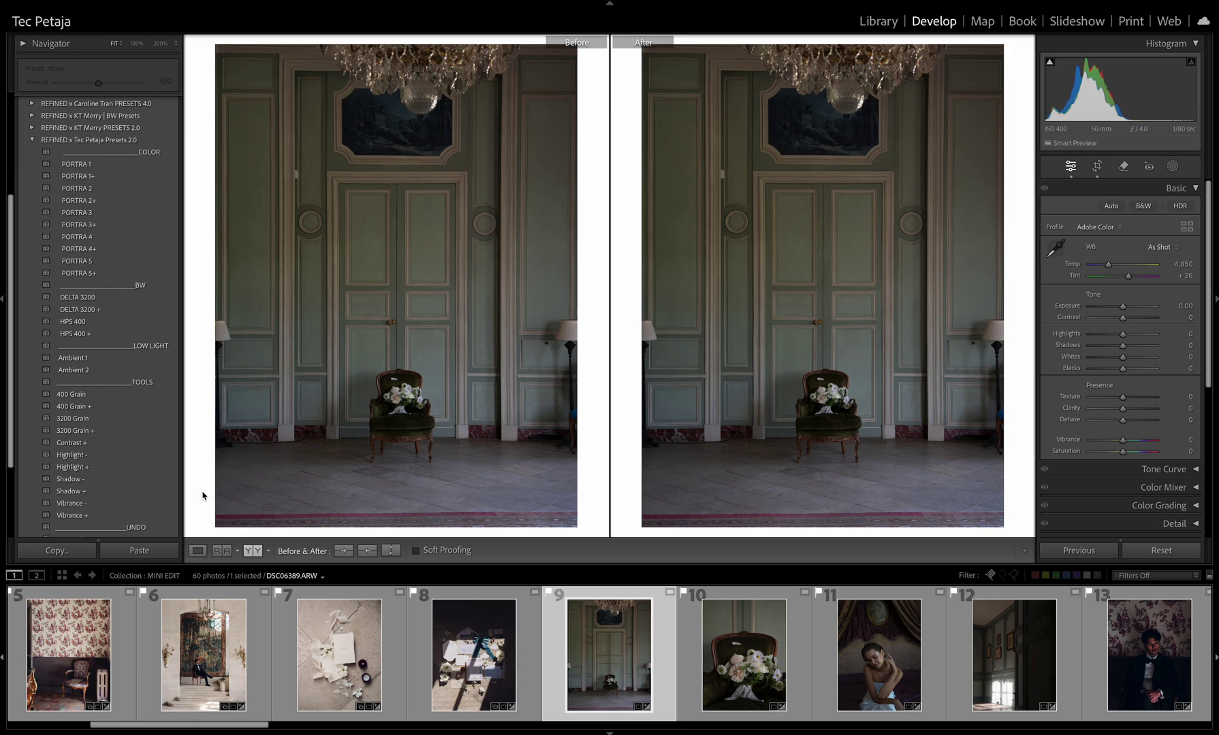
{"action": "left_click", "coordinate": [102, 262]}
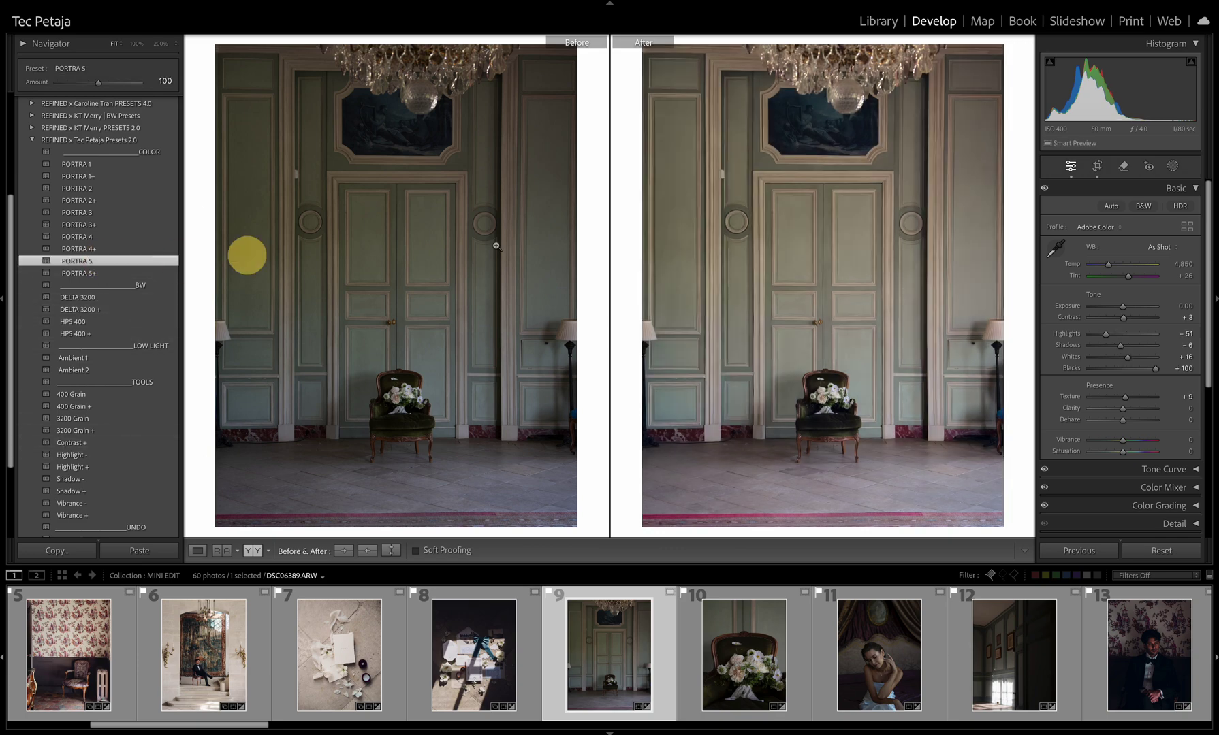
{"action": "left_click_drag", "start_coordinate": [1123, 312], "coordinate": [1127, 308]}
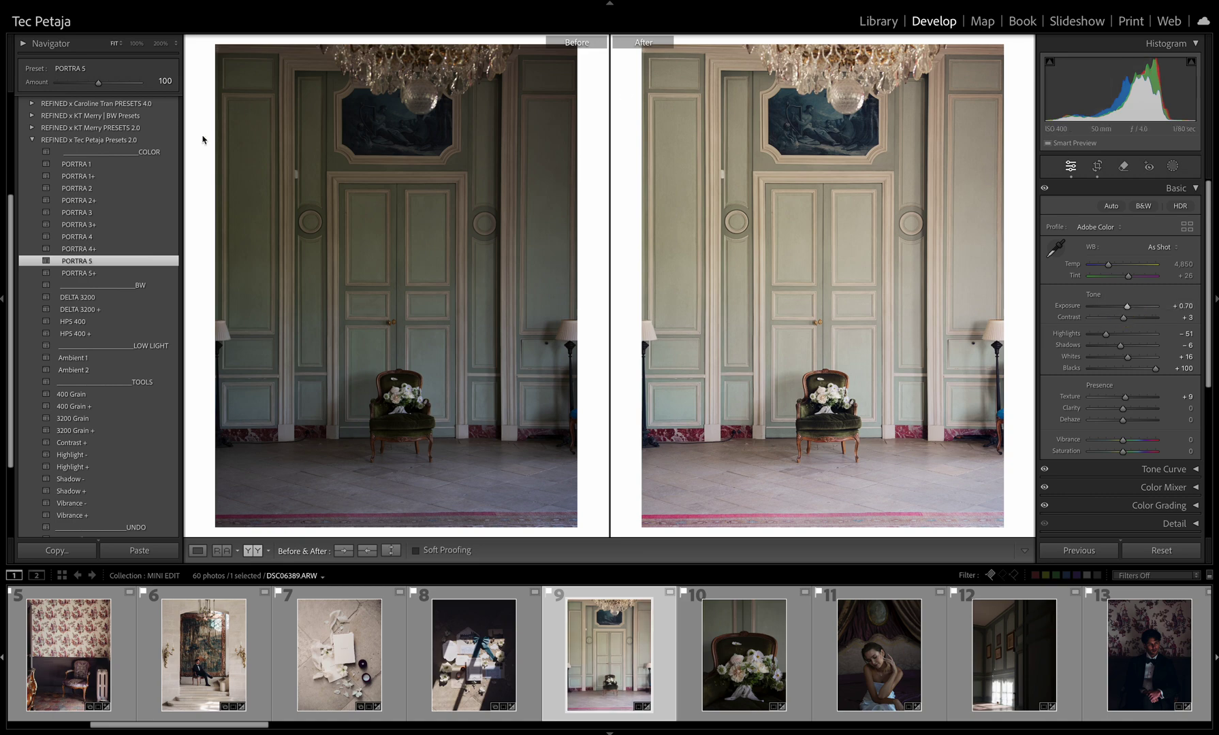
{"action": "left_click_drag", "start_coordinate": [98, 82], "coordinate": [111, 83]}
Step: Apply the PORTRA 5 preset at amount 125 to the tenth photo, the bouquet on the chair, with exposure +0.70, temperature 5,363 and tint +34
{"action": "key", "text": "Right"}
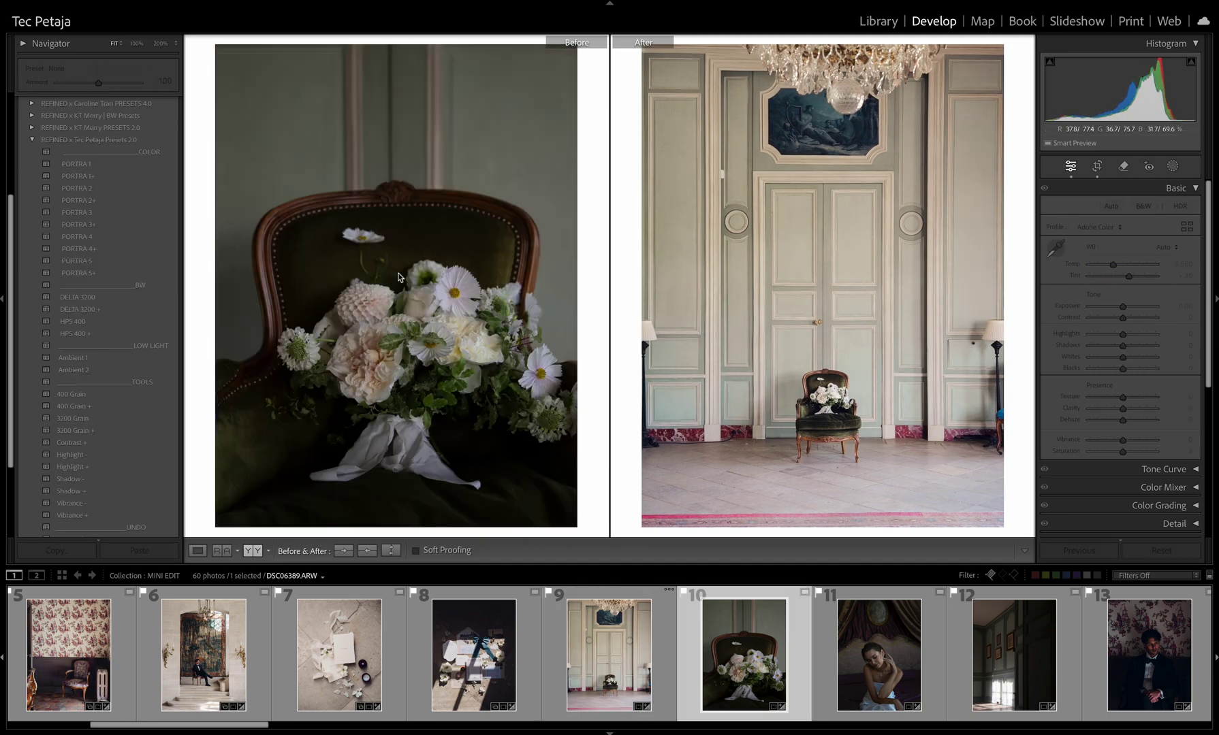
{"action": "left_click", "coordinate": [99, 261]}
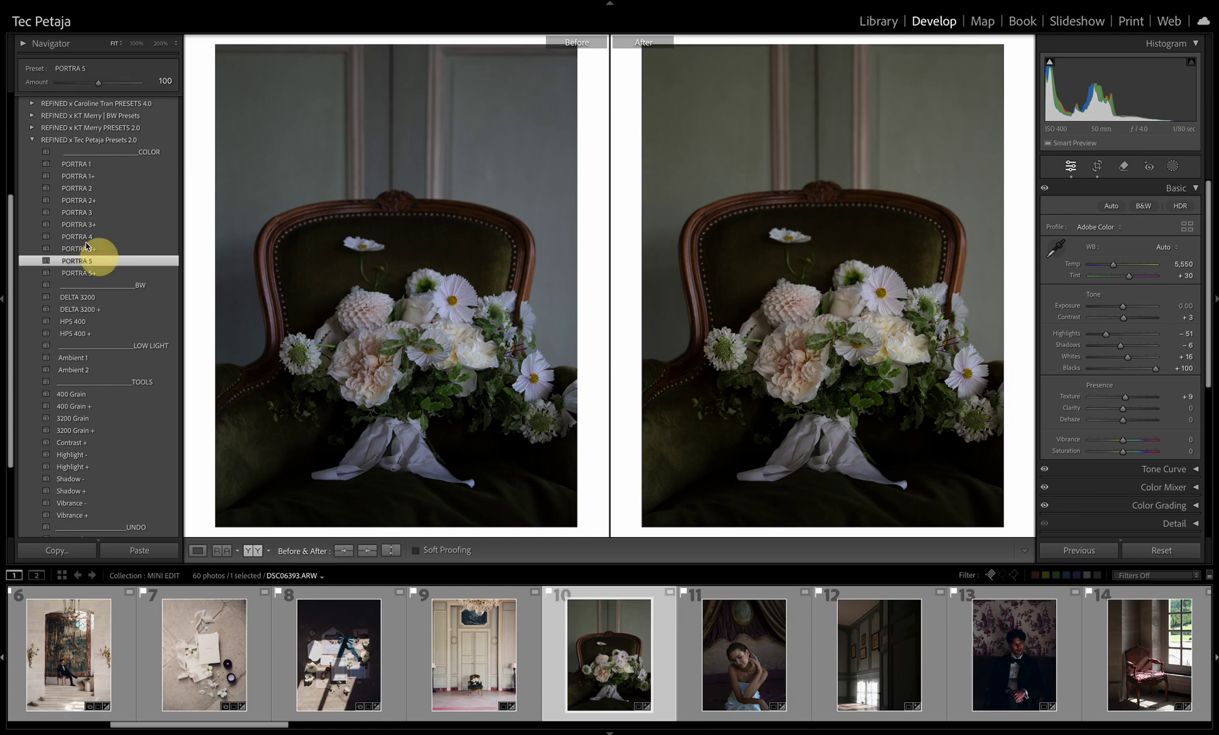
{"action": "left_click", "coordinate": [1121, 307]}
{"action": "left_click_drag", "start_coordinate": [1122, 308], "coordinate": [1114, 271]}
{"action": "left_click", "coordinate": [1128, 276]}
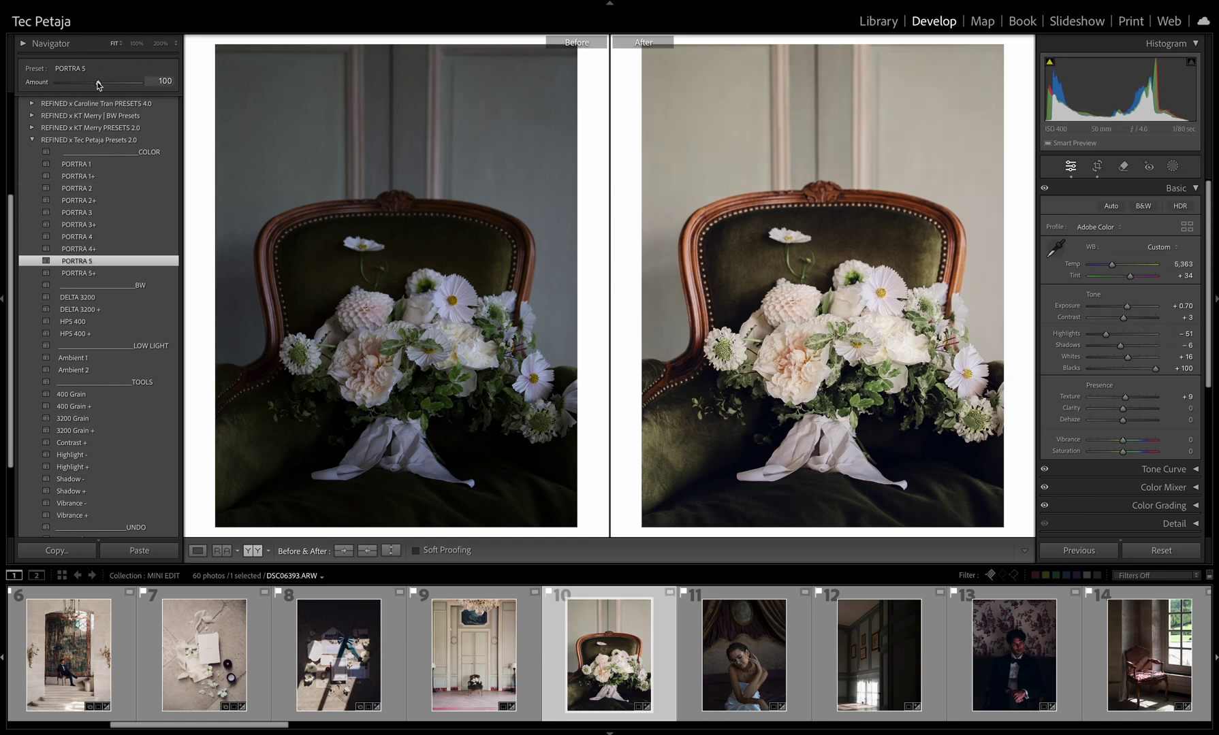
{"action": "left_click_drag", "start_coordinate": [99, 82], "coordinate": [107, 83]}
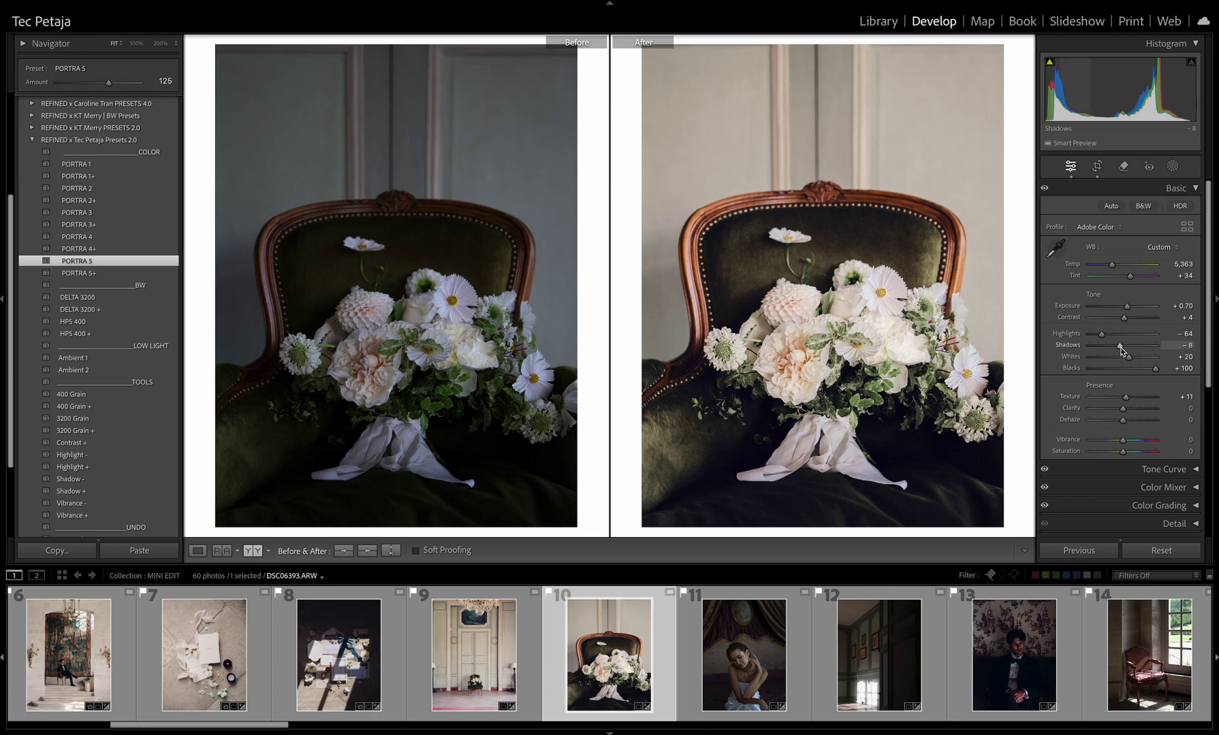
{"action": "mouse_move", "coordinate": [1120, 346]}
{"action": "left_mouse_down"}
{"action": "mouse_move", "coordinate": [1131, 343]}
{"action": "mouse_move", "coordinate": [1124, 351]}
{"action": "left_mouse_up"}
{"action": "key", "text": "ctrl+z"}
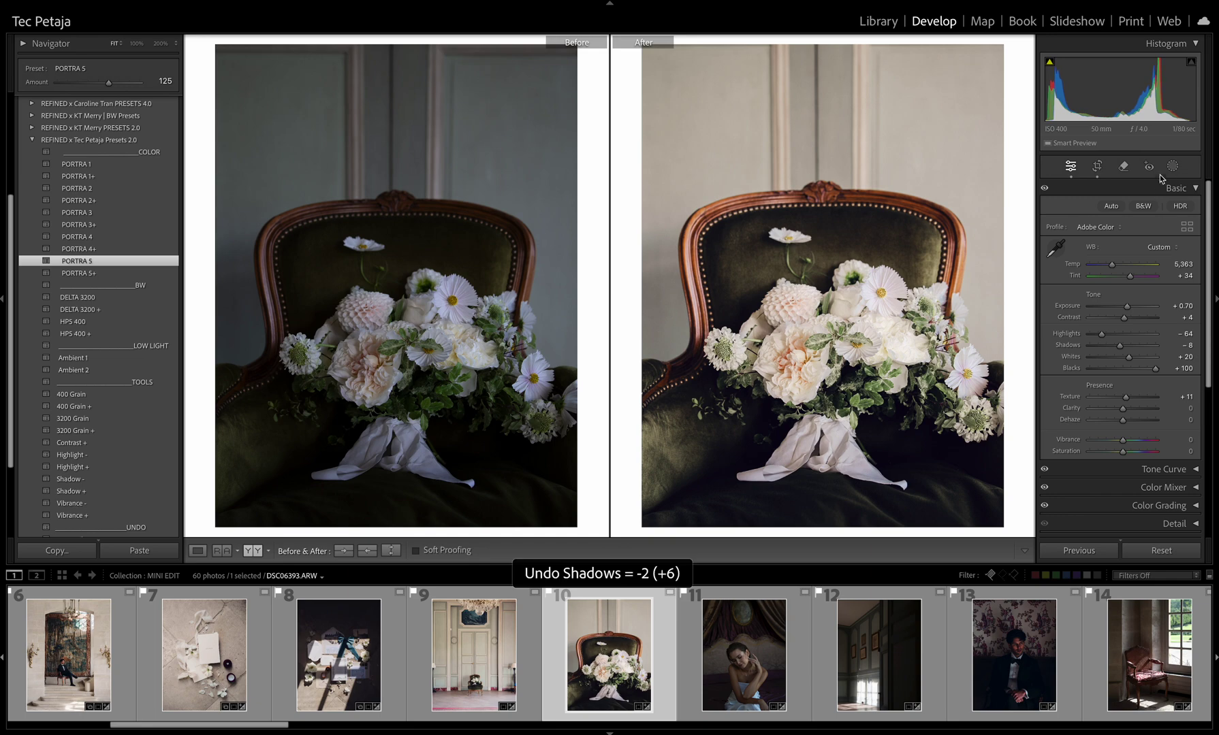
Step: Add a linear gradient mask over the lower part of the bouquet photo, up to the flowers, with mask exposure 0.79
{"action": "left_click", "coordinate": [1172, 166]}
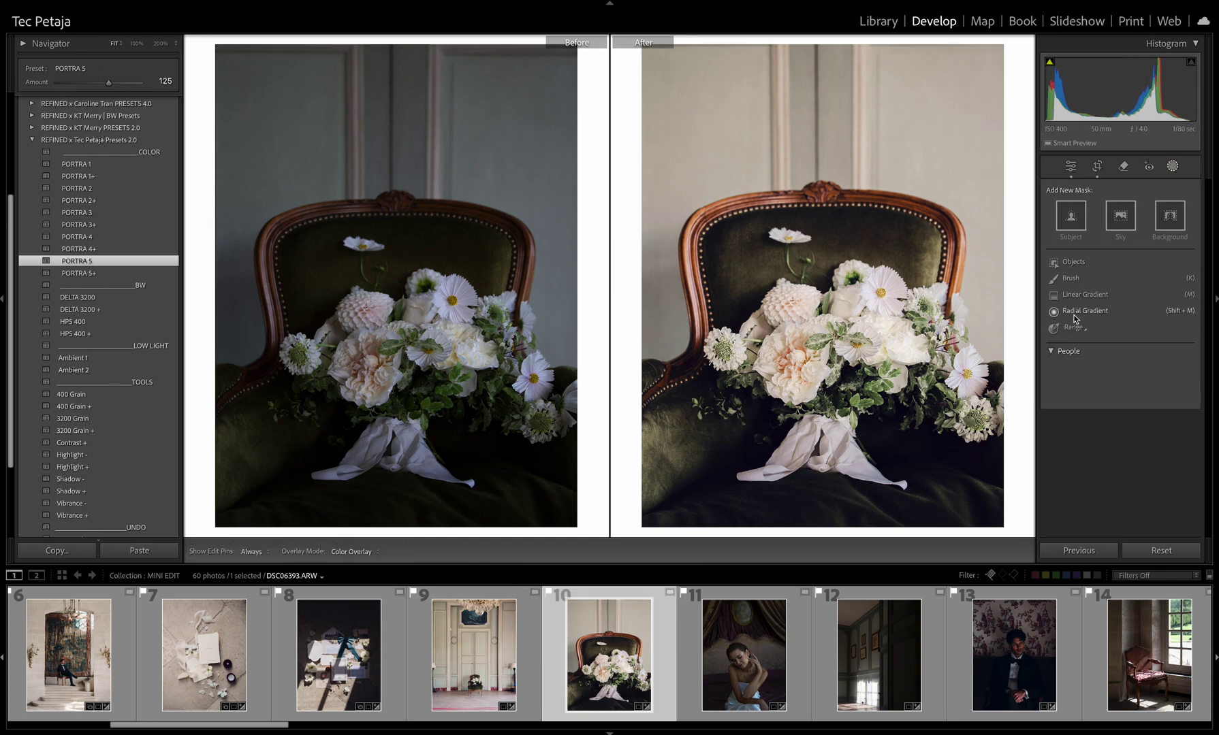
{"action": "left_click", "coordinate": [1084, 294]}
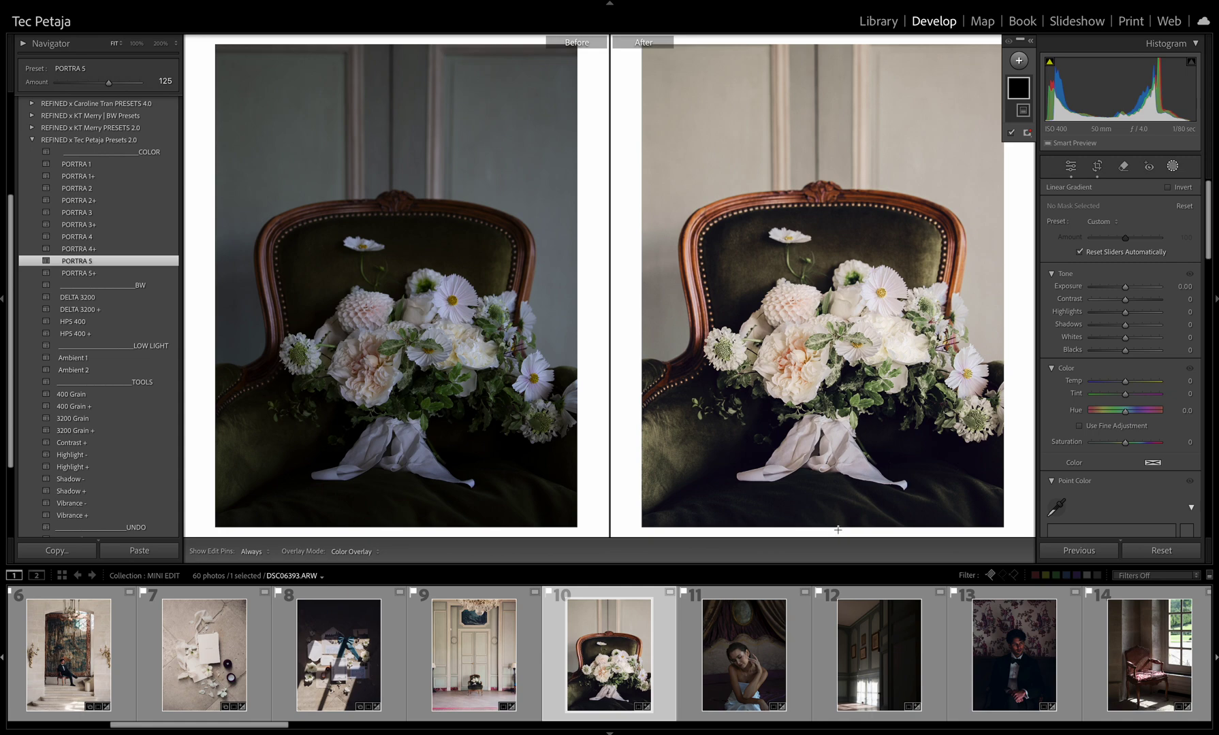
{"action": "left_click_drag", "start_coordinate": [837, 530], "coordinate": [818, 366]}
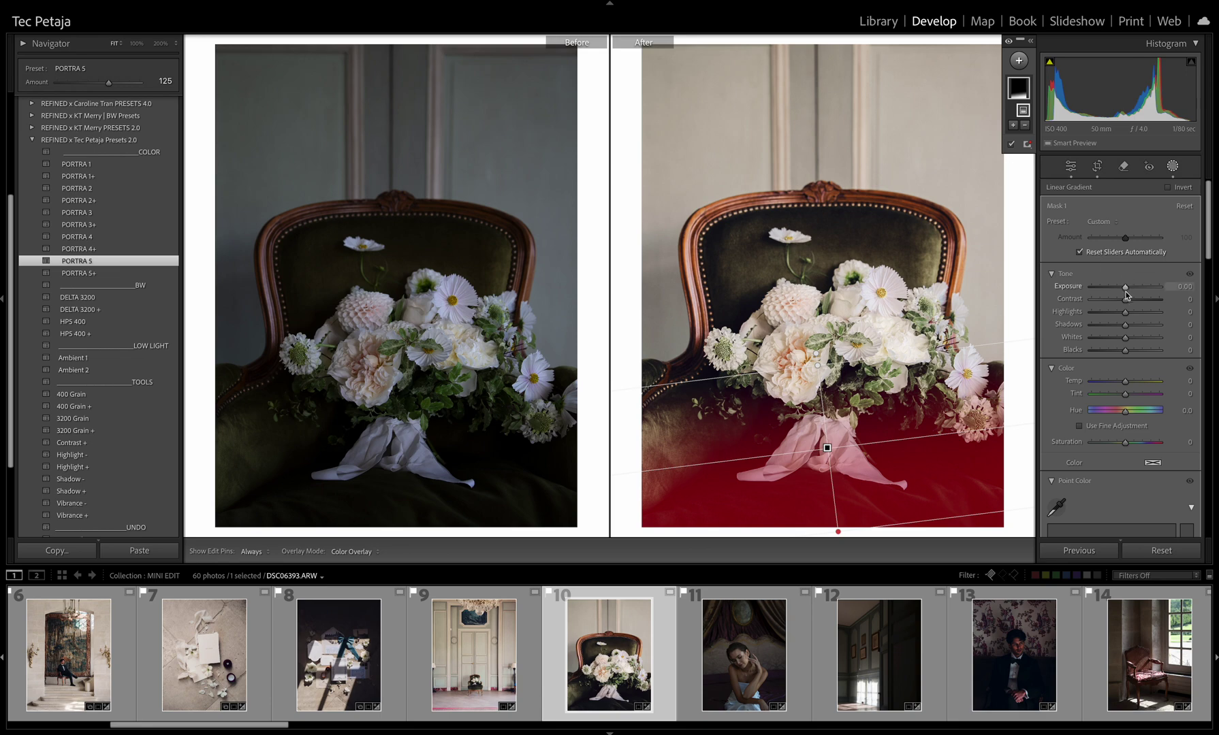
{"action": "left_click_drag", "start_coordinate": [1126, 287], "coordinate": [1133, 286]}
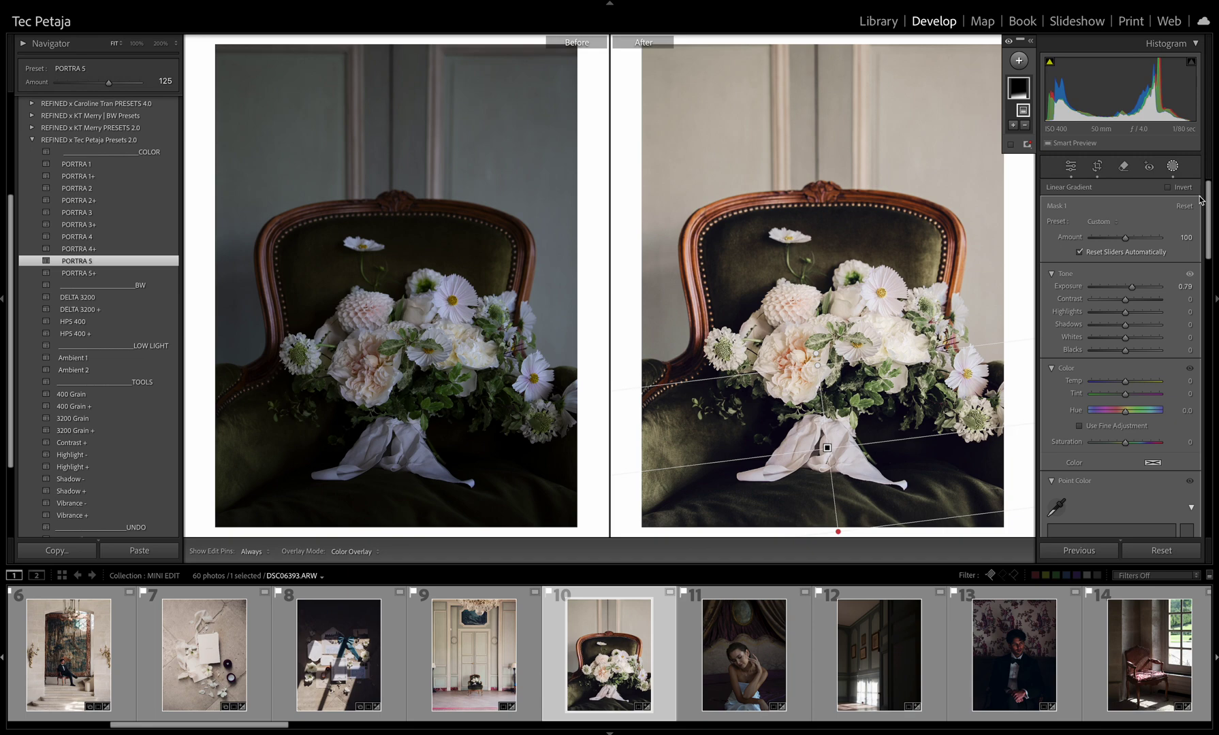
{"action": "left_click", "coordinate": [1172, 167]}
Step: Apply PORTRA 5 to the eleventh photo, the seated bride, with exposure +0.55, highlights -27, shadows -1, temperature 5,237 and tint -6
{"action": "key", "text": "Right"}
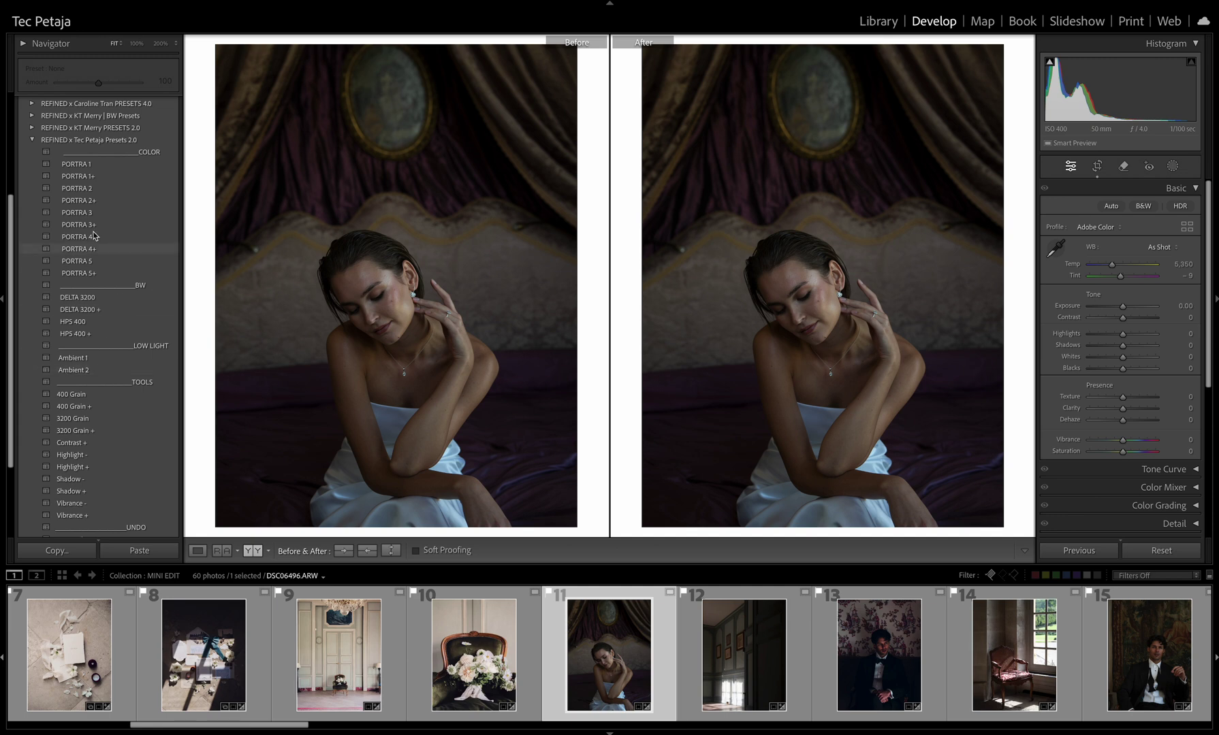
{"action": "left_click", "coordinate": [92, 262]}
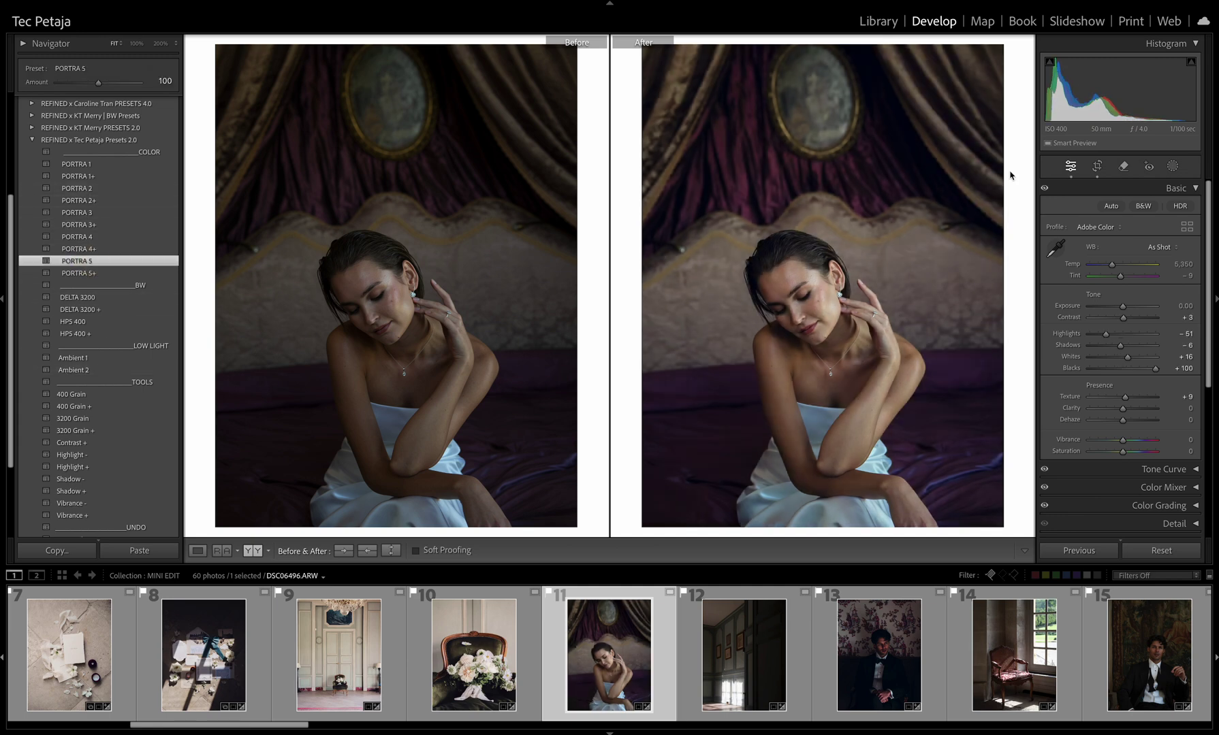
{"action": "left_click_drag", "start_coordinate": [1122, 308], "coordinate": [1121, 280]}
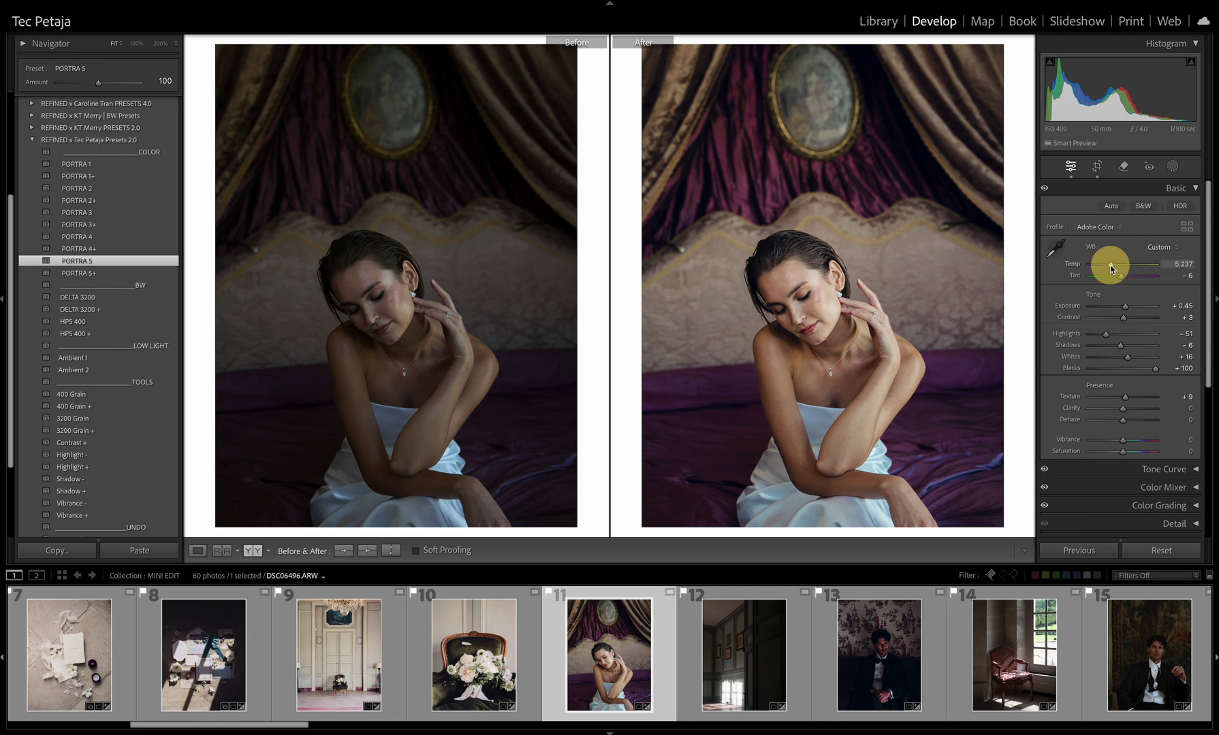
{"action": "left_click_drag", "start_coordinate": [1119, 346], "coordinate": [1127, 305]}
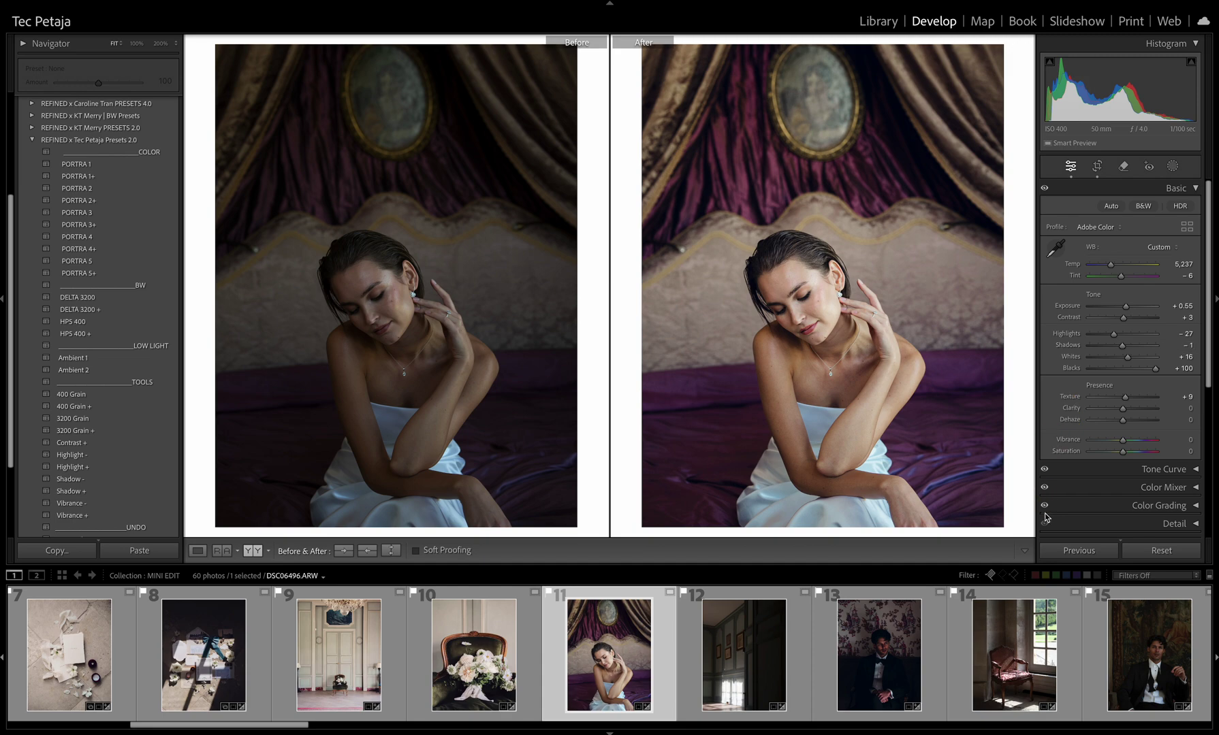
Step: Apply the PORTRA 5 preset at amount 139 to the twelfth photo, the paneled room with framed pictures, with exposure +0.50
{"action": "key", "text": "Right"}
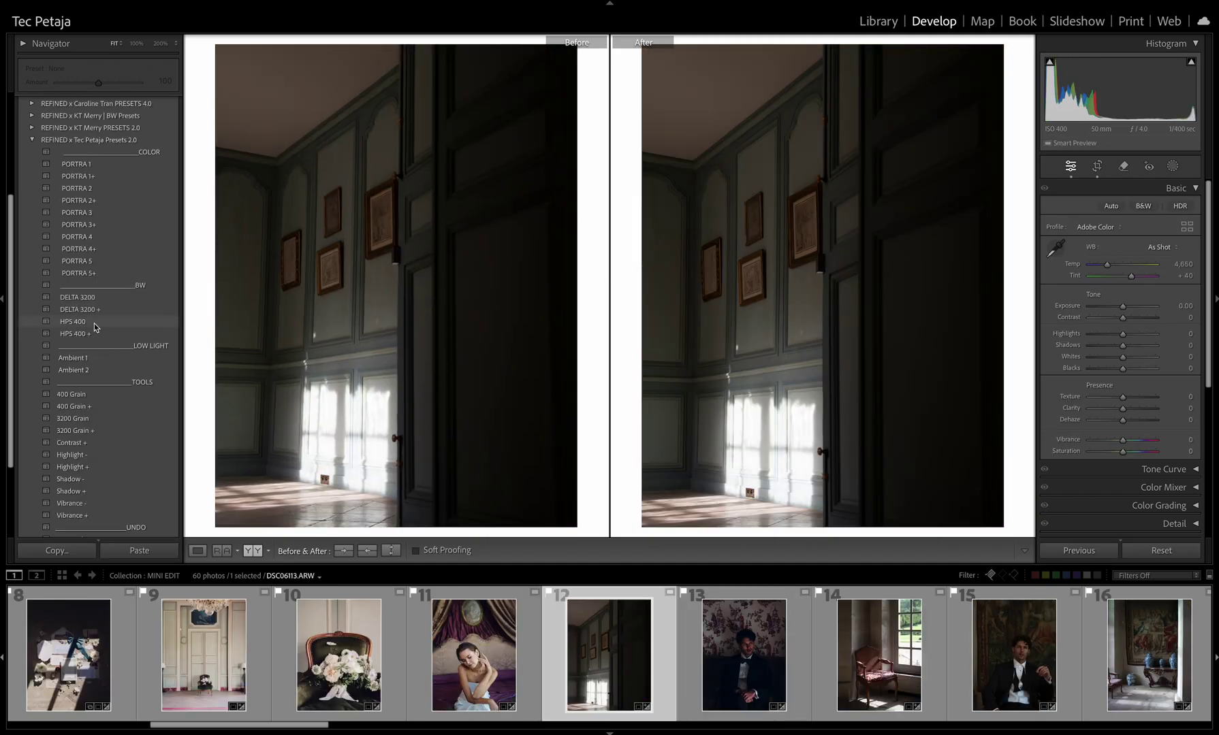
{"action": "left_click", "coordinate": [77, 261]}
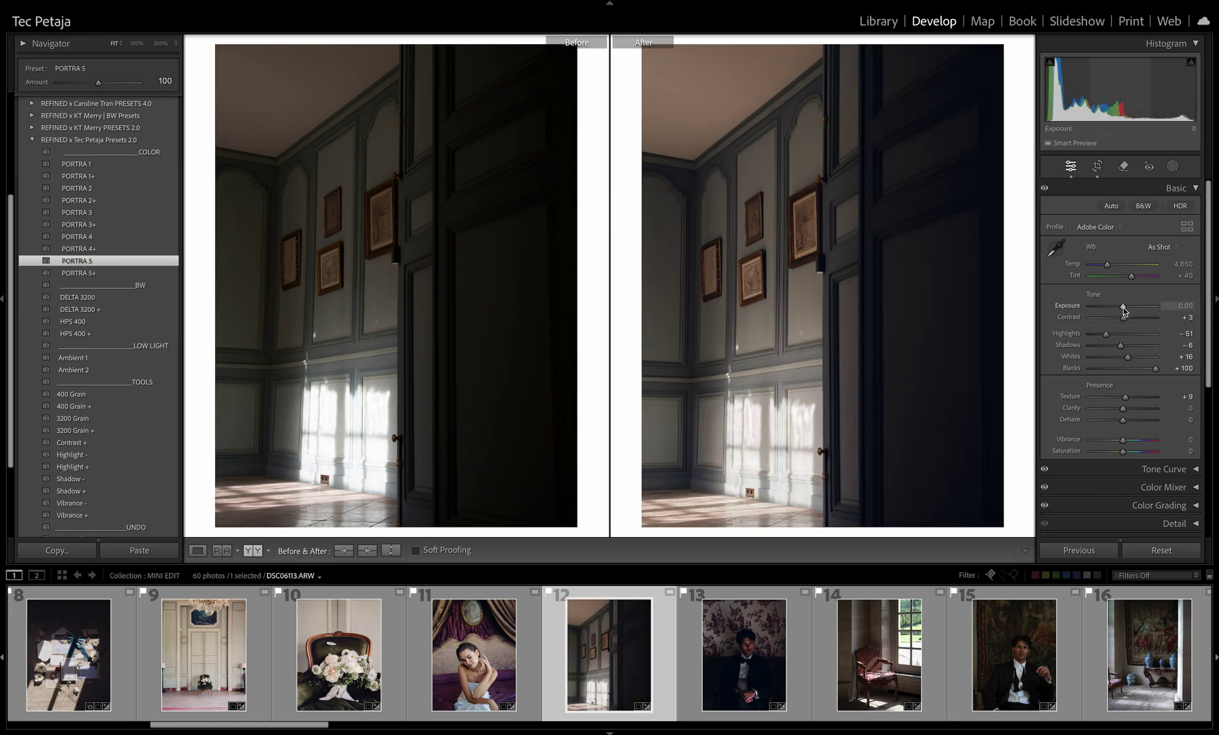
{"action": "left_click_drag", "start_coordinate": [1124, 307], "coordinate": [1126, 310]}
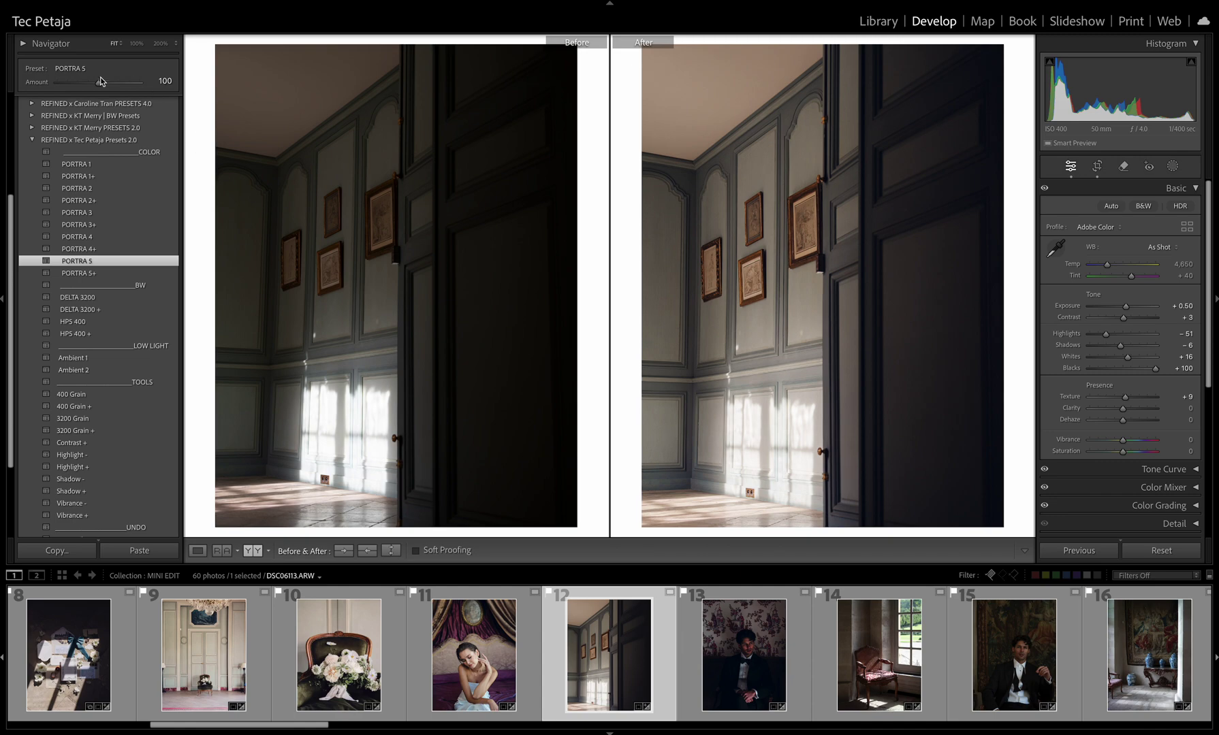
{"action": "left_click_drag", "start_coordinate": [100, 81], "coordinate": [115, 85]}
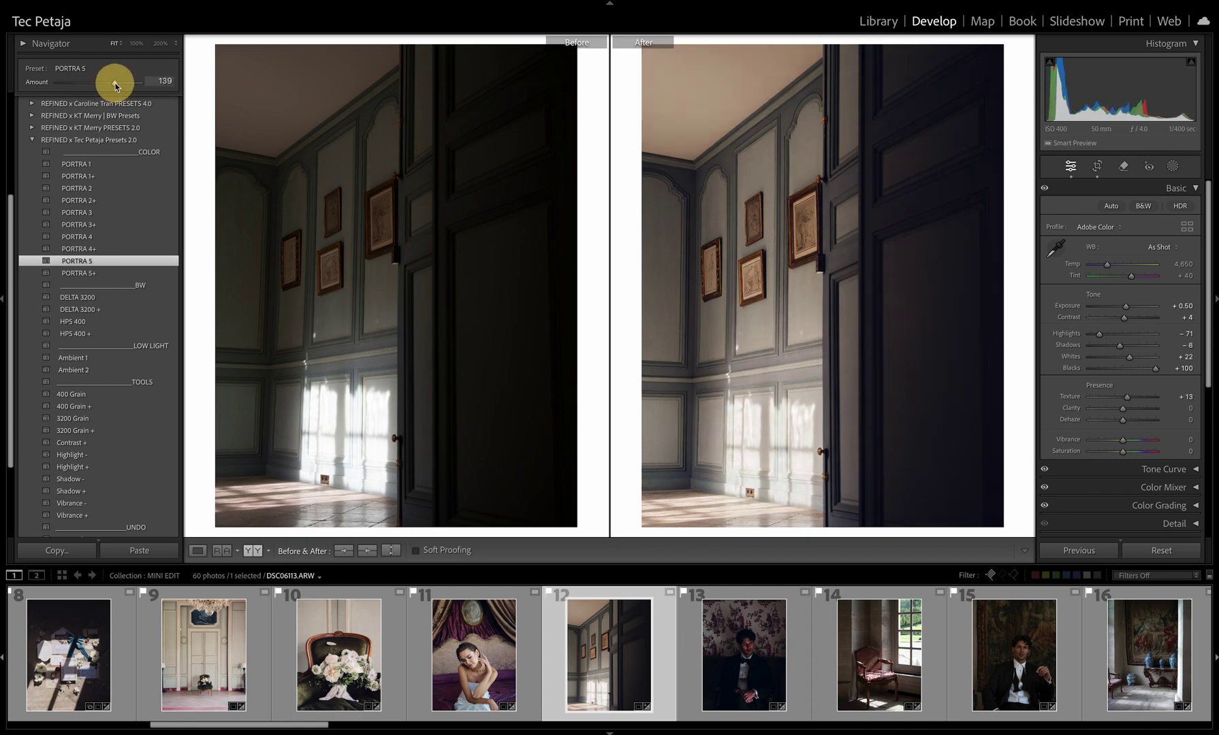
Step: Apply PORTRA 5 to the thirteenth photo, the seated man in a tuxedo, with exposure +1.40 and contrast -30
{"action": "key", "text": "Right"}
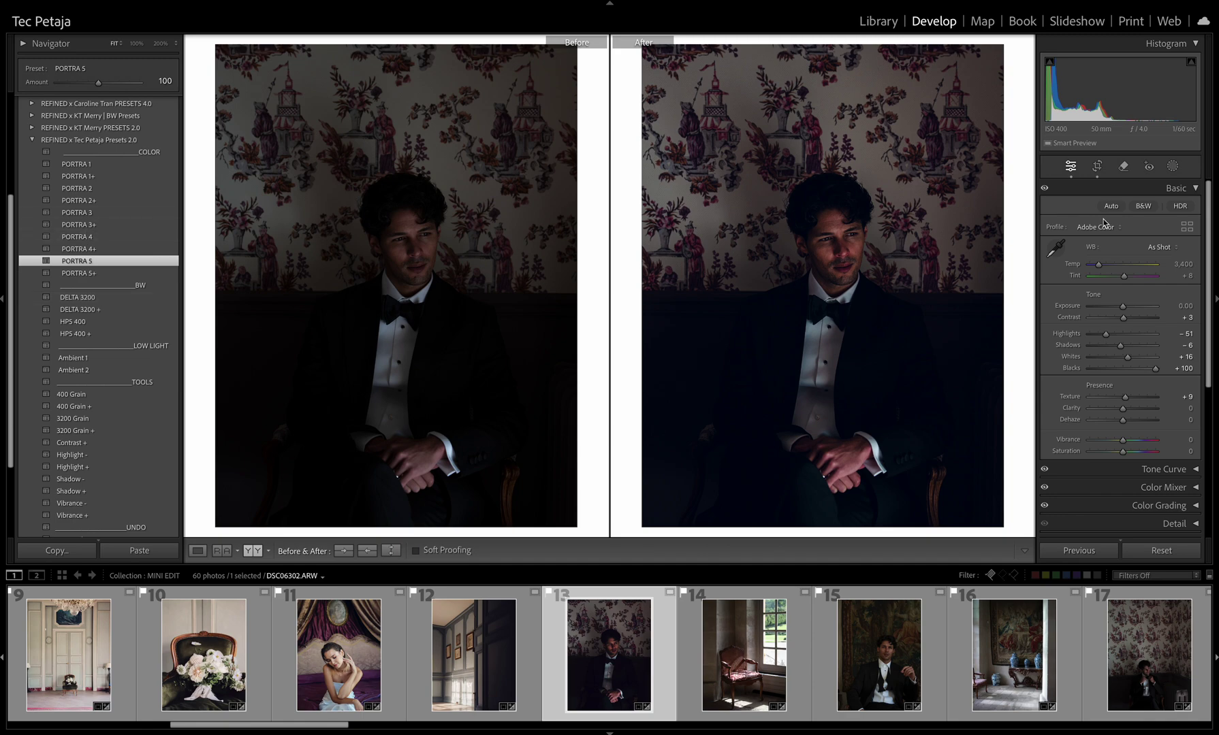
{"action": "left_click_drag", "start_coordinate": [1123, 305], "coordinate": [1131, 277]}
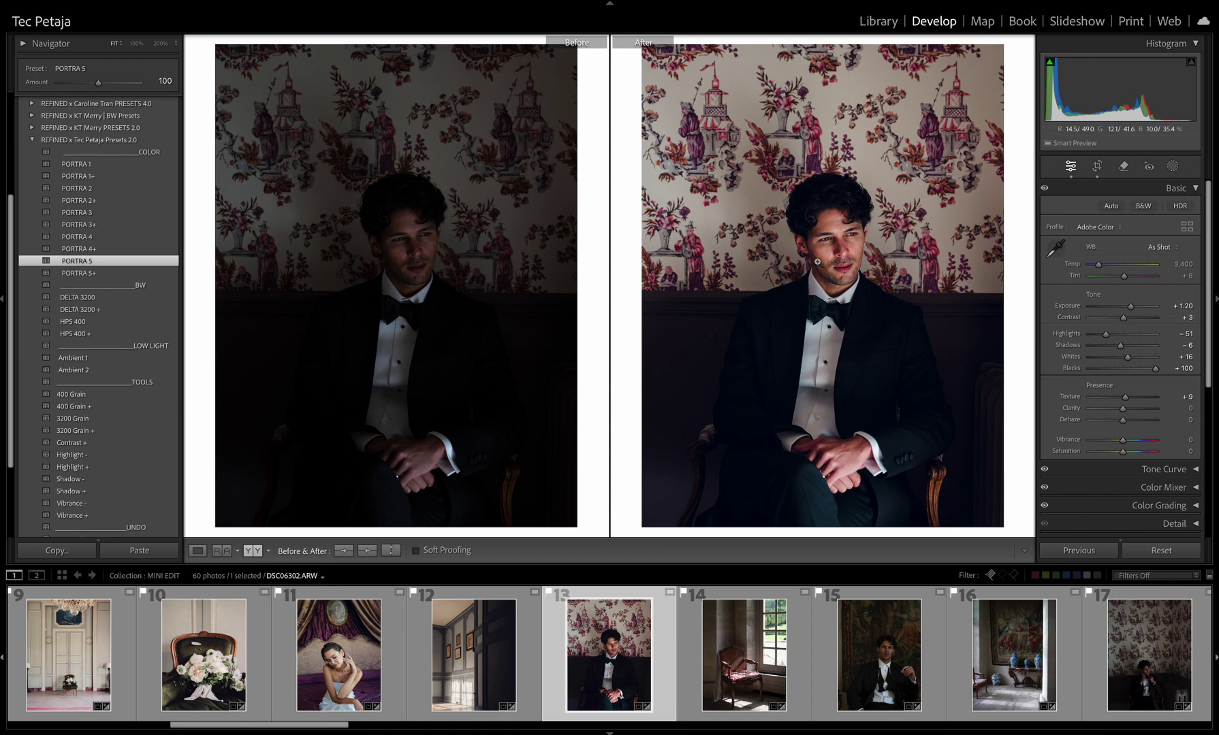
{"action": "left_click", "coordinate": [821, 263]}
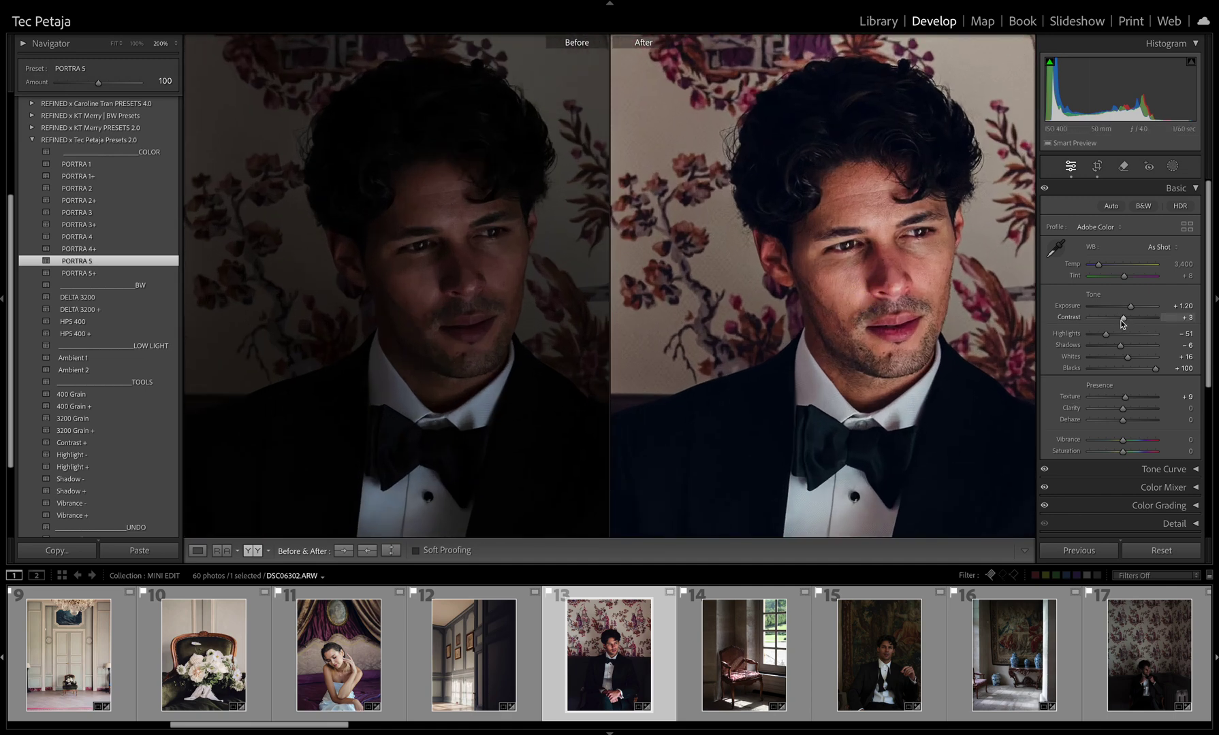
{"action": "mouse_move", "coordinate": [1123, 319]}
{"action": "left_mouse_down"}
{"action": "mouse_move", "coordinate": [1111, 325]}
{"action": "mouse_move", "coordinate": [1131, 311]}
{"action": "left_mouse_up"}
{"action": "key", "text": "ctrl+z"}
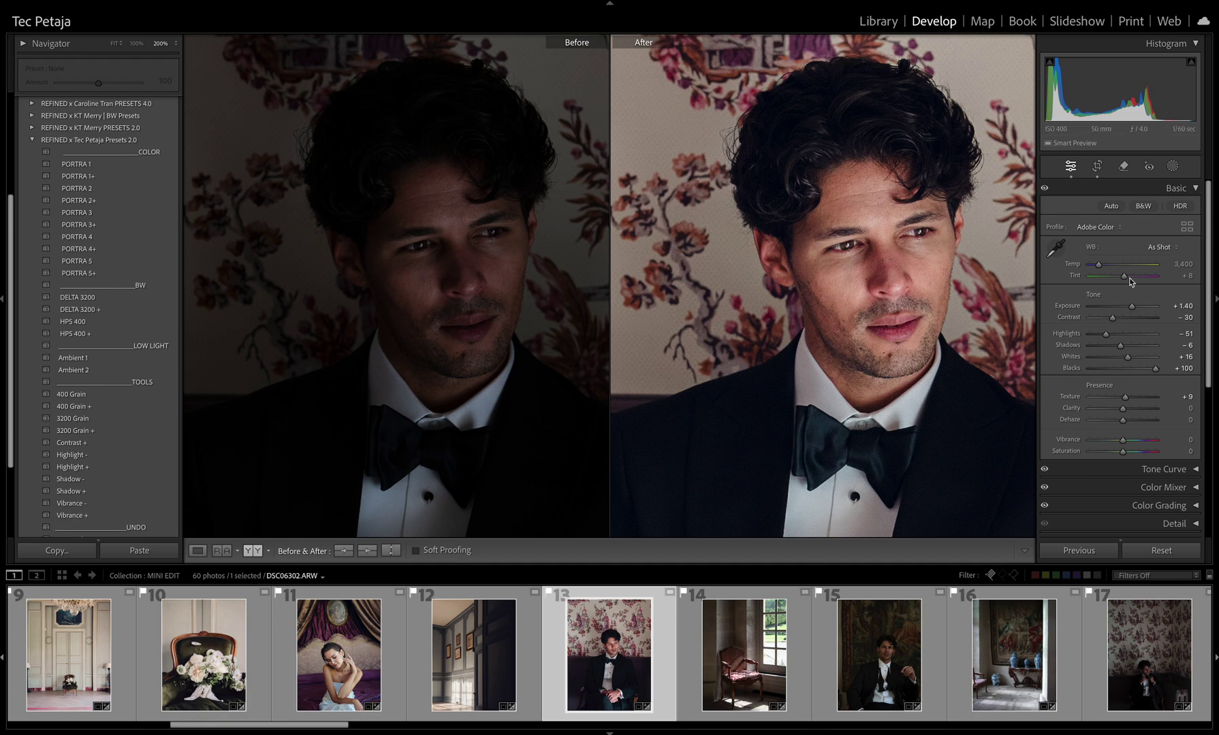
Step: Set the tuxedo portrait's tint to +4 and raise its exposure to +1.60, leaving the temperature as shot
{"action": "left_click_drag", "start_coordinate": [1125, 278], "coordinate": [1099, 265]}
{"action": "key", "text": "ctrl+z"}
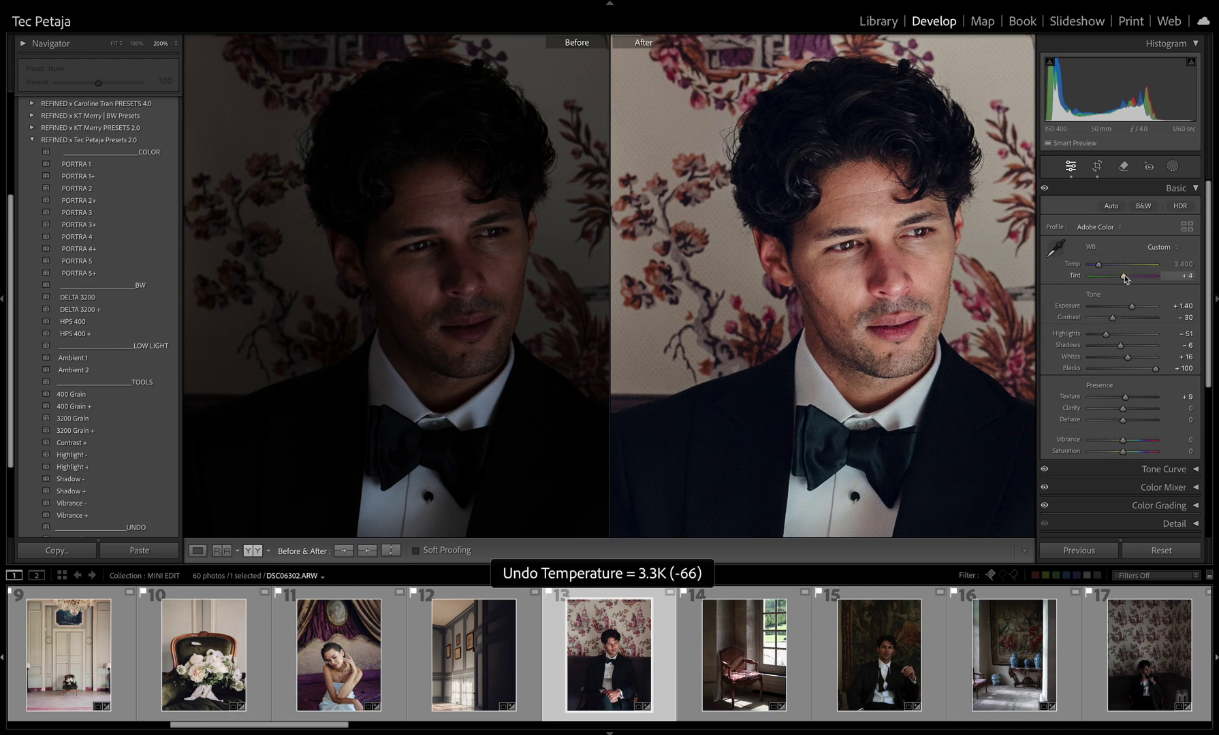
{"action": "left_click", "coordinate": [844, 314]}
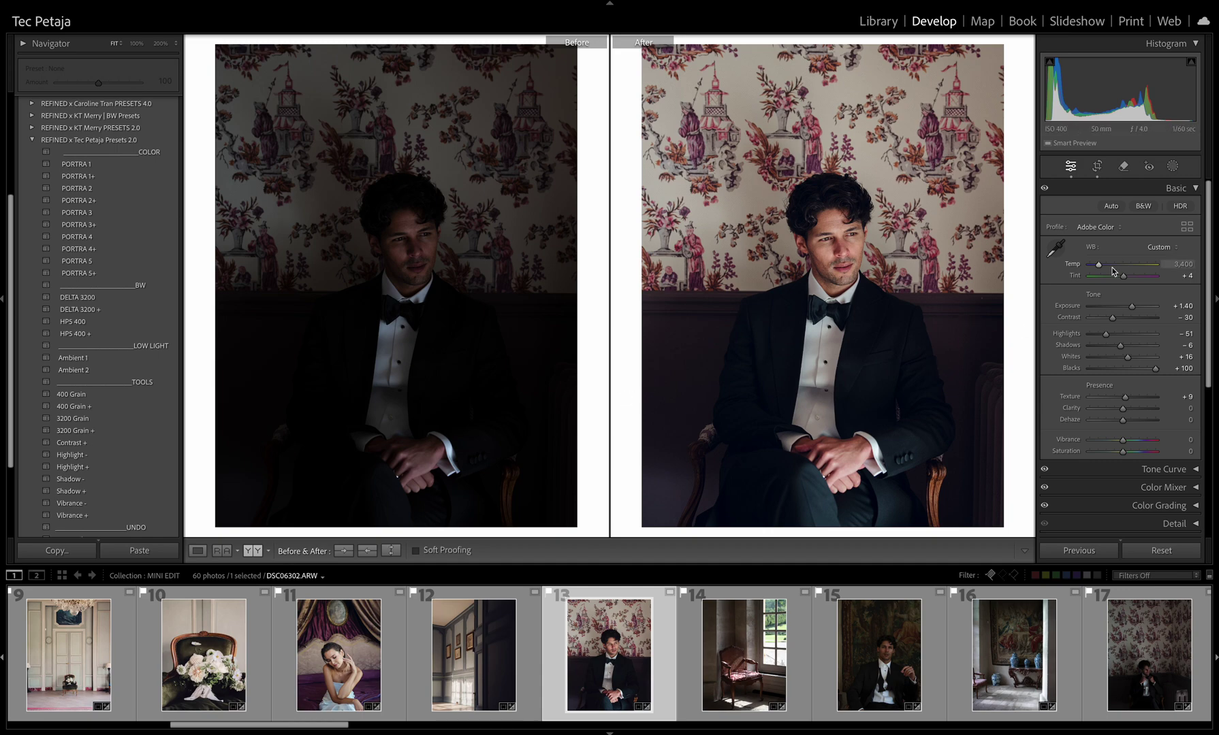
{"action": "left_click_drag", "start_coordinate": [1133, 307], "coordinate": [1135, 309]}
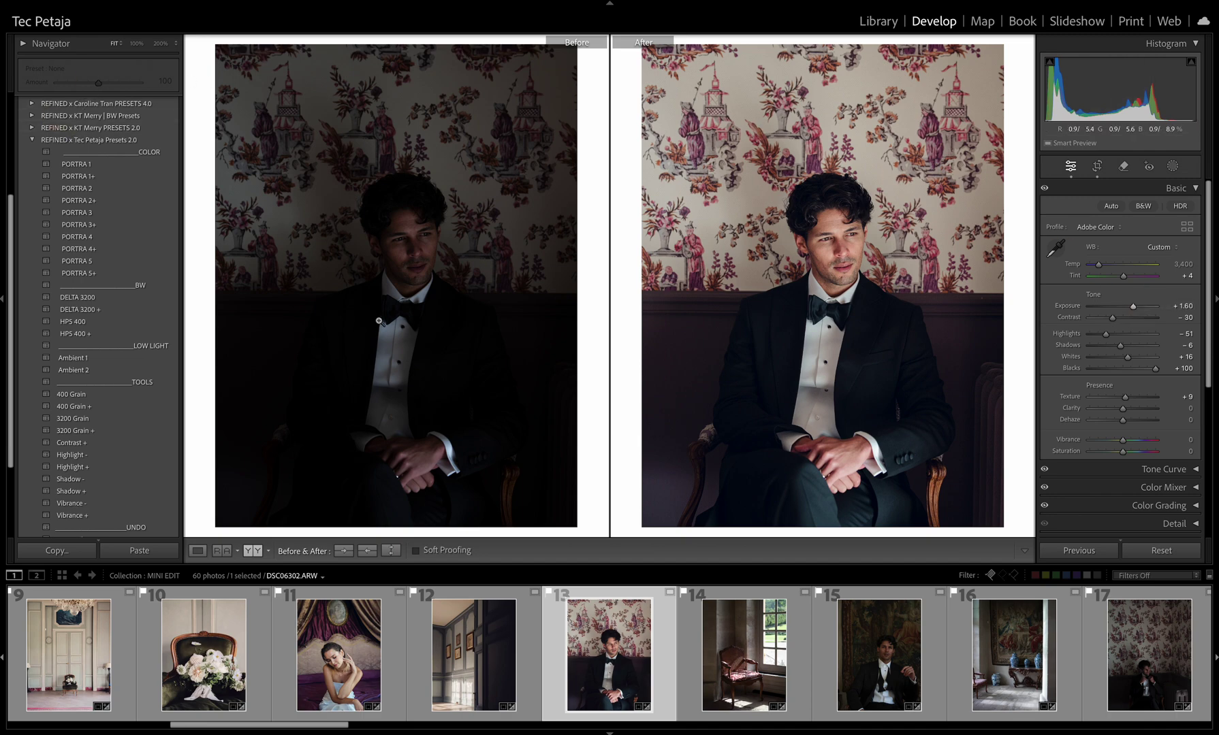
Step: Apply the PORTRA 5 preset to the fourteenth photo, the red armchair by the window, with exposure +0.30
{"action": "key", "text": "Right"}
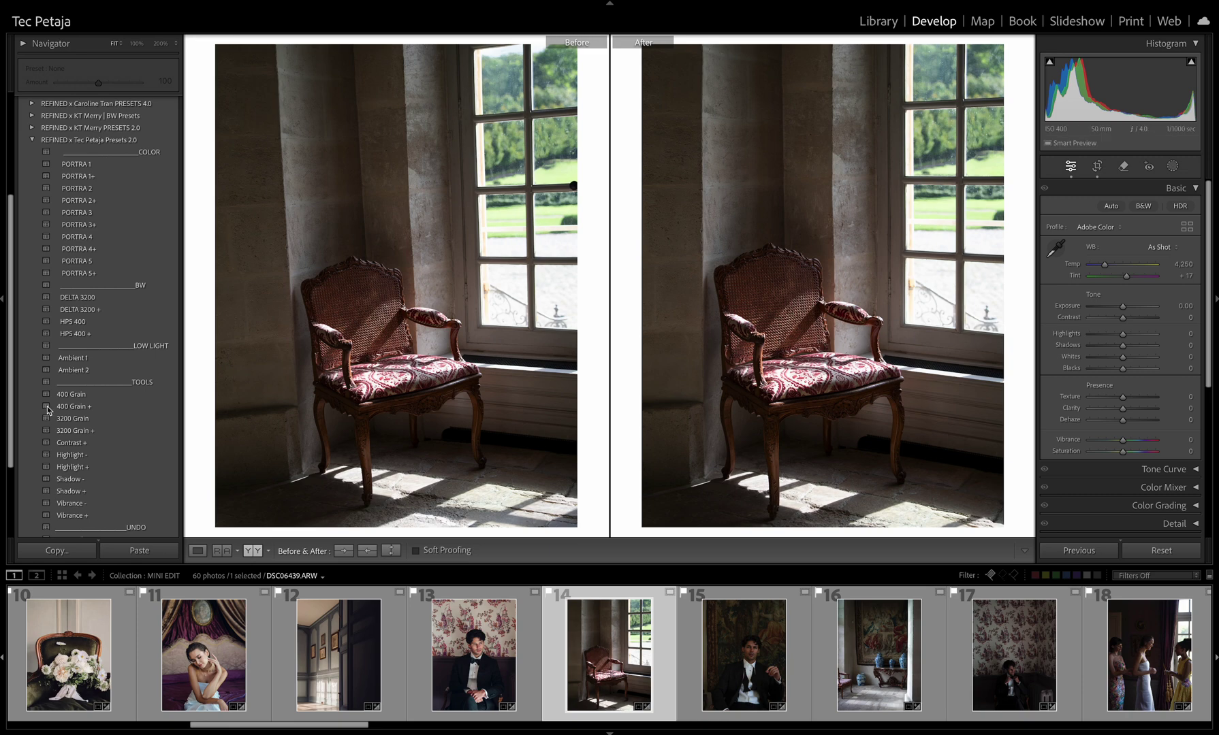
{"action": "left_click", "coordinate": [101, 262]}
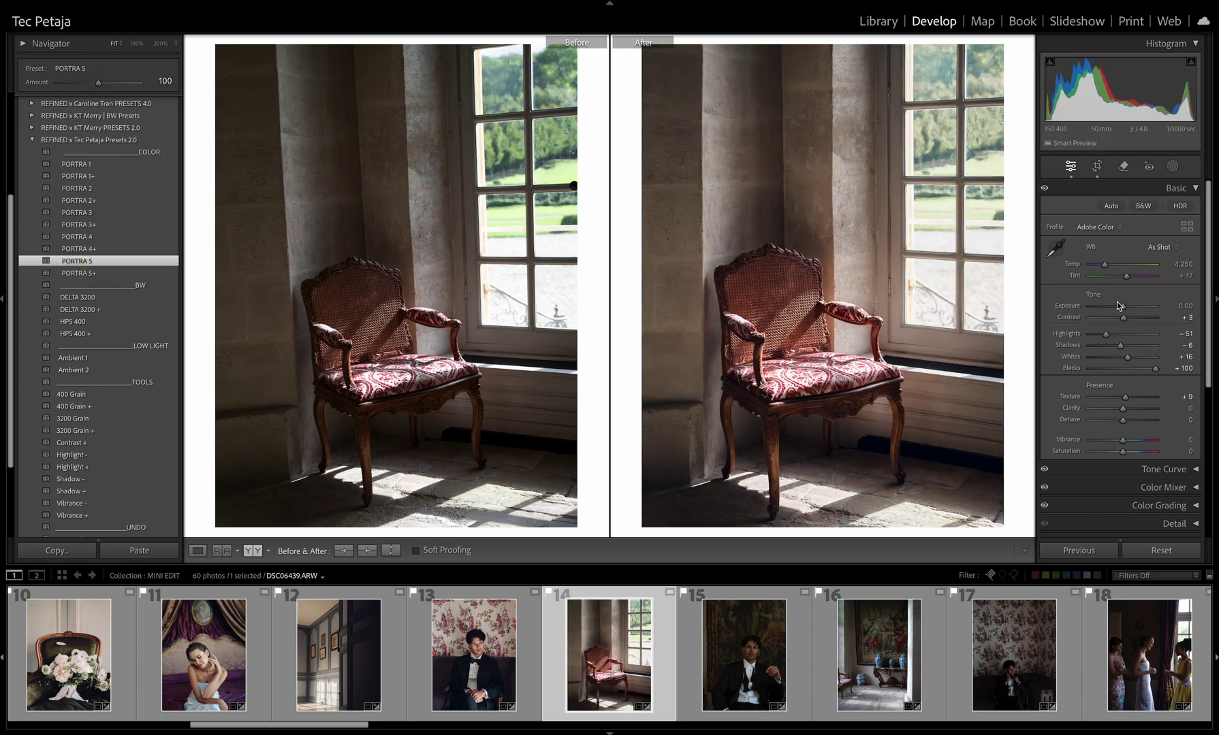
{"action": "left_click_drag", "start_coordinate": [1117, 306], "coordinate": [1124, 306]}
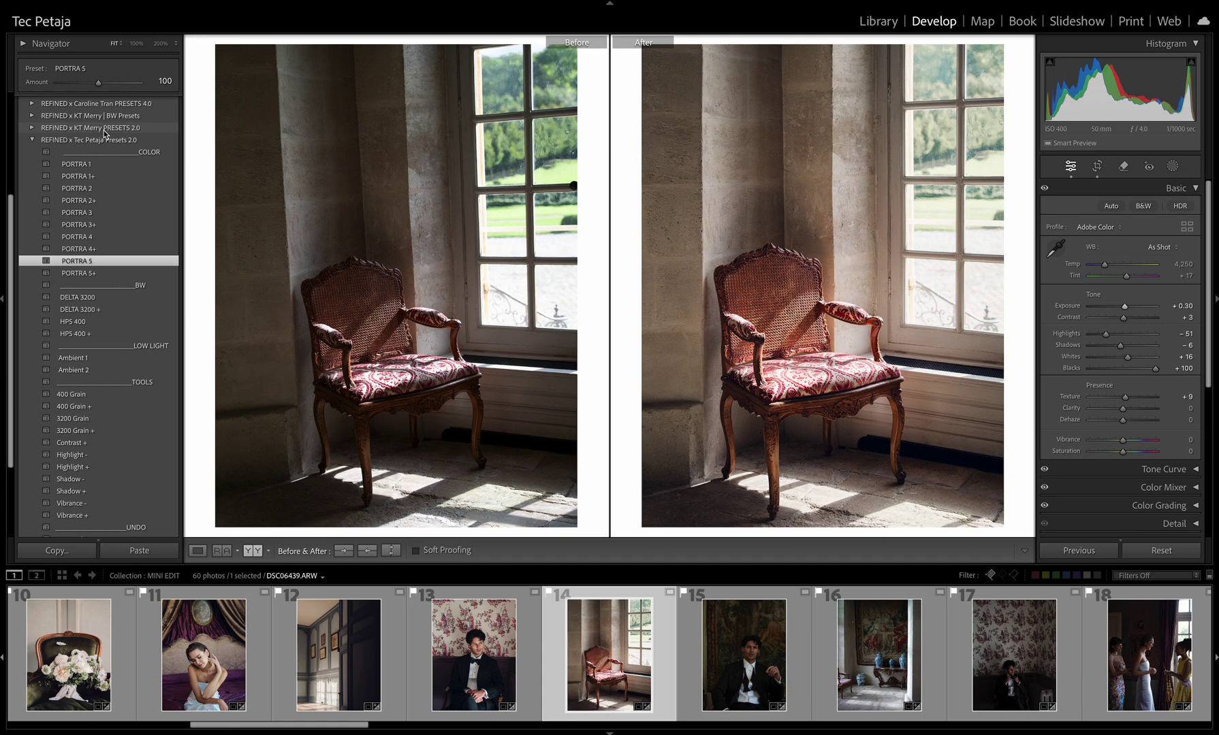
{"action": "left_click", "coordinate": [100, 85]}
Step: Convert the fifteenth photo, the man before the tapestry, to black and white with HPS 400, exposure +0.90 and highlights -18
{"action": "key", "text": "Right"}
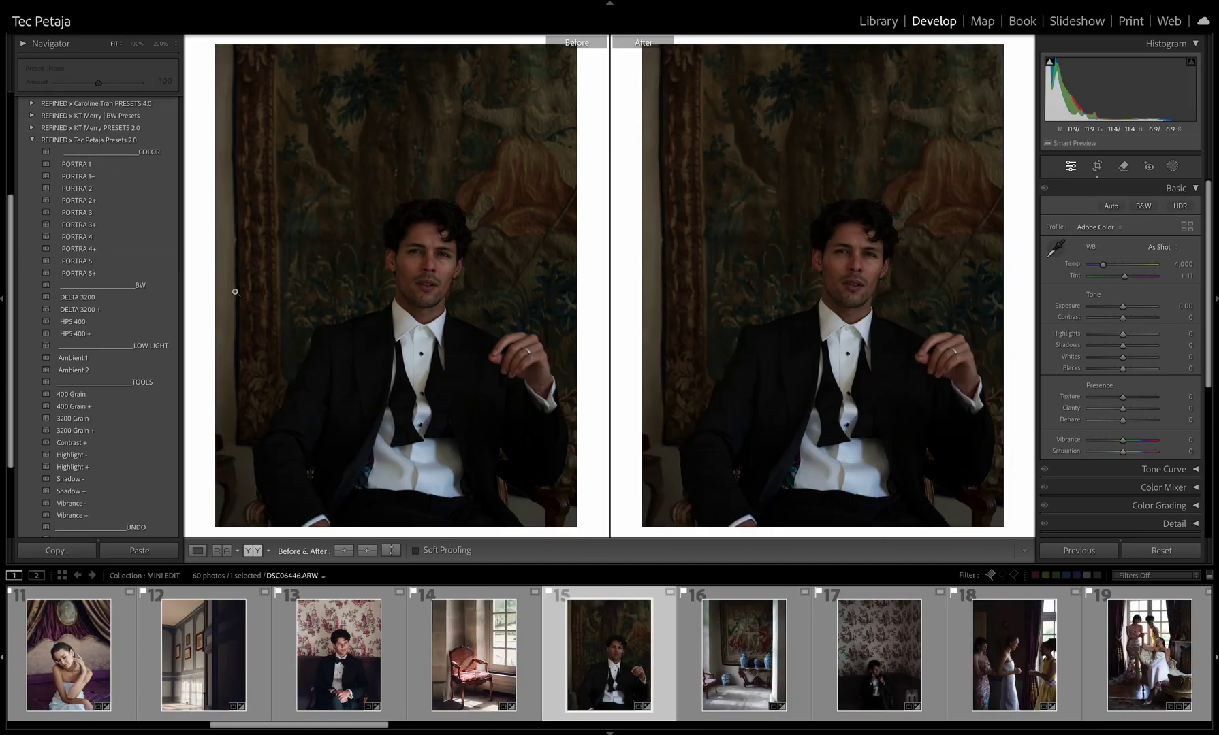
{"action": "left_click", "coordinate": [76, 322]}
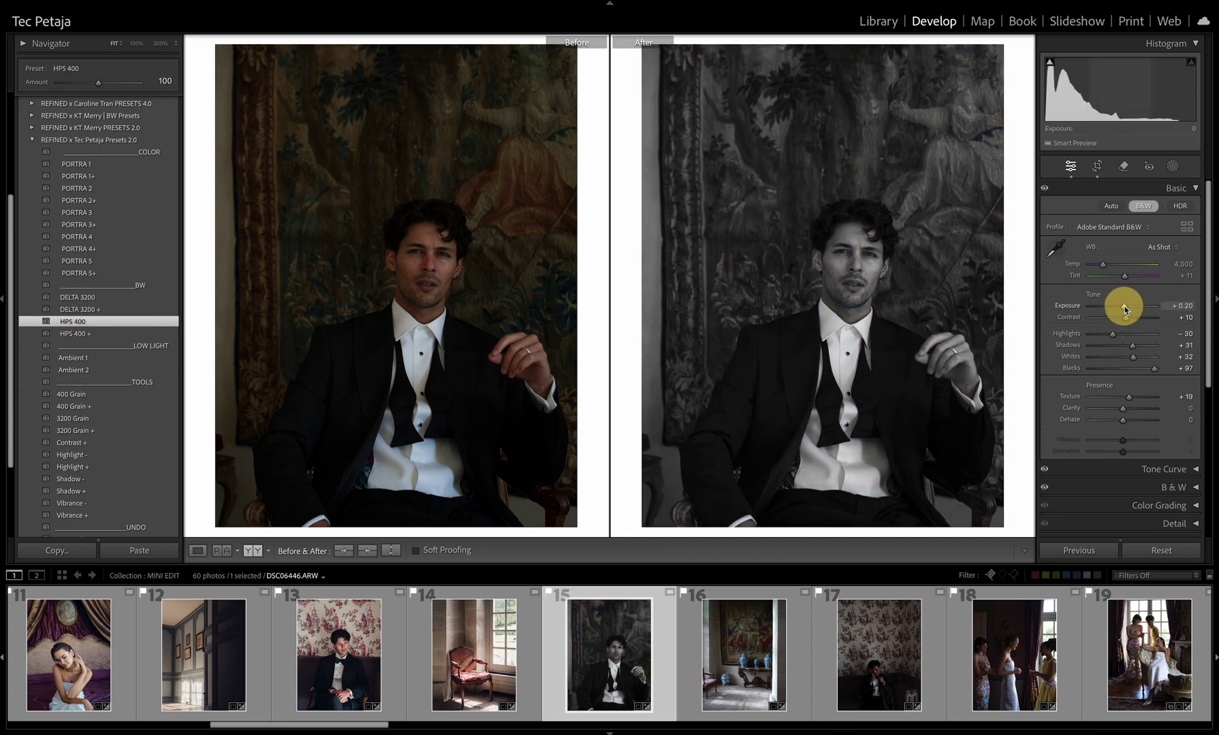
{"action": "left_click_drag", "start_coordinate": [1125, 306], "coordinate": [1116, 337]}
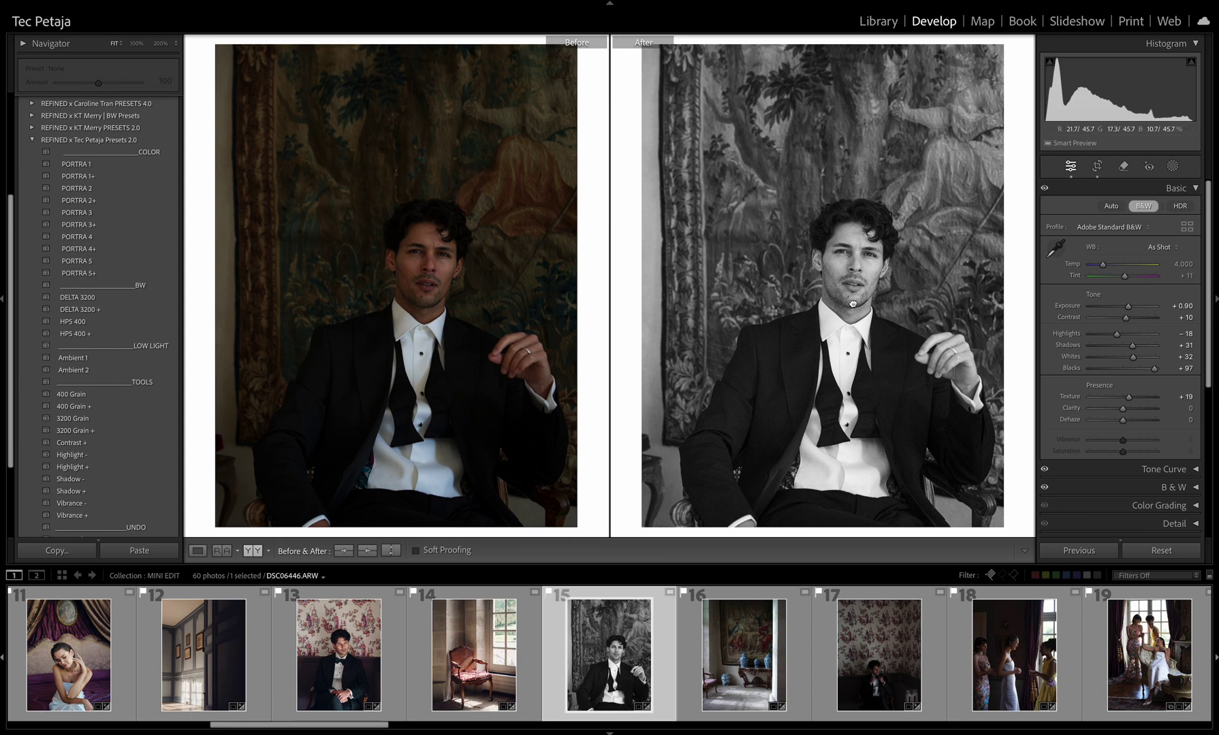
{"action": "left_click", "coordinate": [880, 214]}
{"action": "left_click_drag", "start_coordinate": [880, 213], "coordinate": [860, 217]}
{"action": "left_click_drag", "start_coordinate": [874, 329], "coordinate": [915, 335]}
Step: Apply PORTRA 5 to the sixteenth photo, the tapestry with blue vases, and set the temperature to 4,304
{"action": "key", "text": "Right"}
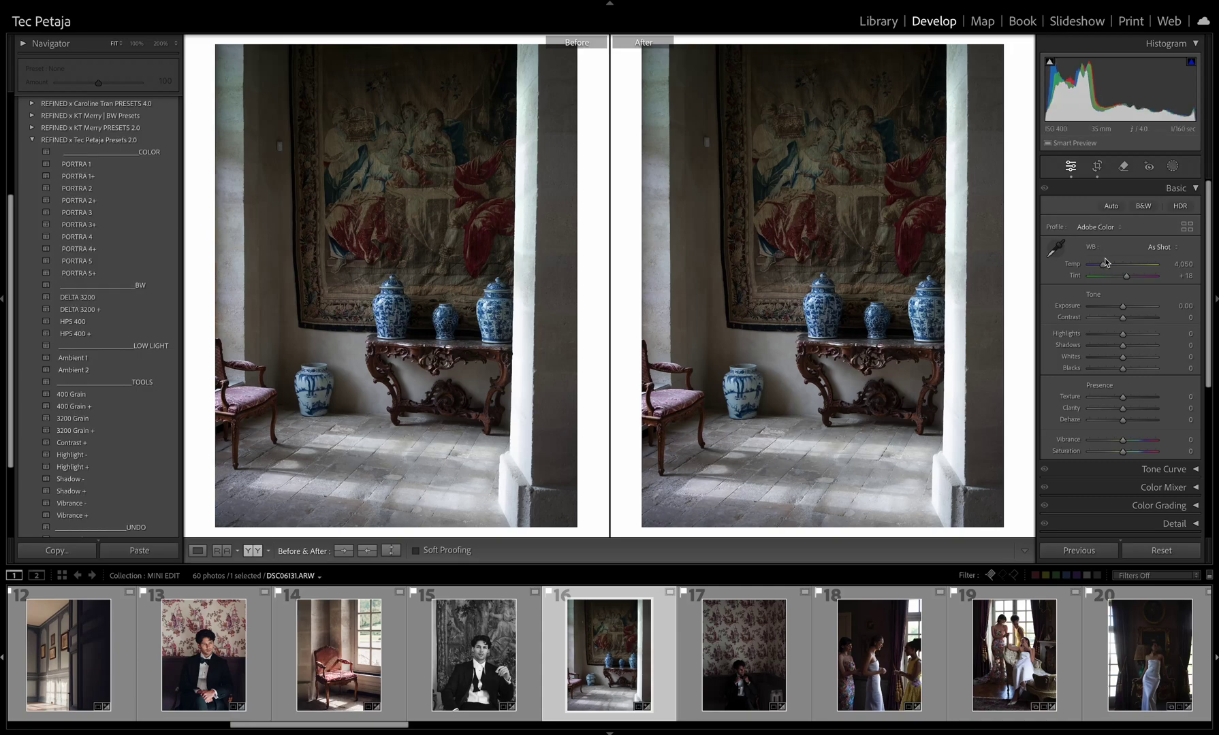
{"action": "left_click", "coordinate": [96, 261]}
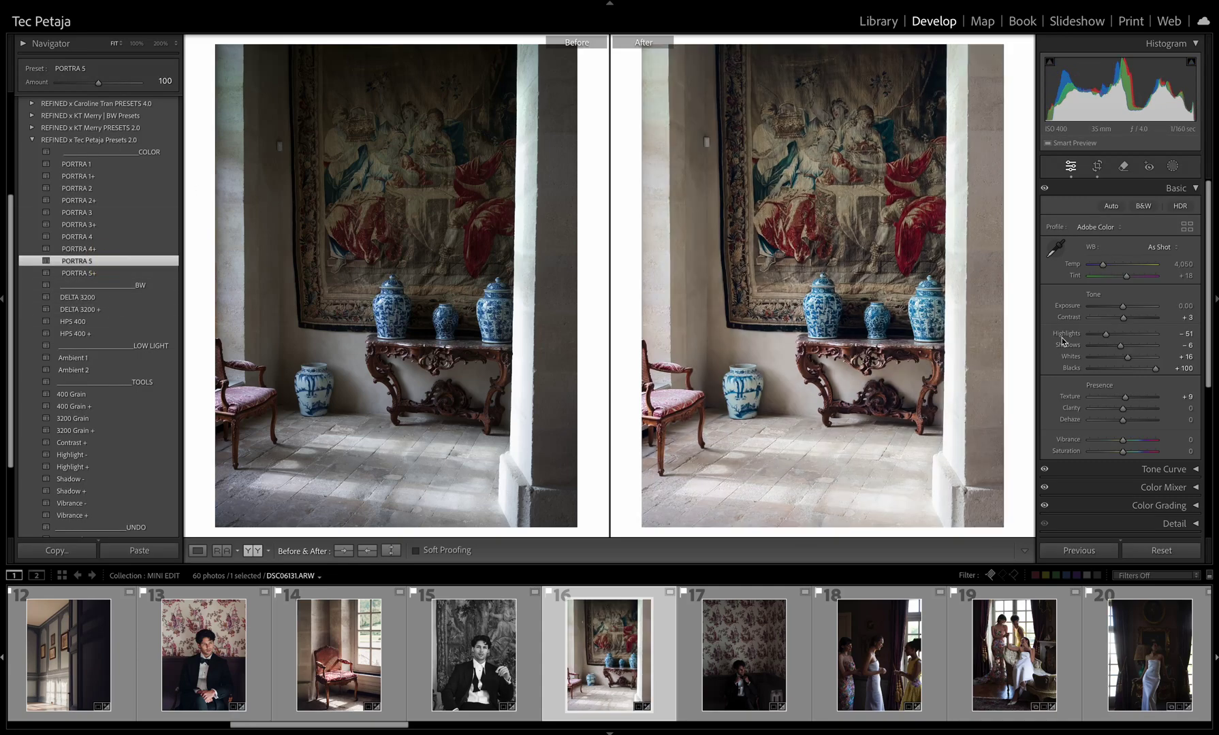
{"action": "left_click_drag", "start_coordinate": [1103, 267], "coordinate": [1124, 307]}
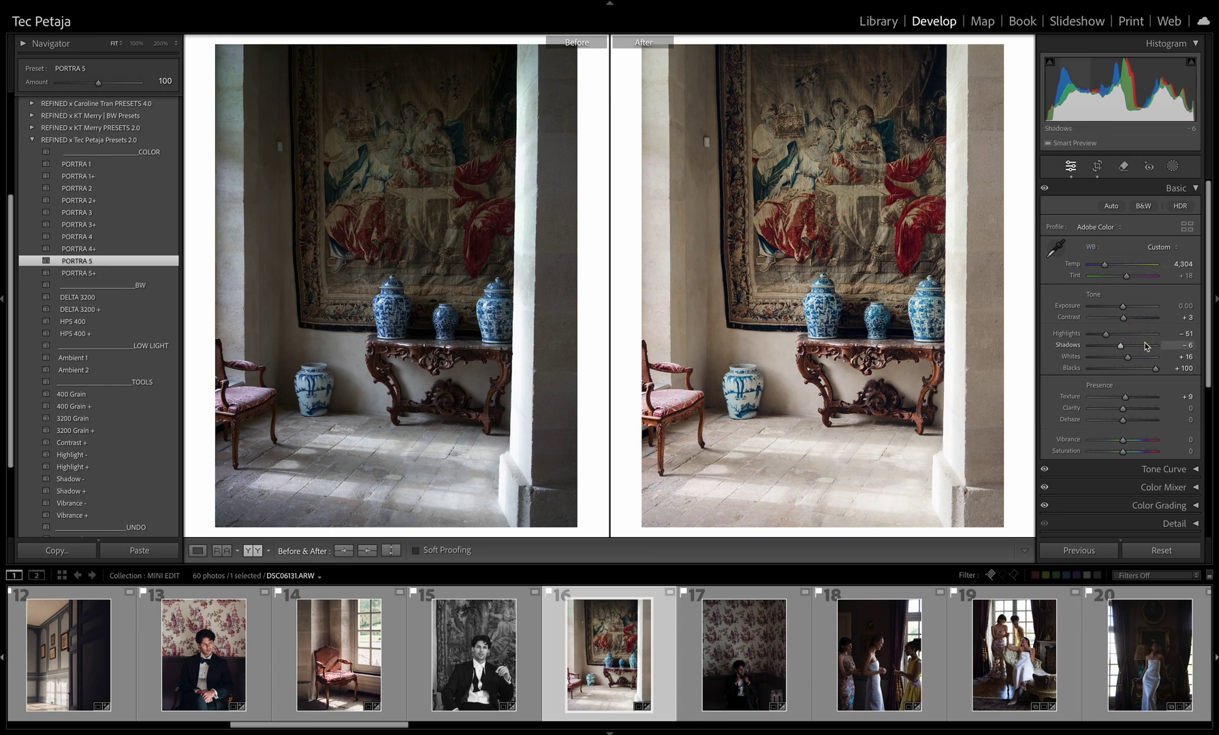
Step: Apply PORTRA 5 with exposure +0.55 to the seventeenth photo, the man adjusting his bow tie, and compare it with the previous photo
{"action": "key", "text": "Right"}
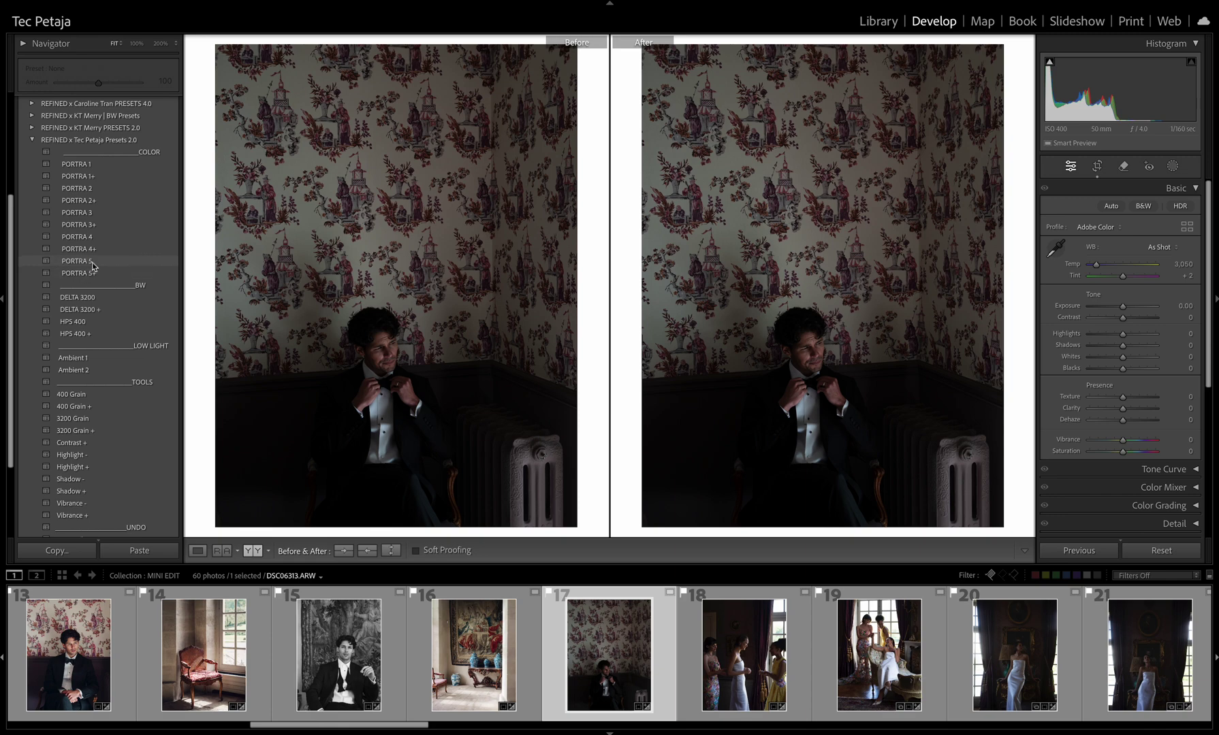
{"action": "left_click", "coordinate": [94, 264]}
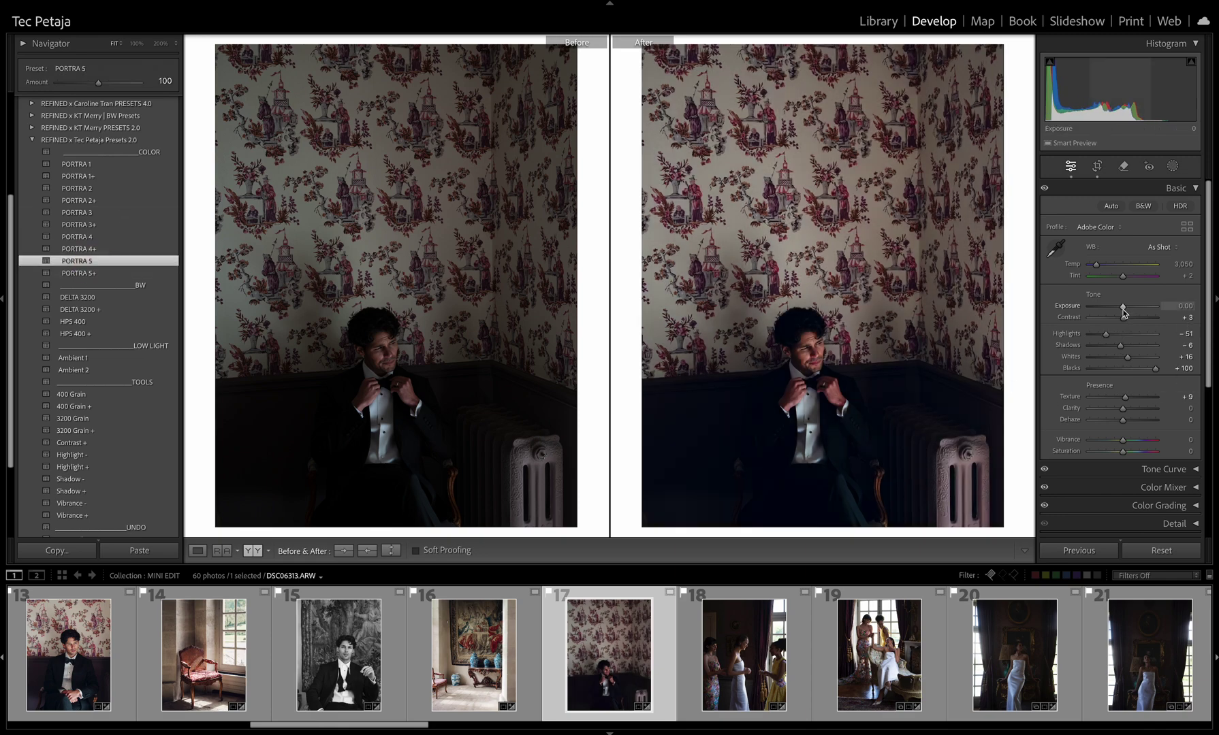
{"action": "left_click_drag", "start_coordinate": [1124, 308], "coordinate": [1120, 326]}
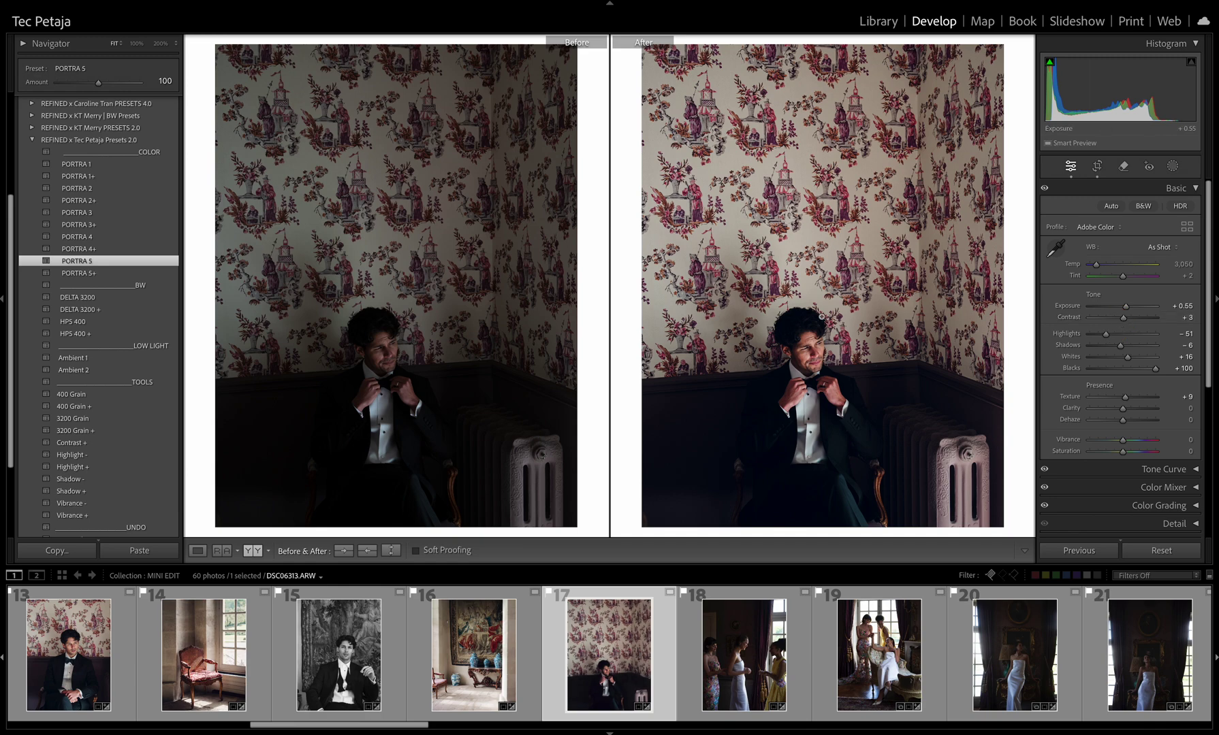
{"action": "left_click", "coordinate": [796, 338]}
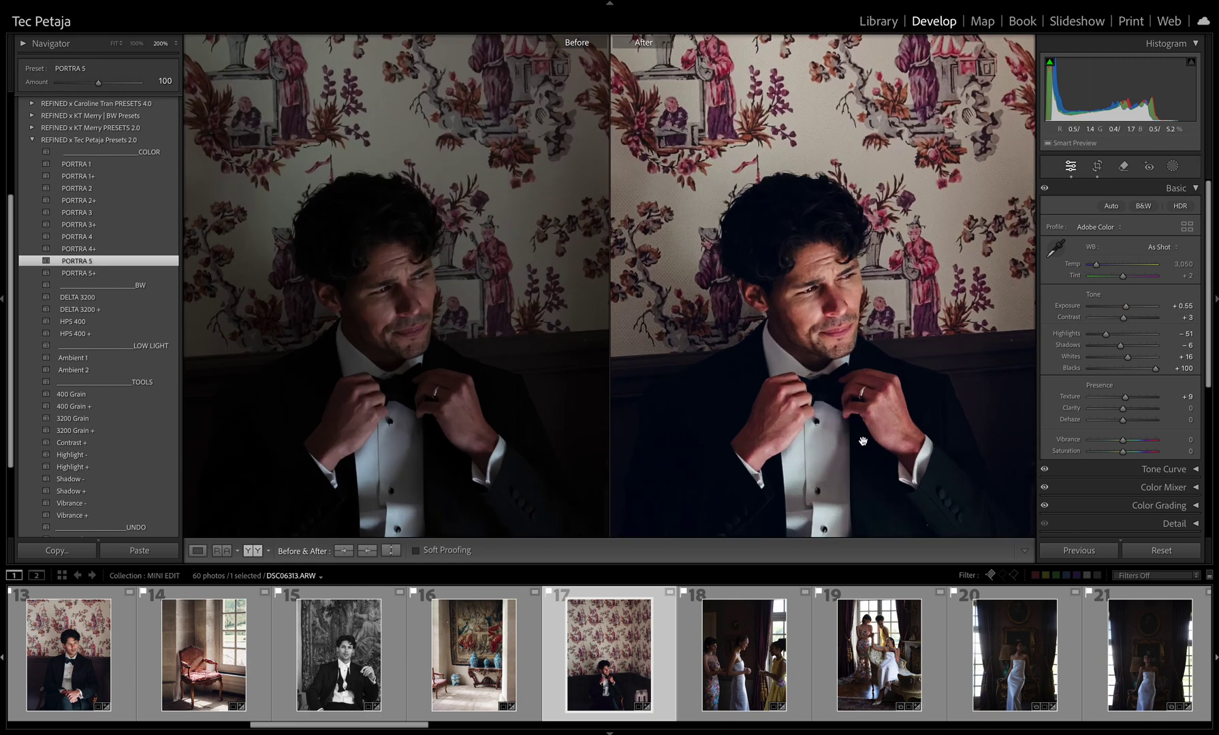
{"action": "key", "text": "Left"}
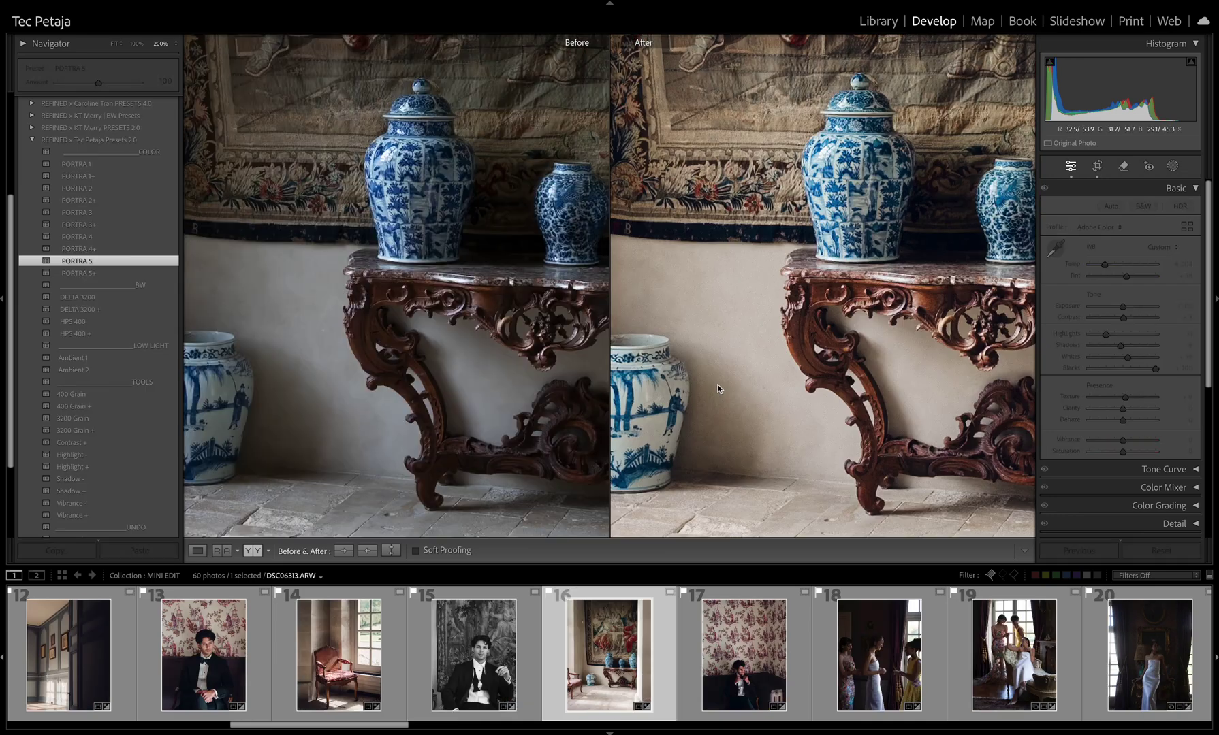
{"action": "left_click", "coordinate": [928, 271]}
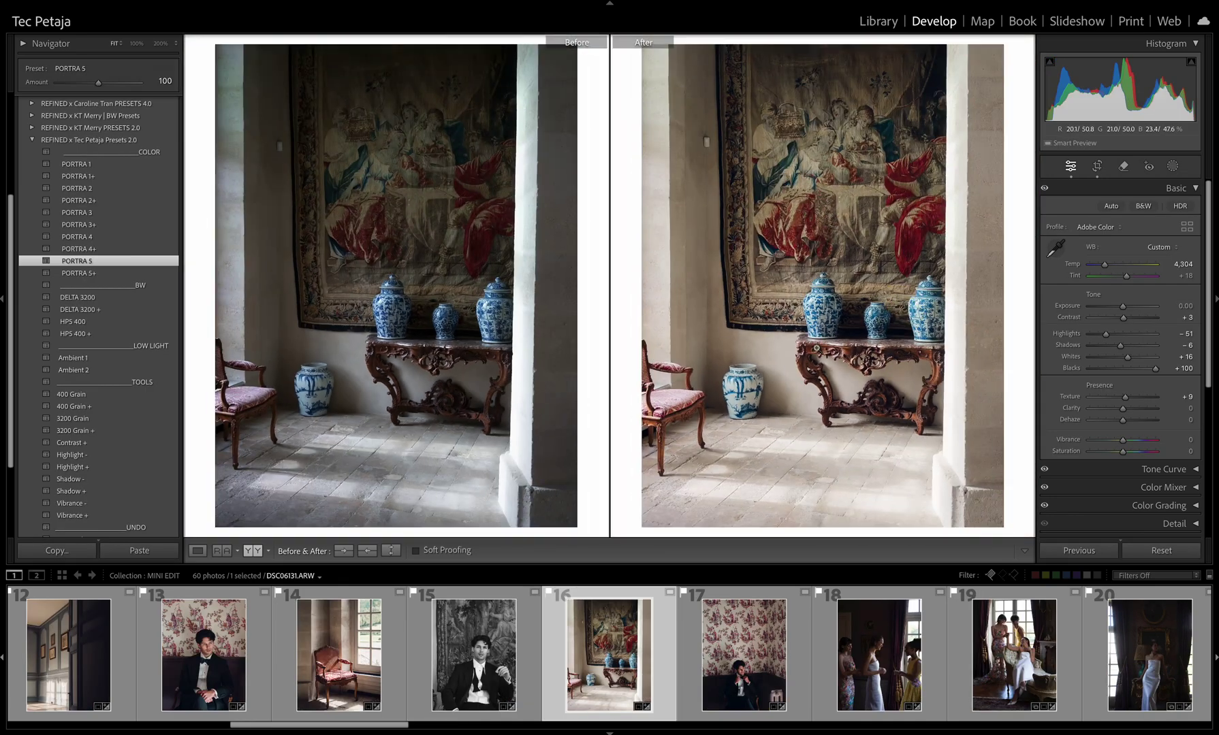
{"action": "key", "text": "Right"}
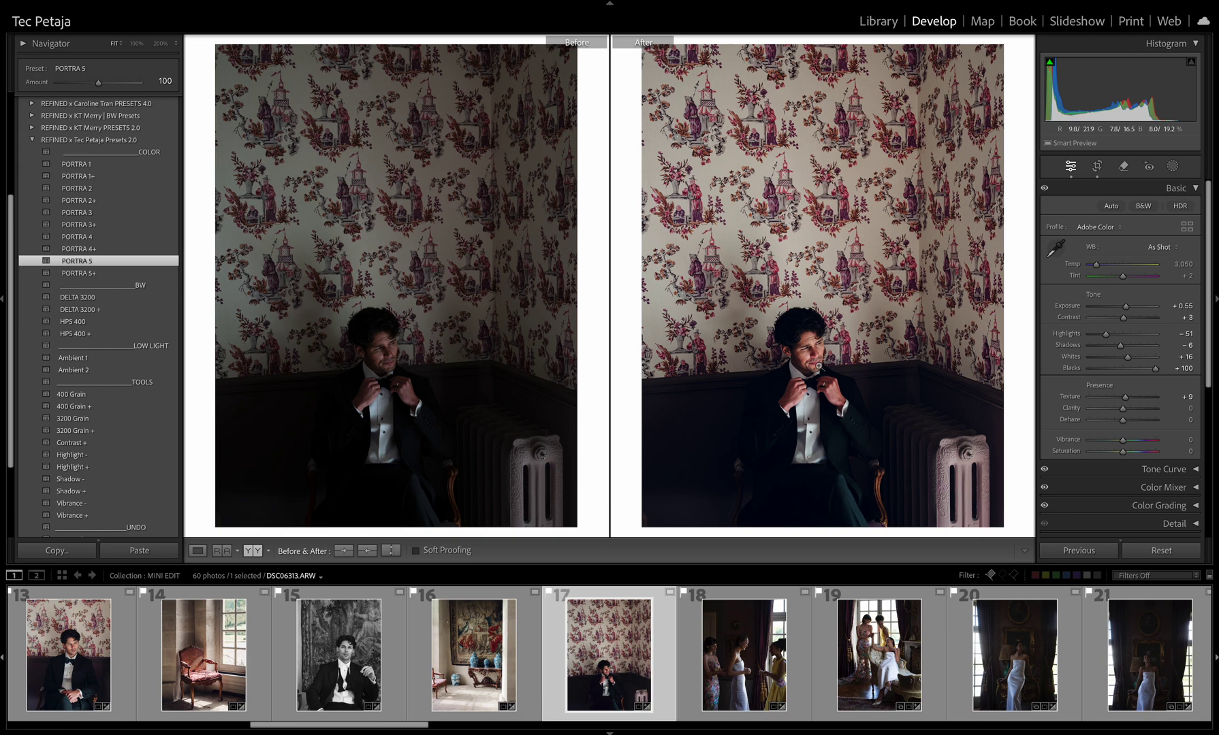
Step: Refine the bow tie photo with contrast -29, tint -1, exposure +0.85 and temperature 3,150
{"action": "left_click", "coordinate": [818, 365]}
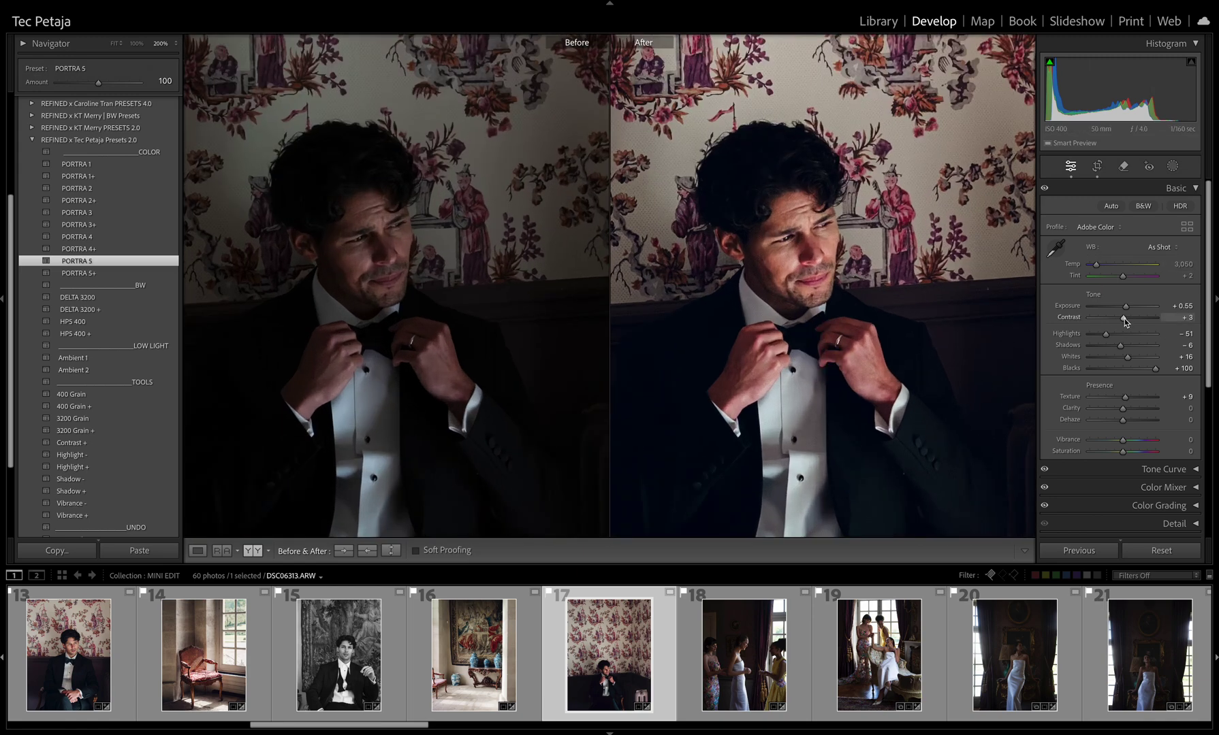
{"action": "left_click_drag", "start_coordinate": [1125, 322], "coordinate": [1114, 326]}
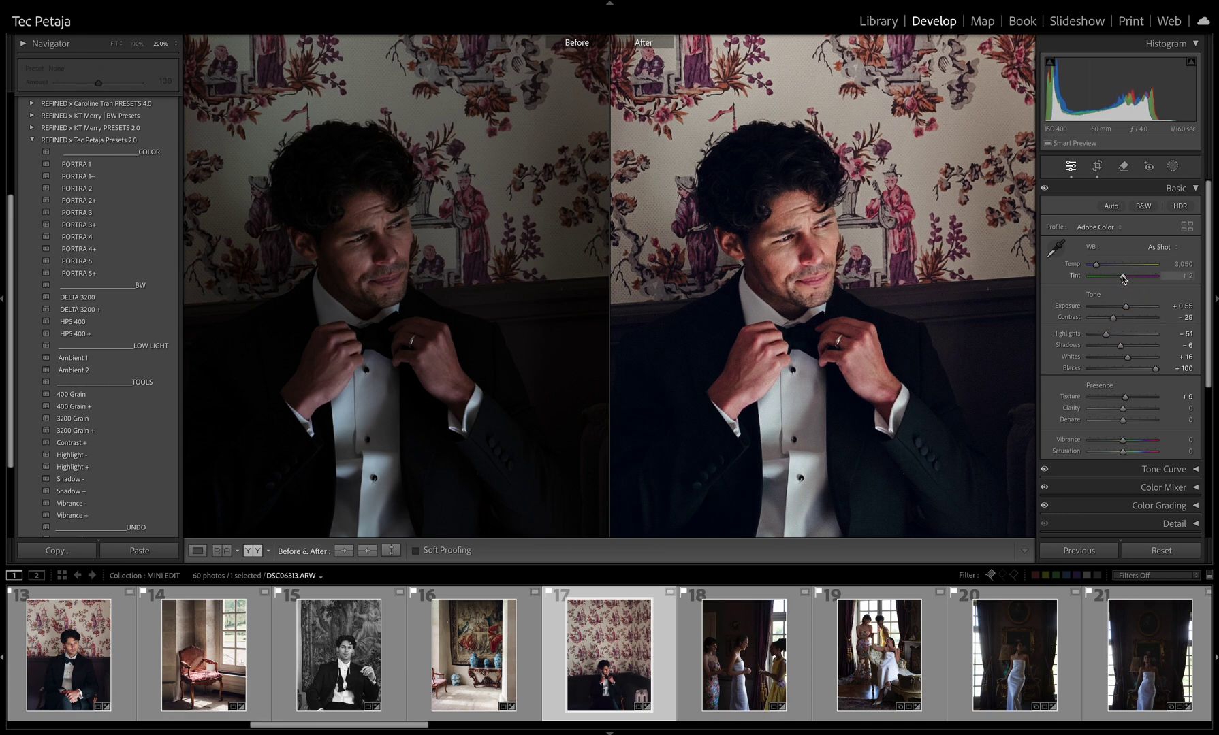
{"action": "left_click_drag", "start_coordinate": [1121, 276], "coordinate": [1128, 307]}
{"action": "left_click", "coordinate": [926, 338]}
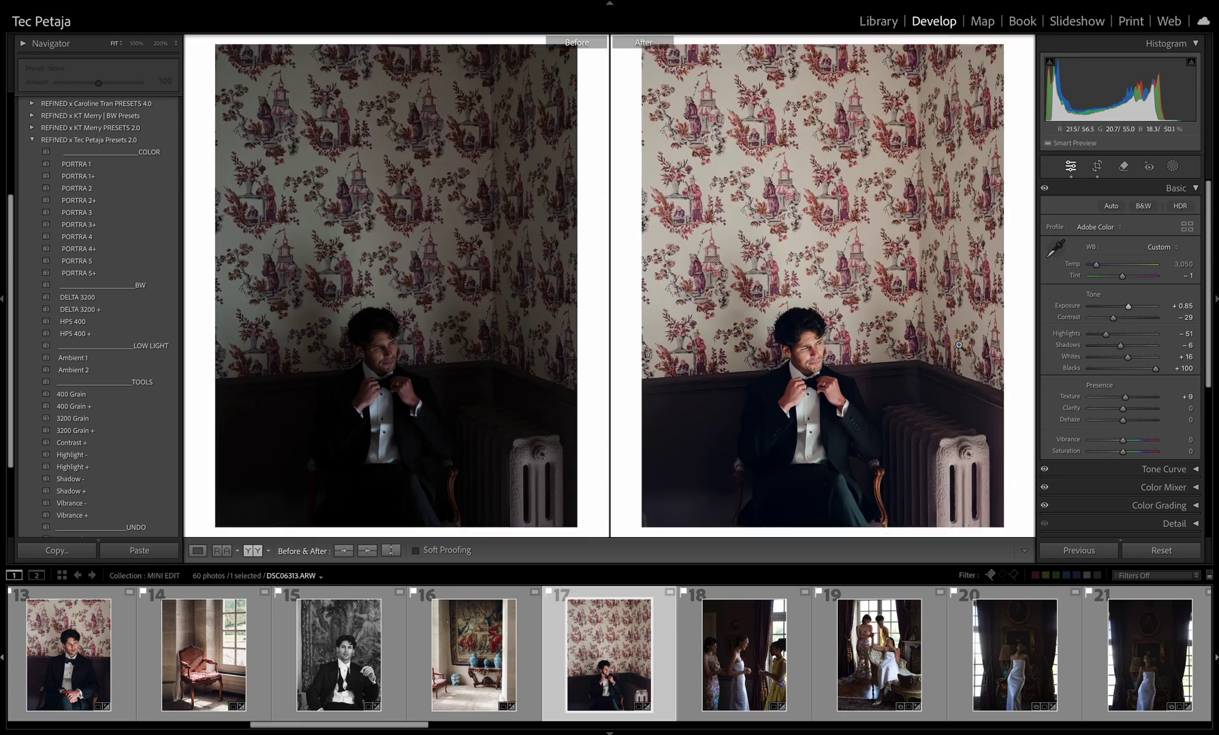
{"action": "left_click_drag", "start_coordinate": [1098, 267], "coordinate": [1097, 265]}
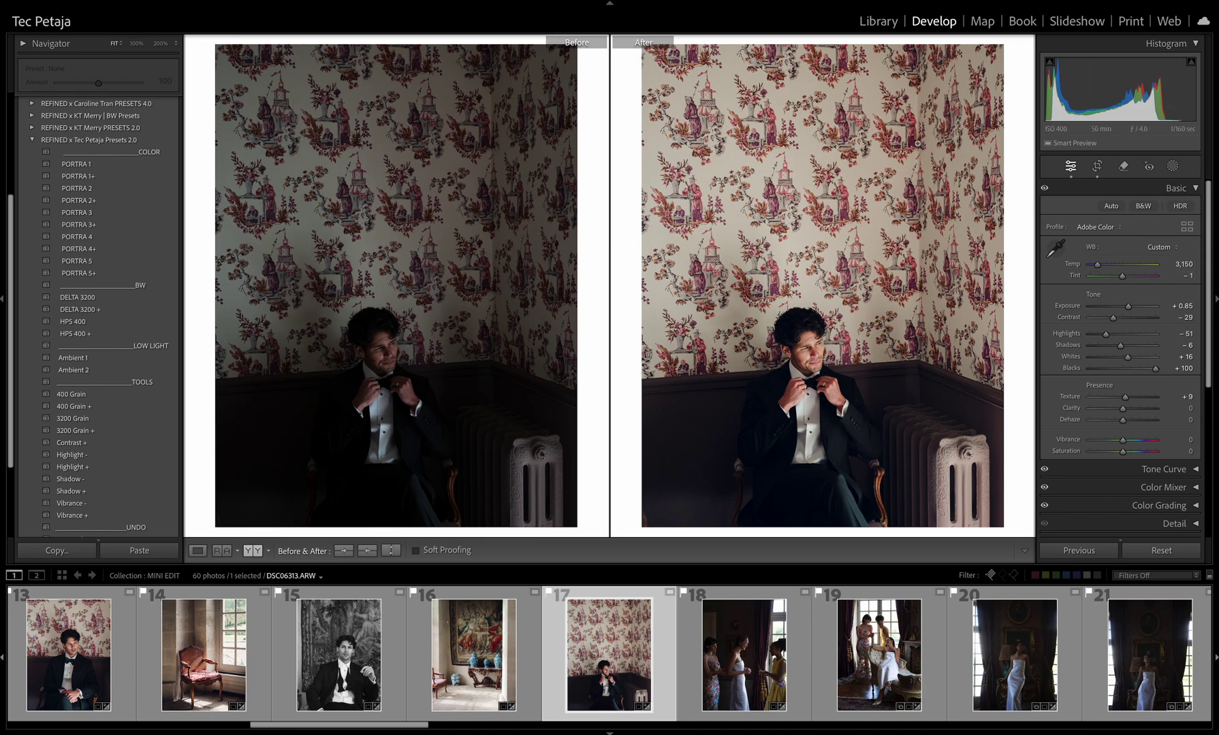
Step: Apply PORTRA 5 to the eighteenth photo, the bride standing with two bridesmaids, with exposure +1.00 and tint +15
{"action": "key", "text": "Right"}
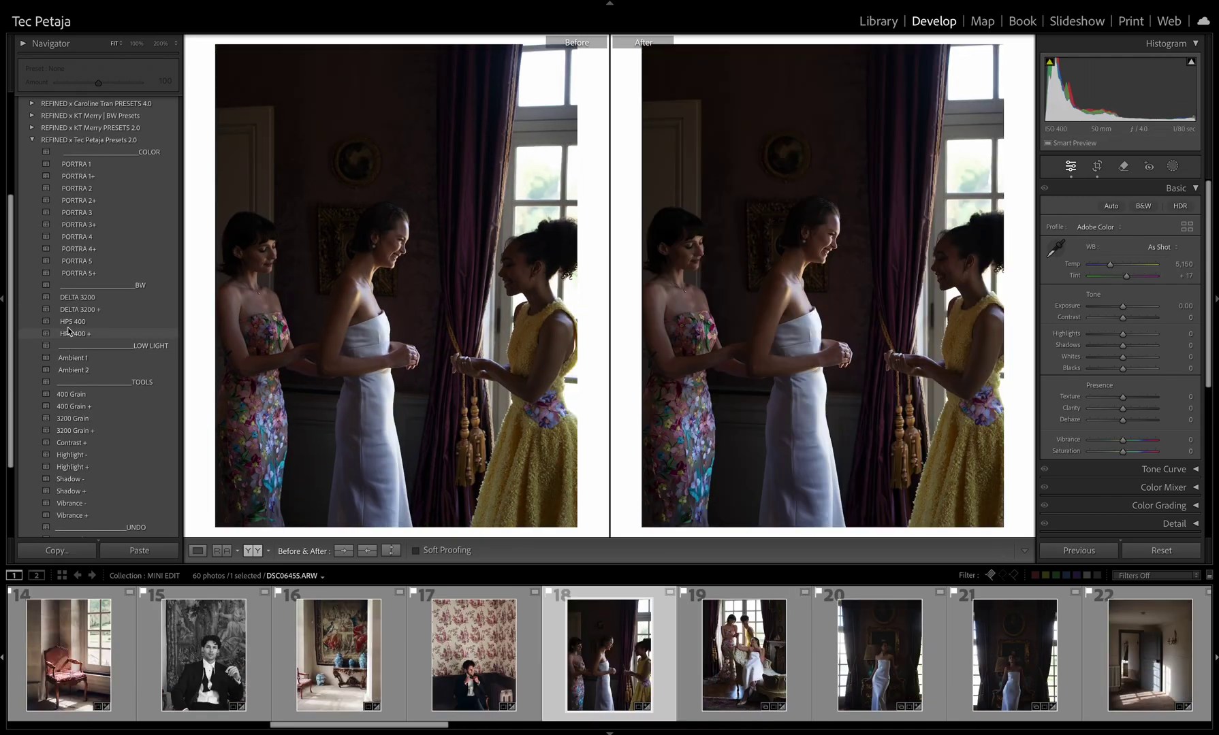
{"action": "left_click", "coordinate": [83, 261]}
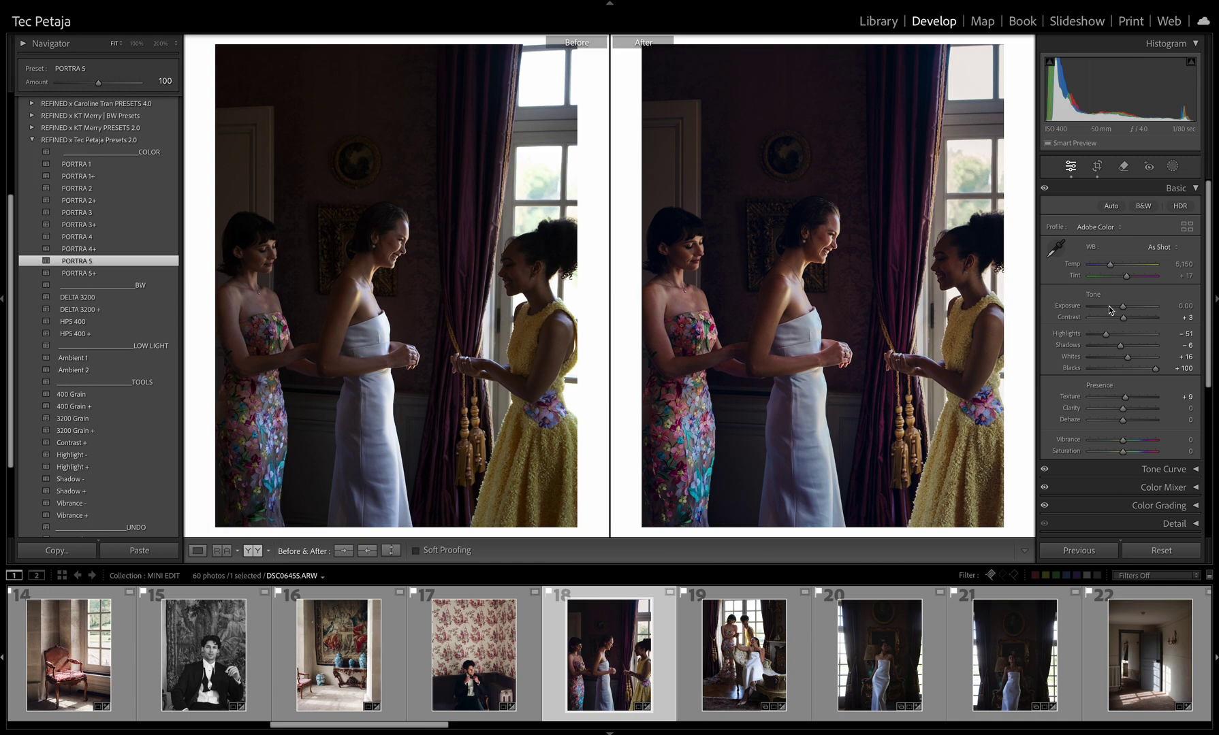
{"action": "left_click_drag", "start_coordinate": [1122, 306], "coordinate": [1126, 280]}
Step: Apply PORTRA 5 at amount 148 to the nineteenth photo, the bride seated on the chaise, with exposure +0.25 and contrast -5
{"action": "key", "text": "Right"}
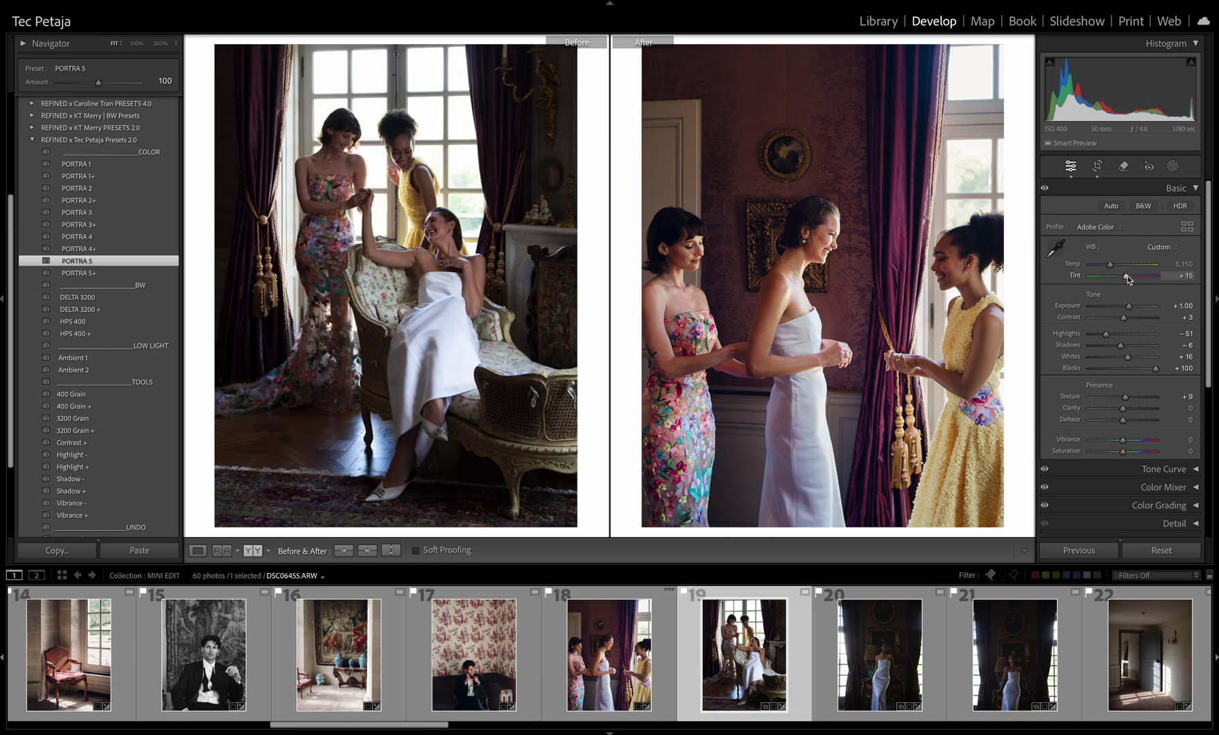
{"action": "left_click", "coordinate": [69, 261]}
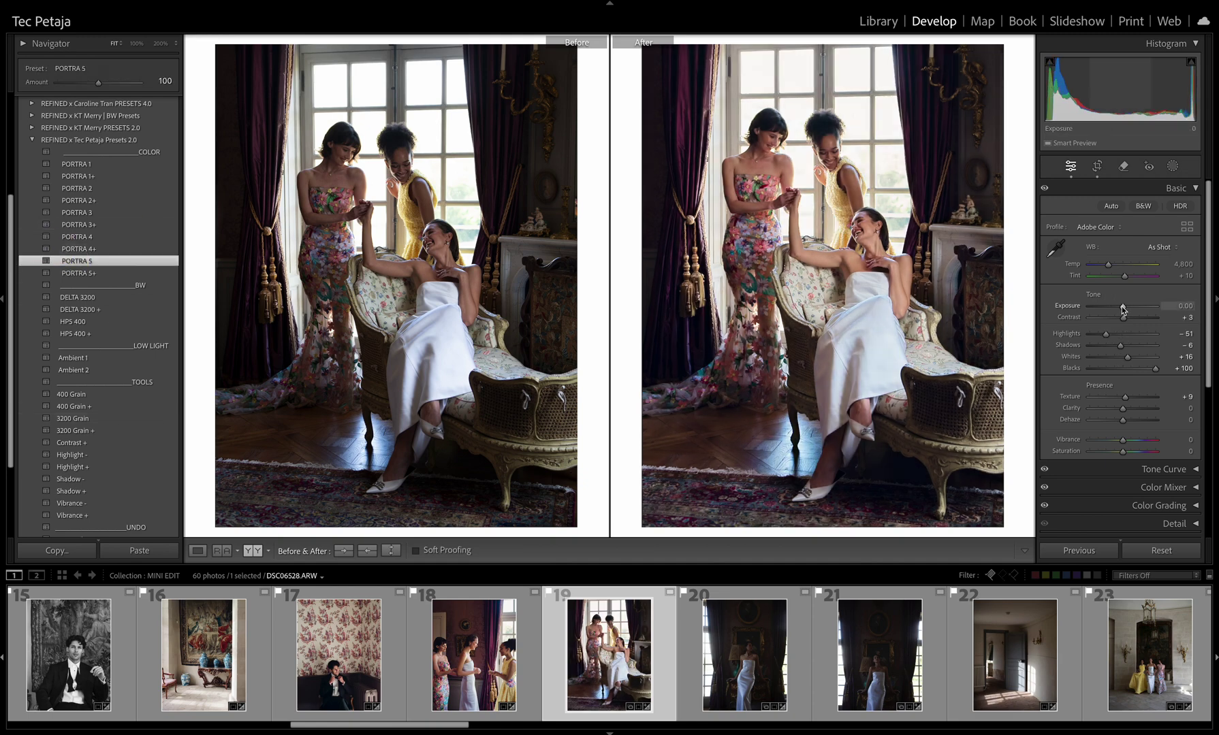
{"action": "left_click_drag", "start_coordinate": [1123, 310], "coordinate": [1124, 308]}
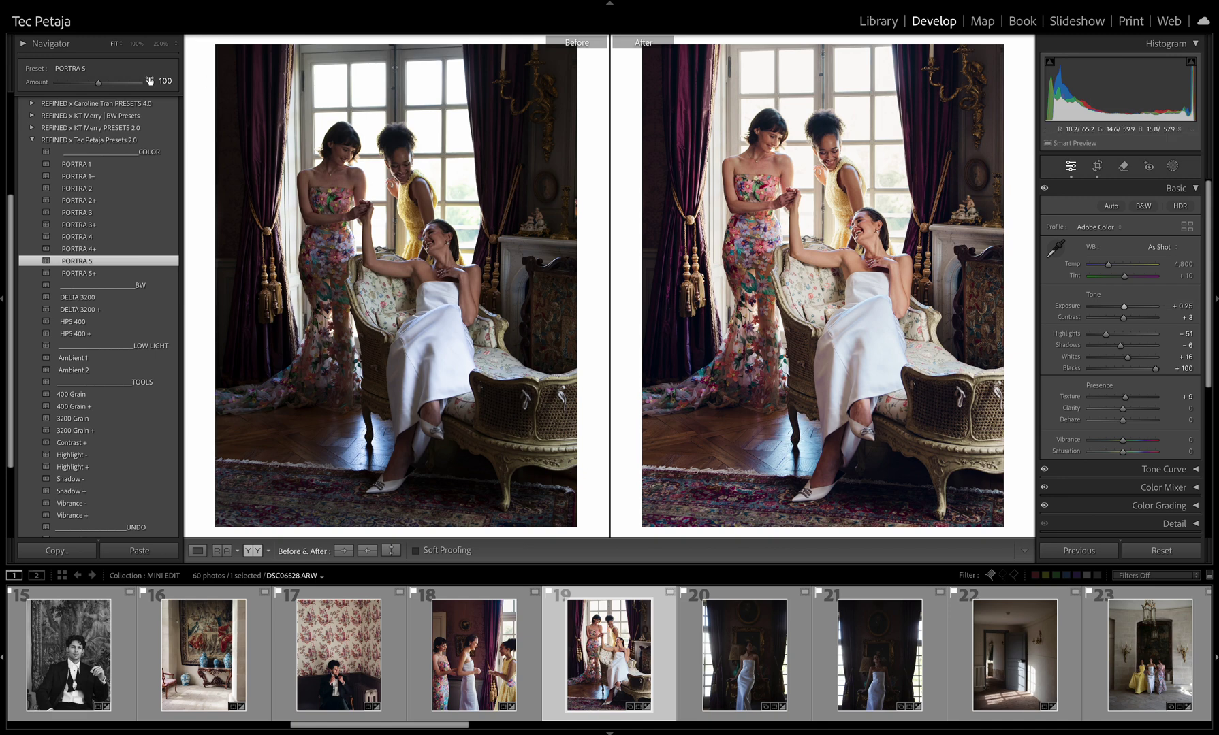
{"action": "left_click_drag", "start_coordinate": [99, 83], "coordinate": [118, 82]}
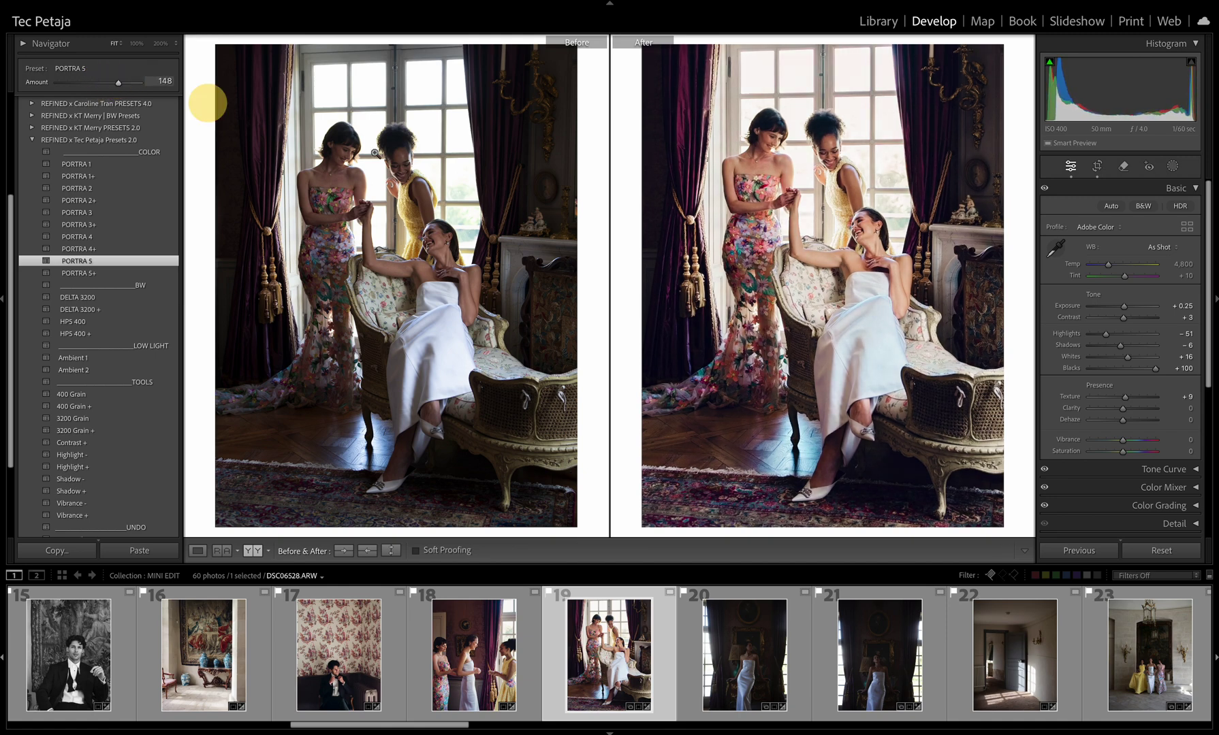
{"action": "left_click", "coordinate": [1121, 318]}
Step: Apply PORTRA 5 to the twentieth photo, the bride leaning on the dresser, with exposure +0.75, contrast +16 and temperature 5,952
{"action": "key", "text": "Right"}
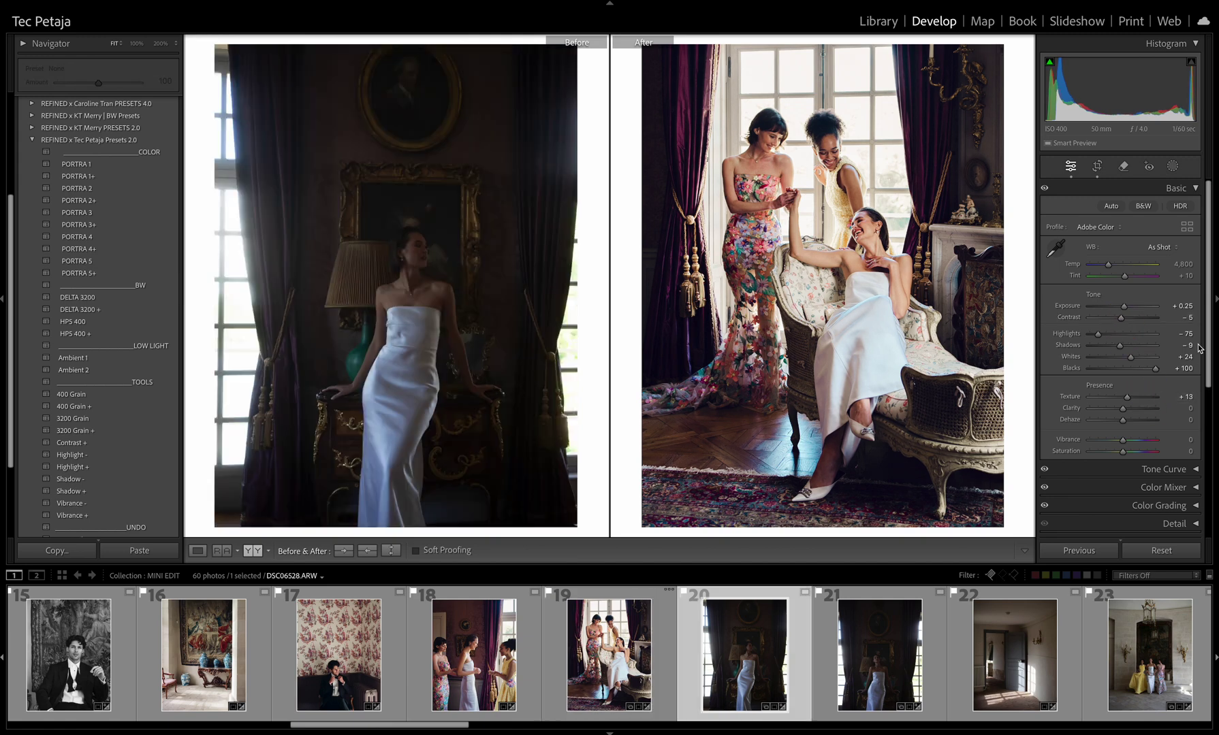
{"action": "left_click", "coordinate": [138, 262]}
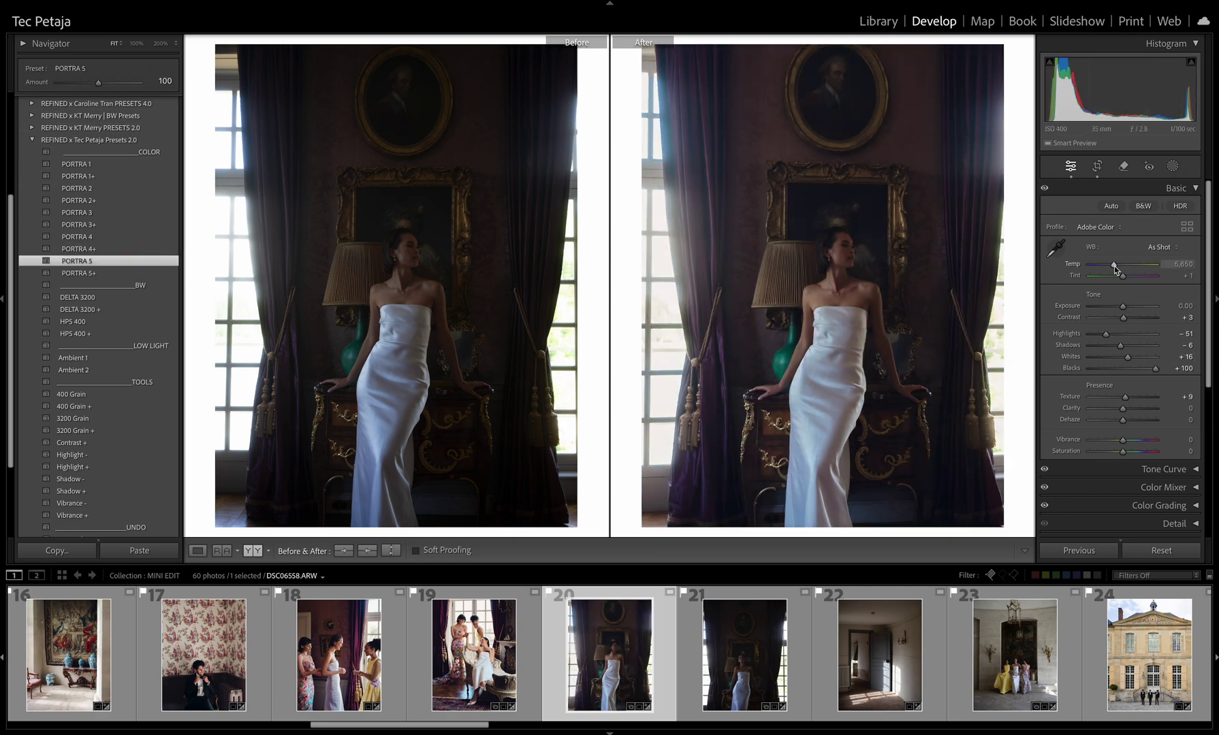
{"action": "left_click_drag", "start_coordinate": [1114, 266], "coordinate": [1127, 308]}
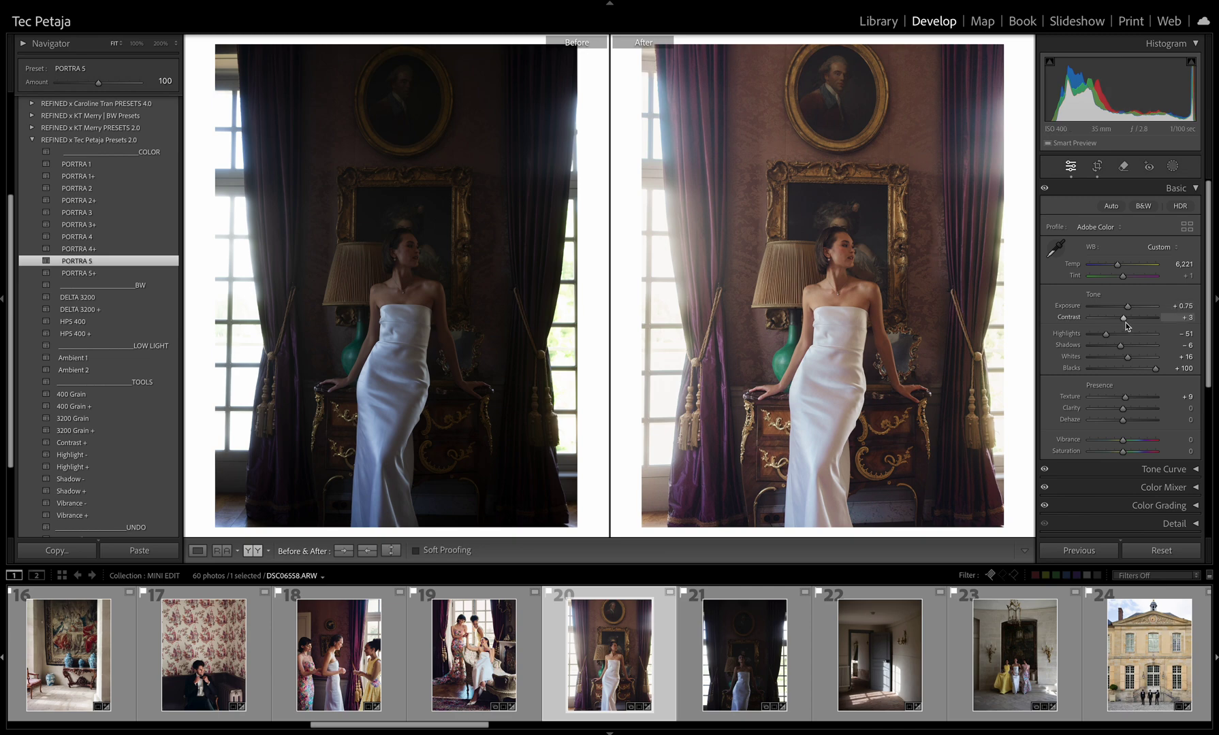
{"action": "left_click_drag", "start_coordinate": [1131, 320], "coordinate": [1130, 321]}
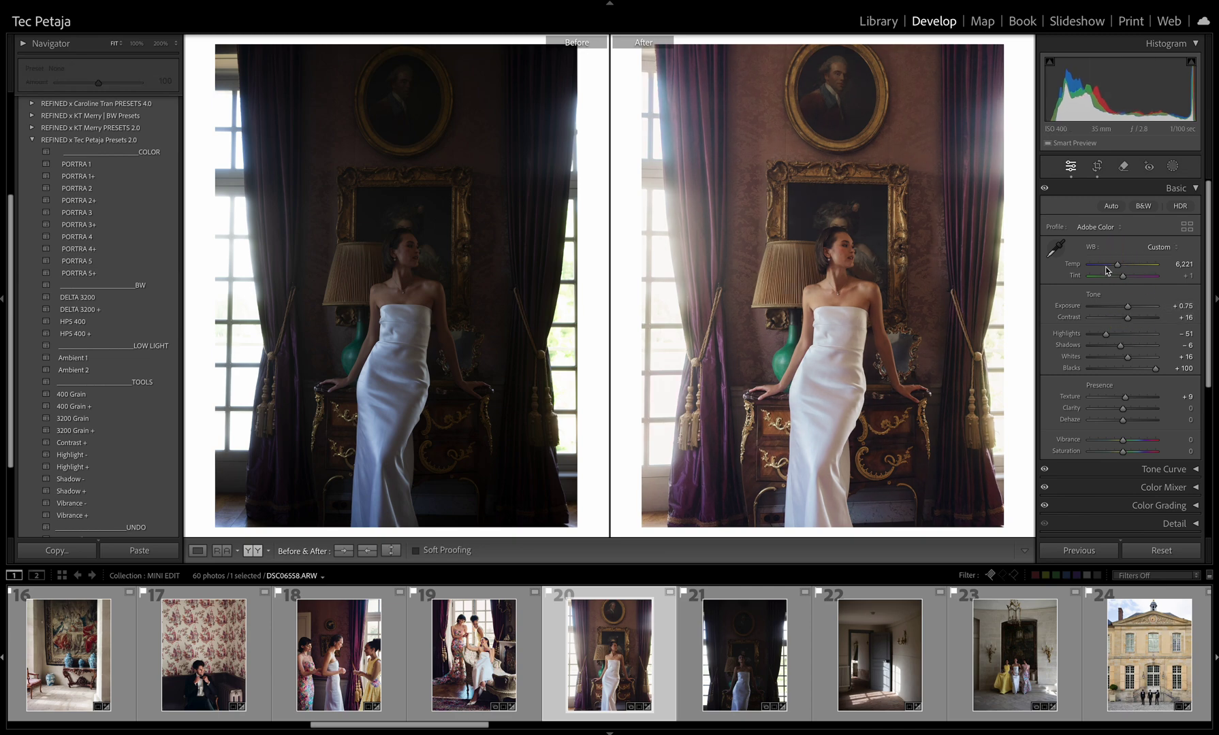
{"action": "left_click_drag", "start_coordinate": [1117, 267], "coordinate": [1115, 266]}
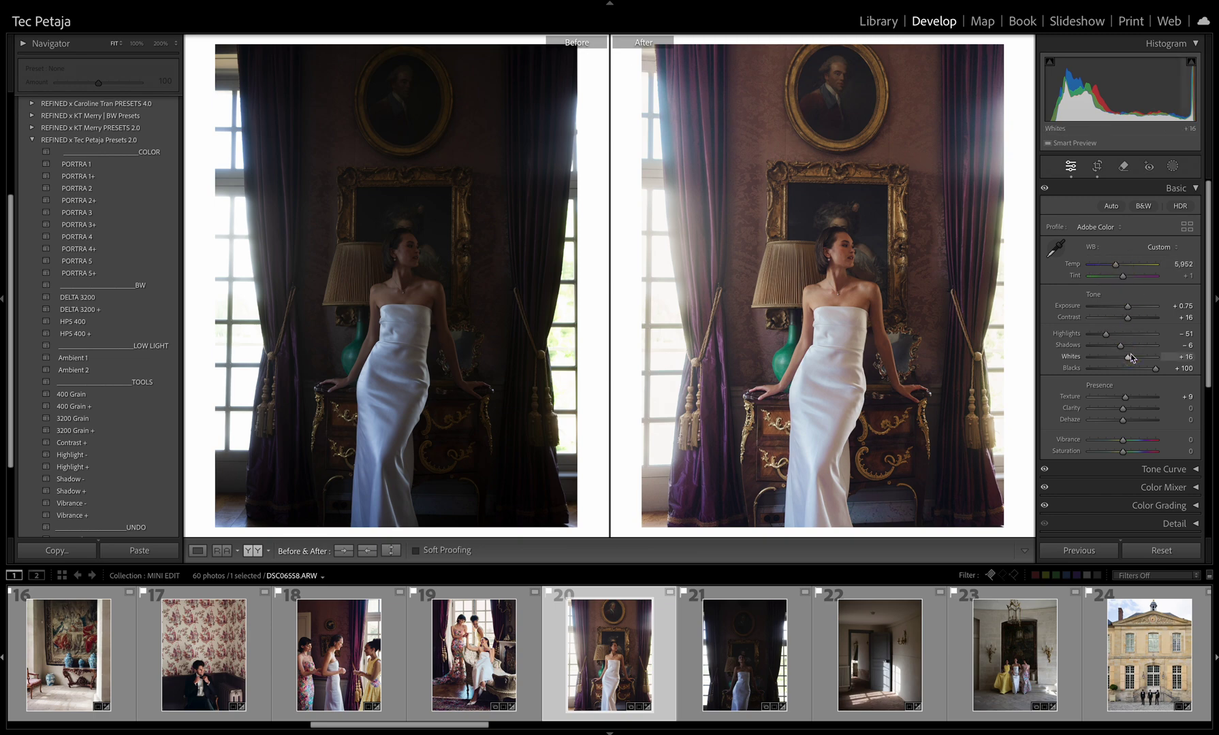
Step: Convert the twenty-first photo, the dark bride portrait, with DELTA 3200, set exposure +1.45 and contrast +49, and lower the blacks
{"action": "key", "text": "Right"}
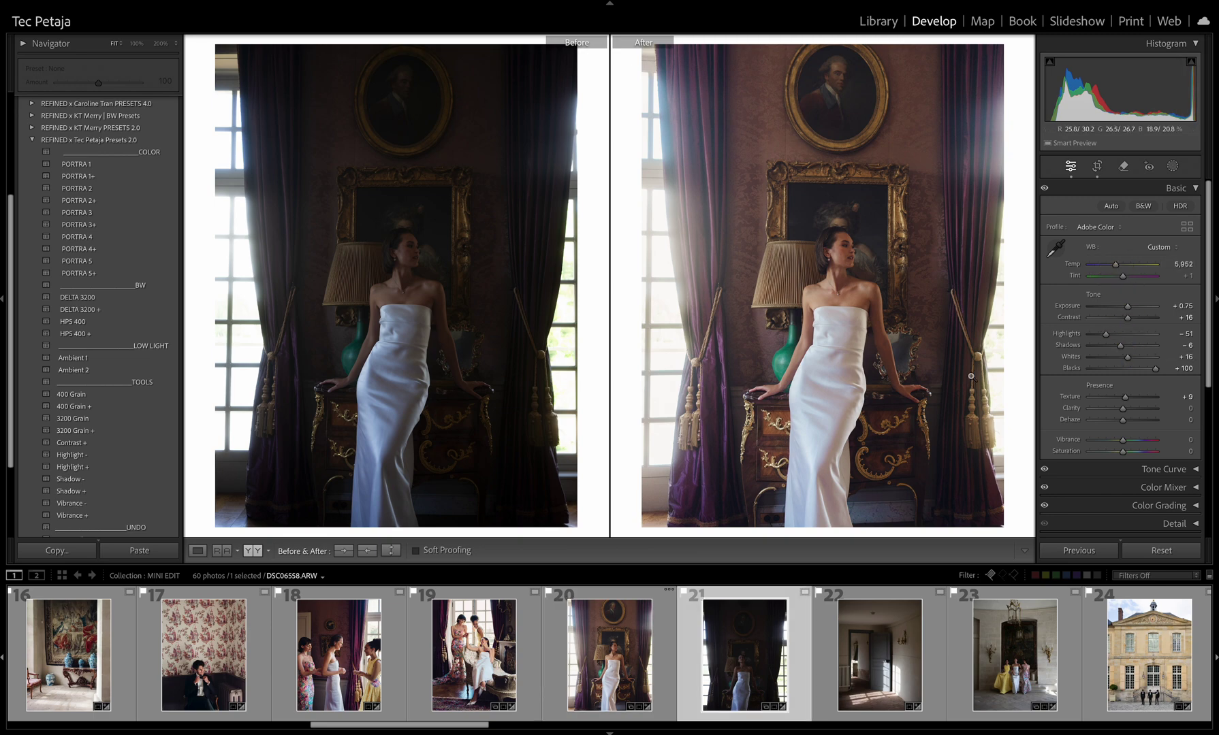
{"action": "scroll", "coordinate": [106, 313], "scroll_direction": "down", "scroll_amount": 1}
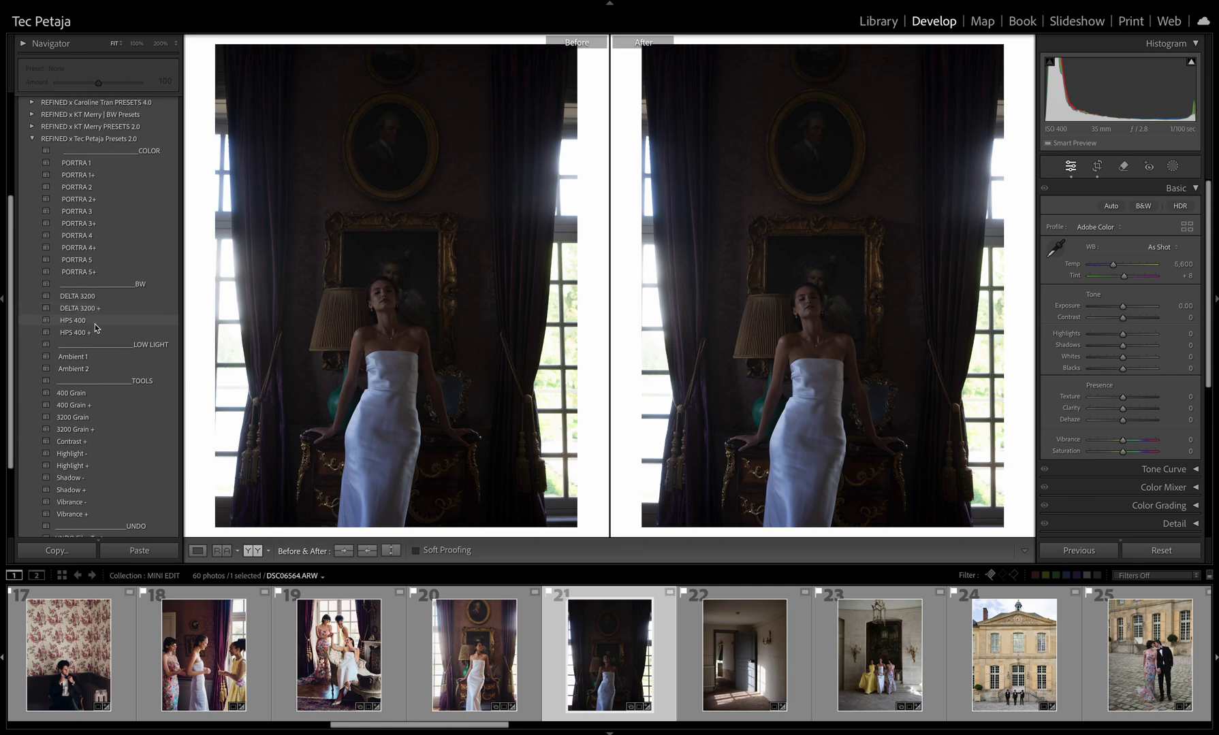
{"action": "left_click", "coordinate": [96, 318]}
{"action": "left_click", "coordinate": [96, 295]}
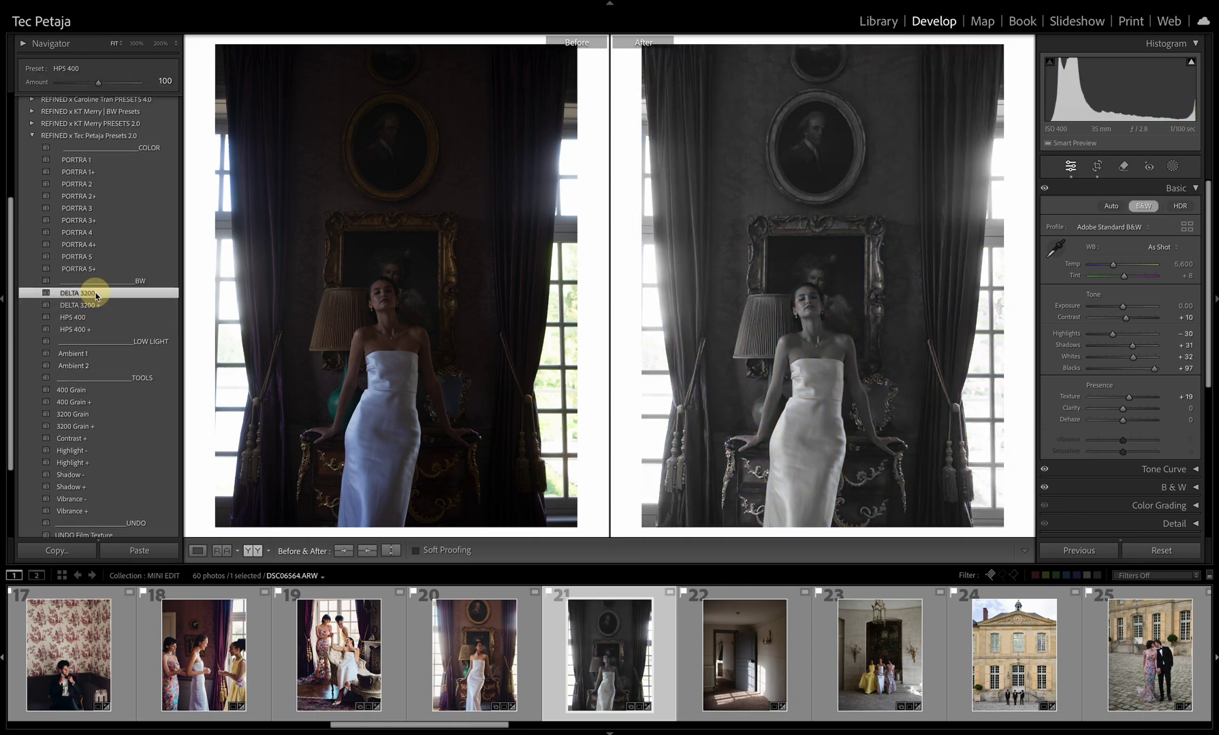
{"action": "mouse_move", "coordinate": [1123, 306]}
{"action": "left_mouse_down"}
{"action": "mouse_move", "coordinate": [1133, 305]}
{"action": "mouse_move", "coordinate": [1105, 335]}
{"action": "mouse_move", "coordinate": [1140, 321]}
{"action": "left_mouse_up"}
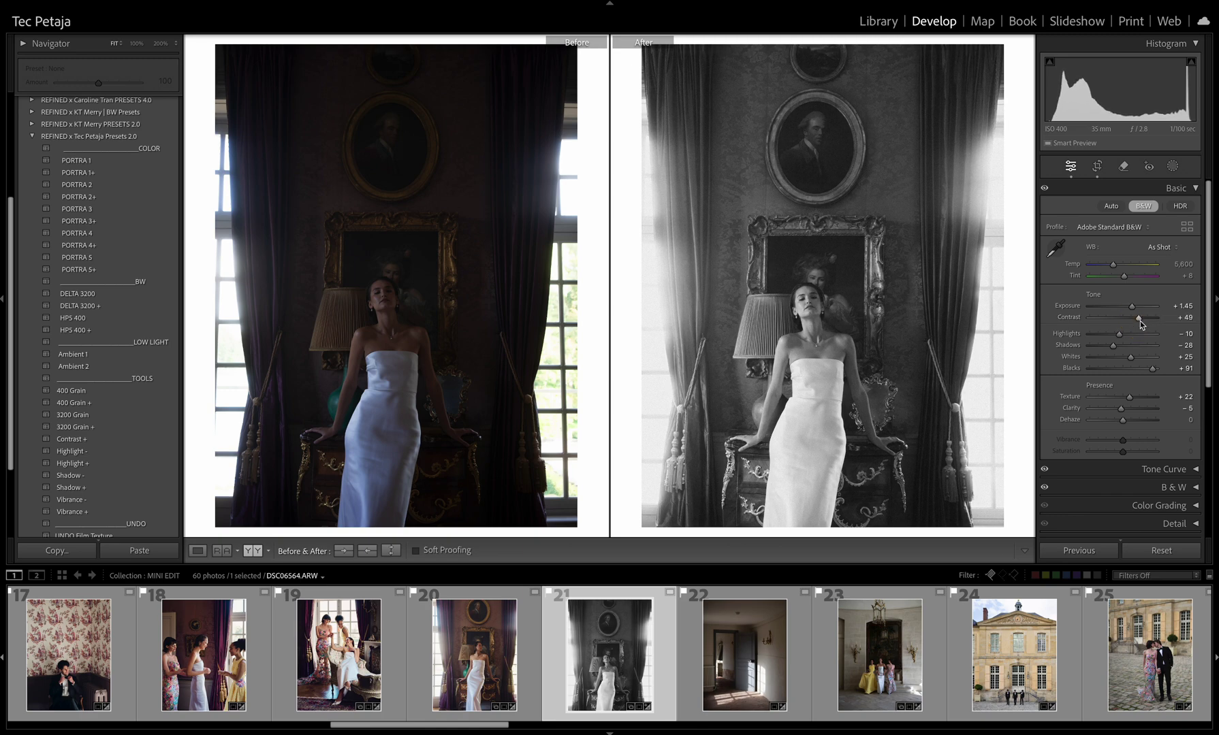
{"action": "left_click_drag", "start_coordinate": [1154, 370], "coordinate": [1143, 380]}
Step: Apply PORTRA 5 to the twenty-second photo, the open door, with temperature 4,383, slightly higher exposure and an increased preset amount
{"action": "key", "text": "Right"}
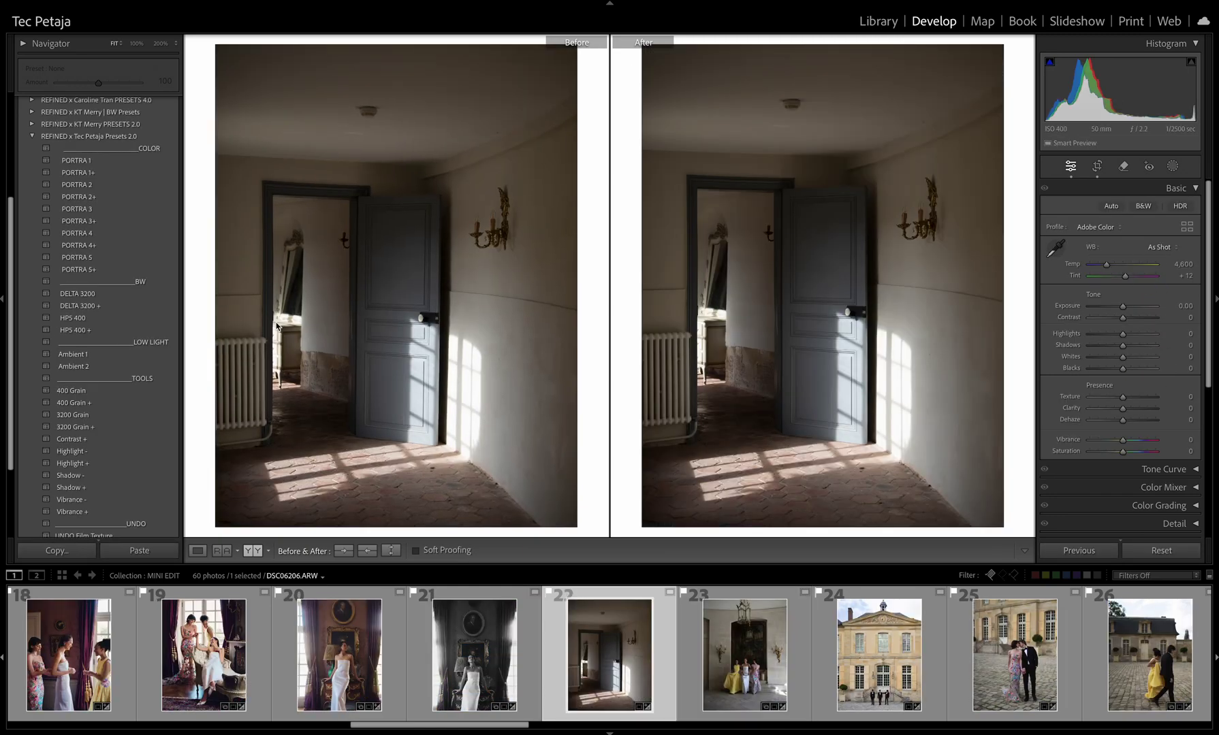
{"action": "left_click", "coordinate": [85, 257]}
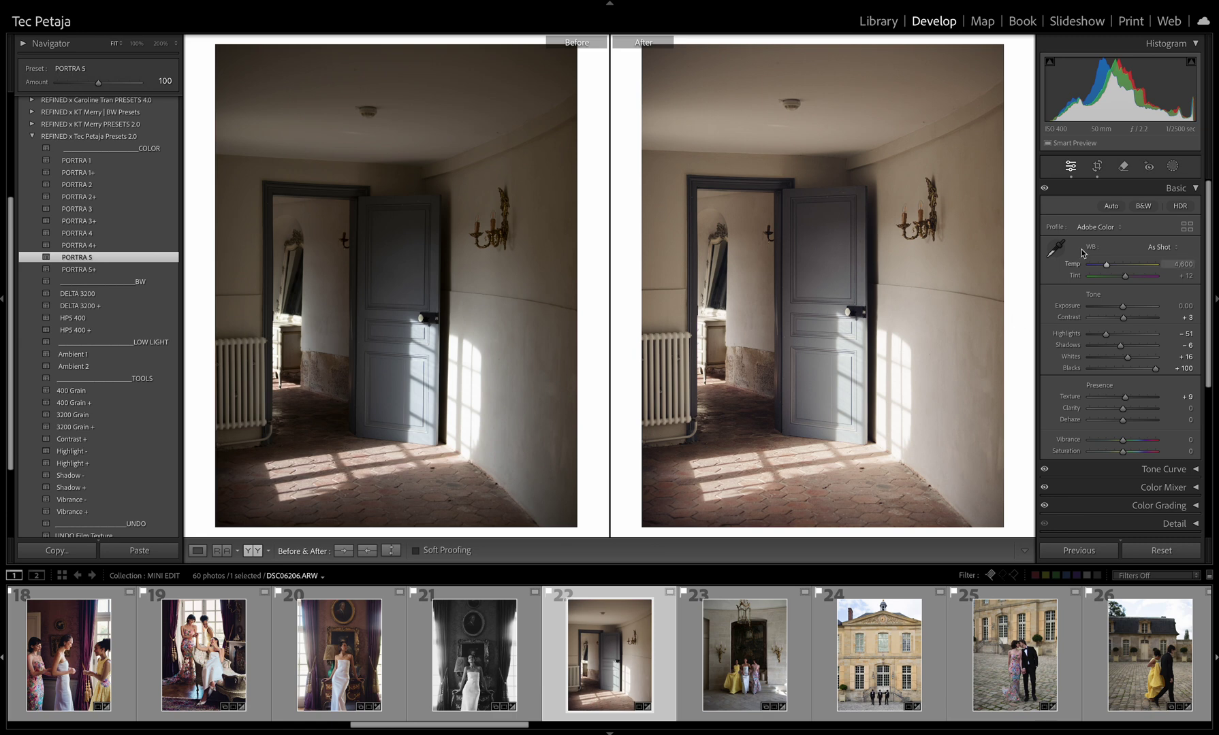
{"action": "left_click_drag", "start_coordinate": [1106, 265], "coordinate": [1104, 264]}
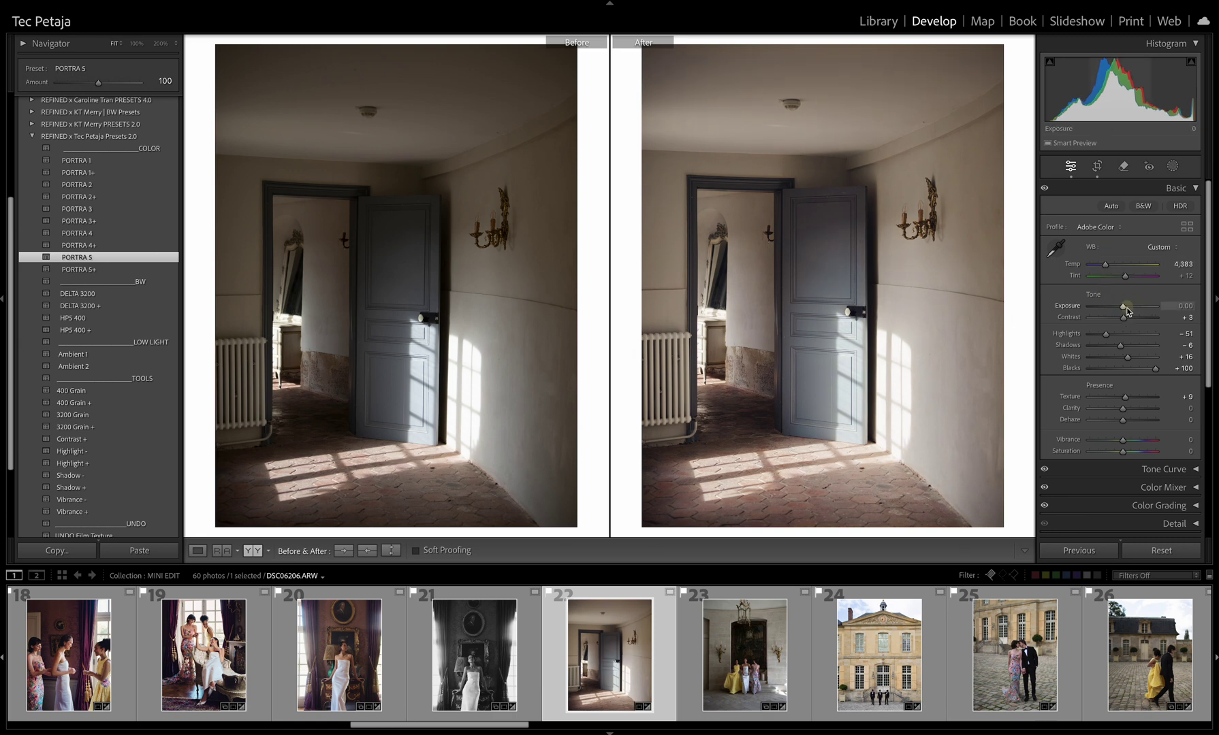
{"action": "left_click_drag", "start_coordinate": [1124, 310], "coordinate": [1127, 310]}
{"action": "left_click_drag", "start_coordinate": [98, 82], "coordinate": [116, 84]}
Step: Apply PORTRA 5 to the twenty-third photo, three women under the chandelier, with exposure +0.25 and shadows +14, and inspect the women up close
{"action": "key", "text": "Right"}
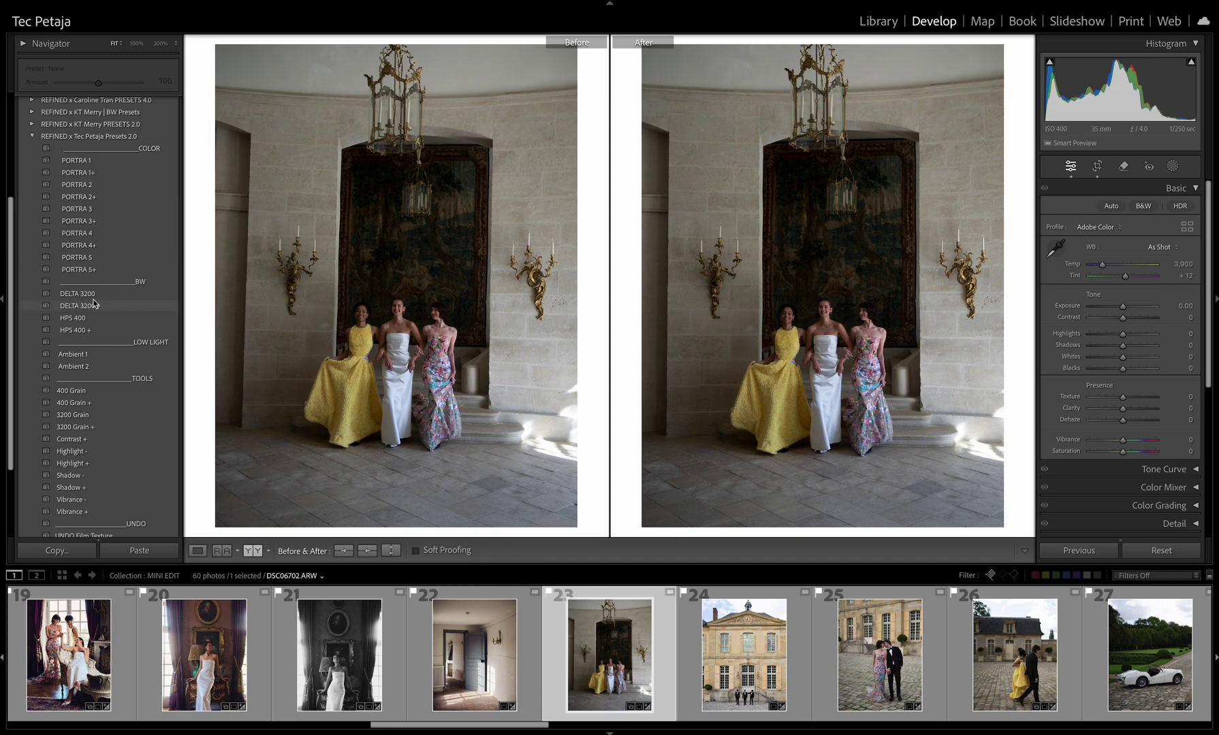
{"action": "left_click", "coordinate": [93, 259]}
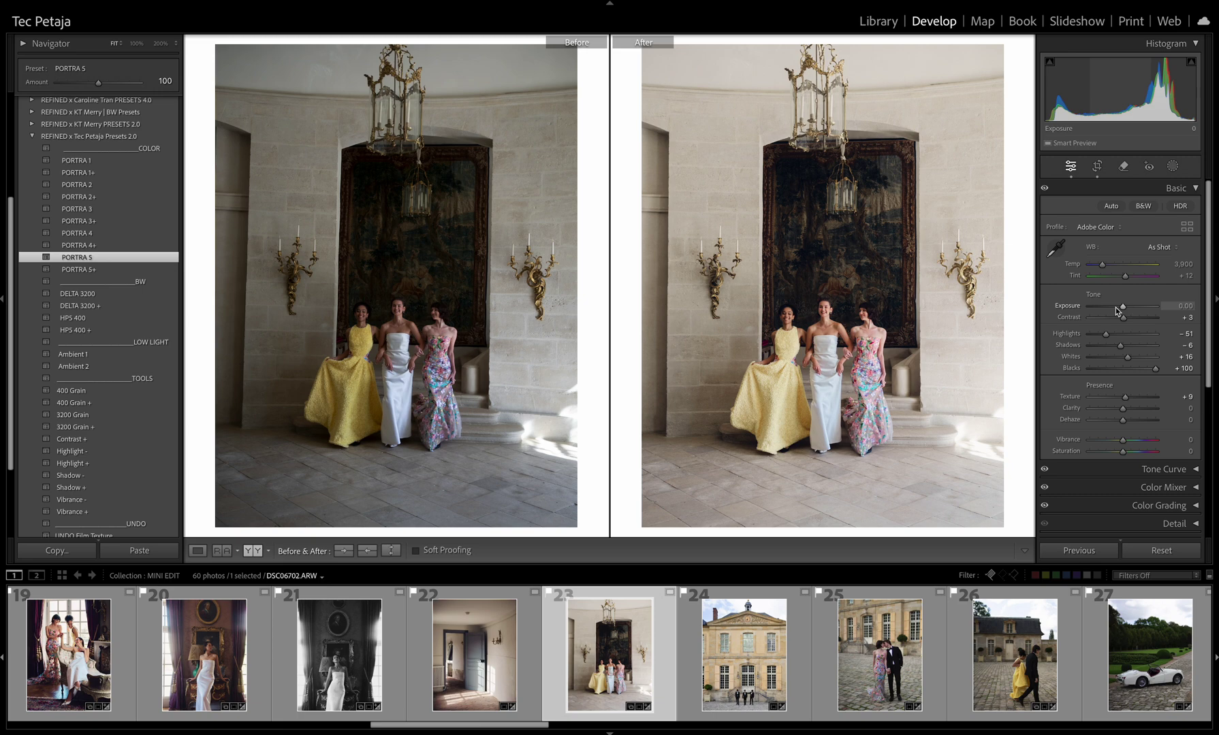
{"action": "left_click_drag", "start_coordinate": [1123, 310], "coordinate": [1126, 346]}
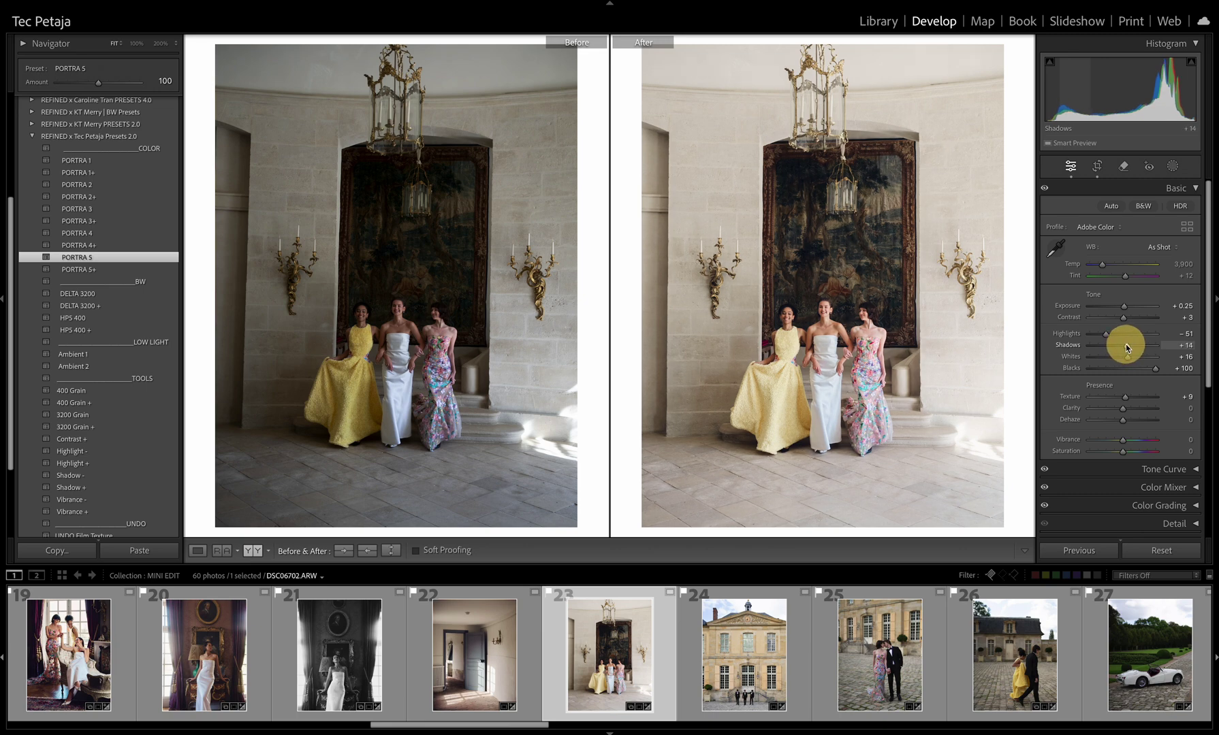
{"action": "left_click_drag", "start_coordinate": [839, 343], "coordinate": [780, 355]}
{"action": "left_click", "coordinate": [808, 324]}
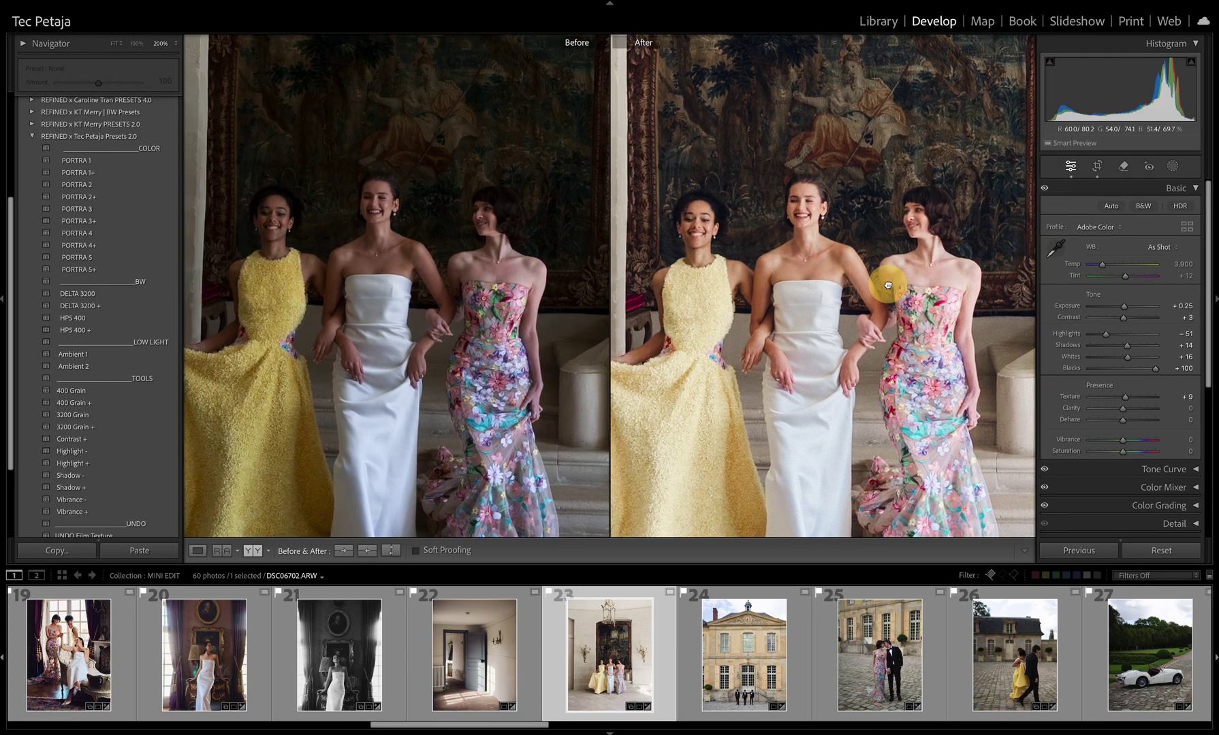
{"action": "left_click", "coordinate": [815, 281]}
{"action": "left_click_drag", "start_coordinate": [694, 293], "coordinate": [692, 282]}
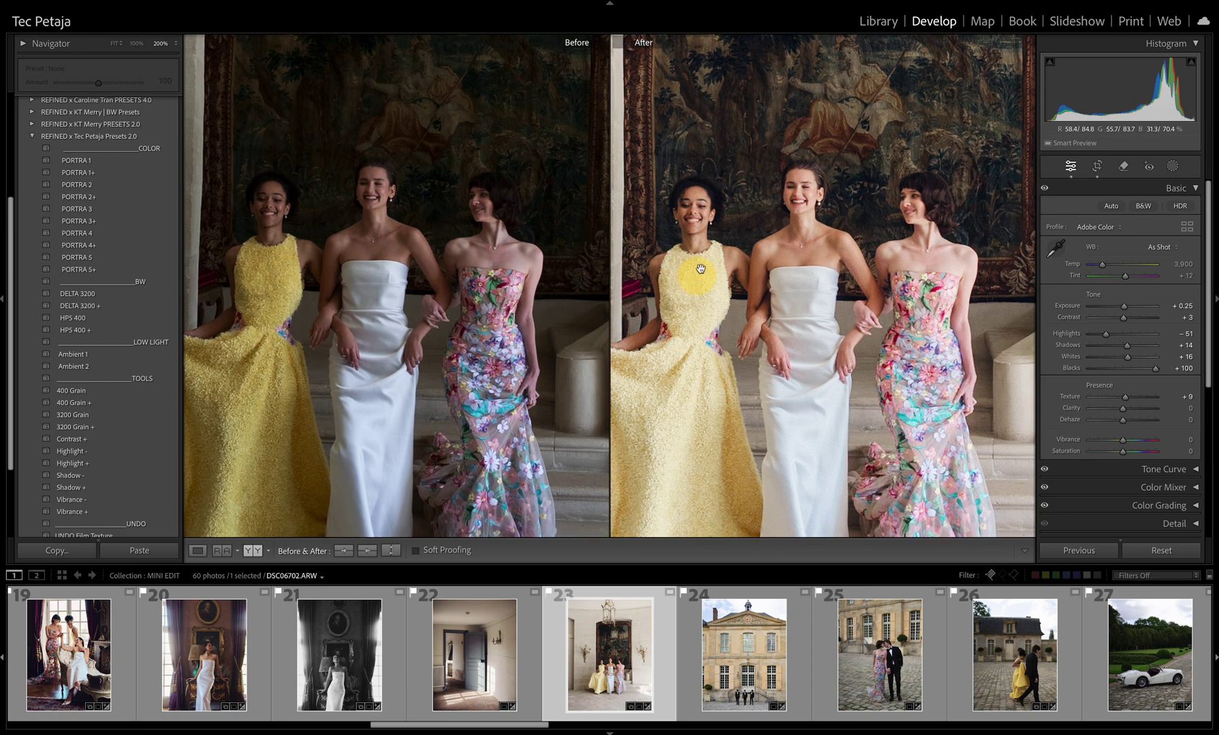
{"action": "left_click", "coordinate": [898, 343]}
Step: Reapply PORTRA 5 at amount 136 to the photo of three women under the chandelier and set the shadows to +8
{"action": "key", "text": "Right"}
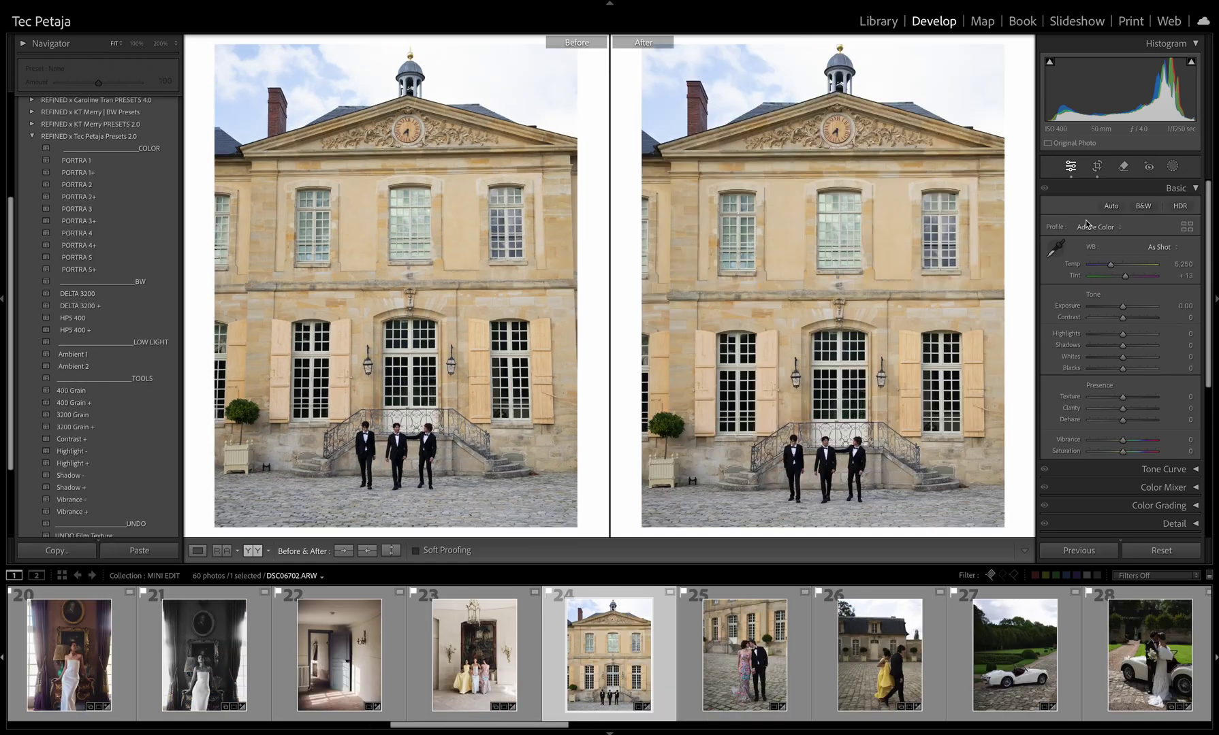
{"action": "key", "text": "Left"}
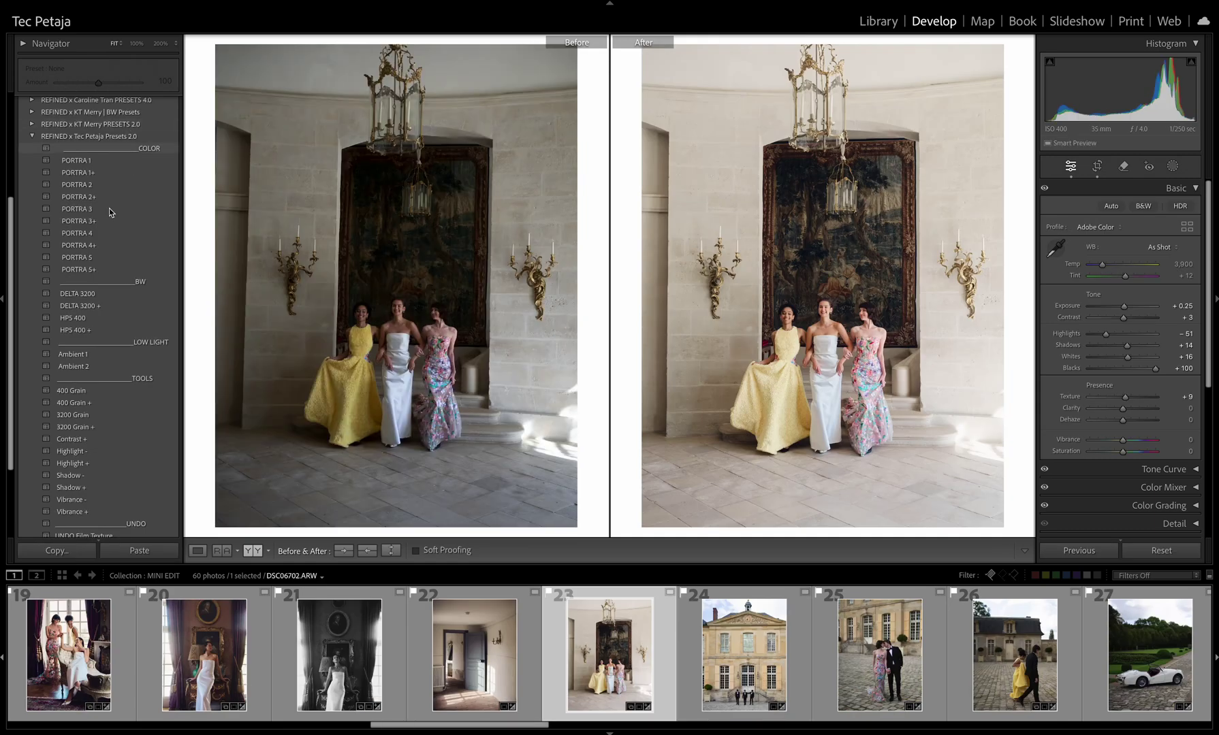
{"action": "left_click", "coordinate": [96, 260]}
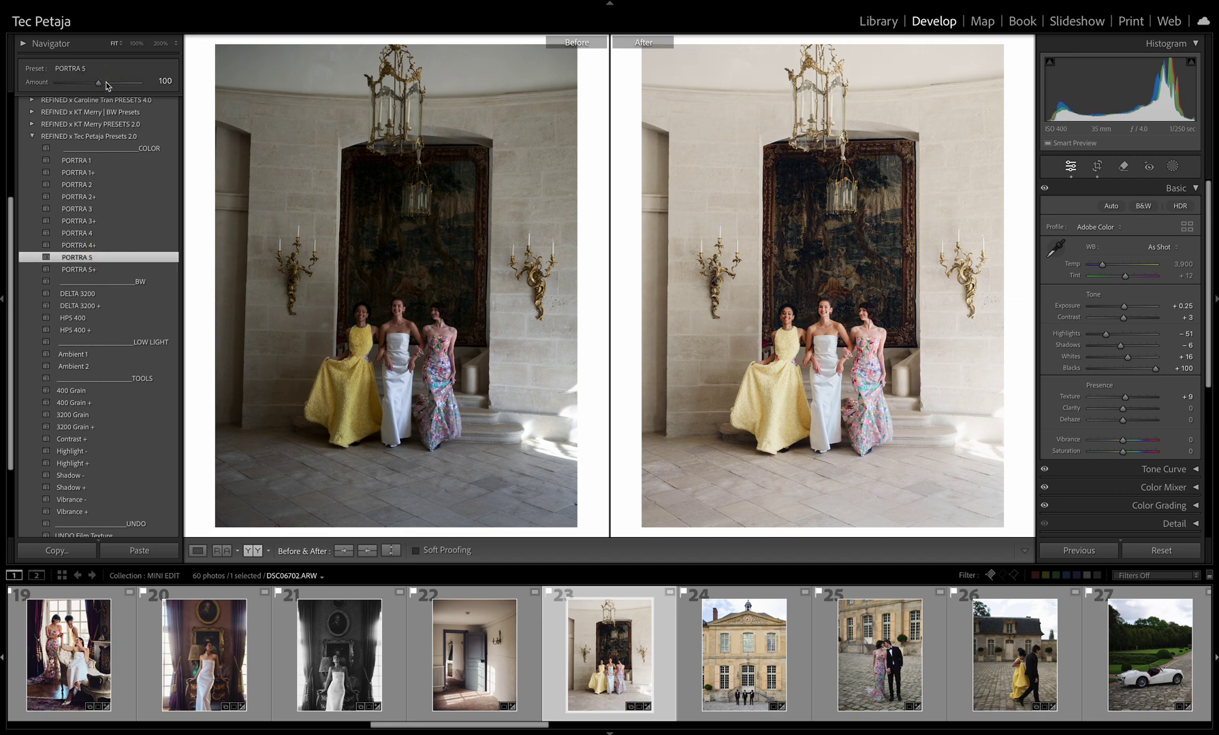
{"action": "left_click_drag", "start_coordinate": [98, 85], "coordinate": [111, 83]}
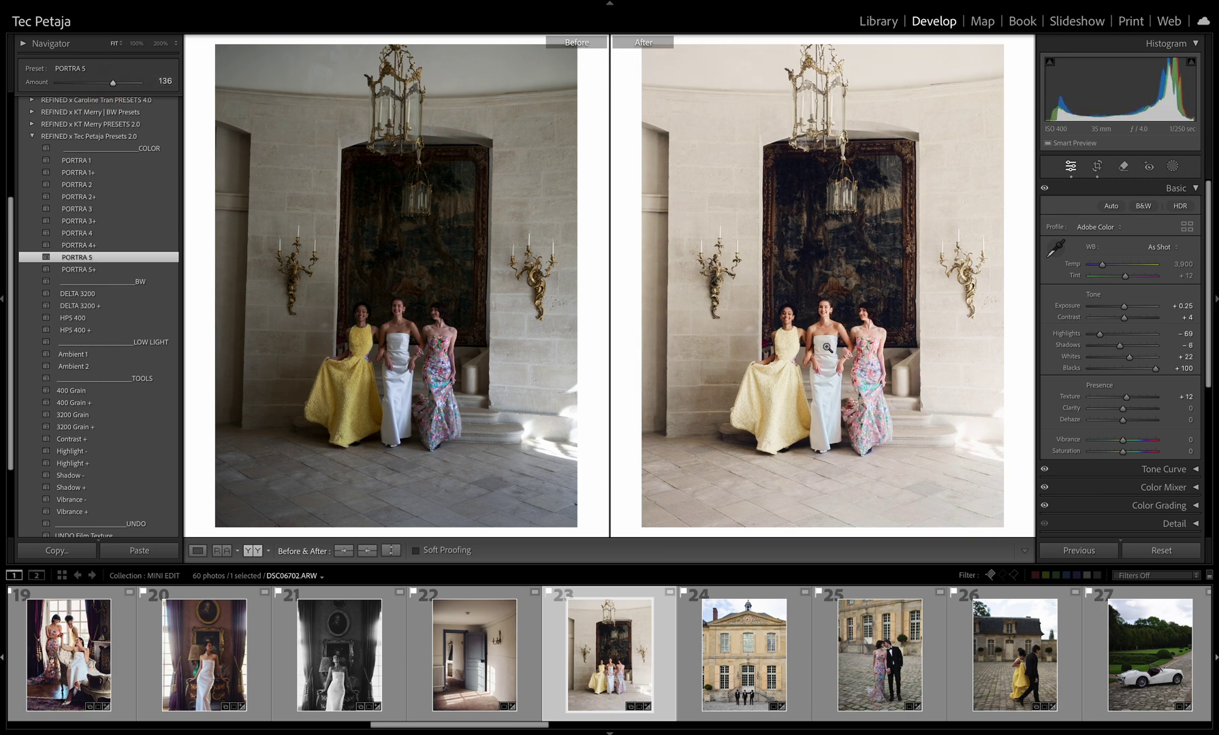
{"action": "left_click_drag", "start_coordinate": [1119, 345], "coordinate": [1123, 349]}
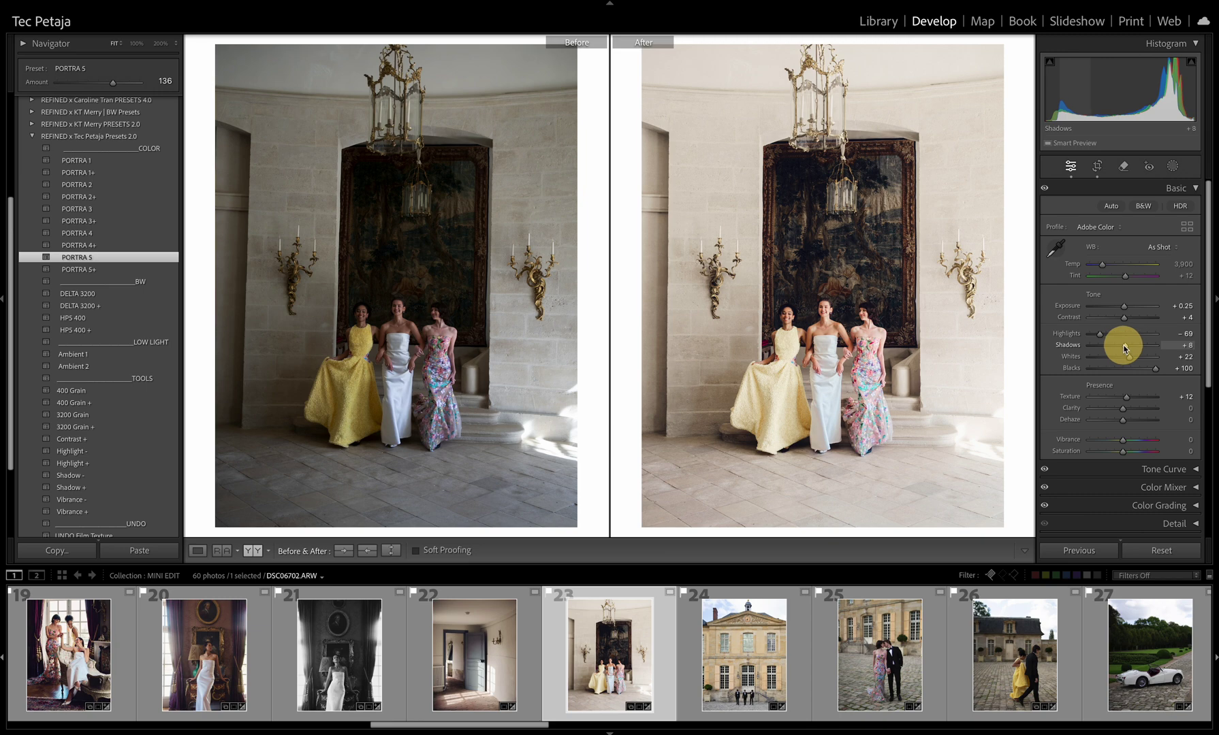
Step: Apply PORTRA 5 to the twenty-fourth photo, three men in front of the château, and lower its exposure slightly
{"action": "key", "text": "Right"}
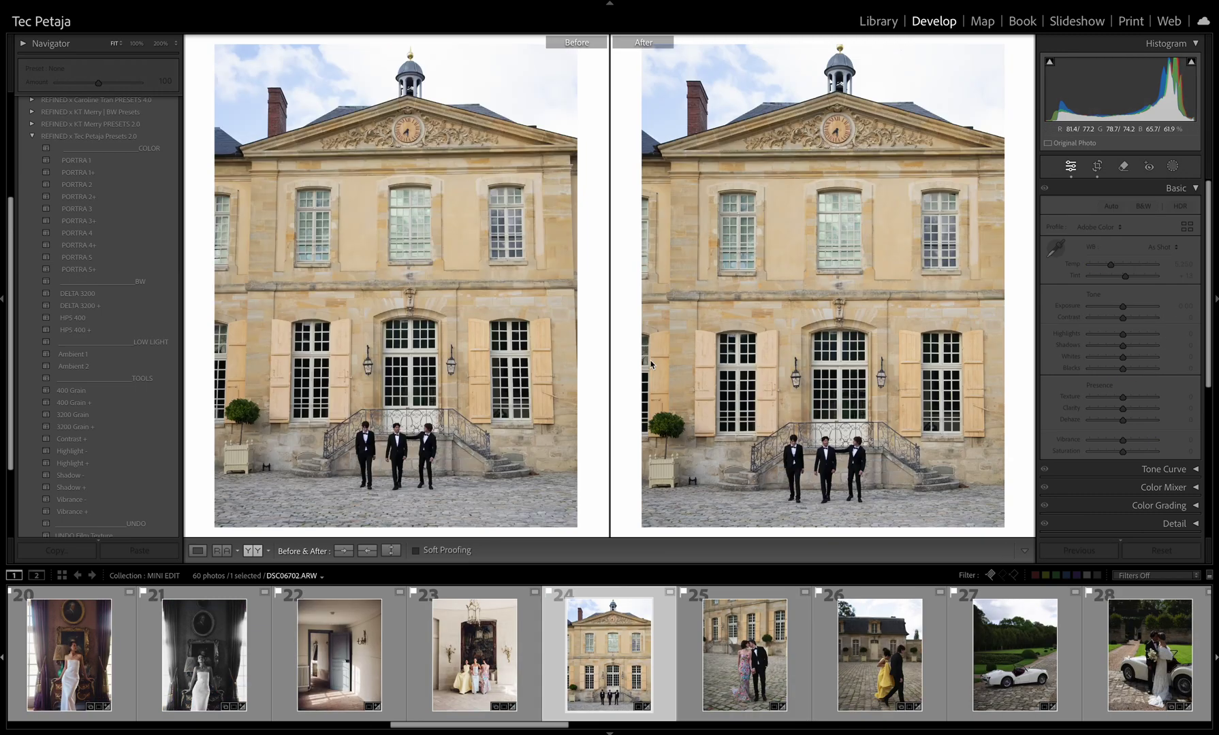
{"action": "left_click", "coordinate": [90, 258]}
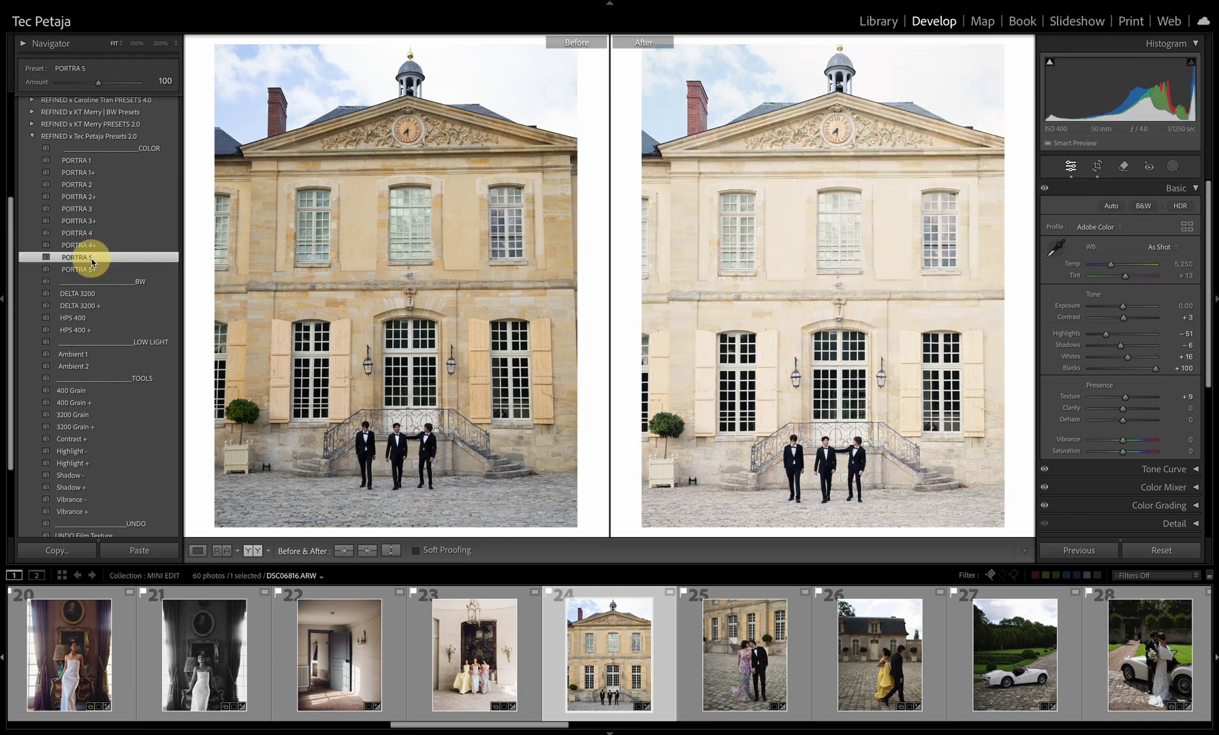
{"action": "left_click_drag", "start_coordinate": [1124, 307], "coordinate": [1121, 308]}
Step: Apply PORTRA 5 to the twenty-fifth photo, the courtyard couple, set temperature 5,115 and shadows +20, and inspect the dark suit up close
{"action": "key", "text": "Right"}
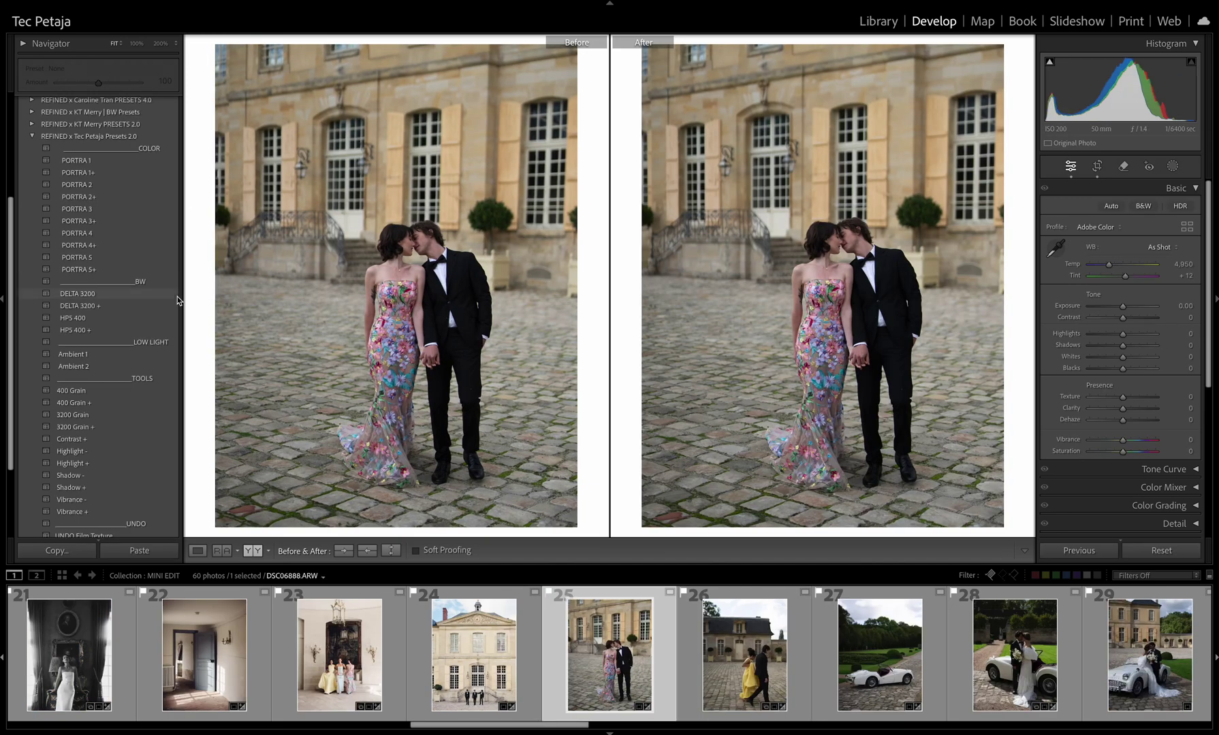
{"action": "left_click", "coordinate": [103, 258]}
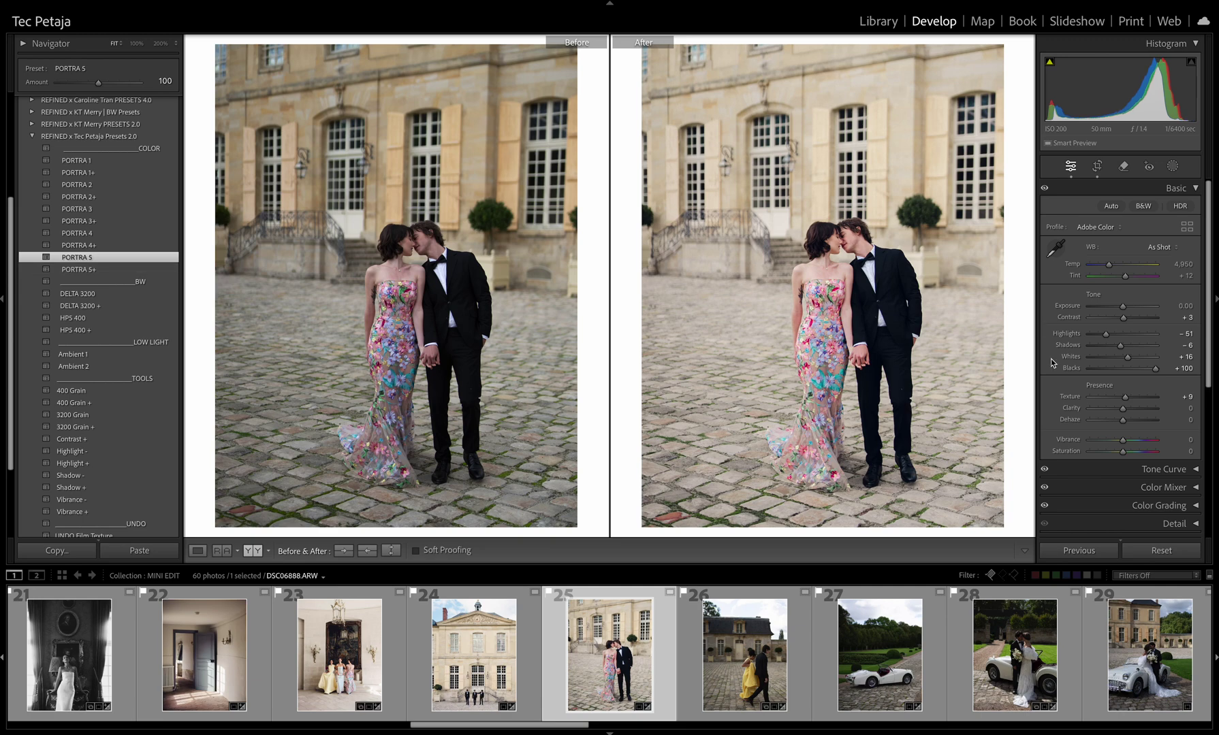
{"action": "left_click_drag", "start_coordinate": [1108, 265], "coordinate": [1110, 274]}
{"action": "left_click", "coordinate": [869, 308]}
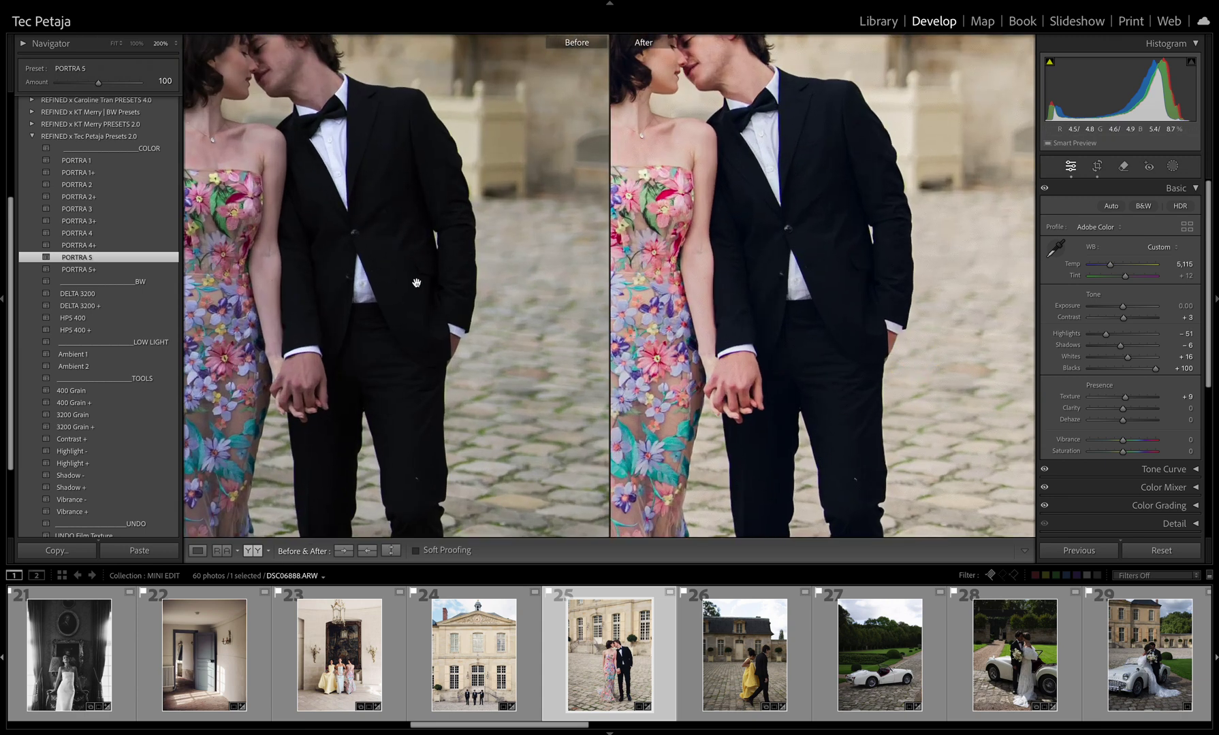
{"action": "left_click_drag", "start_coordinate": [694, 243], "coordinate": [918, 392]}
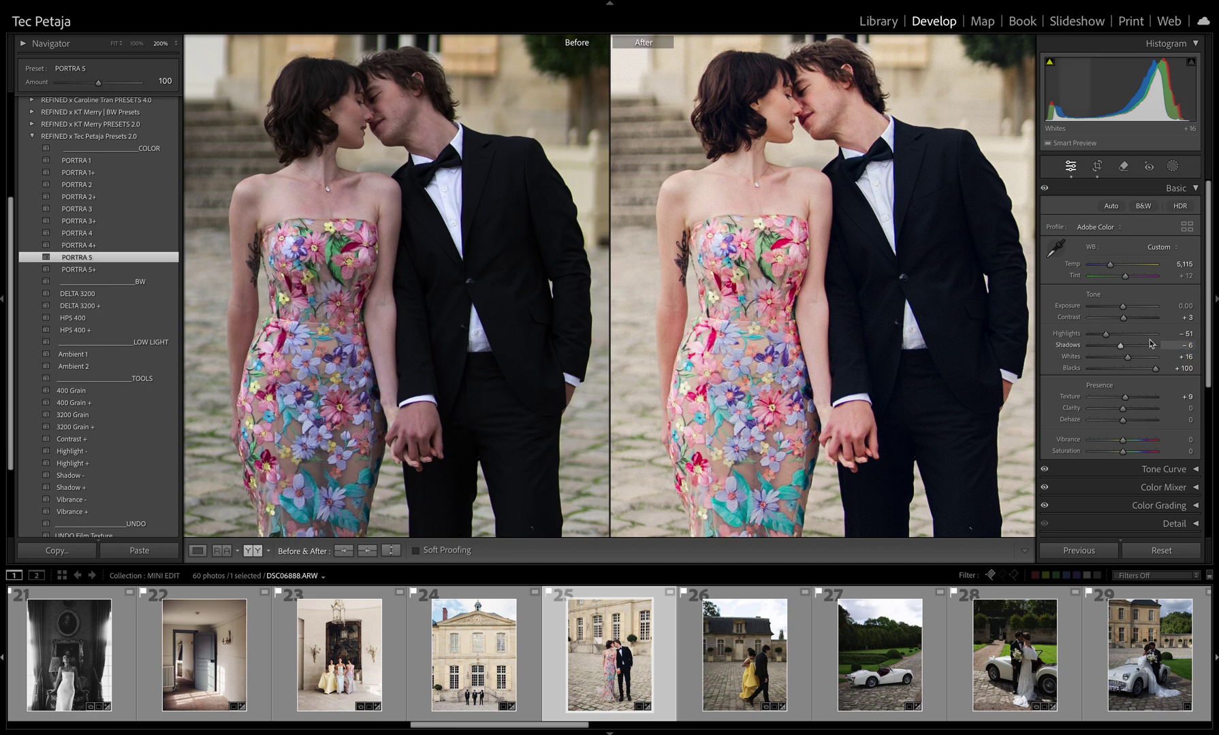
{"action": "left_click_drag", "start_coordinate": [1121, 348], "coordinate": [1130, 346]}
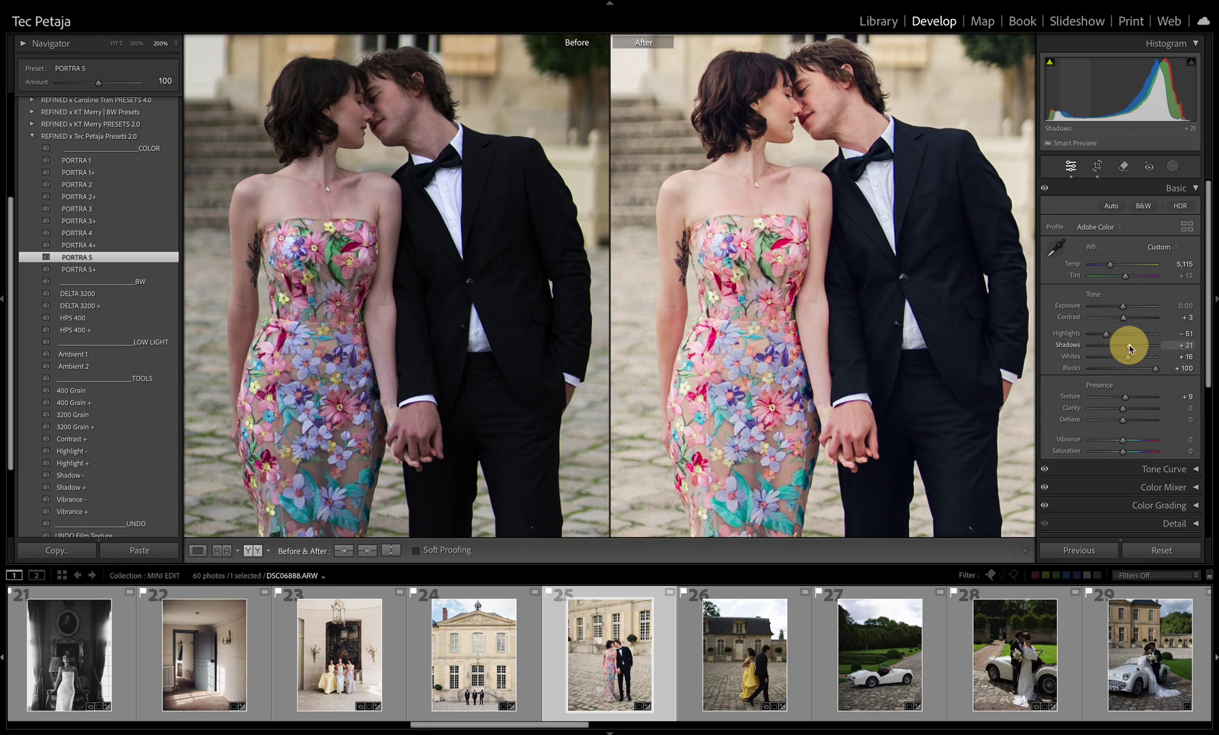
{"action": "left_click", "coordinate": [936, 338]}
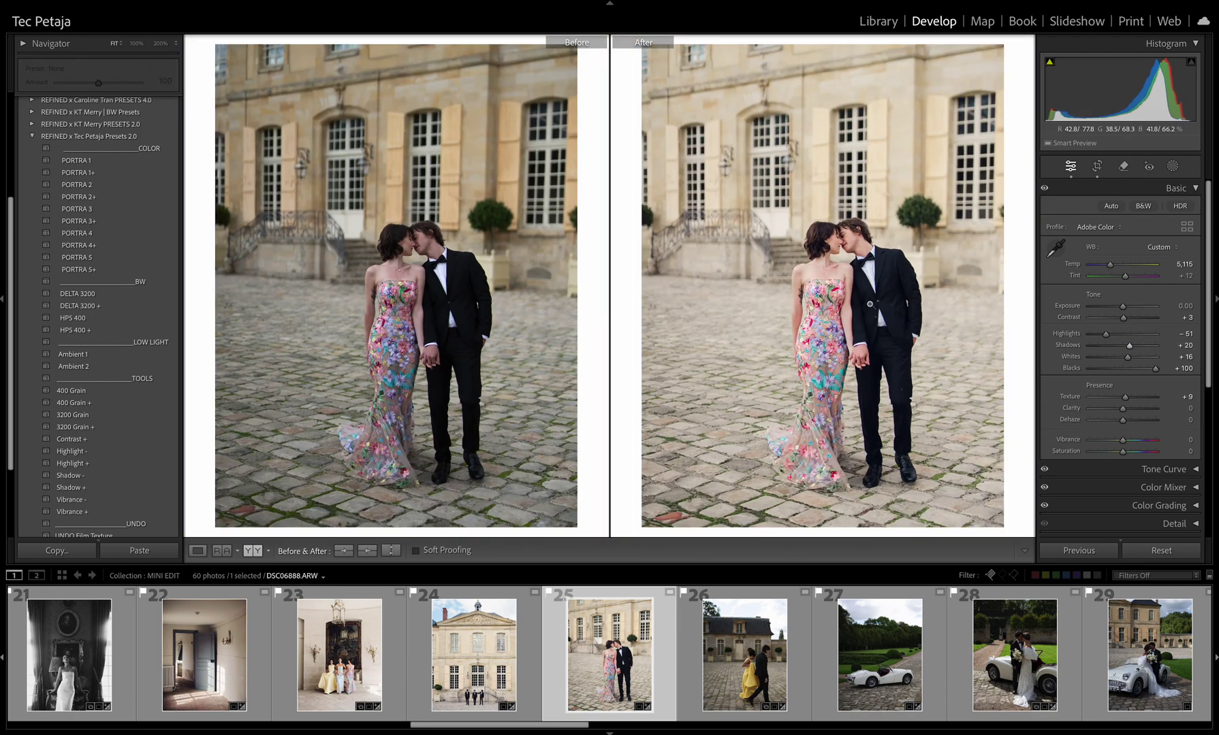
{"action": "left_click", "coordinate": [892, 307]}
{"action": "left_click_drag", "start_coordinate": [916, 219], "coordinate": [956, 280]}
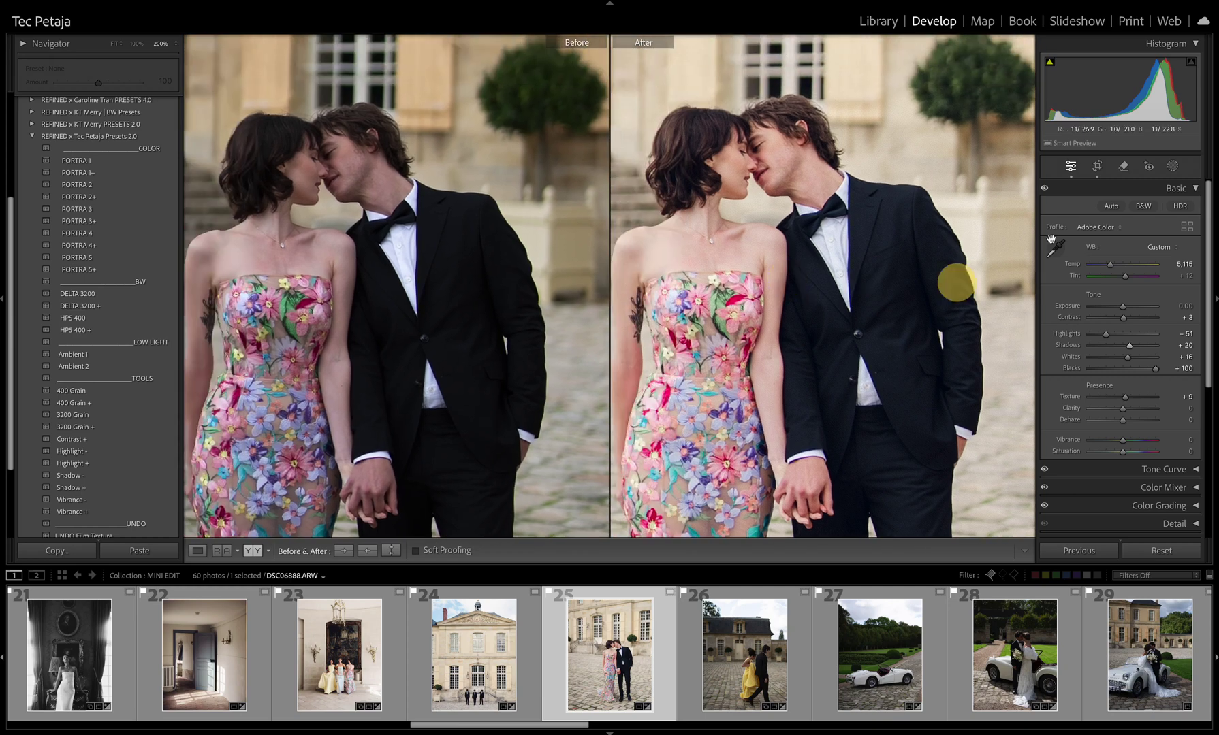
Step: Warm the courtyard couple photo to a temperature of about 5,180 and set its exposure to about +0.05
{"action": "left_click_drag", "start_coordinate": [1109, 264], "coordinate": [1124, 308]}
{"action": "left_click", "coordinate": [860, 234]}
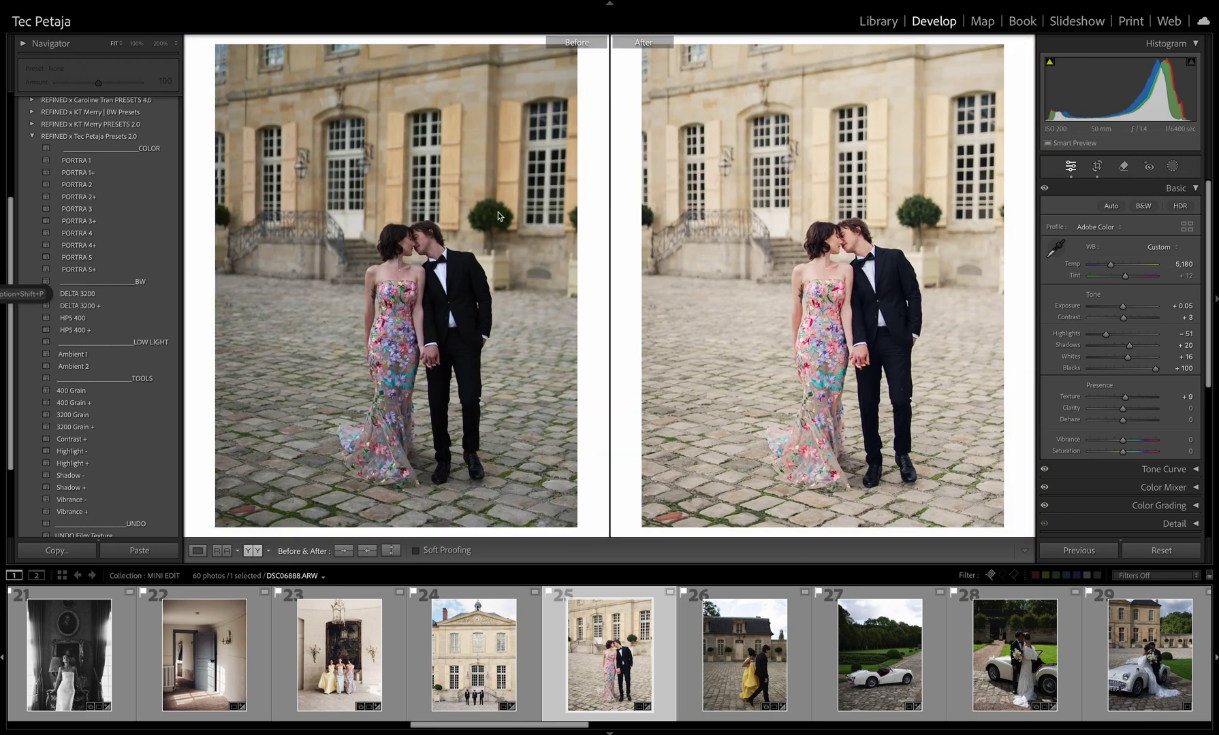
{"action": "left_click_drag", "start_coordinate": [1123, 308], "coordinate": [1122, 306]}
{"action": "left_click_drag", "start_coordinate": [1111, 264], "coordinate": [1110, 269]}
Step: Apply PORTRA 5 to the twenty-sixth photo, the couple walking across the cobblestones, and lift its shadows slightly
{"action": "key", "text": "Right"}
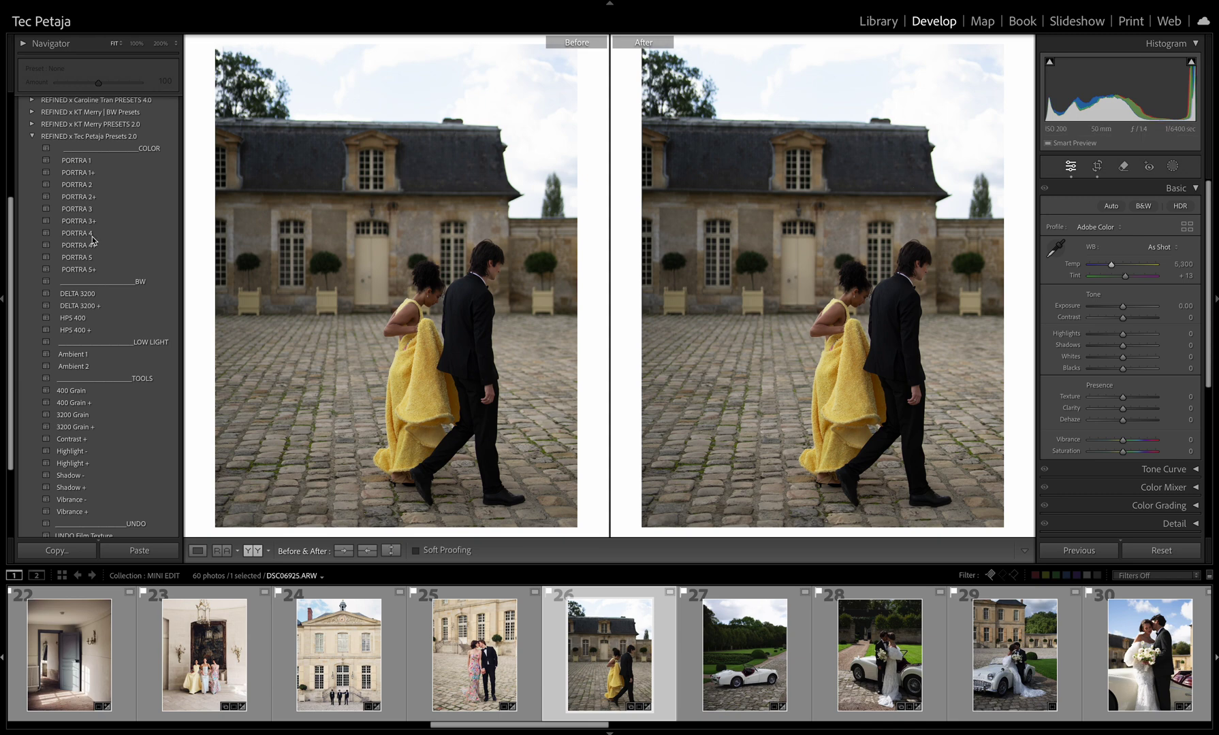
{"action": "left_click", "coordinate": [89, 258]}
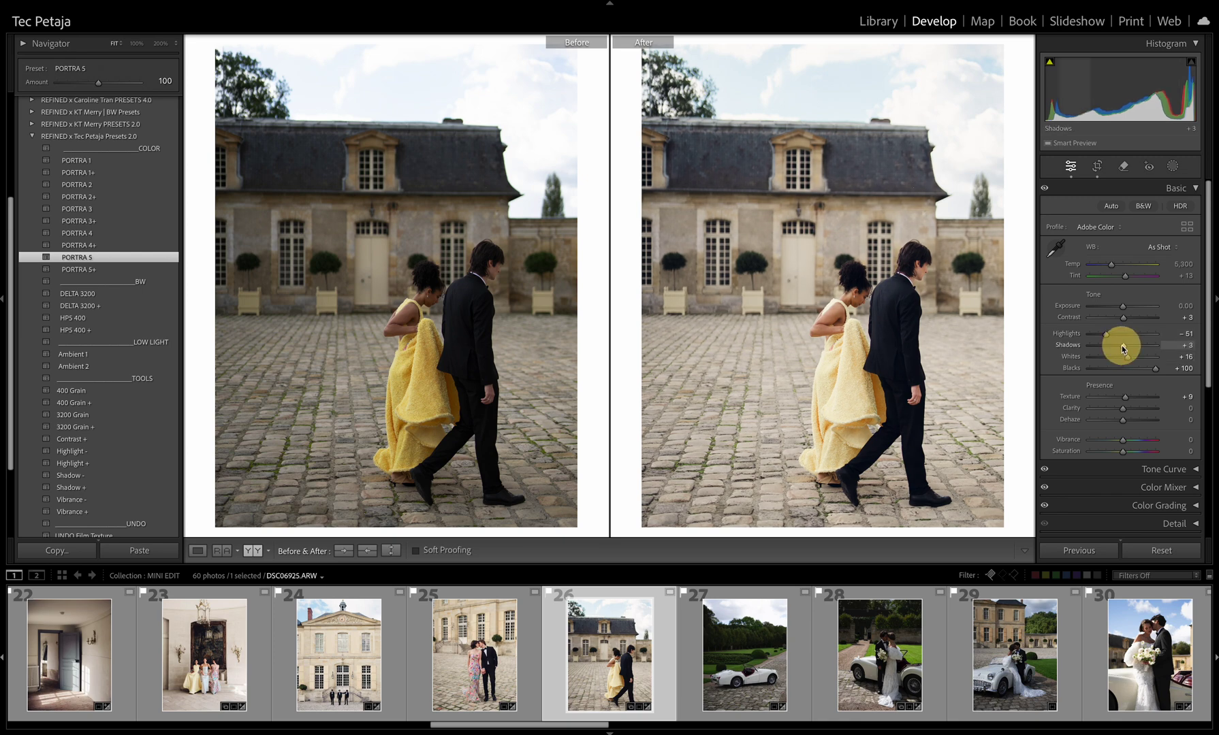
{"action": "left_click_drag", "start_coordinate": [1121, 346], "coordinate": [1130, 422]}
Step: Apply PORTRA 5 to the twenty-seventh photo, the white car, with exposure +0.65, temperature 5,567 and a slightly higher preset amount
{"action": "key", "text": "Right"}
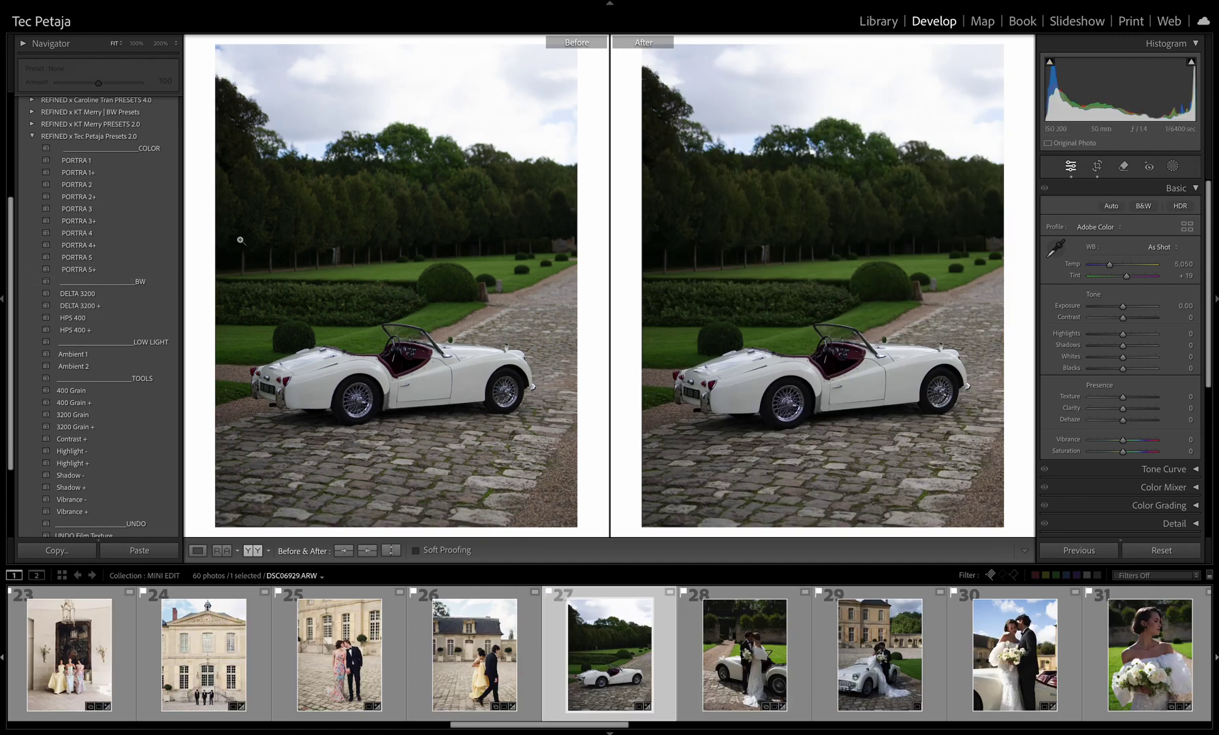
{"action": "left_click", "coordinate": [90, 256]}
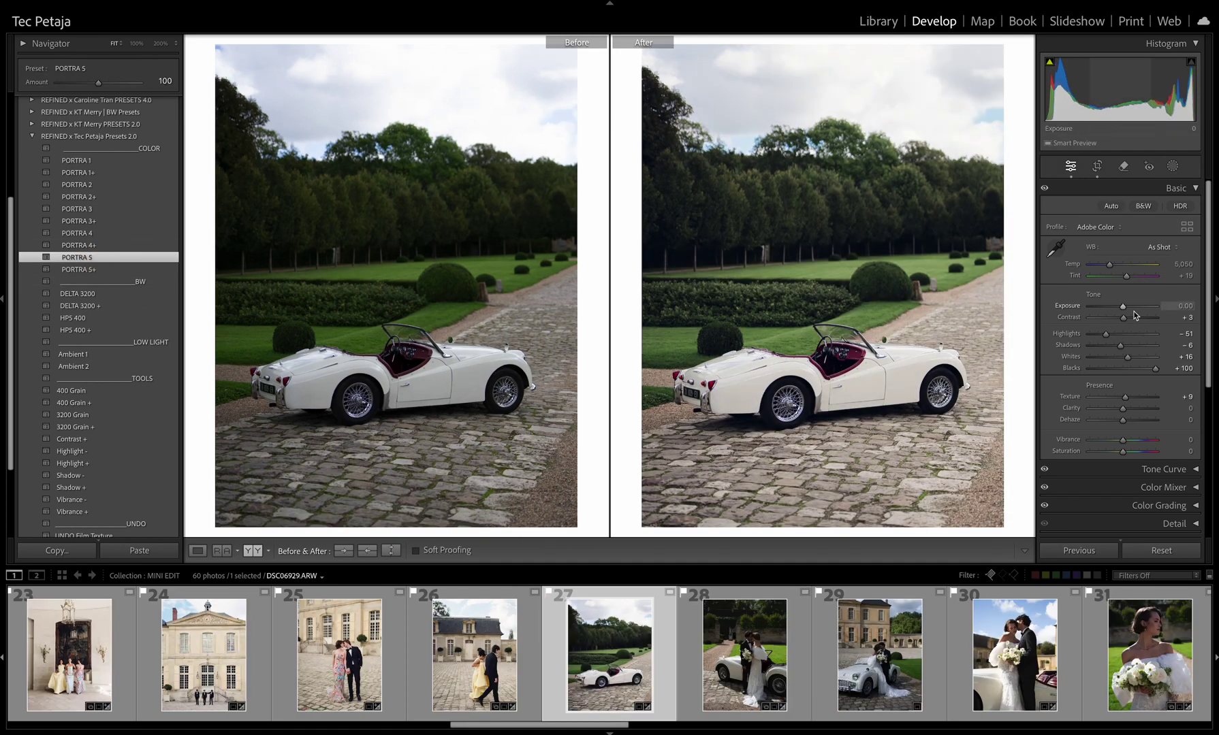
{"action": "left_click_drag", "start_coordinate": [1122, 308], "coordinate": [1113, 267]}
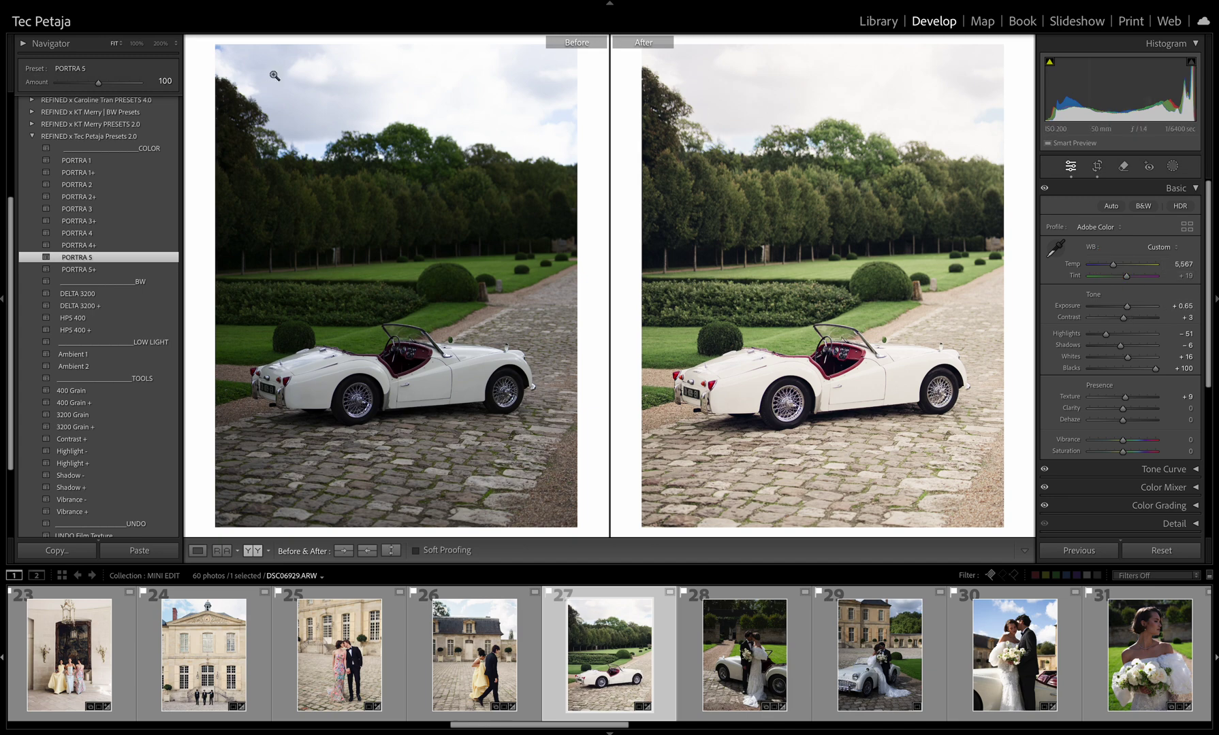
{"action": "left_click_drag", "start_coordinate": [98, 83], "coordinate": [104, 81]}
Step: Apply PORTRA 5 to the twenty-eighth photo, the newlyweds standing by the car, with exposure +0.60, contrast −11 and shadows +5
{"action": "key", "text": "Right"}
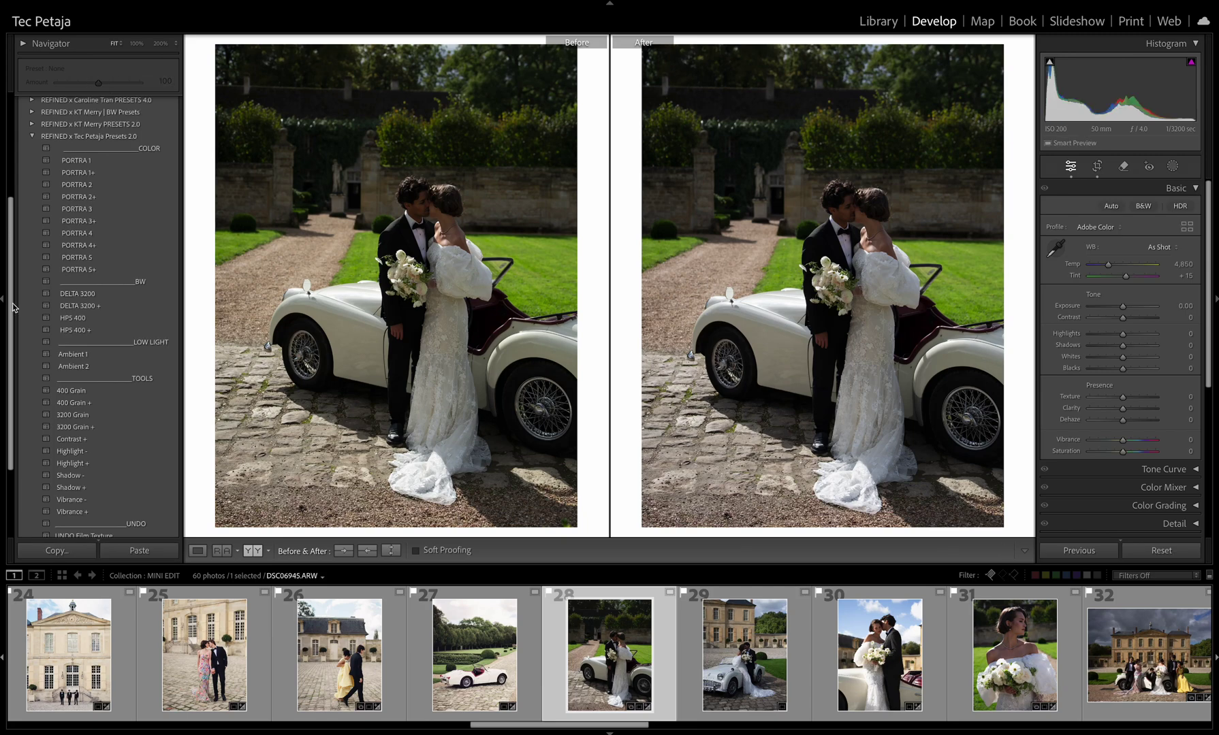
{"action": "left_click", "coordinate": [103, 257]}
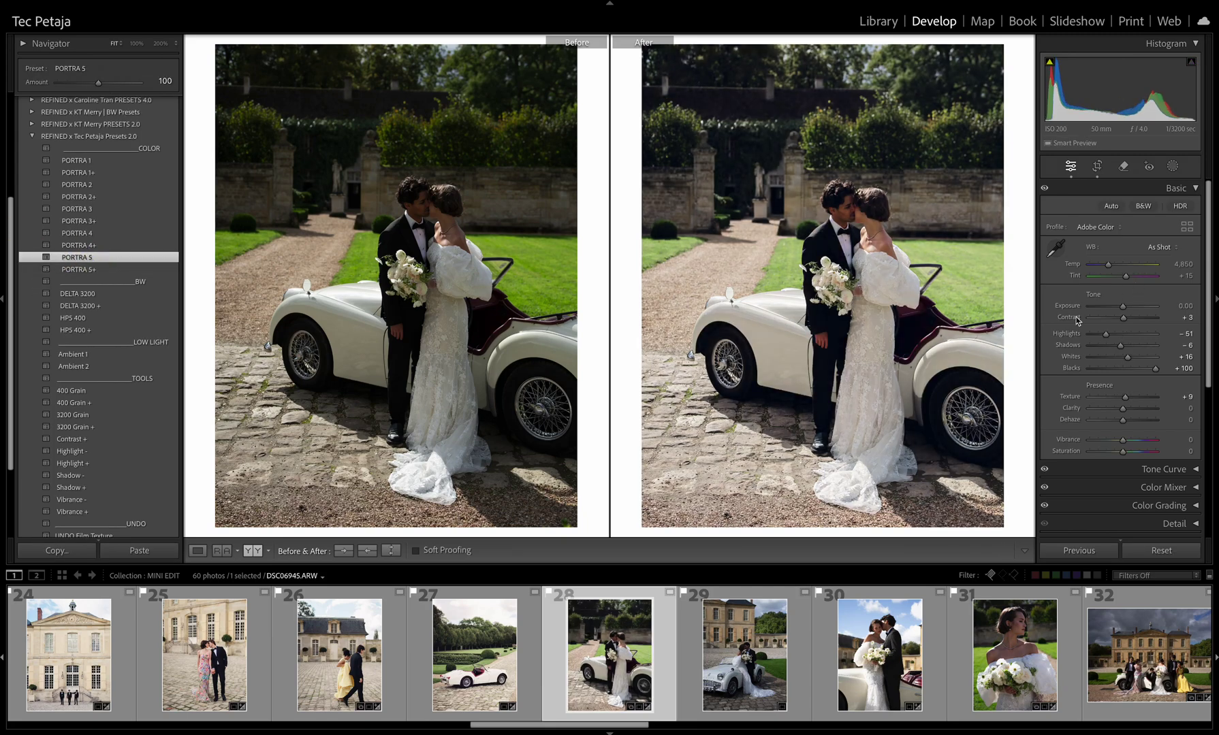
{"action": "mouse_move", "coordinate": [1123, 306]}
{"action": "left_mouse_down"}
{"action": "mouse_move", "coordinate": [1124, 347]}
{"action": "mouse_move", "coordinate": [1120, 322]}
{"action": "left_mouse_up"}
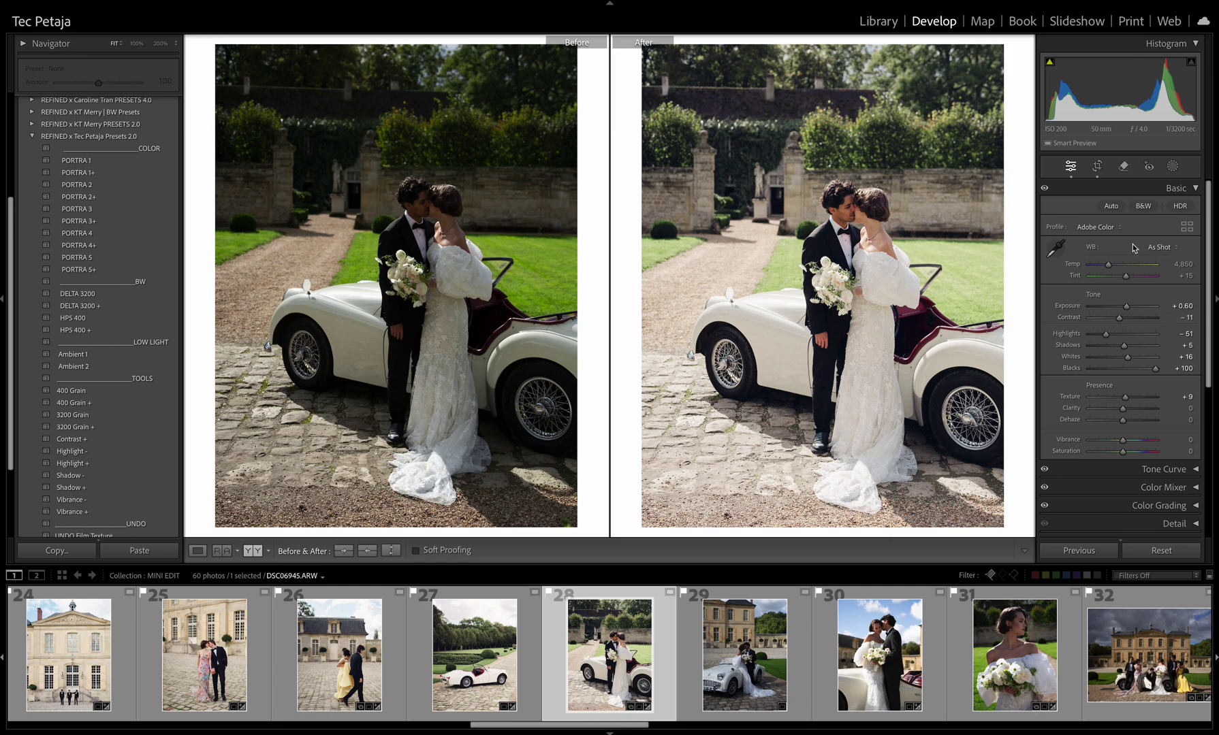
Step: Set the standing newlyweds' photo to temperature 4,800 and tint +17, and reapply PORTRA 5 at amount 120 with contrast −6
{"action": "left_click_drag", "start_coordinate": [1108, 265], "coordinate": [1125, 279]}
{"action": "left_click", "coordinate": [85, 260]}
{"action": "left_click_drag", "start_coordinate": [99, 83], "coordinate": [104, 83]}
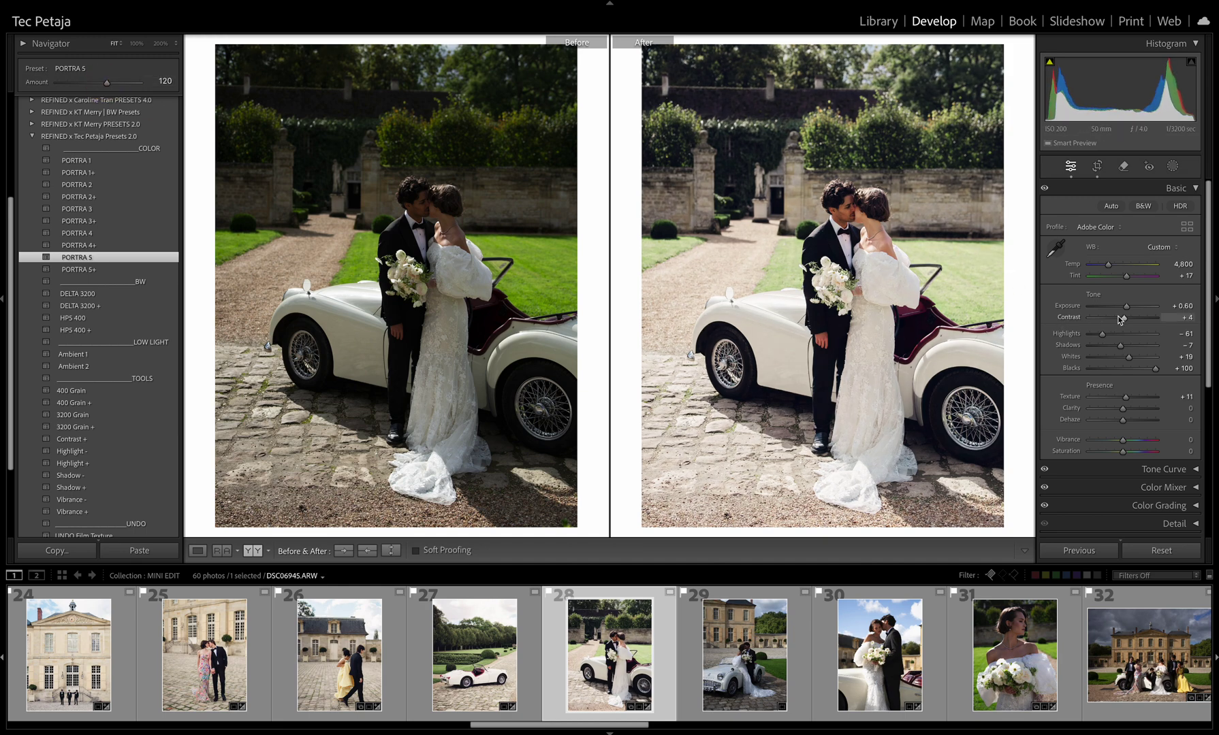
{"action": "left_click_drag", "start_coordinate": [1126, 320], "coordinate": [1124, 308]}
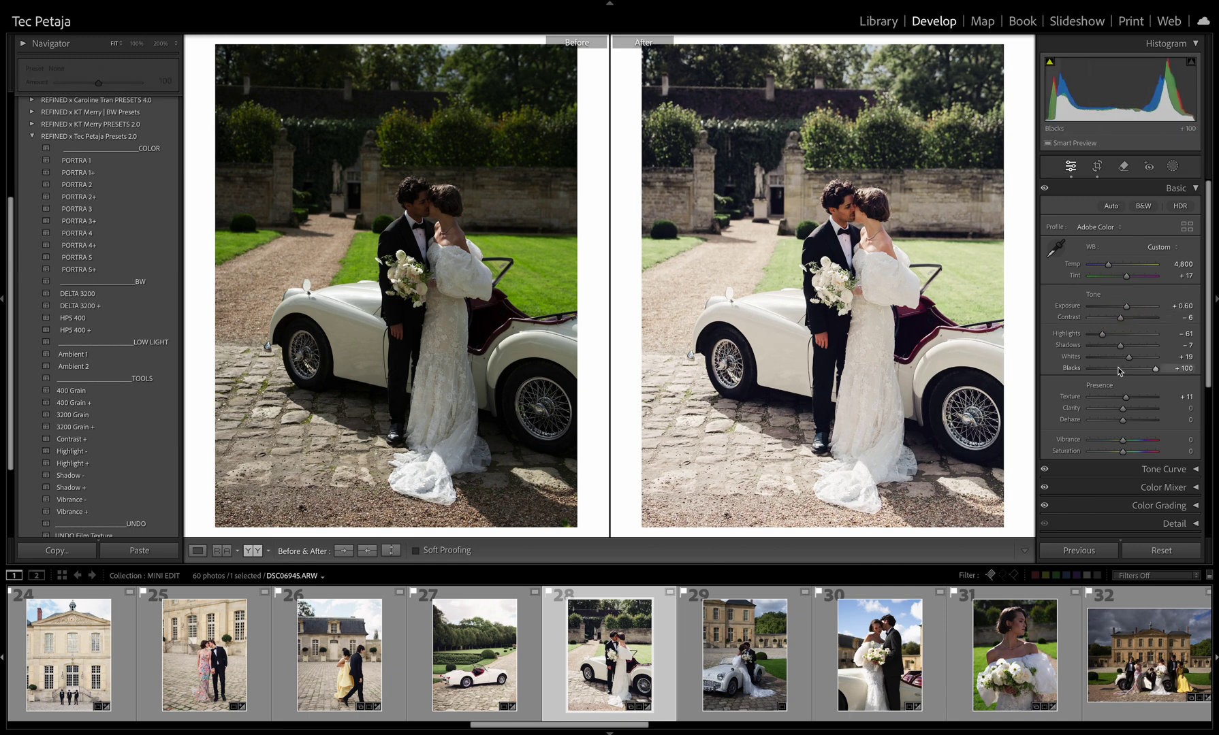
Step: Apply PORTRA 5 to the twenty-ninth photo, the newlyweds leaning on the car, with temperature 5,269, exposure +0.40 and shadows −1
{"action": "key", "text": "Right"}
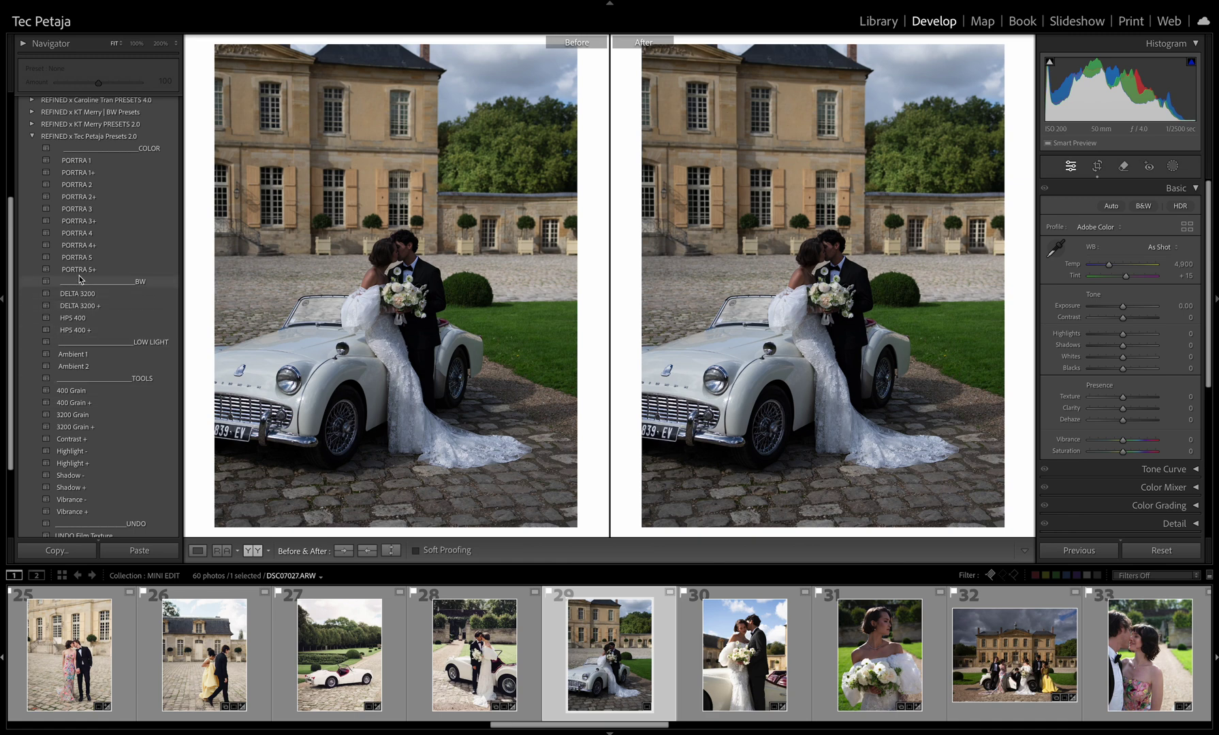
{"action": "left_click", "coordinate": [91, 257]}
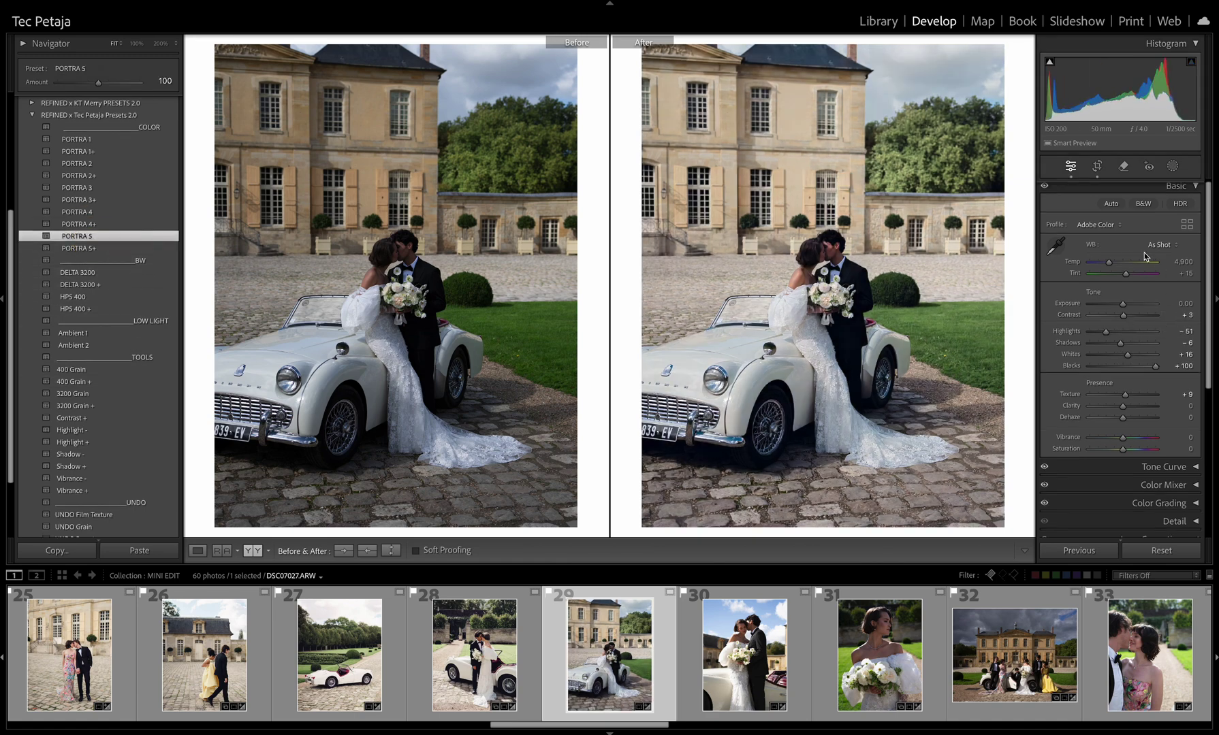
{"action": "left_click", "coordinate": [1110, 264]}
{"action": "left_click_drag", "start_coordinate": [1110, 263], "coordinate": [1124, 335]}
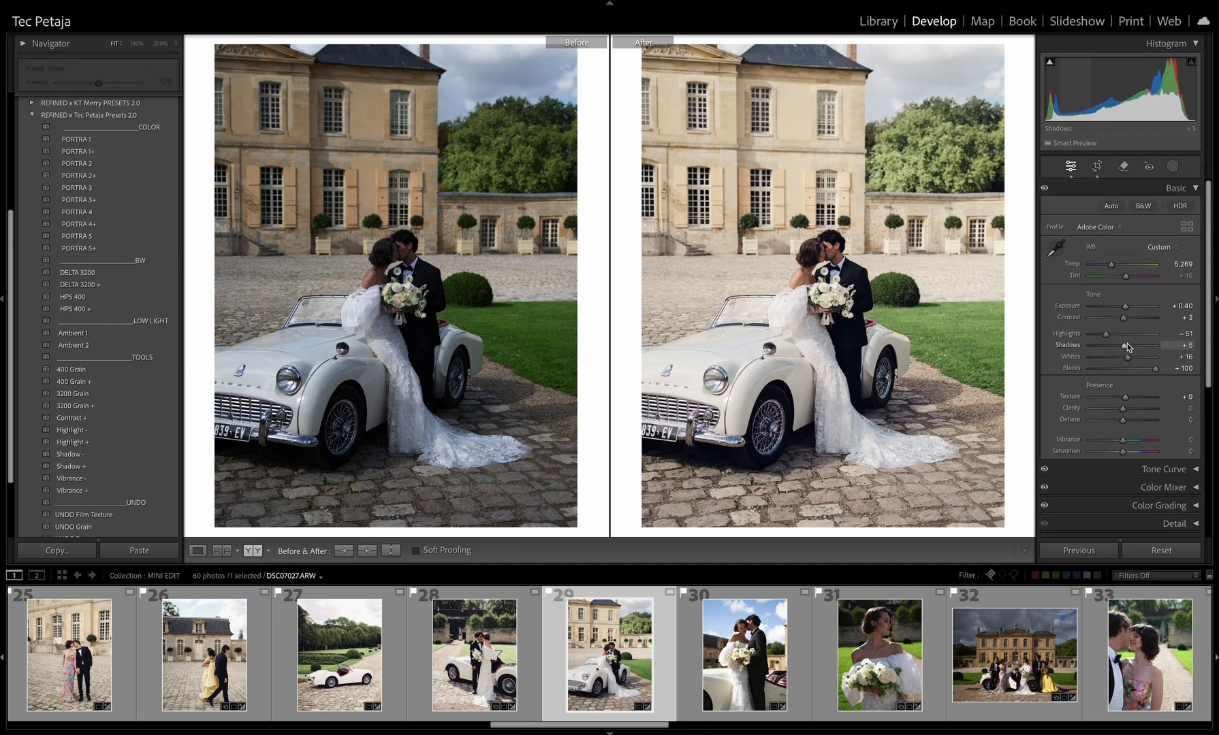
{"action": "left_click_drag", "start_coordinate": [1125, 348], "coordinate": [1123, 349]}
Step: Add a radial gradient mask over the groom with exposure 0.61 and shadows 13, and fine-tune the photo's white balance with tint +11
{"action": "left_click", "coordinate": [1172, 166]}
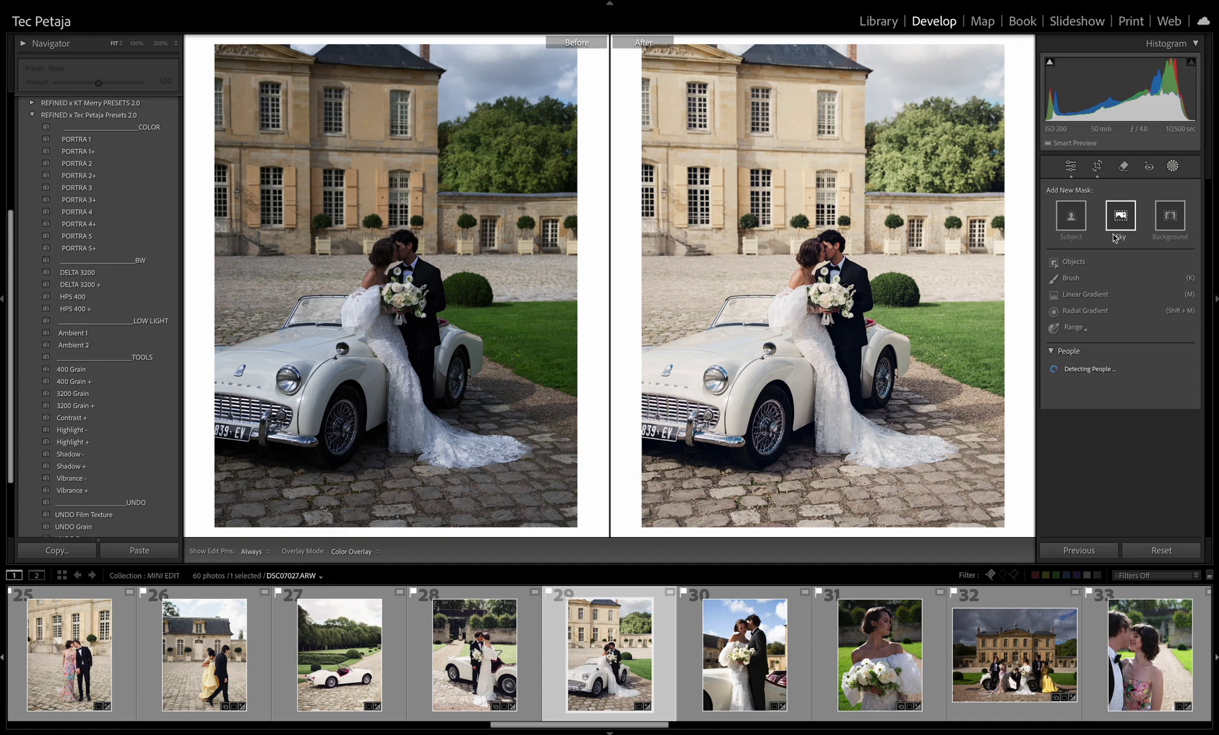
{"action": "left_click", "coordinate": [1080, 311]}
{"action": "left_click_drag", "start_coordinate": [849, 328], "coordinate": [880, 252]}
{"action": "left_click_drag", "start_coordinate": [1127, 308], "coordinate": [1130, 303]}
{"action": "left_click_drag", "start_coordinate": [1126, 348], "coordinate": [1129, 347]}
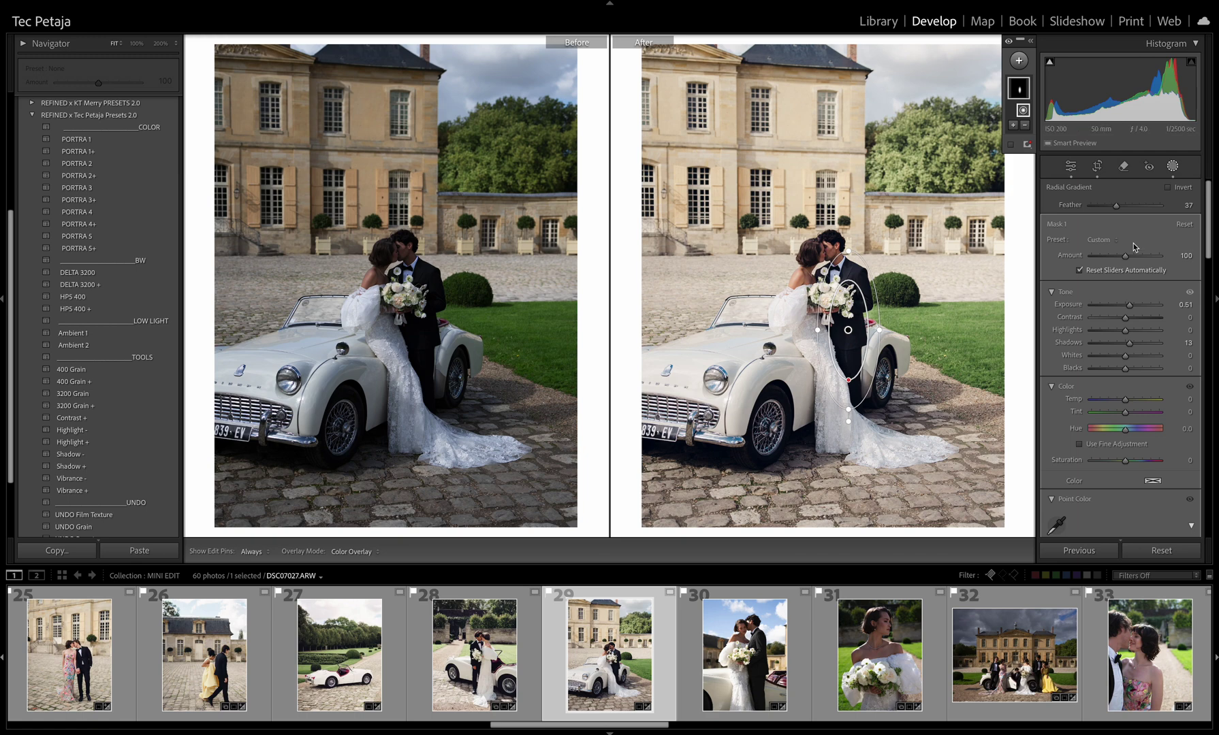
{"action": "left_click", "coordinate": [1173, 167]}
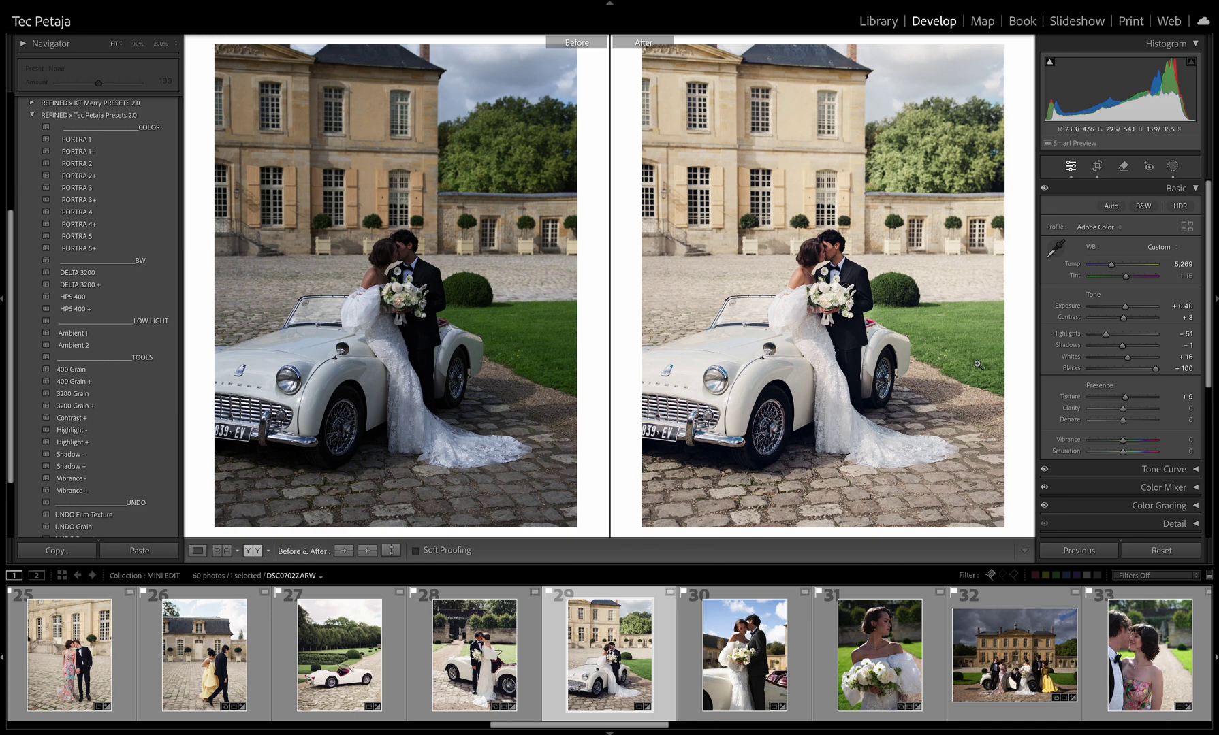
{"action": "left_click_drag", "start_coordinate": [1111, 265], "coordinate": [1113, 269]}
Step: Apply PORTRA 5 to the thirtieth photo, the embracing newlyweds under the blue sky, with shadows +3 and a slightly warmer temperature
{"action": "key", "text": "Right"}
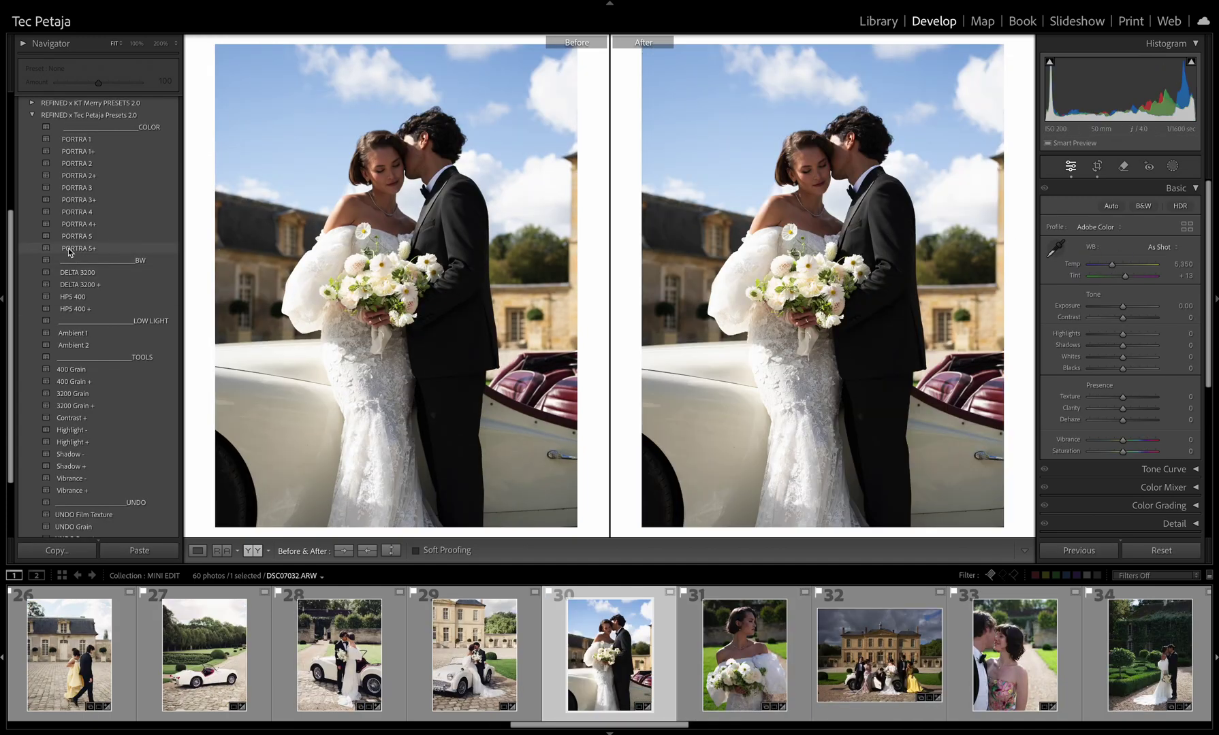
{"action": "left_click", "coordinate": [80, 236]}
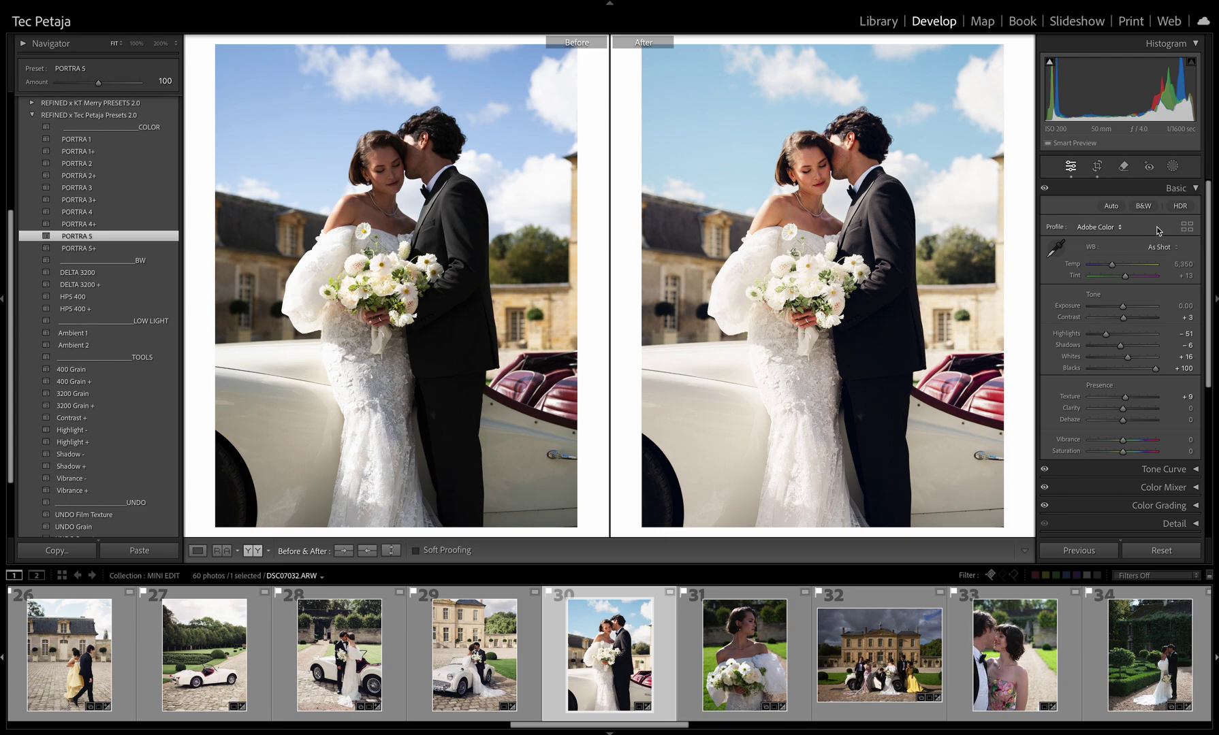
{"action": "left_click_drag", "start_coordinate": [1120, 345], "coordinate": [1123, 346]}
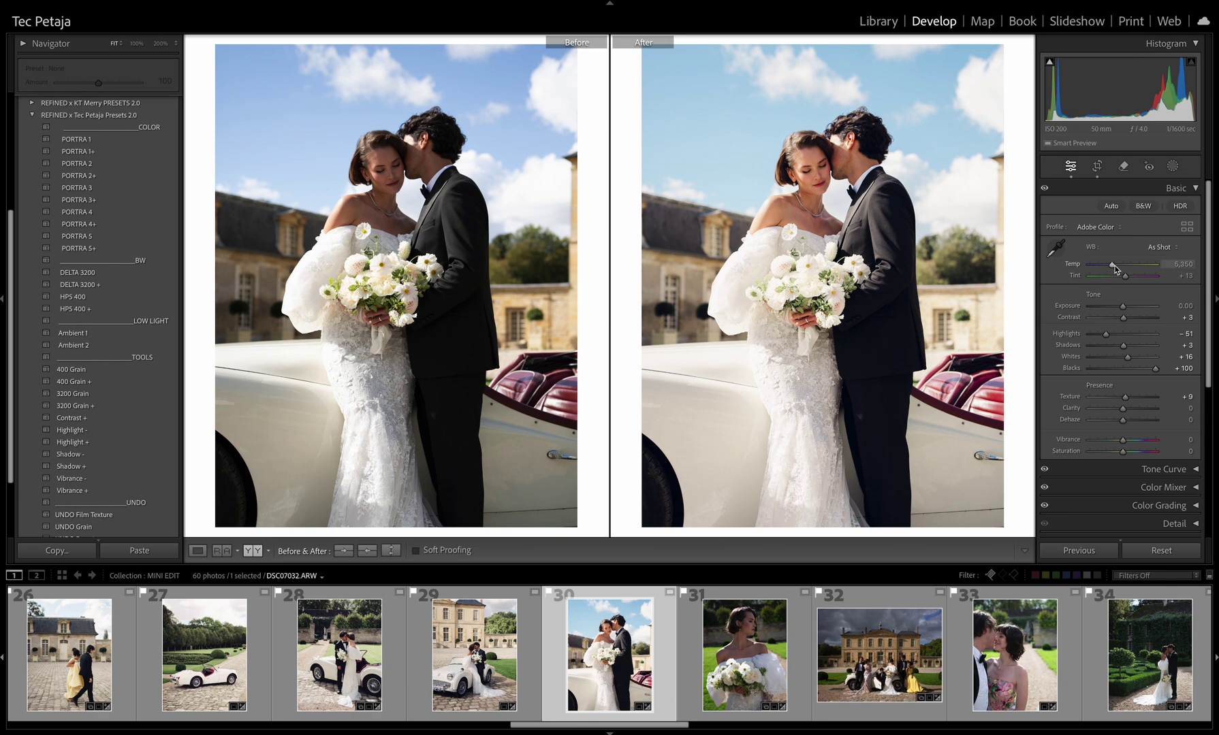
{"action": "left_click_drag", "start_coordinate": [1112, 265], "coordinate": [1113, 267]}
Step: Apply PORTRA 5 to the thirty-first photo, the bride with her bouquet, with exposure +0.45, temperature 4,891, tint +7 and contrast +13
{"action": "key", "text": "Right"}
{"action": "left_click", "coordinate": [80, 237]}
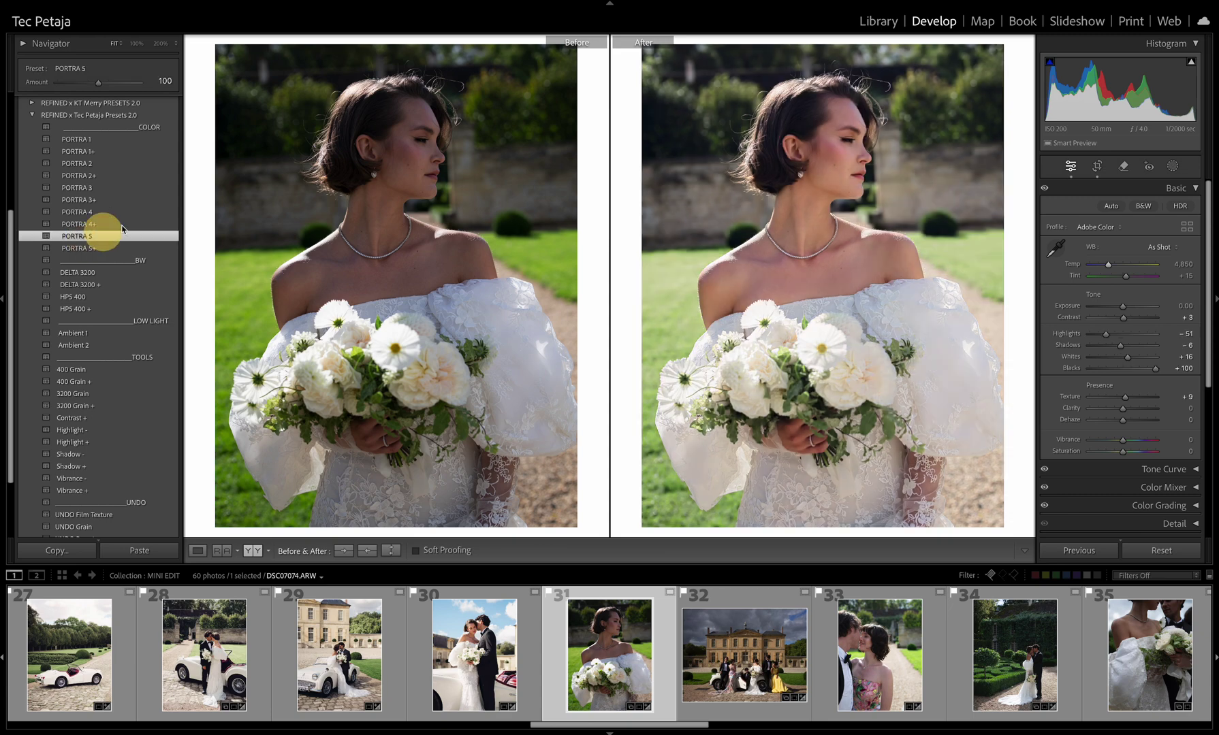
{"action": "left_click_drag", "start_coordinate": [1123, 312], "coordinate": [1124, 311]}
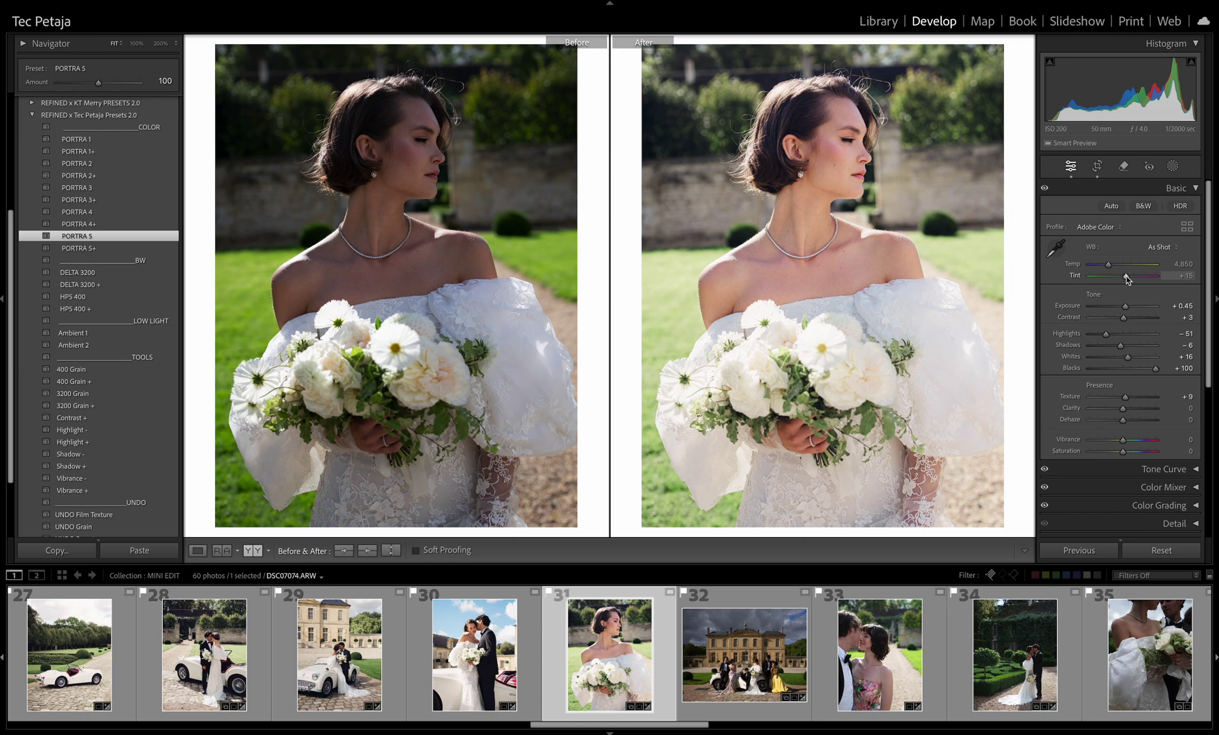
{"action": "left_click_drag", "start_coordinate": [1127, 278], "coordinate": [1127, 322]}
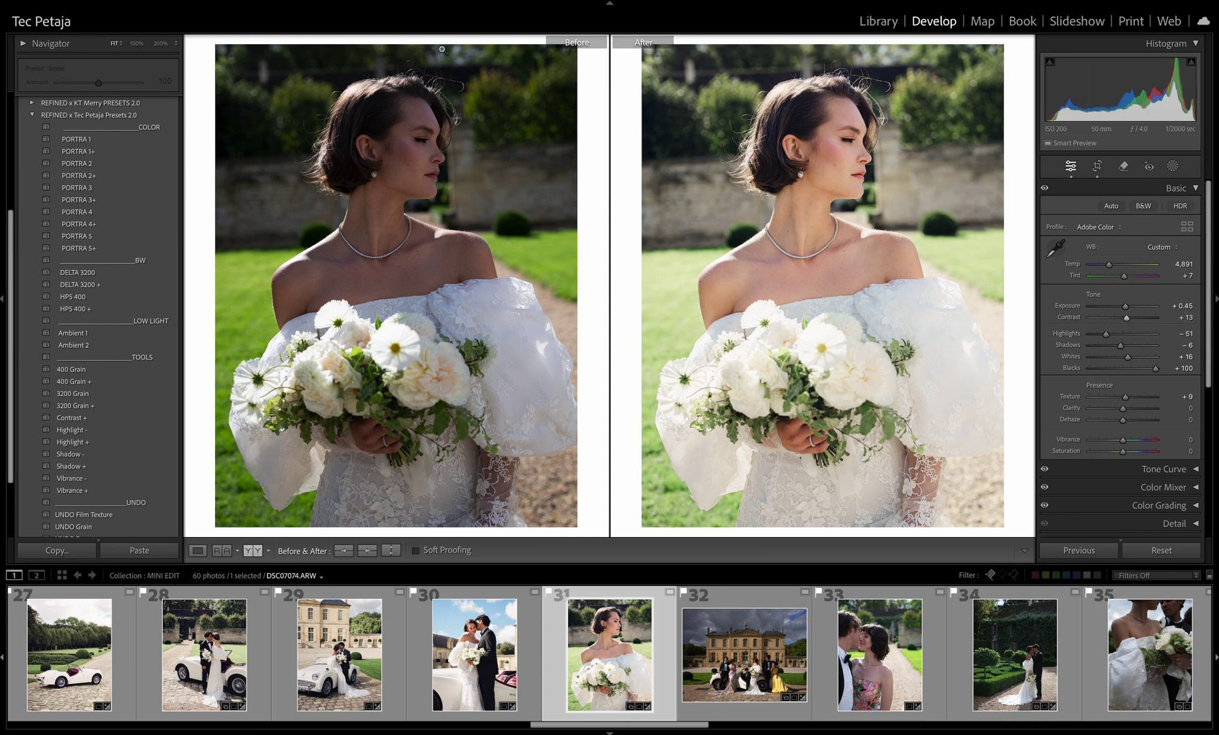
Step: Apply PORTRA 5 to the thirty-second photo, the group before the château, with exposure −0.35, shadows +10 and contrast about −9
{"action": "key", "text": "Right"}
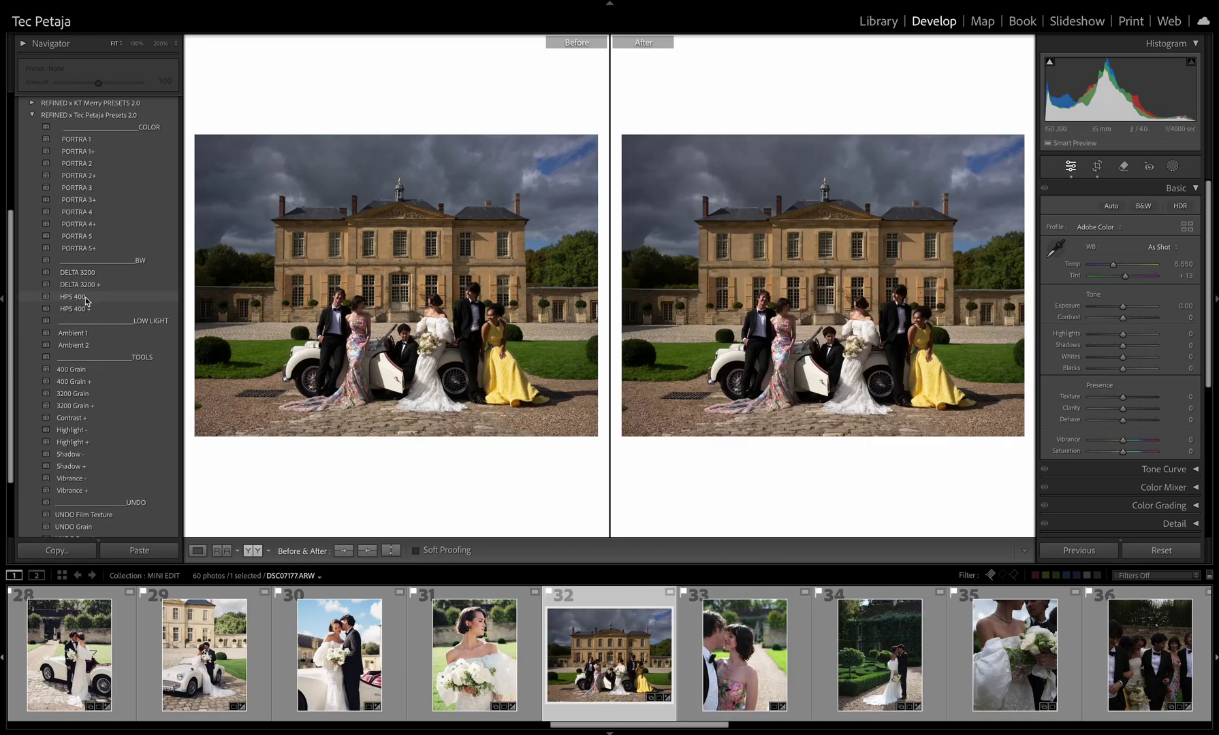
{"action": "left_click", "coordinate": [80, 237]}
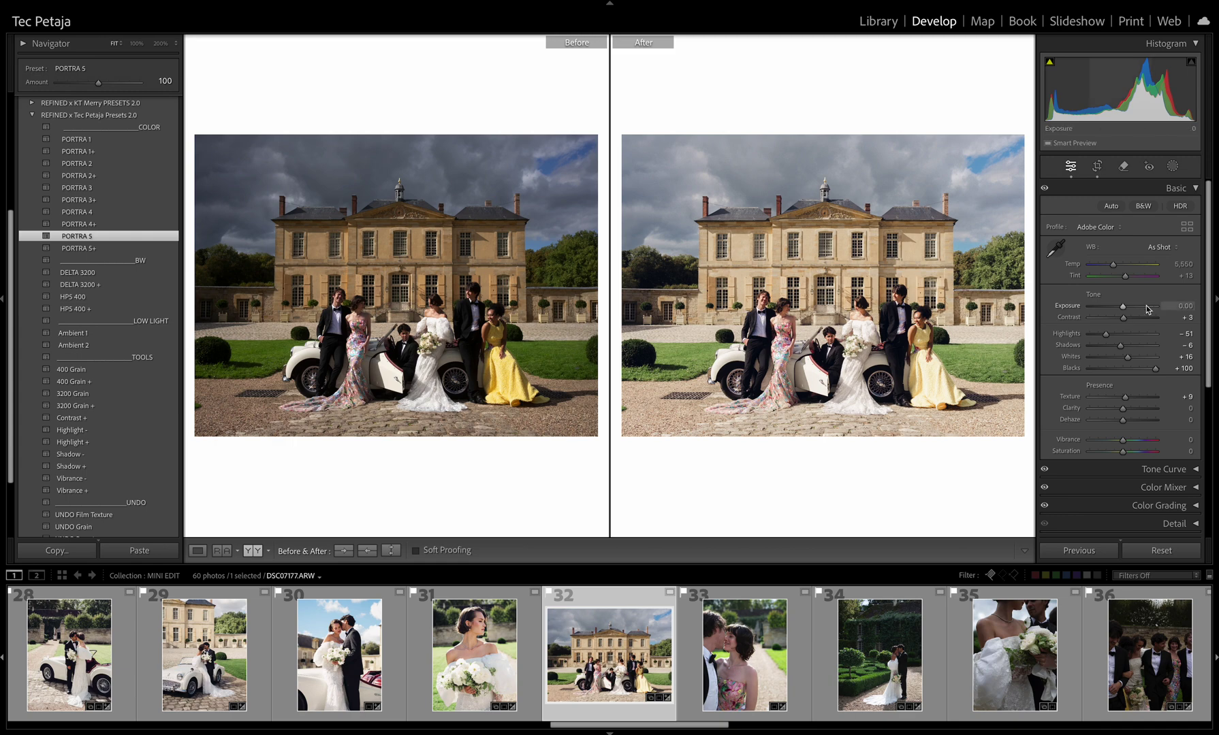
{"action": "mouse_move", "coordinate": [1123, 305]}
{"action": "left_mouse_down"}
{"action": "mouse_move", "coordinate": [1130, 346]}
{"action": "mouse_move", "coordinate": [1117, 322]}
{"action": "left_mouse_up"}
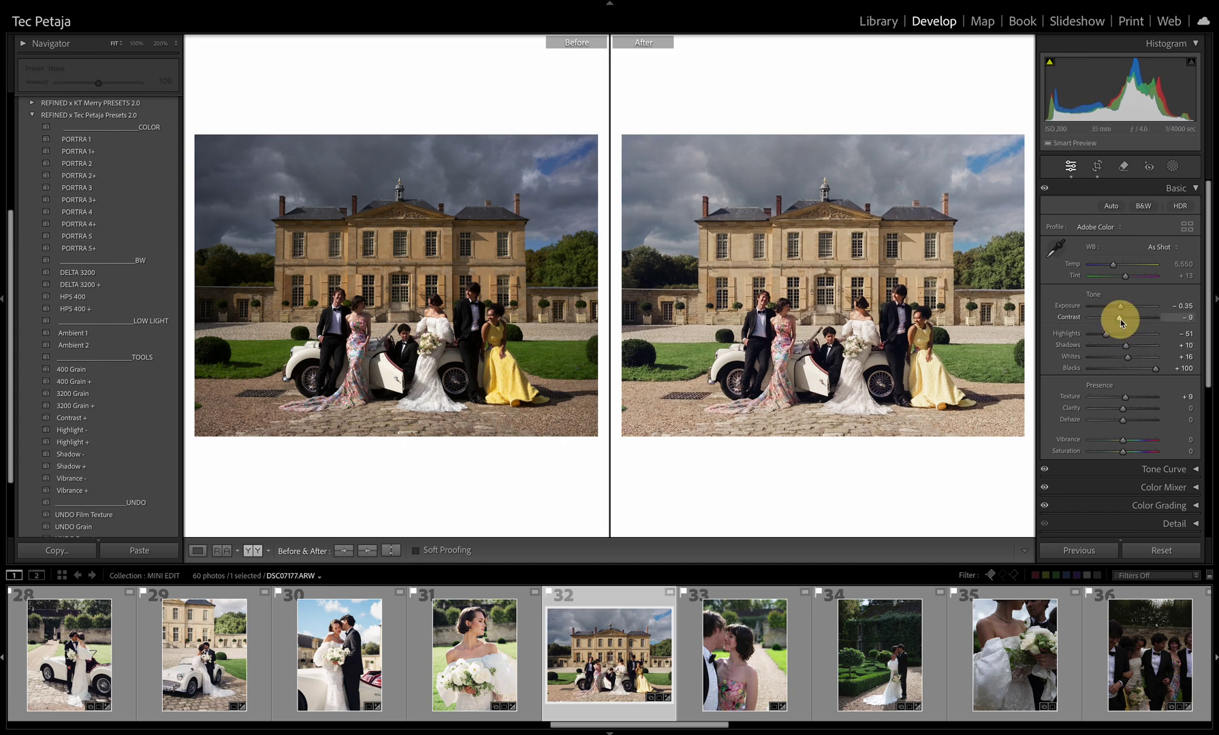
Step: Apply PORTRA 5 at amount 145 to the thirty-third photo, the couple with the floral dress, with exposure −0.05 and tint −1
{"action": "key", "text": "Right"}
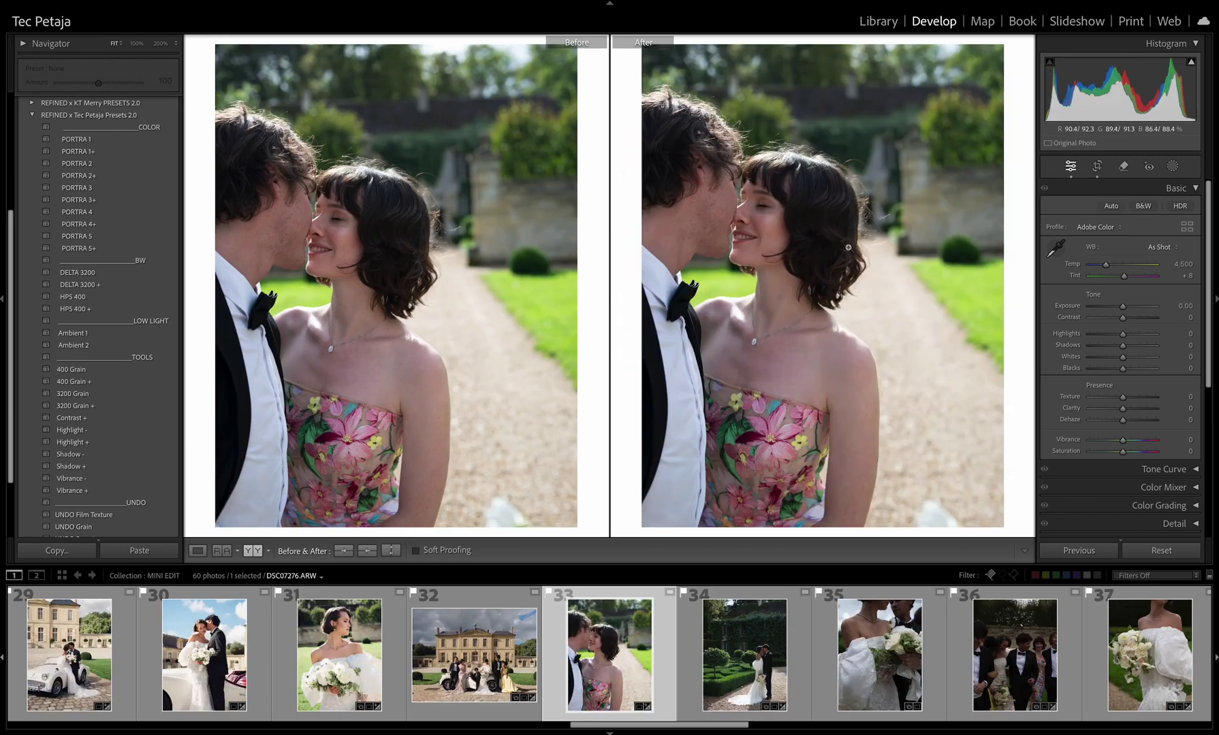
{"action": "left_click", "coordinate": [85, 237]}
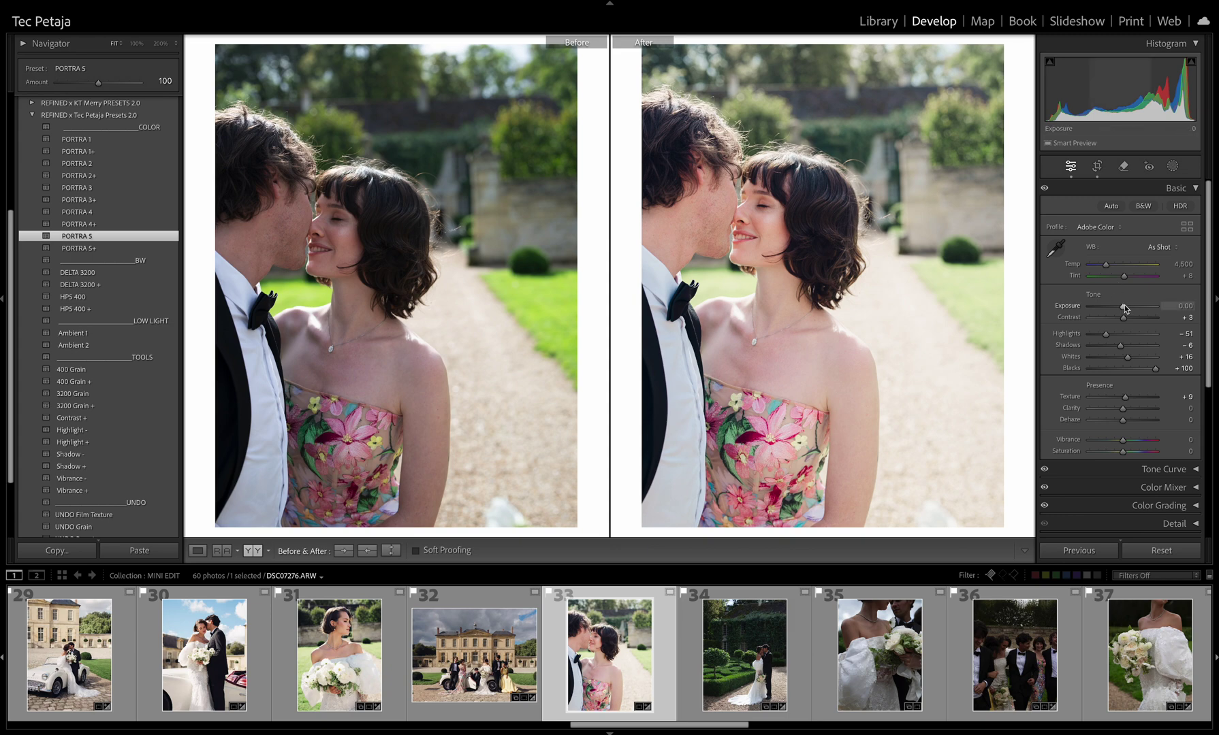
{"action": "left_click_drag", "start_coordinate": [1123, 307], "coordinate": [1123, 309]}
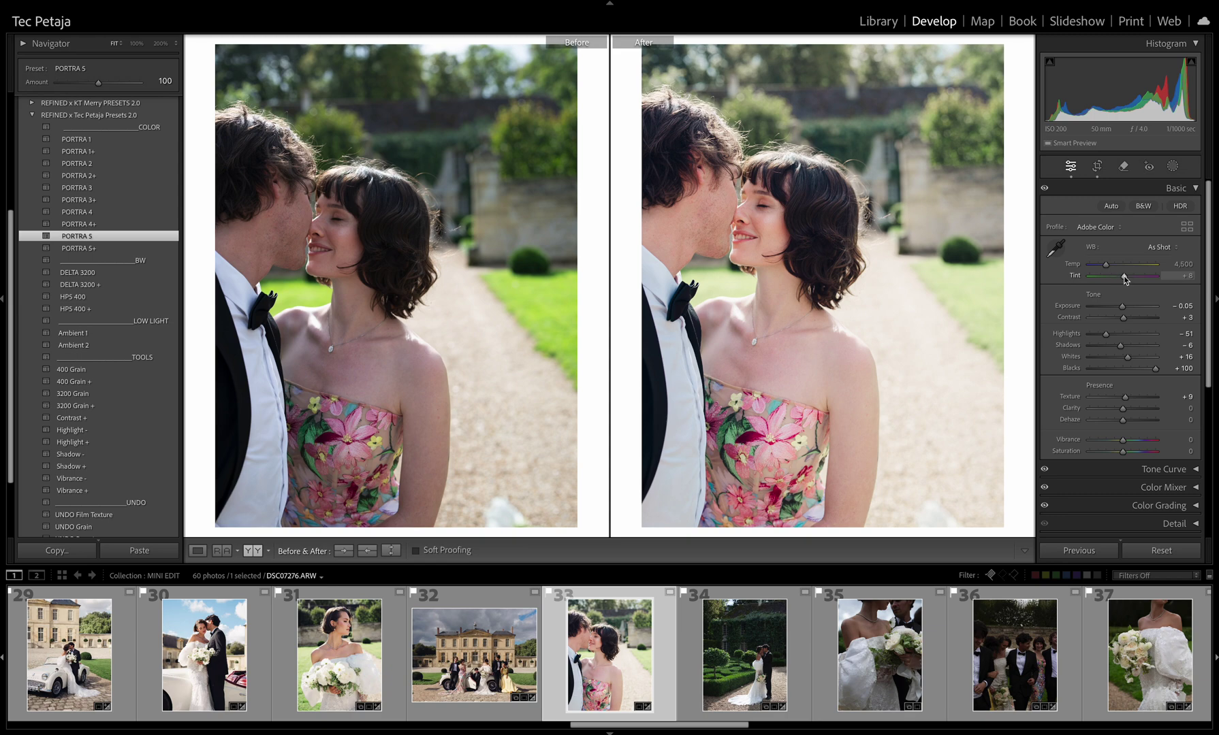
{"action": "left_click_drag", "start_coordinate": [1123, 276], "coordinate": [1123, 279]}
{"action": "left_click_drag", "start_coordinate": [1121, 278], "coordinate": [1123, 277]}
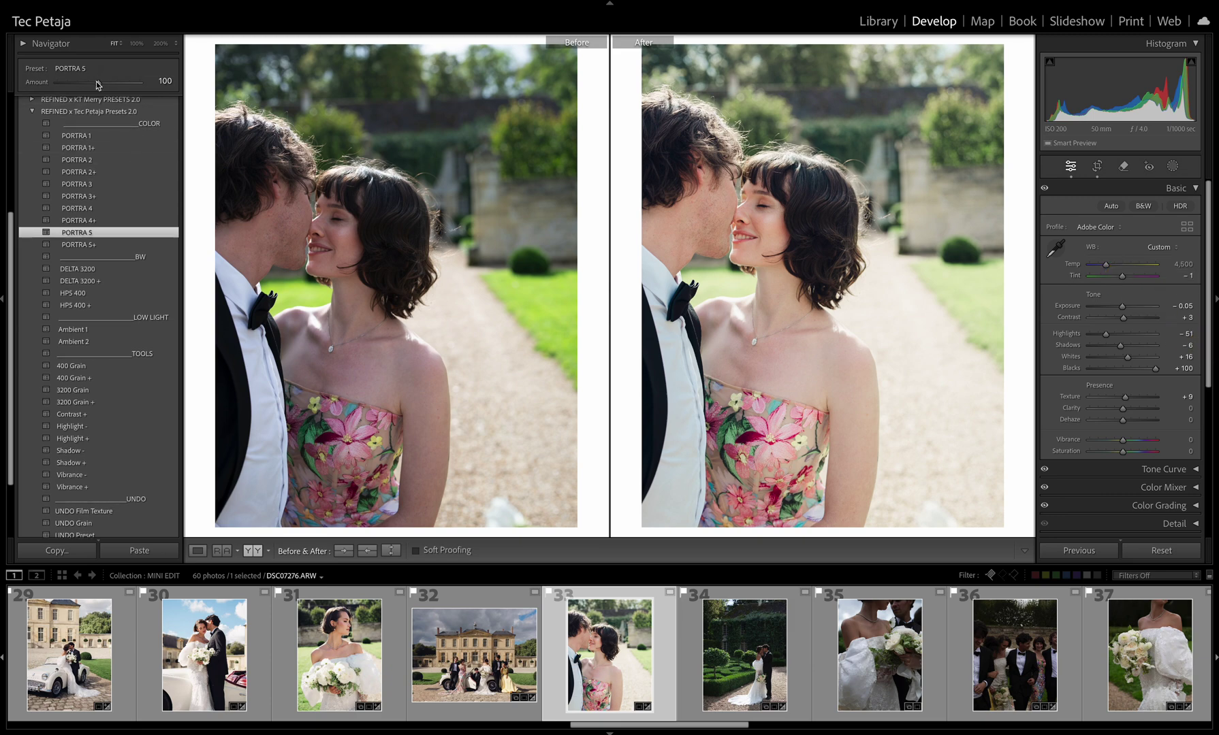
{"action": "left_click_drag", "start_coordinate": [99, 82], "coordinate": [116, 82]}
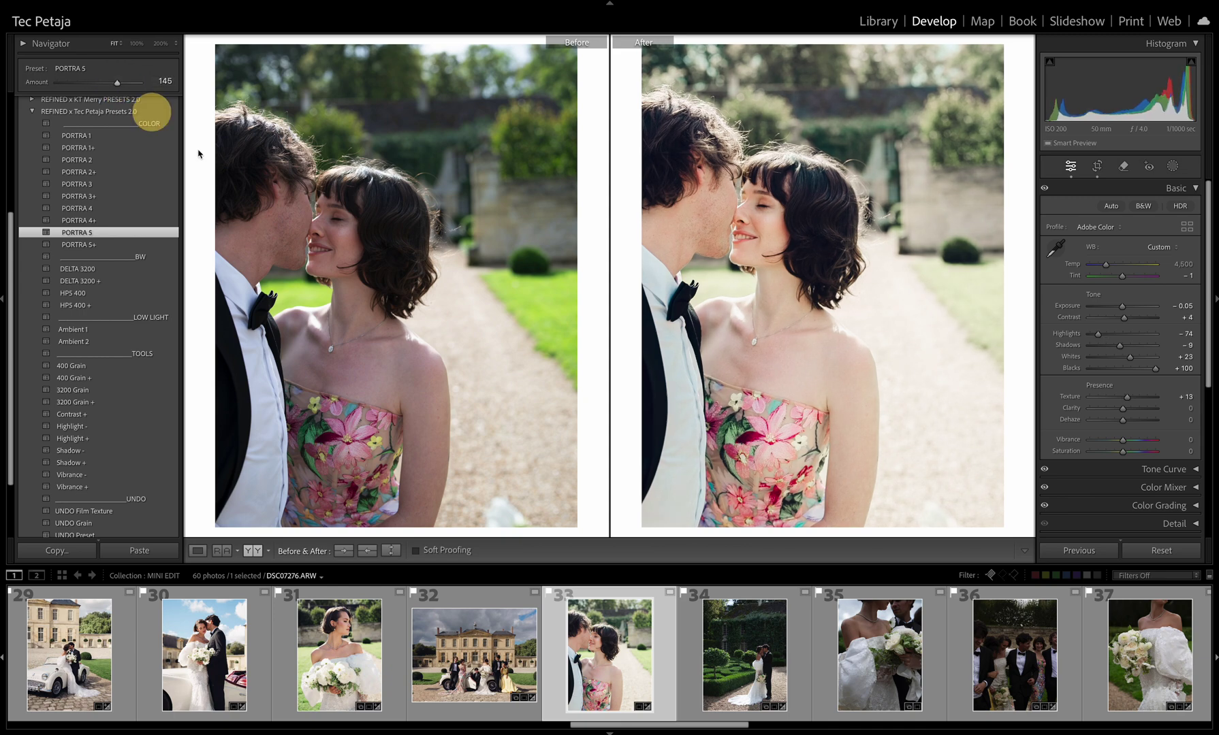
Step: Apply PORTRA 5 at a reduced amount to the thirty-fourth photo, the couple in the hedge garden, with exposure +0.25, temperature 4,608 and tint +9
{"action": "key", "text": "Right"}
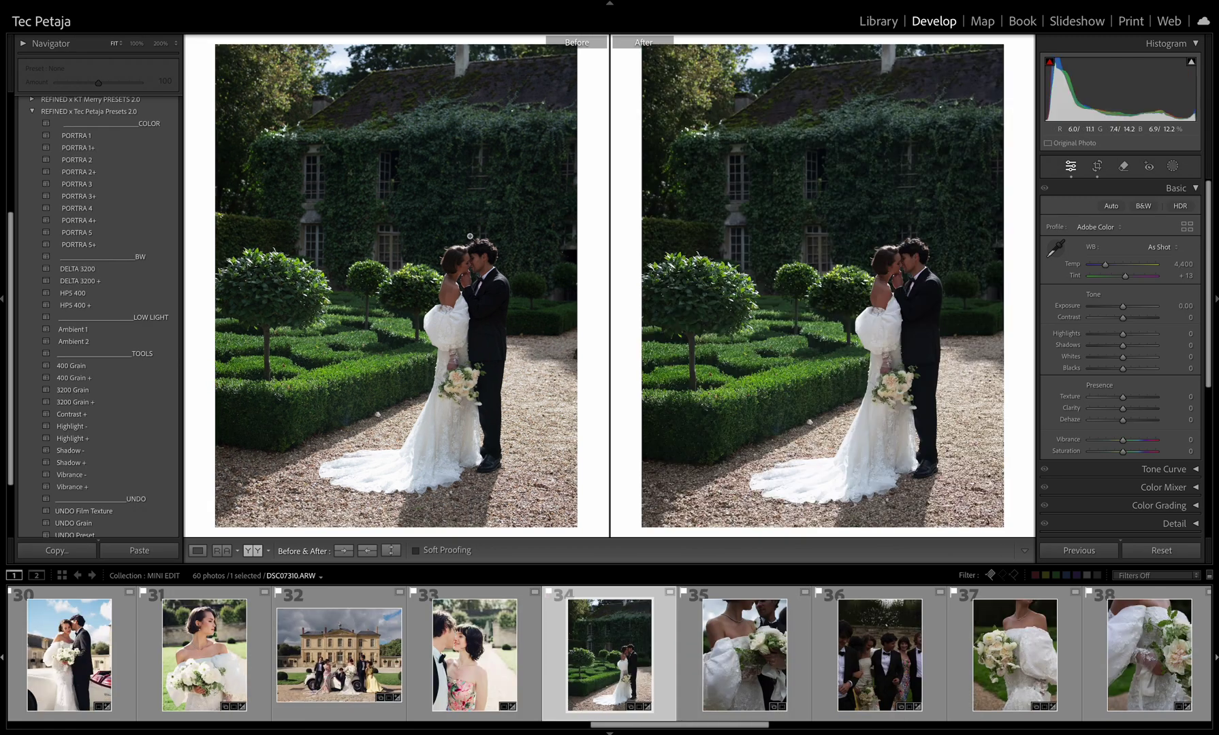
{"action": "left_click", "coordinate": [75, 294]}
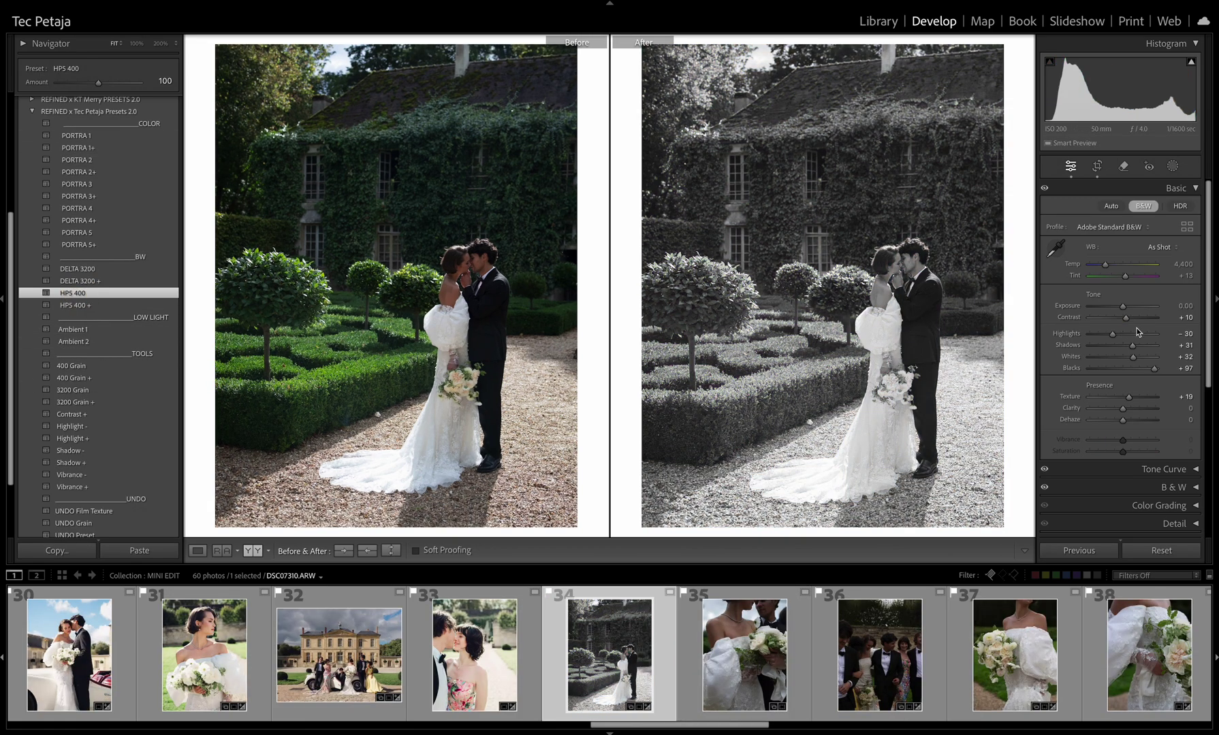
{"action": "key", "text": "ctrl+z"}
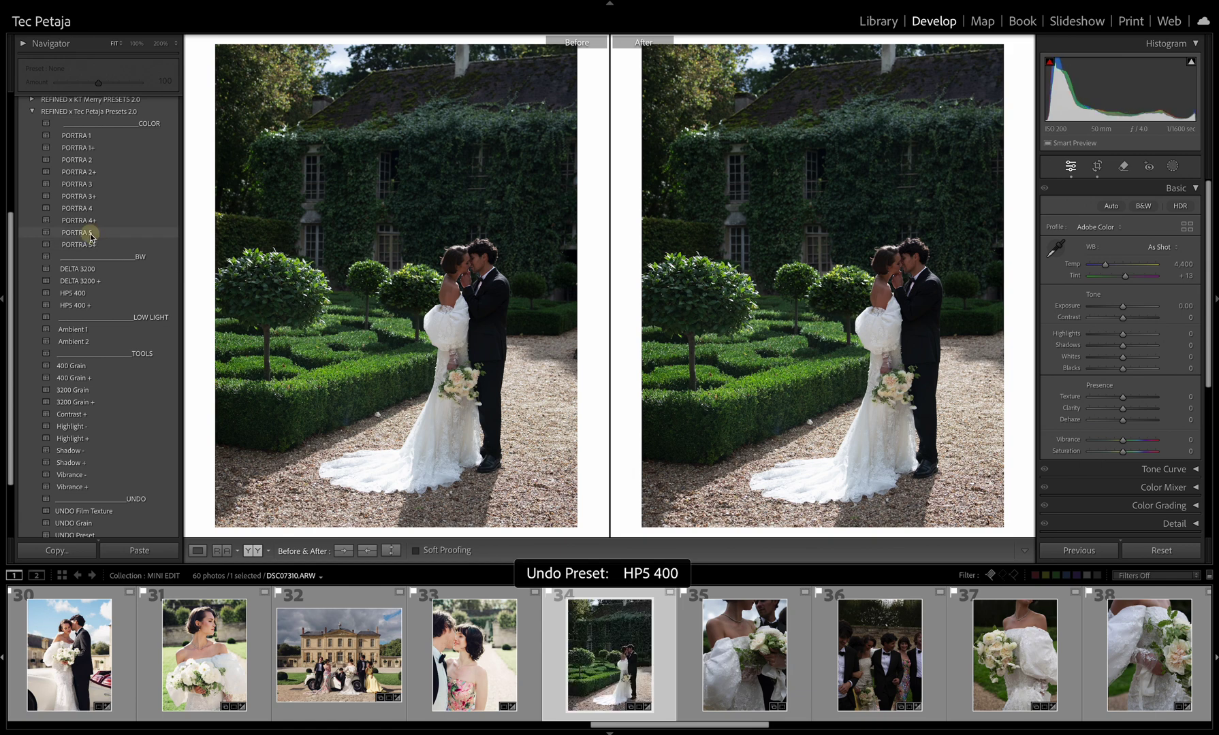
{"action": "left_click", "coordinate": [88, 233]}
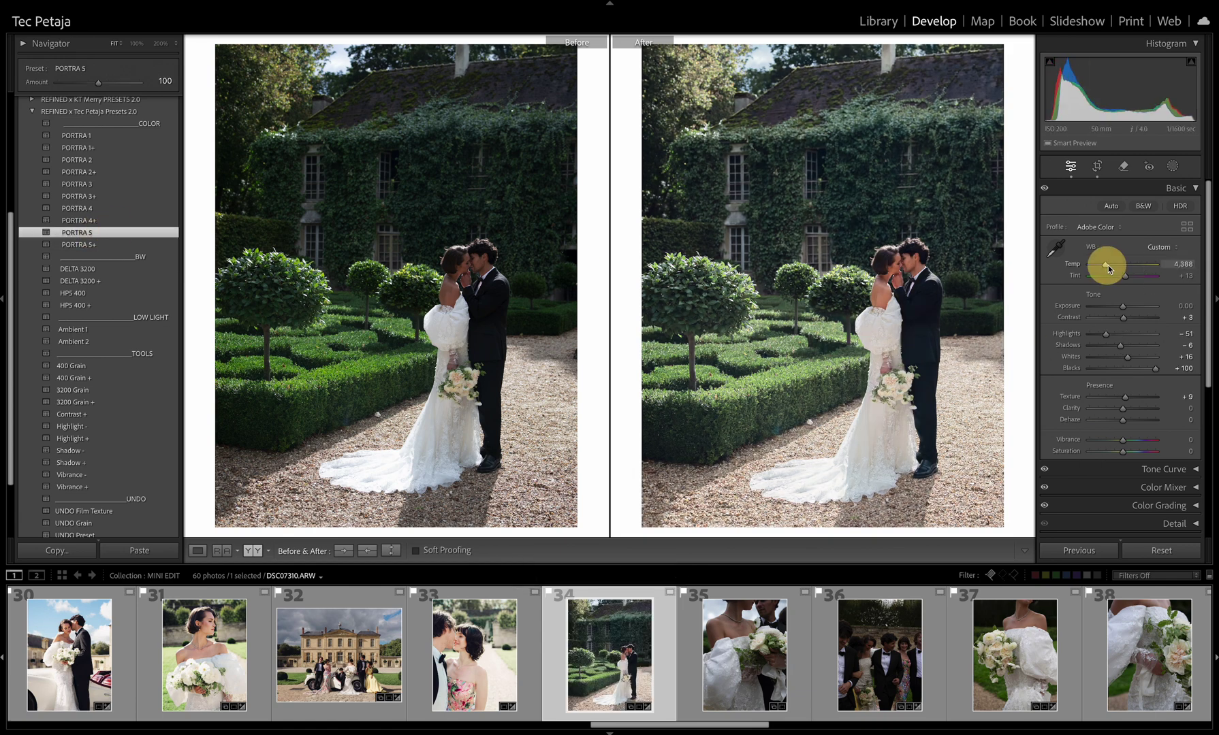
{"action": "left_click_drag", "start_coordinate": [1107, 265], "coordinate": [1124, 306]}
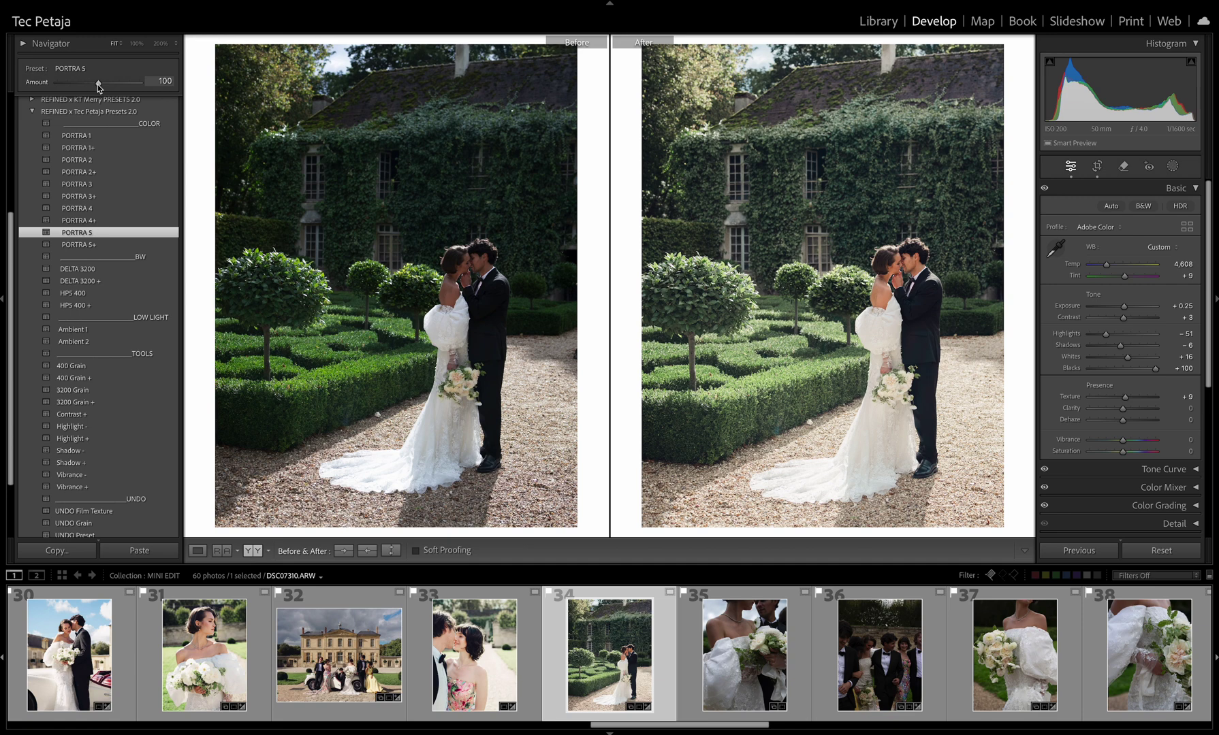
{"action": "mouse_move", "coordinate": [99, 85]}
{"action": "left_mouse_down"}
{"action": "mouse_move", "coordinate": [117, 83]}
{"action": "mouse_move", "coordinate": [82, 80]}
{"action": "left_mouse_up"}
Step: Apply PORTRA 5 at a slightly increased amount to the thirty-fifth photo, the bride's bouquet with the groom behind, with exposure +0.90
{"action": "key", "text": "Right"}
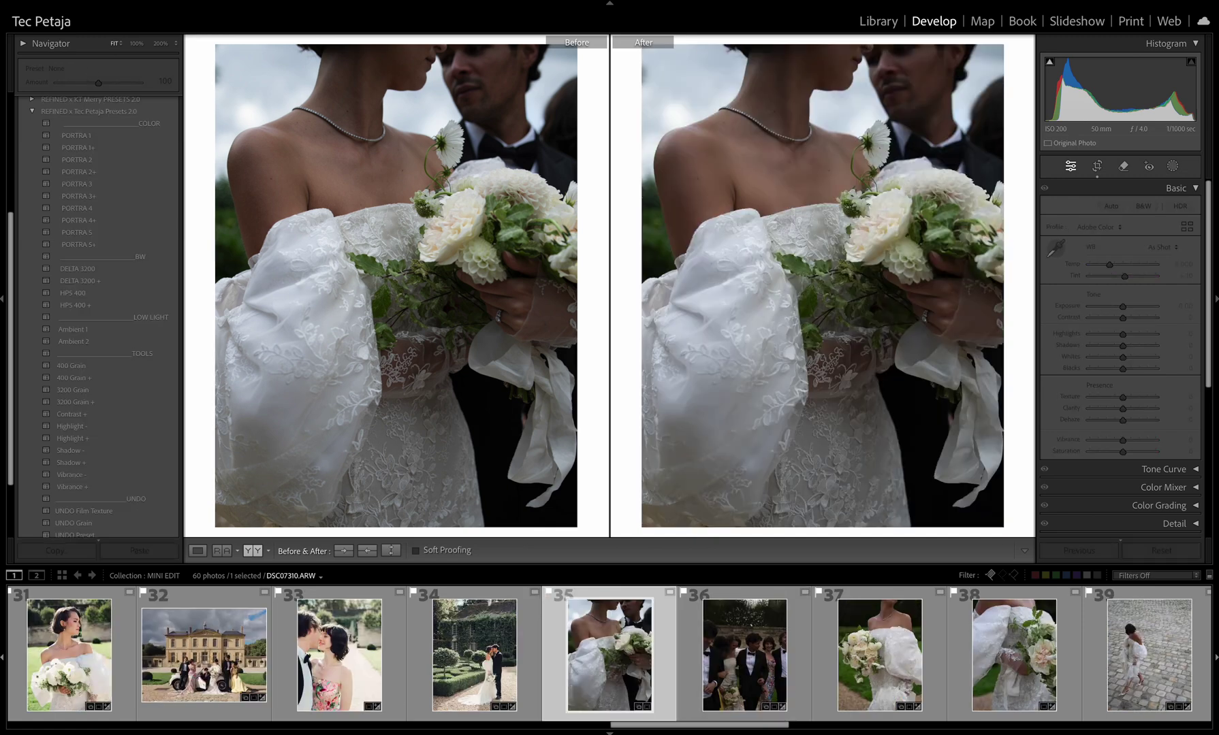
{"action": "left_click", "coordinate": [93, 232]}
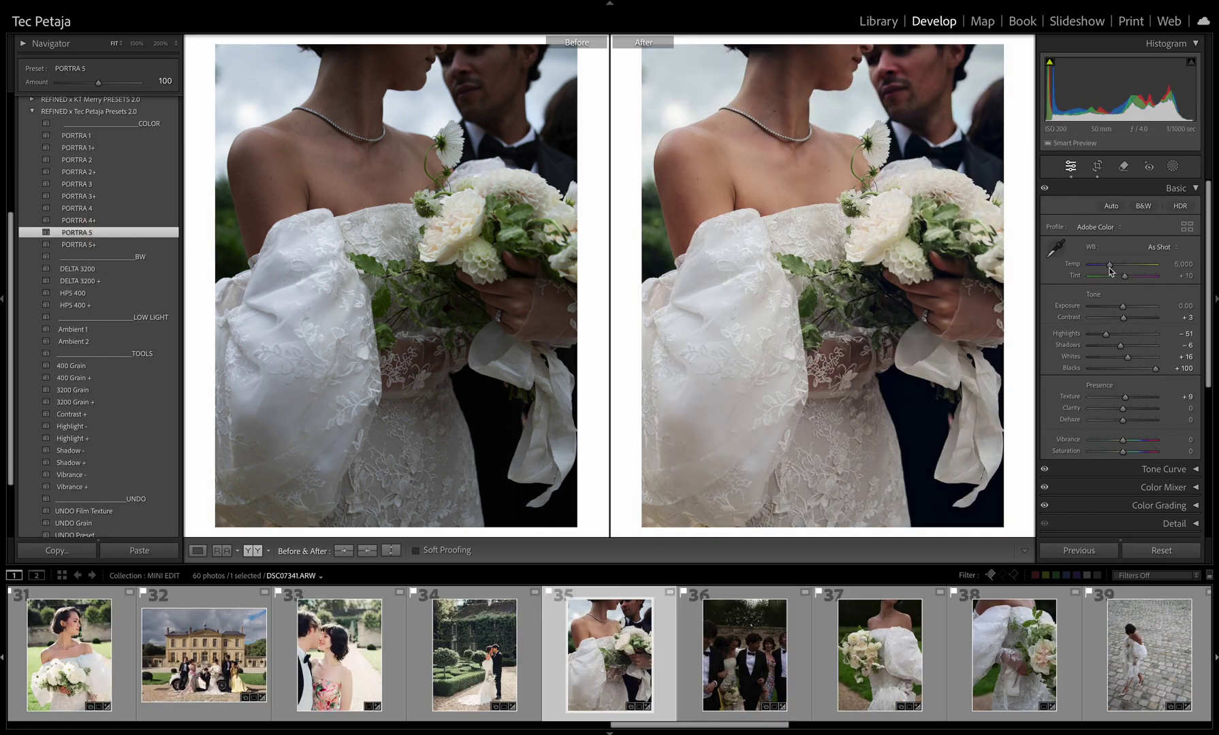
{"action": "left_click_drag", "start_coordinate": [1122, 307], "coordinate": [1127, 307]}
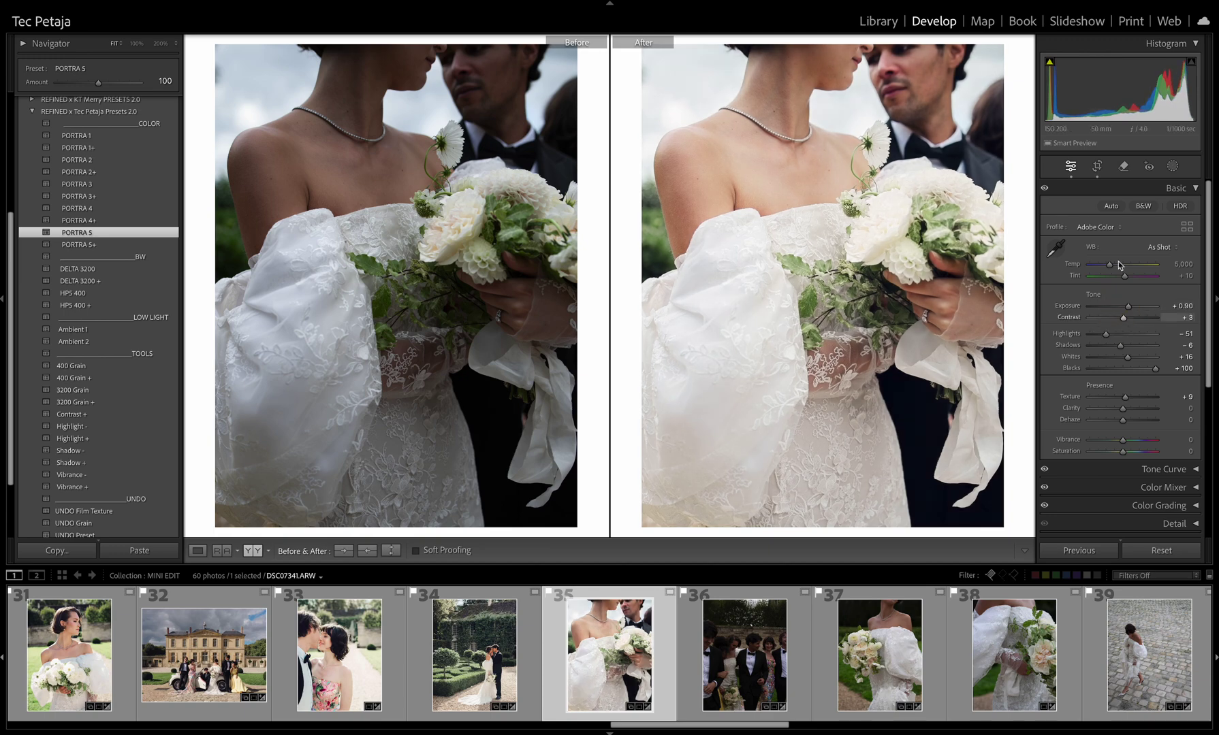
{"action": "left_click_drag", "start_coordinate": [99, 82], "coordinate": [108, 83]}
Step: Apply PORTRA 5 to the thirty-sixth photo, the wedding party by the stone wall, and raise its exposure
{"action": "key", "text": "Right"}
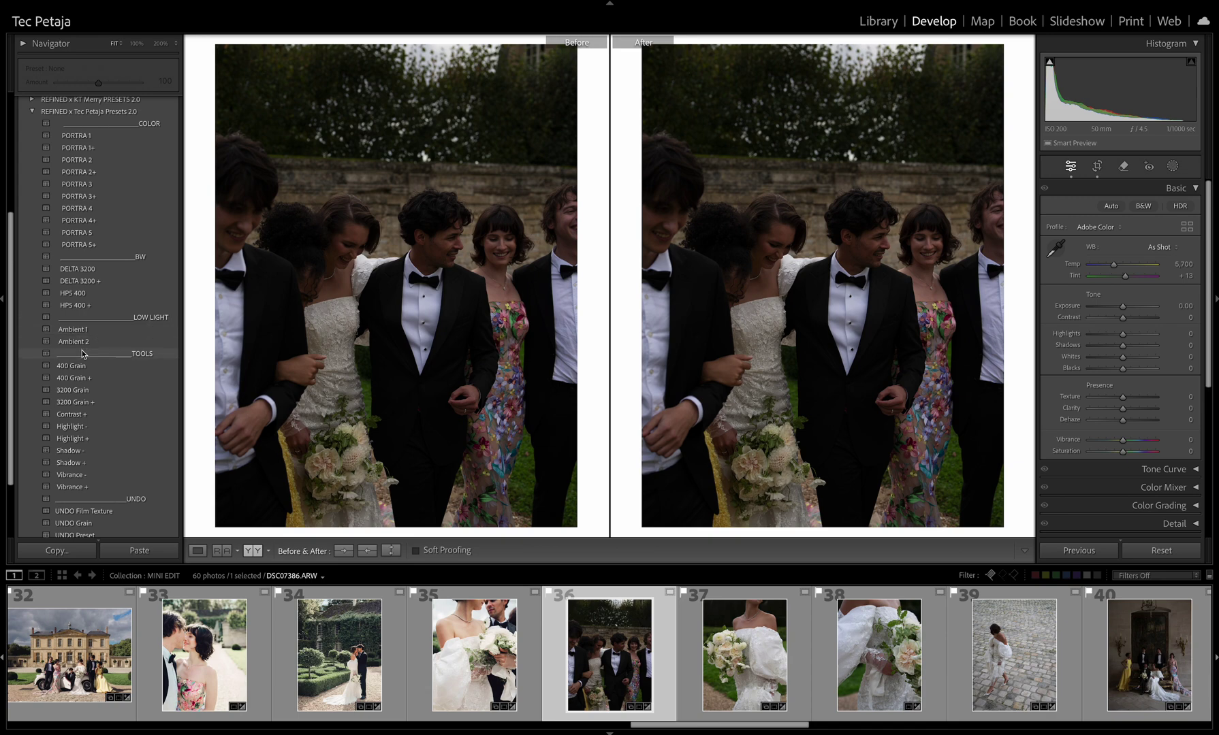
{"action": "left_click", "coordinate": [90, 232]}
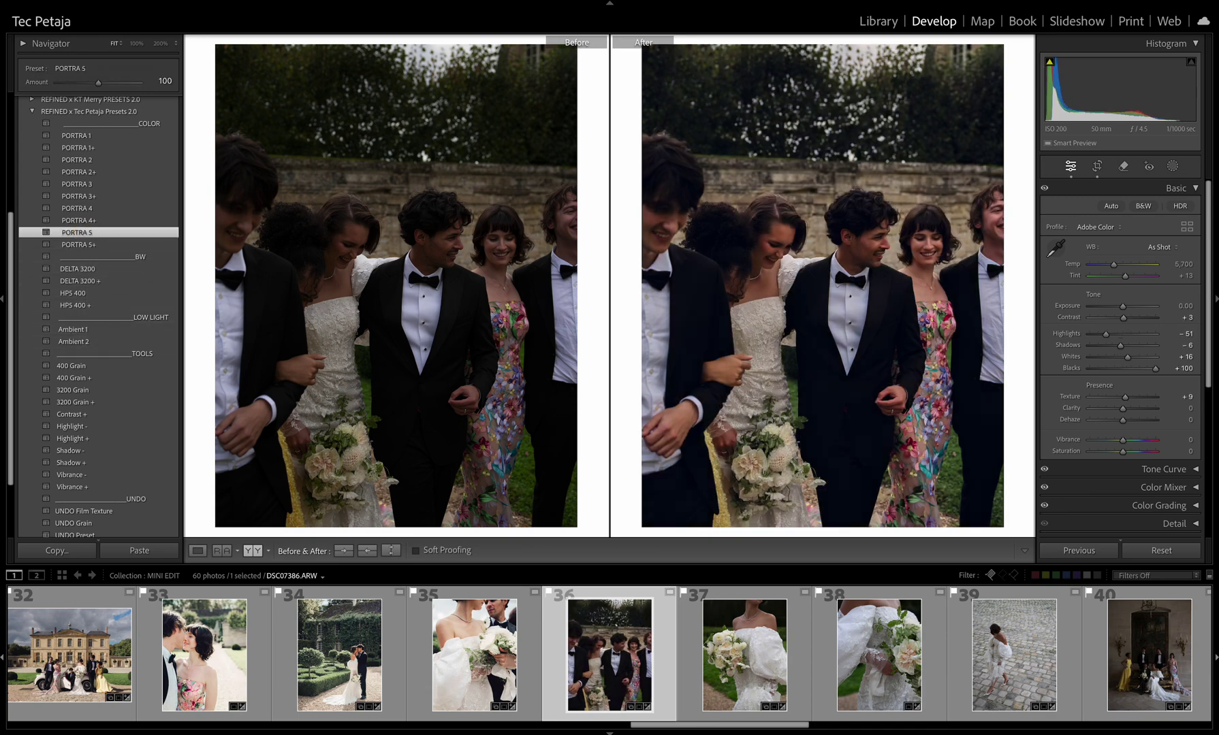
{"action": "mouse_move", "coordinate": [1123, 307]}
{"action": "left_mouse_down"}
{"action": "mouse_move", "coordinate": [1112, 265]}
{"action": "mouse_move", "coordinate": [1126, 279]}
{"action": "mouse_move", "coordinate": [1125, 320]}
{"action": "mouse_move", "coordinate": [1131, 309]}
{"action": "left_mouse_up"}
Step: Apply PORTRA 5 to the thirty-seventh photo, the bride holding her bouquet on the lawn, with exposure +0.40, temperature 5,192 and tint +24
{"action": "key", "text": "Right"}
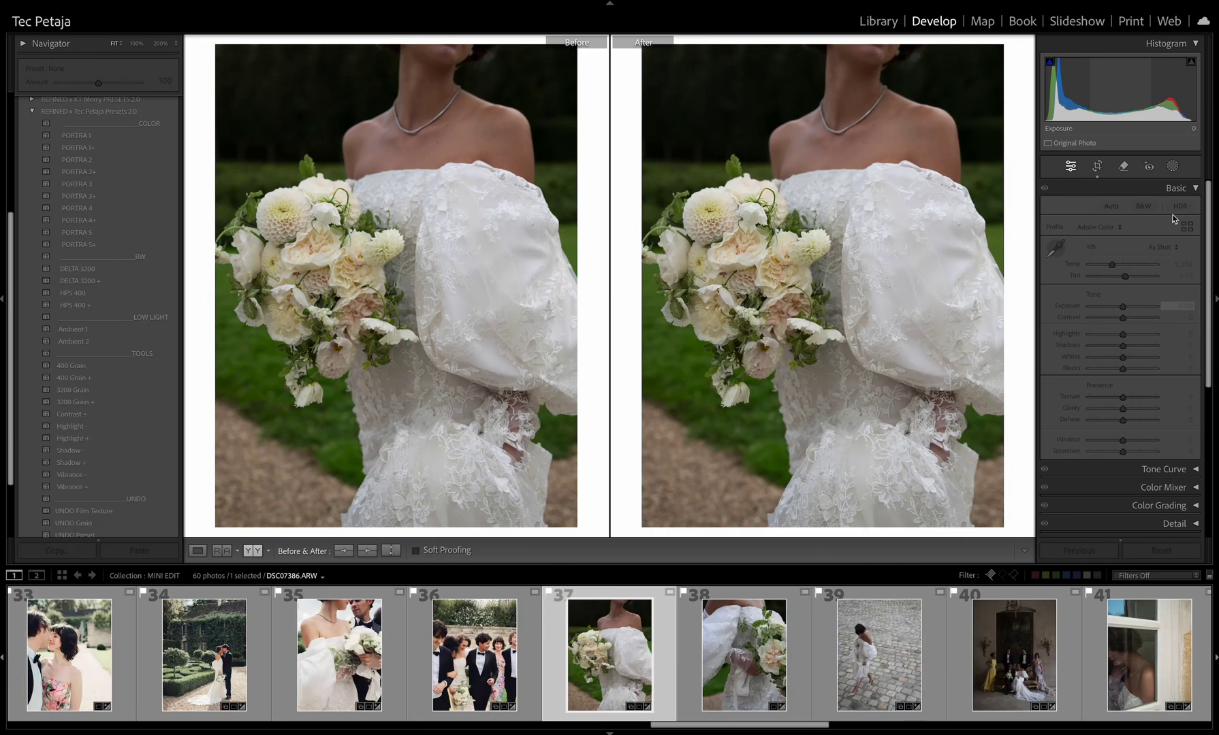
{"action": "left_click", "coordinate": [102, 232]}
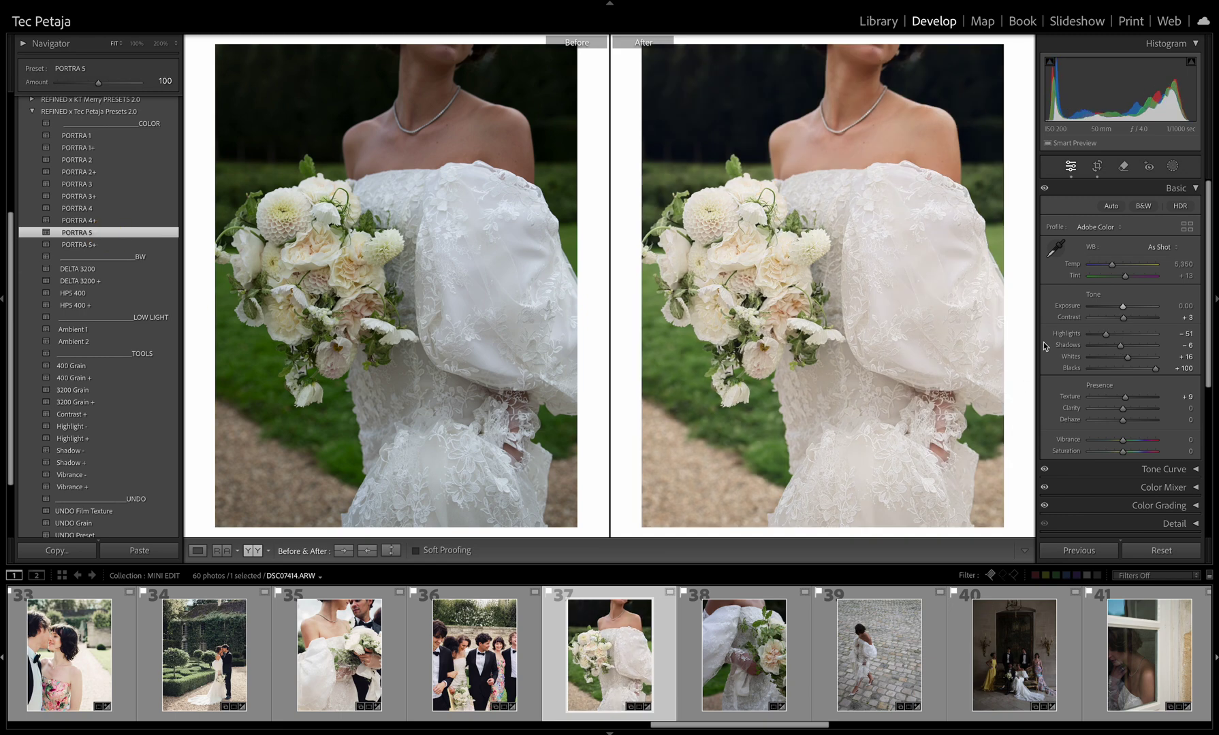
{"action": "left_click_drag", "start_coordinate": [1123, 307], "coordinate": [1112, 270]}
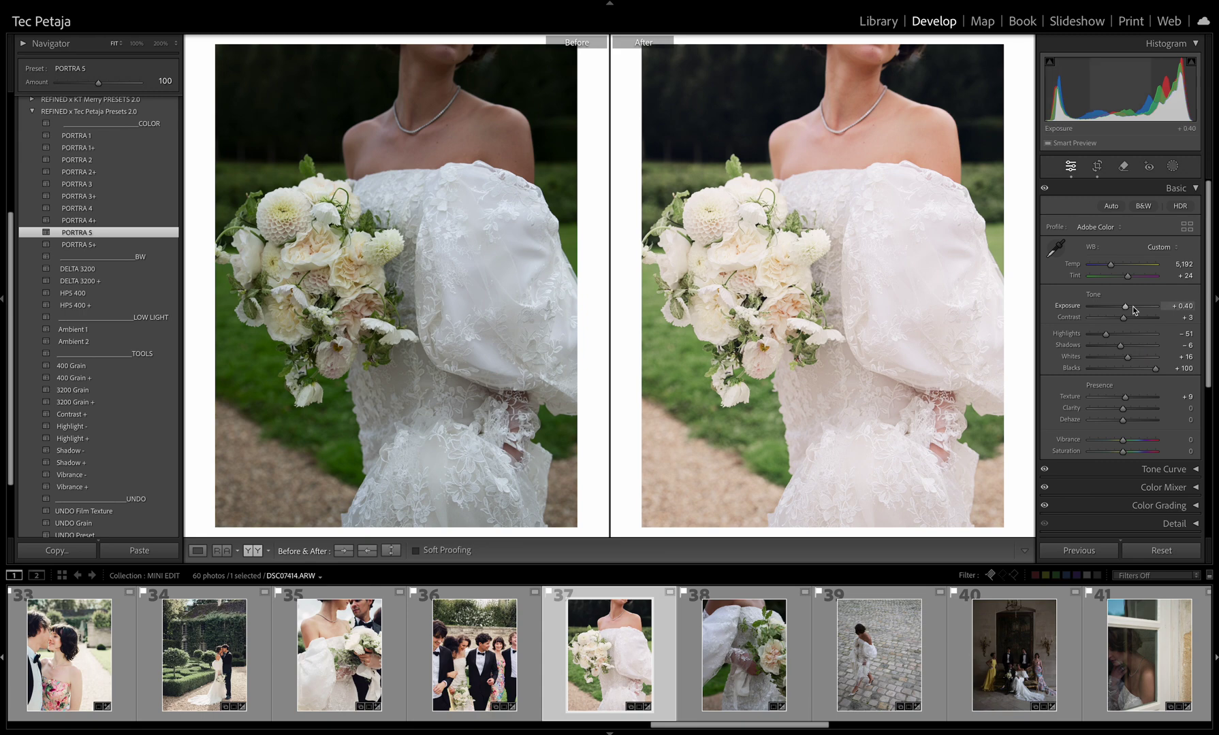
Step: Apply the HPS 400 black-and-white preset at amount 120 to the thirty-eighth photo, the close-up of the lace sleeve and bouquet
{"action": "key", "text": "Right"}
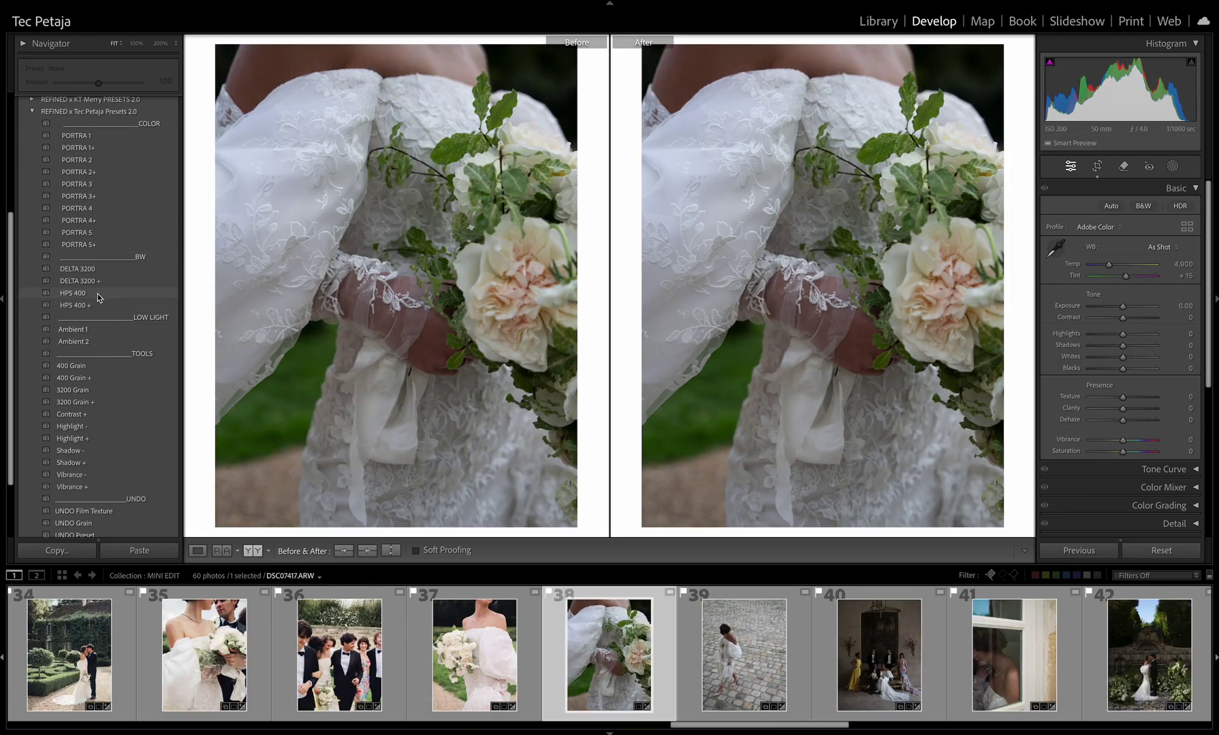
{"action": "left_click", "coordinate": [98, 294]}
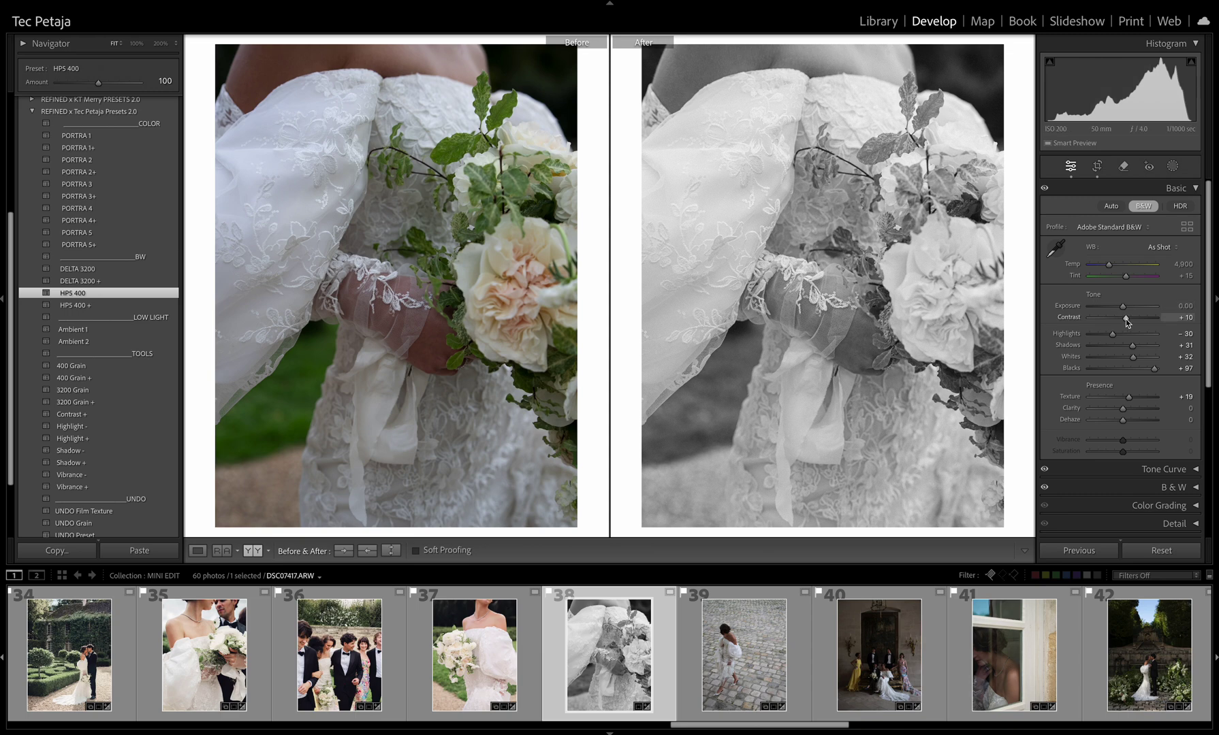
{"action": "left_click_drag", "start_coordinate": [98, 82], "coordinate": [111, 86]}
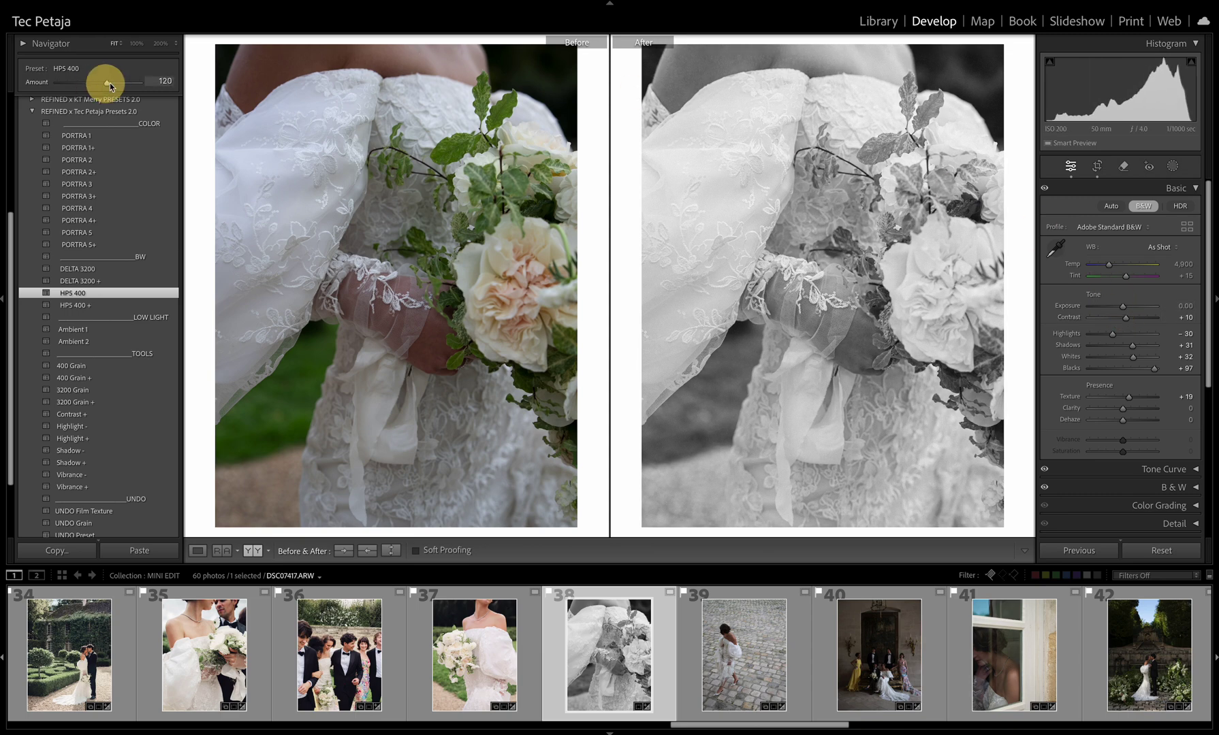
Step: Apply HPS 400 at amount about 133 to the thirty-ninth photo, the bride walking on cobblestones, and fine-tune its exposure
{"action": "key", "text": "Right"}
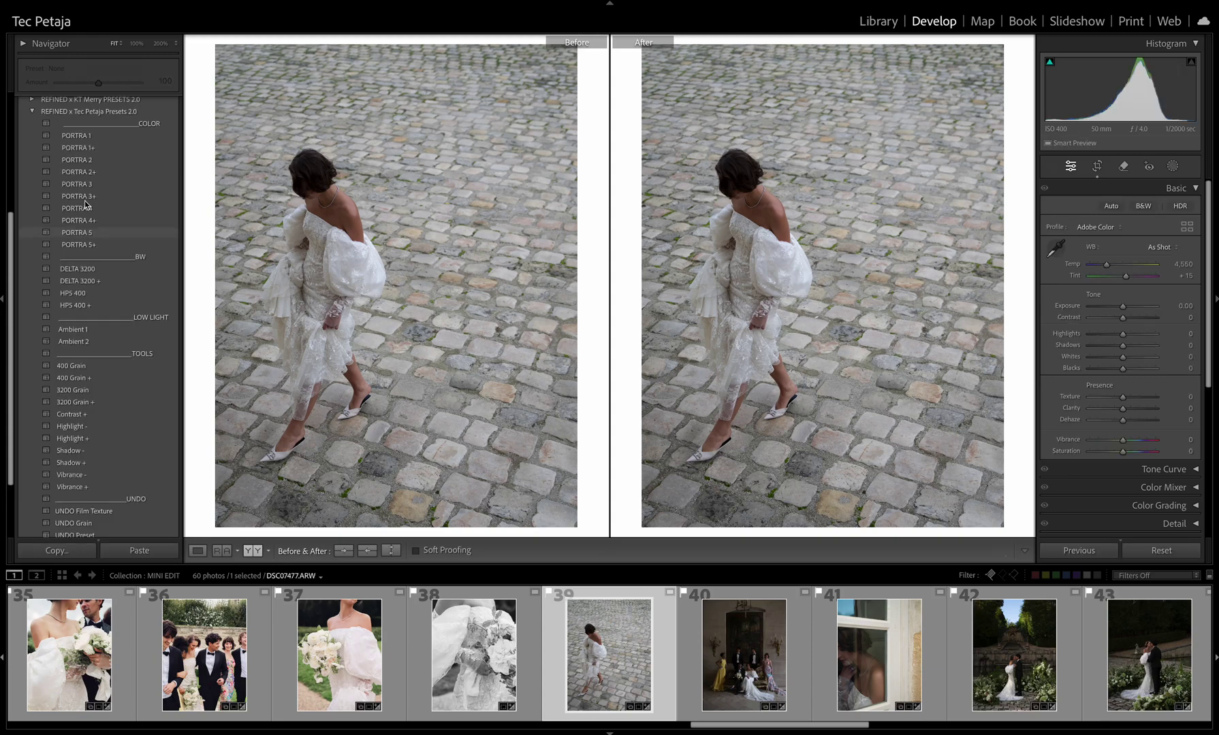
{"action": "left_click", "coordinate": [95, 295]}
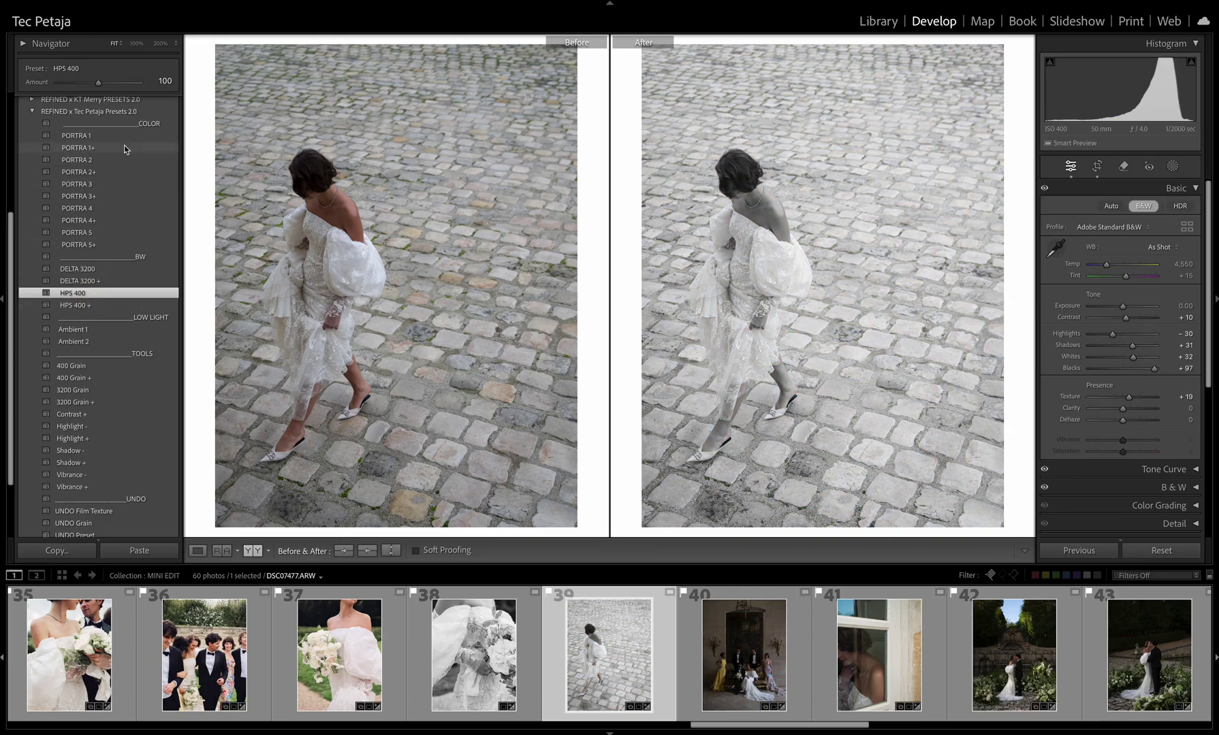
{"action": "left_click_drag", "start_coordinate": [98, 85], "coordinate": [115, 84]}
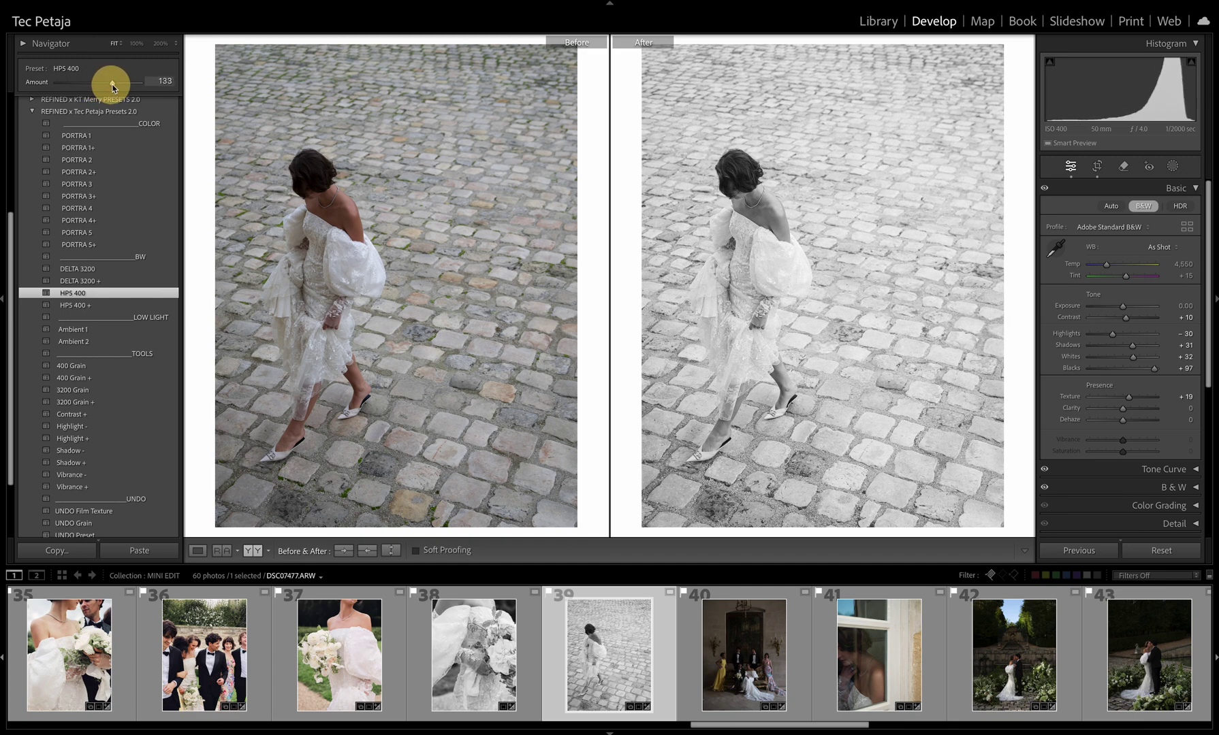
{"action": "left_click_drag", "start_coordinate": [1122, 308], "coordinate": [1122, 310]}
Step: Apply PORTRA 5 to the fortieth photo, the group before the tapestry, with exposure +0.90, shadows +17, temperature 4,211 and tint +11
{"action": "key", "text": "Right"}
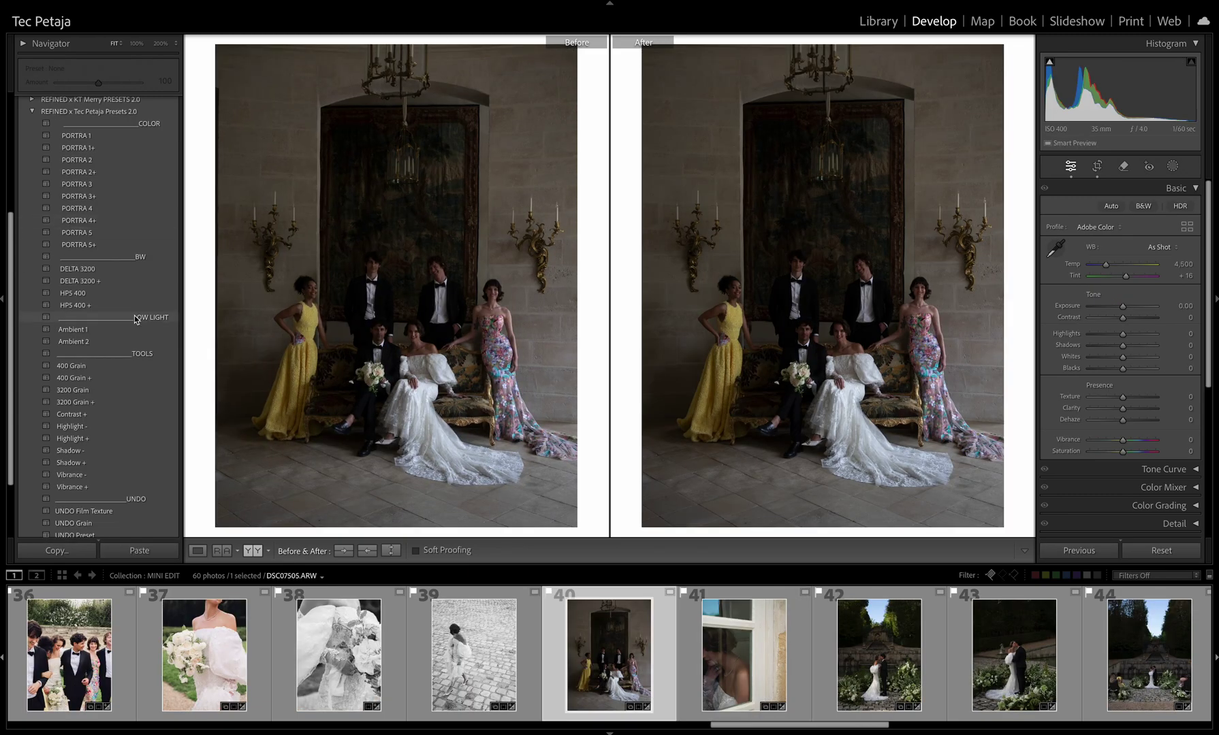
{"action": "left_click", "coordinate": [90, 233]}
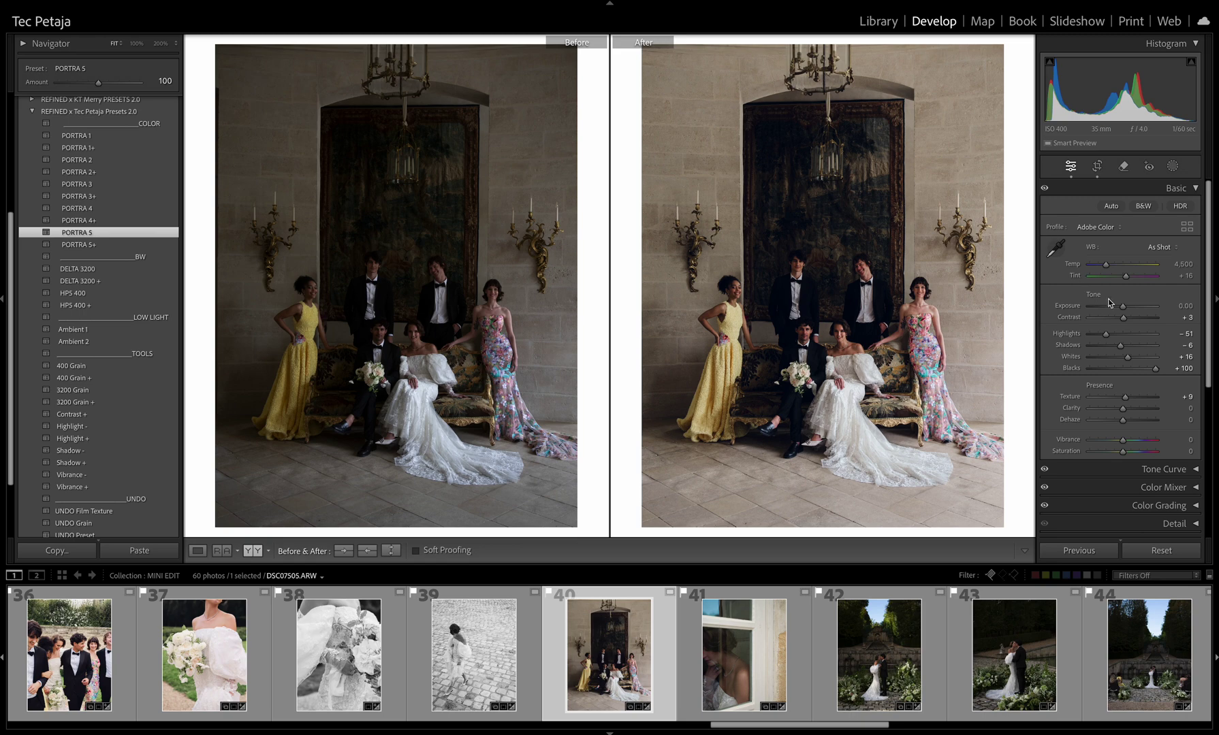
{"action": "left_click_drag", "start_coordinate": [1124, 308], "coordinate": [1125, 279]}
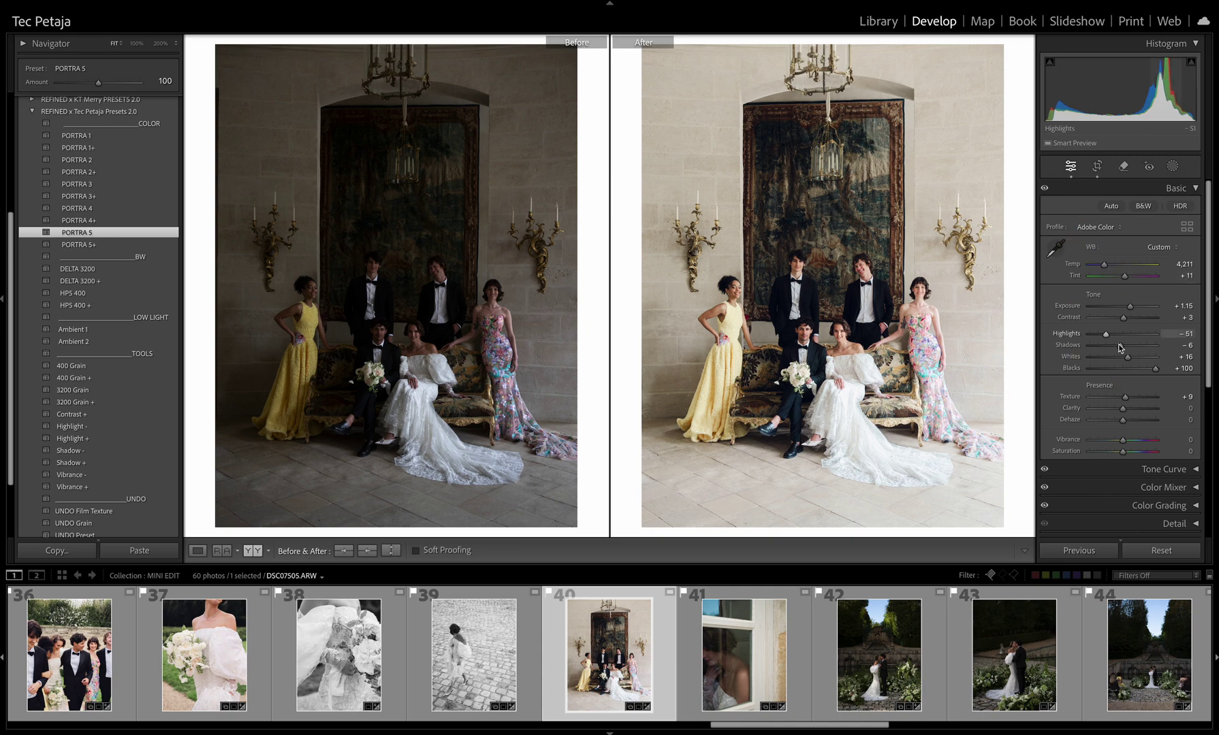
{"action": "left_click_drag", "start_coordinate": [1119, 346], "coordinate": [1130, 309]}
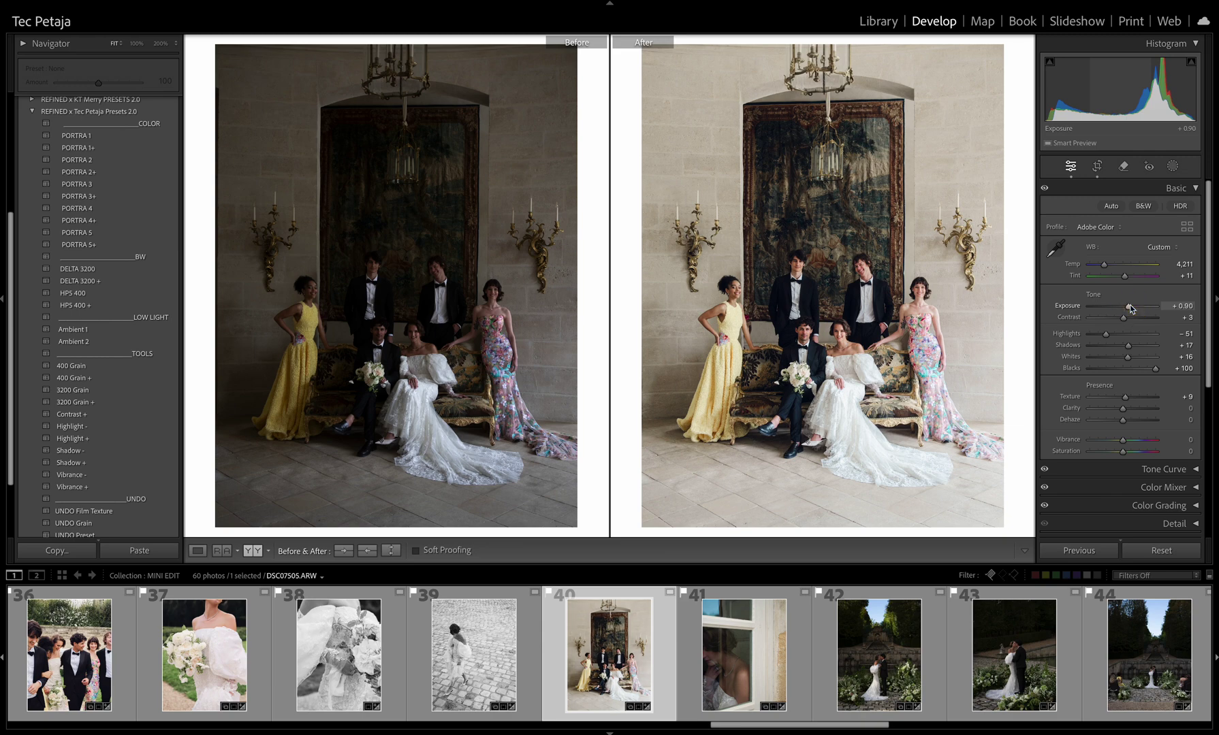
Step: Apply HPS 400 + to the forty-first photo, the bride behind the window, with exposure about +0.70
{"action": "key", "text": "Right"}
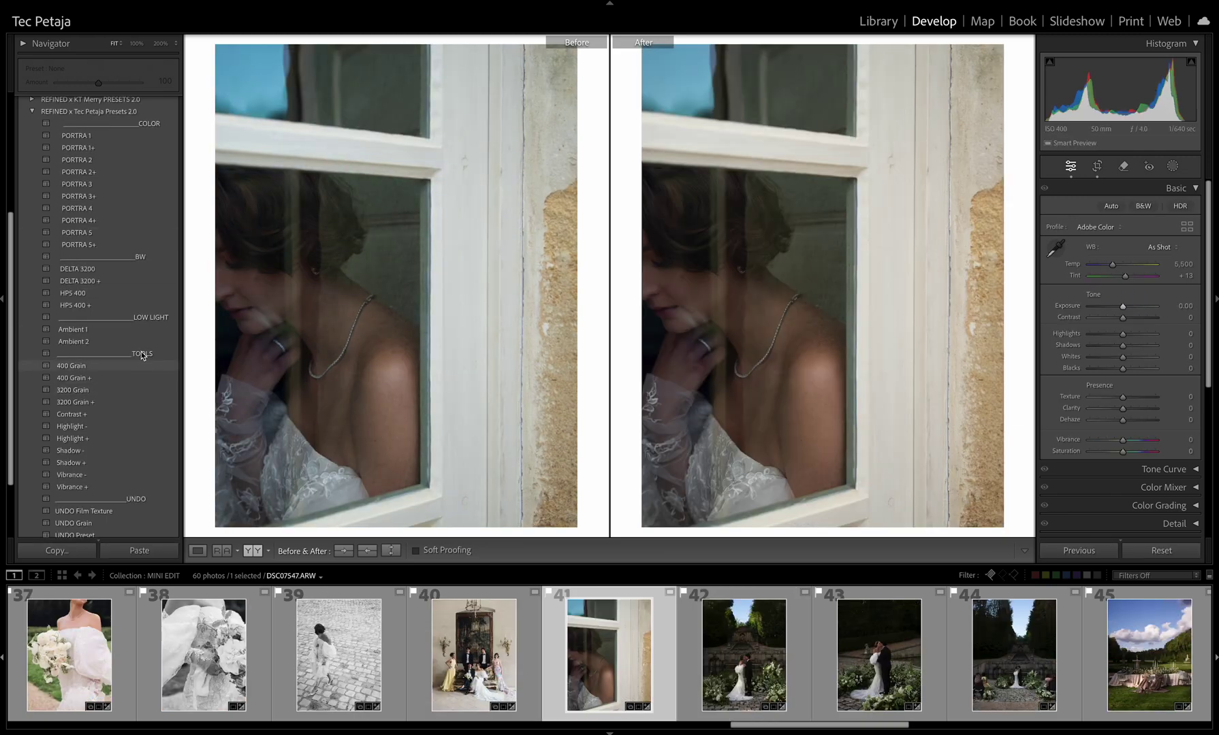
{"action": "left_click", "coordinate": [79, 305]}
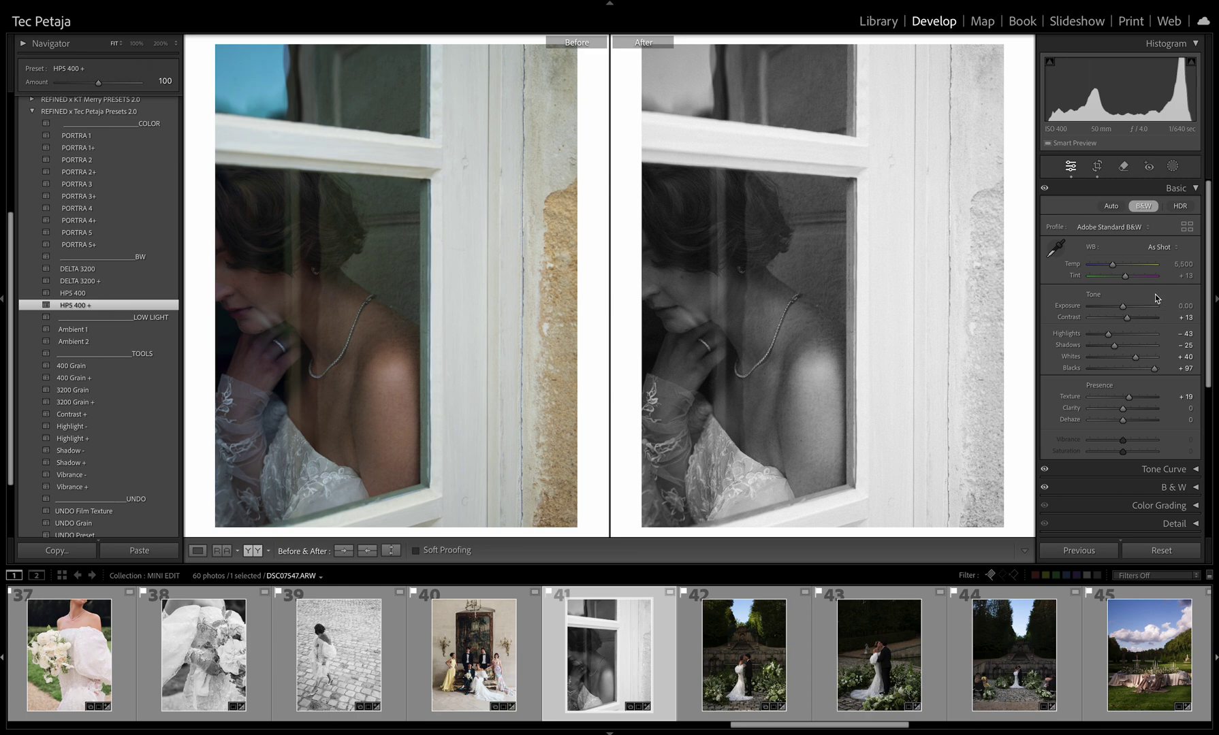
{"action": "left_click_drag", "start_coordinate": [1123, 307], "coordinate": [1125, 306]}
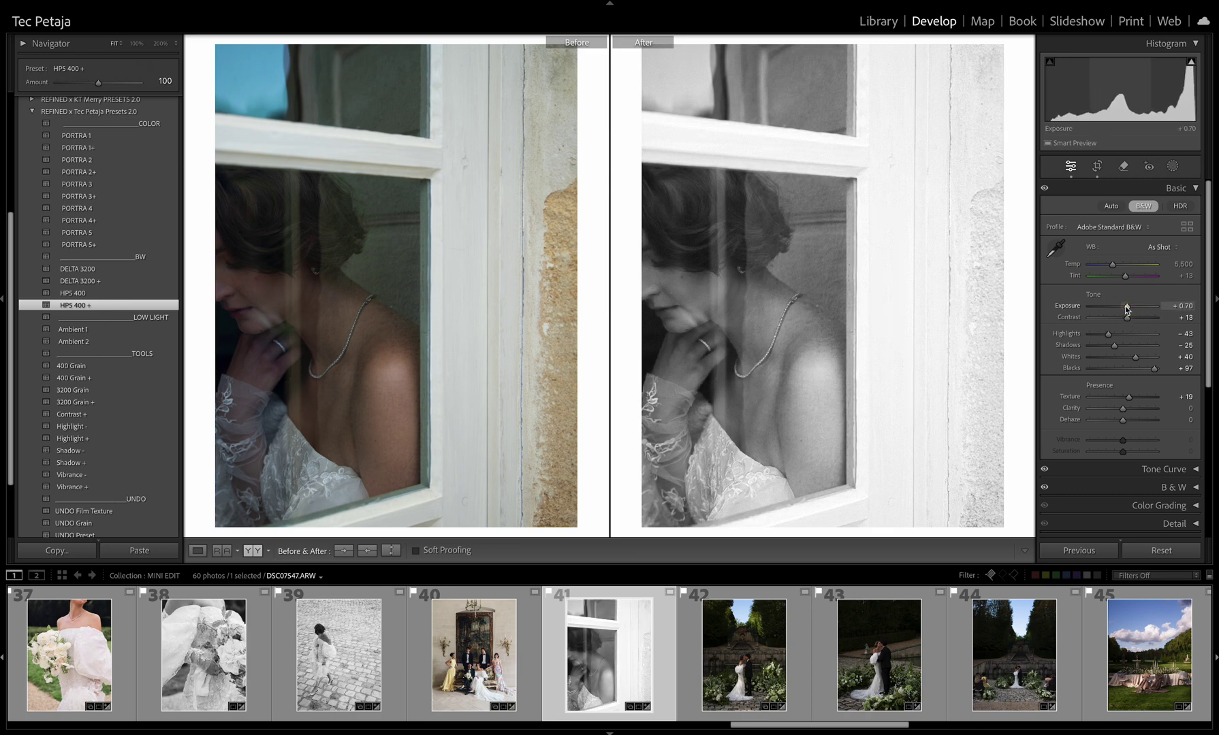
Step: Apply PORTRA 5 to the forty-second photo, the couple kissing among the flowers before the stone fountain, with exposure +0.85
{"action": "key", "text": "Right"}
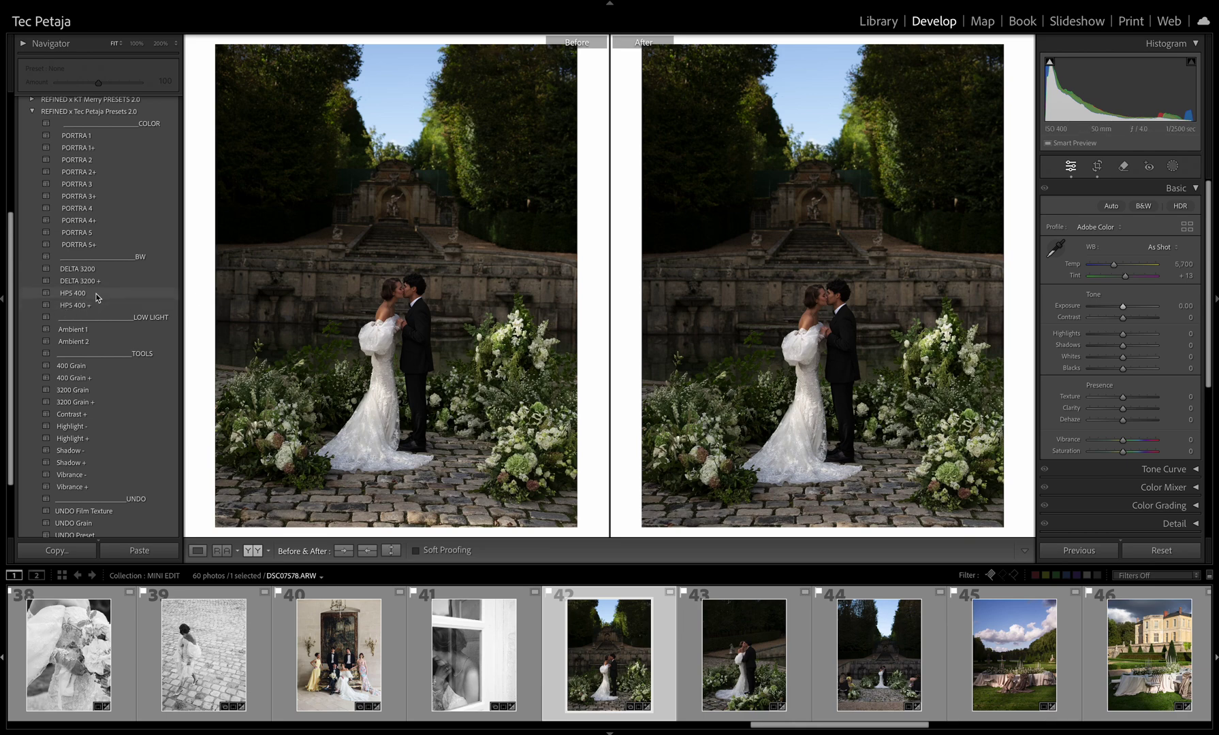
{"action": "left_click", "coordinate": [86, 231]}
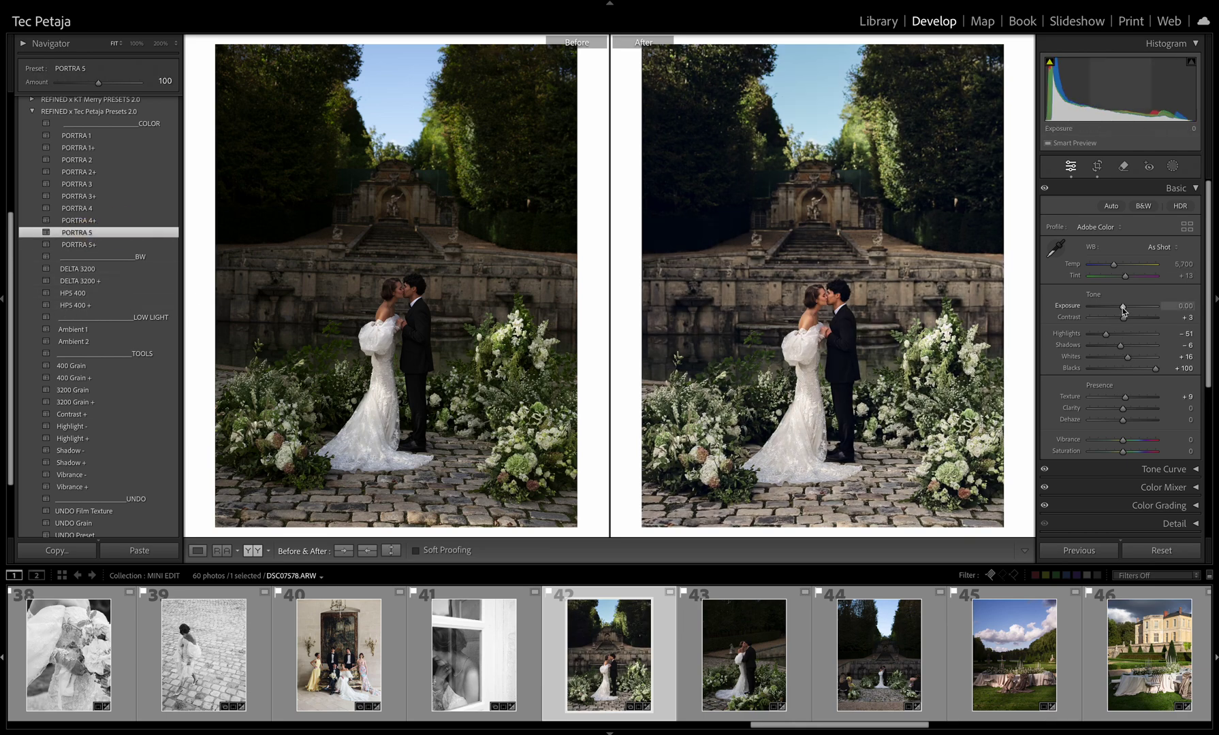
{"action": "left_click_drag", "start_coordinate": [1123, 311], "coordinate": [1128, 308]}
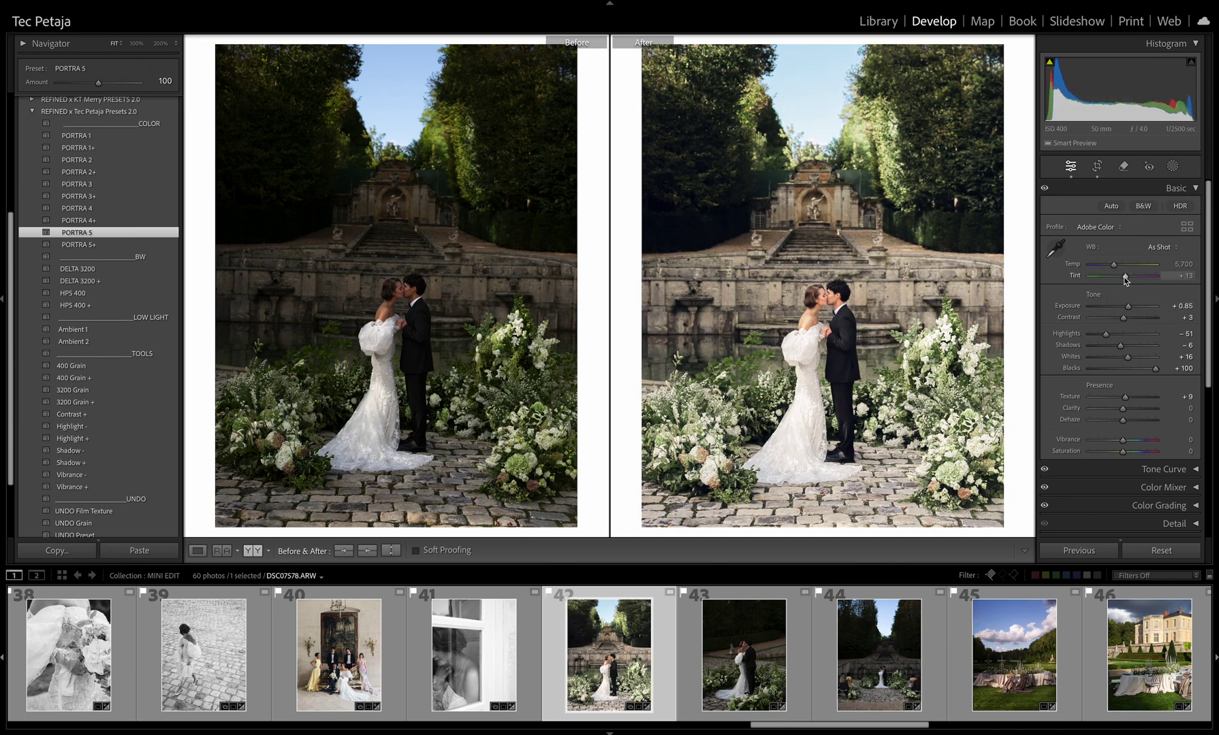
Step: Inspect the kissing couple up close, then try tint +18 on the forty-second photo and undo it
{"action": "left_click", "coordinate": [798, 309]}
{"action": "left_click_drag", "start_coordinate": [798, 309], "coordinate": [813, 190]}
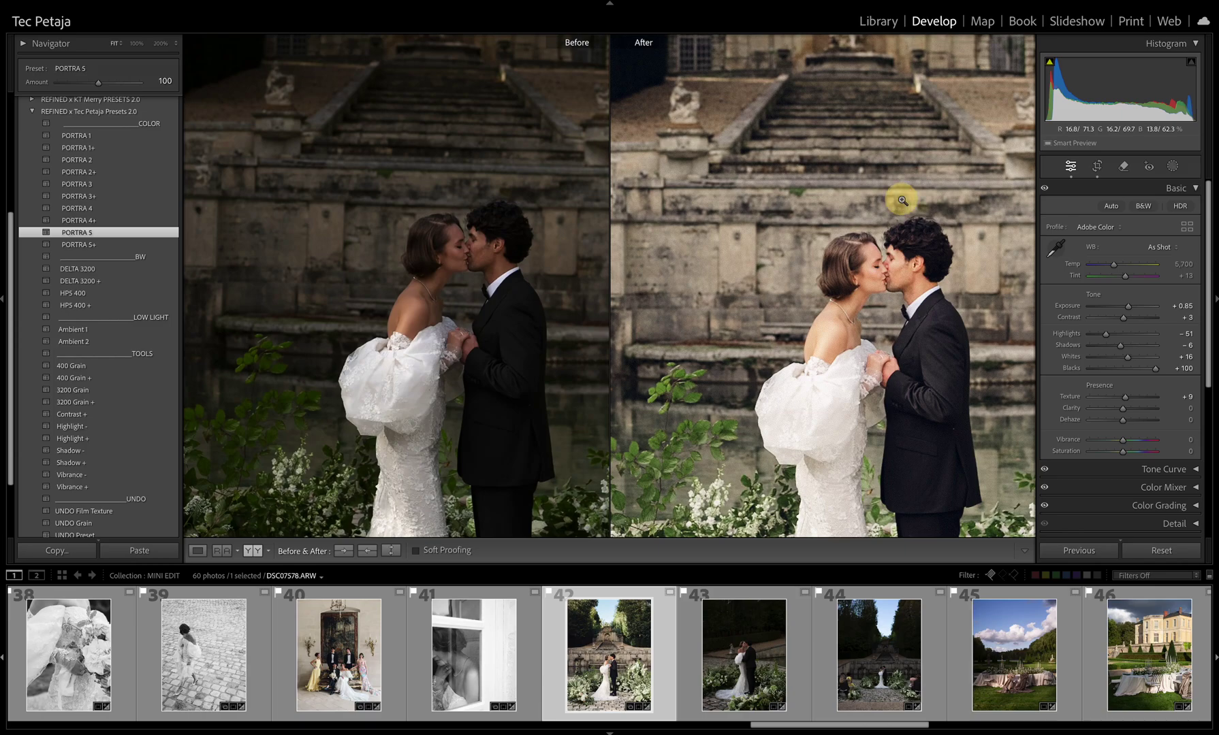
{"action": "left_click", "coordinate": [899, 198]}
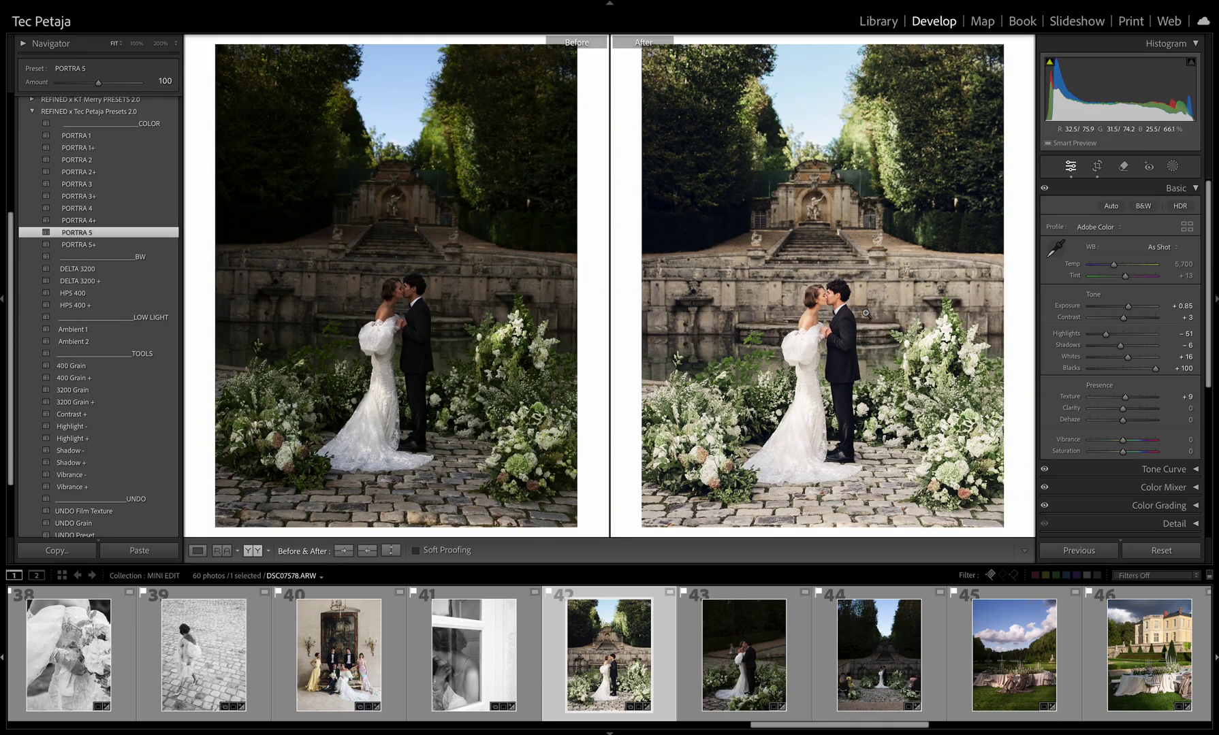
{"action": "left_click", "coordinate": [817, 307]}
{"action": "left_click_drag", "start_coordinate": [817, 306], "coordinate": [824, 208]}
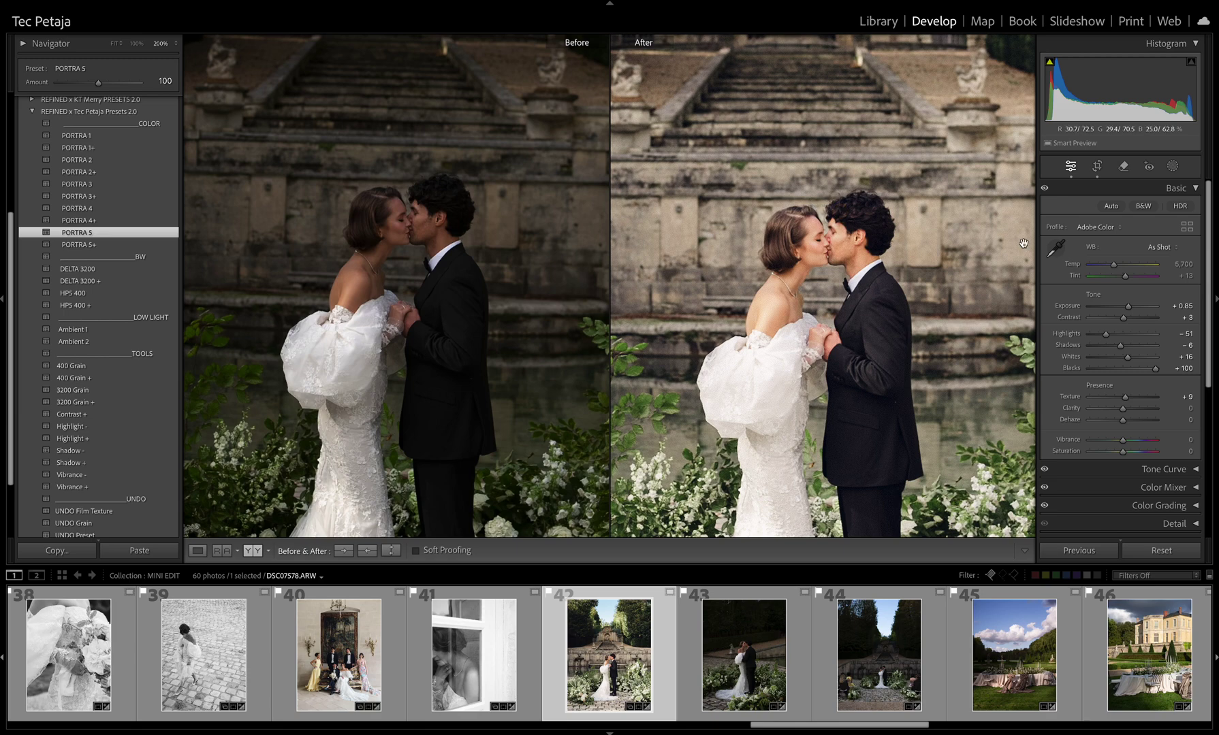
{"action": "left_click", "coordinate": [961, 186]}
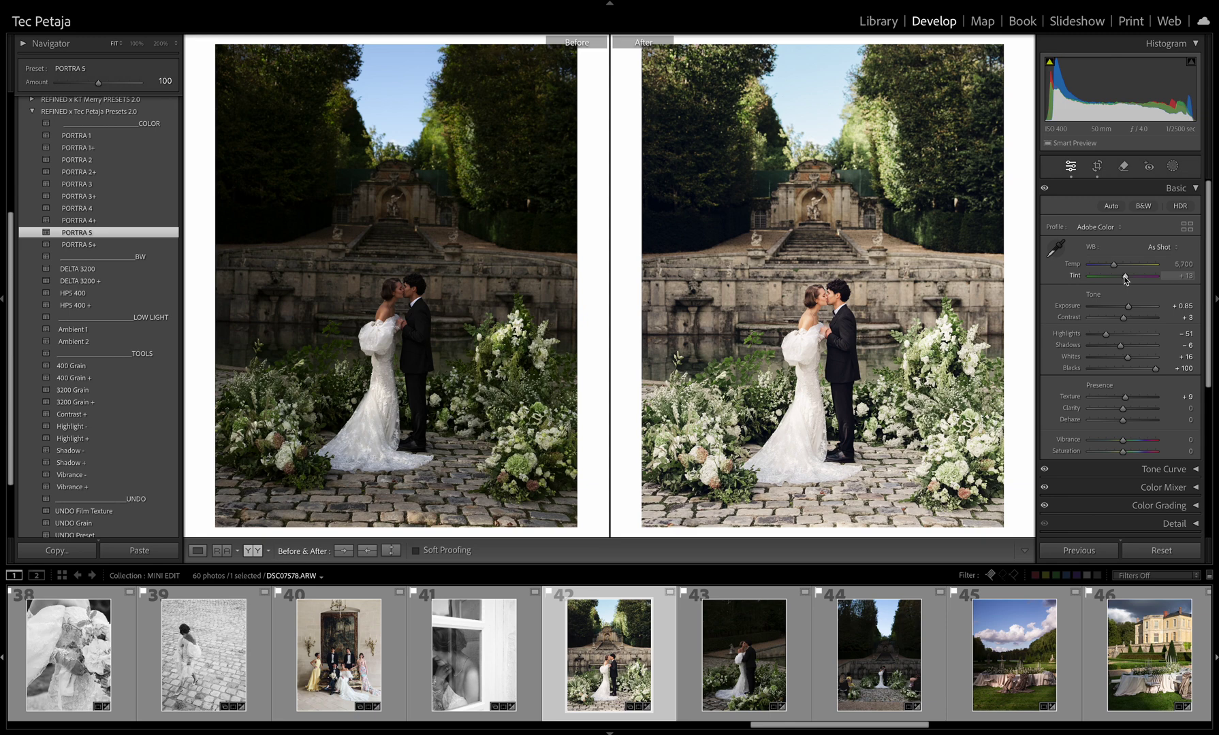
{"action": "left_click_drag", "start_coordinate": [1125, 279], "coordinate": [1126, 279]}
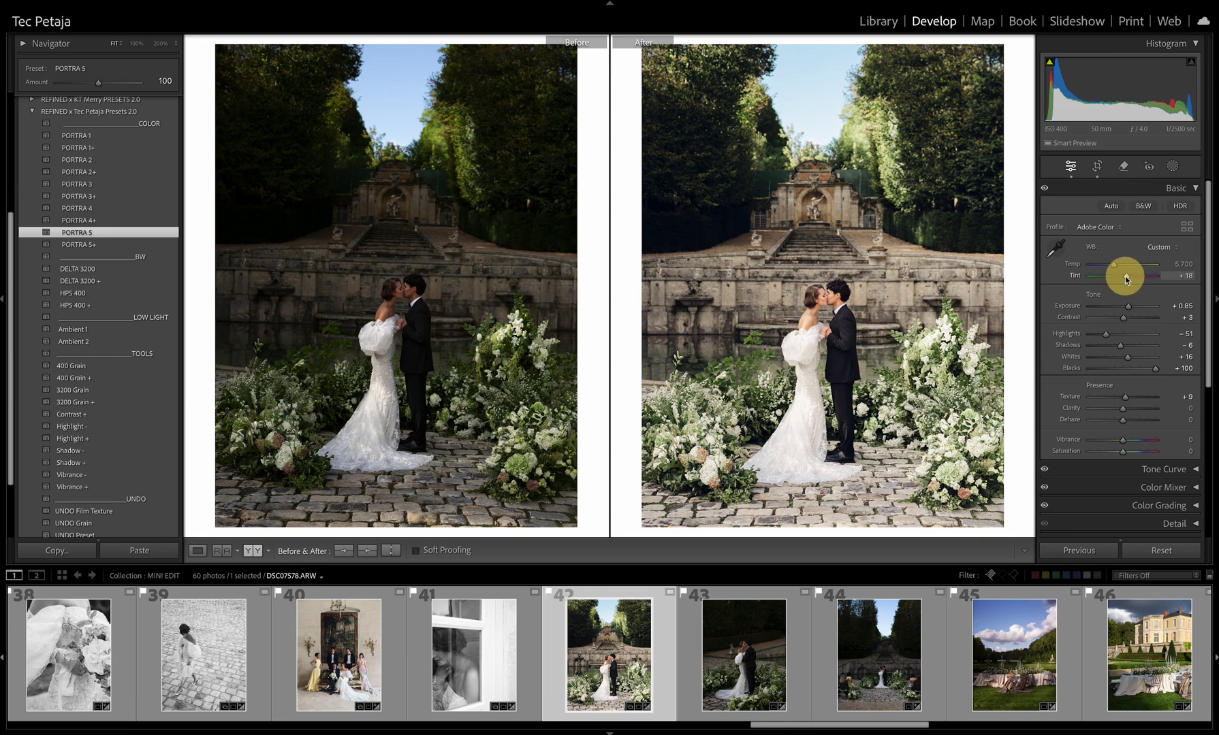
{"action": "key", "text": "ctrl+z"}
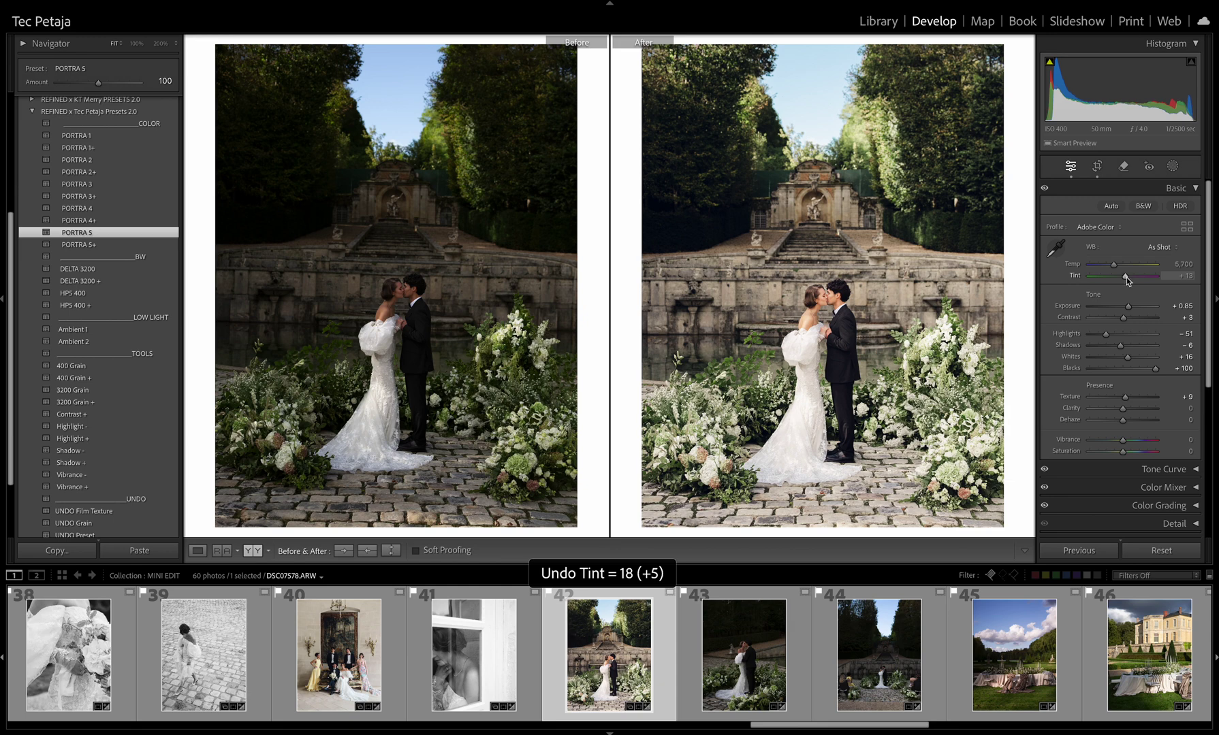
Step: Set tint +18 on the forty-second photo and apply PORTRA 5 to the forty-third with exposure +0.85, temperature 5,981 and tint +15
{"action": "left_click_drag", "start_coordinate": [1126, 277], "coordinate": [1128, 276]}
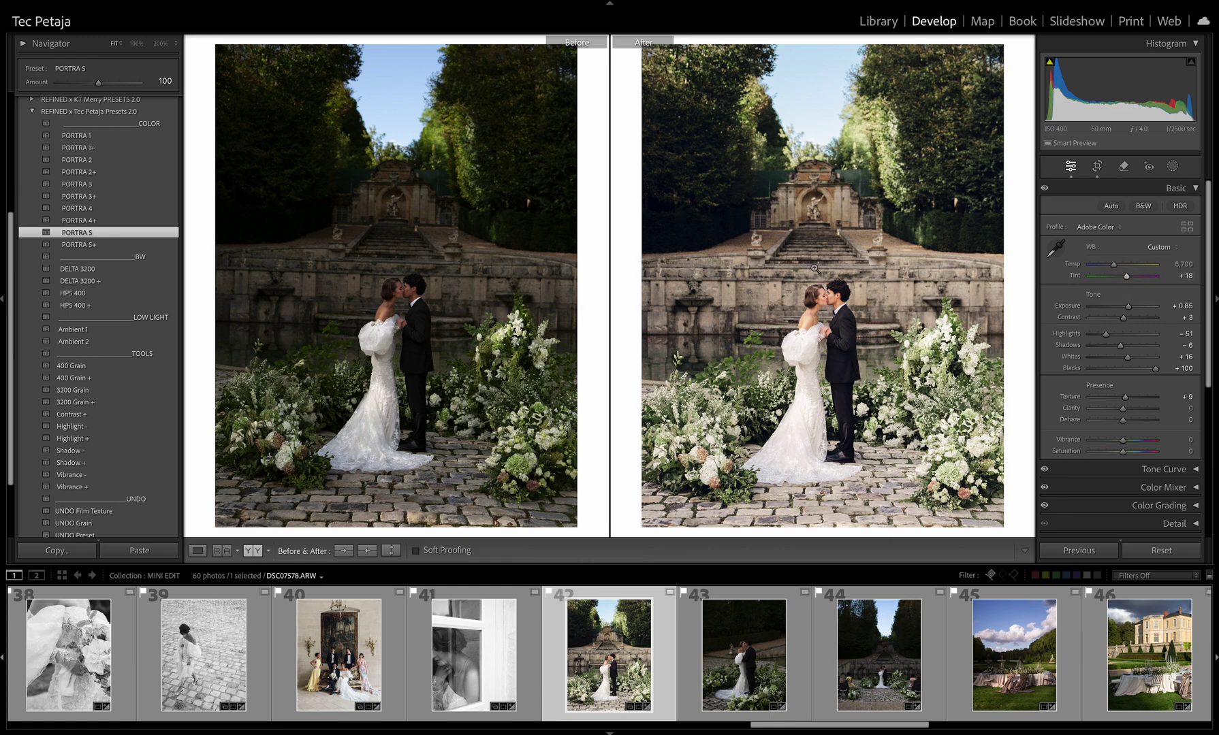
{"action": "key", "text": "Right"}
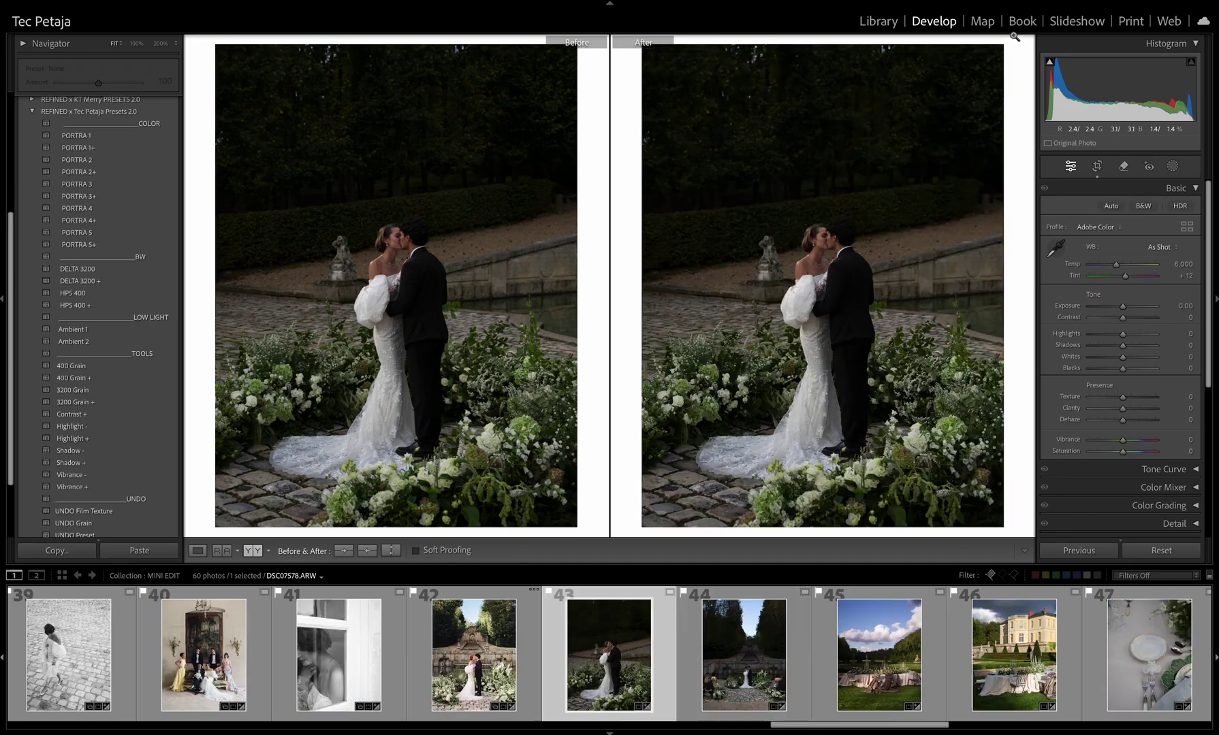
{"action": "left_click", "coordinate": [88, 233]}
{"action": "left_click_drag", "start_coordinate": [1122, 307], "coordinate": [1118, 269]}
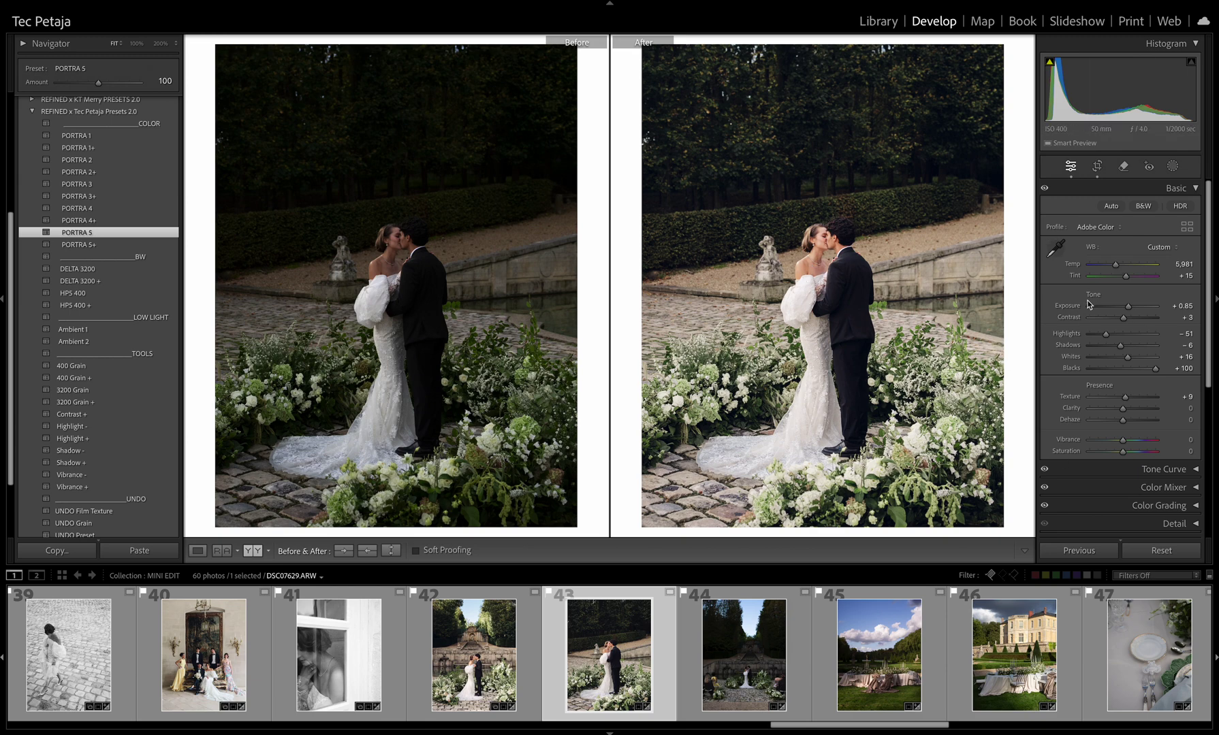
Step: Apply PORTRA 5 to the forty-fourth photo, the wide ceremony view, with exposure +0.65, temperature 5,730 and shadows +31
{"action": "key", "text": "Right"}
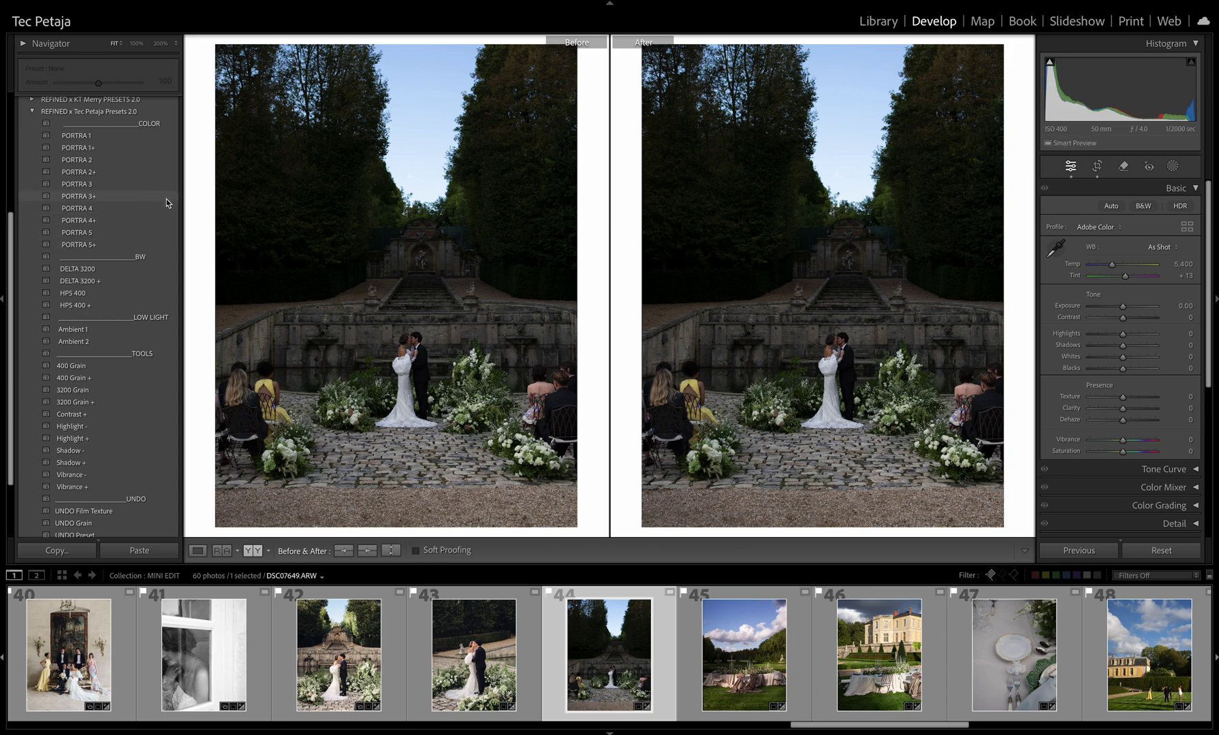
{"action": "left_click", "coordinate": [116, 233]}
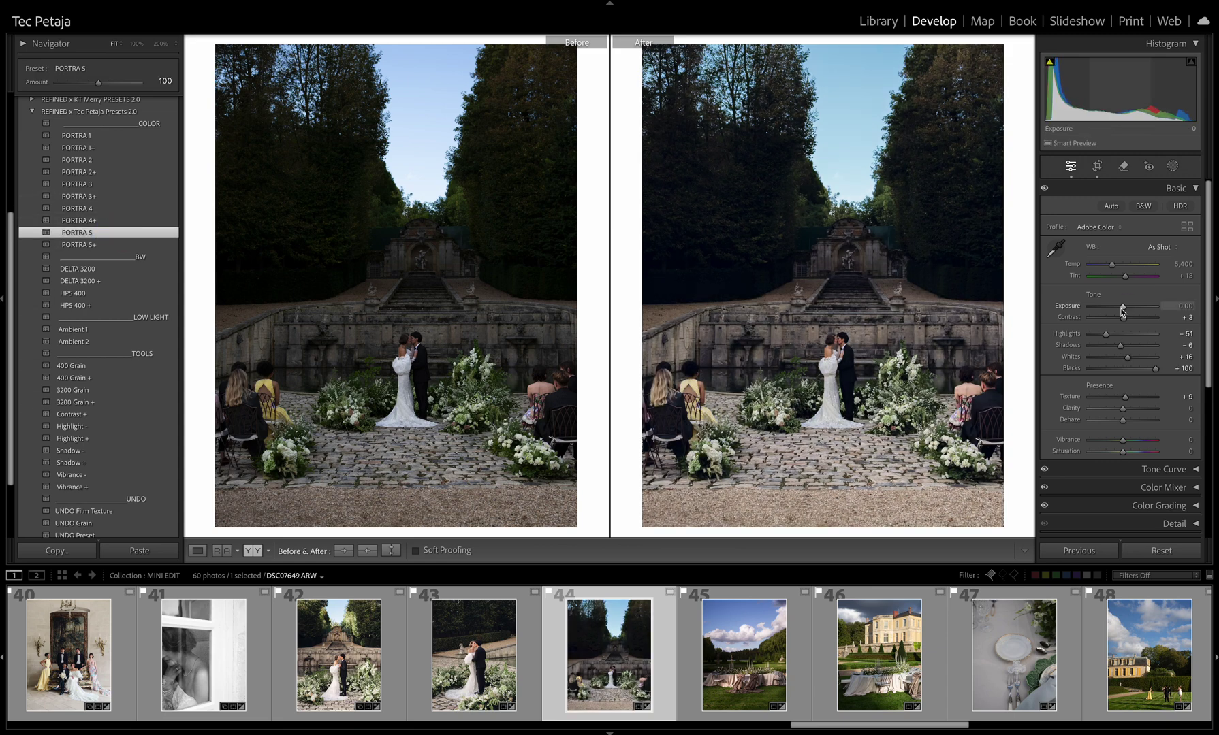
{"action": "left_click_drag", "start_coordinate": [1122, 306], "coordinate": [1110, 266]}
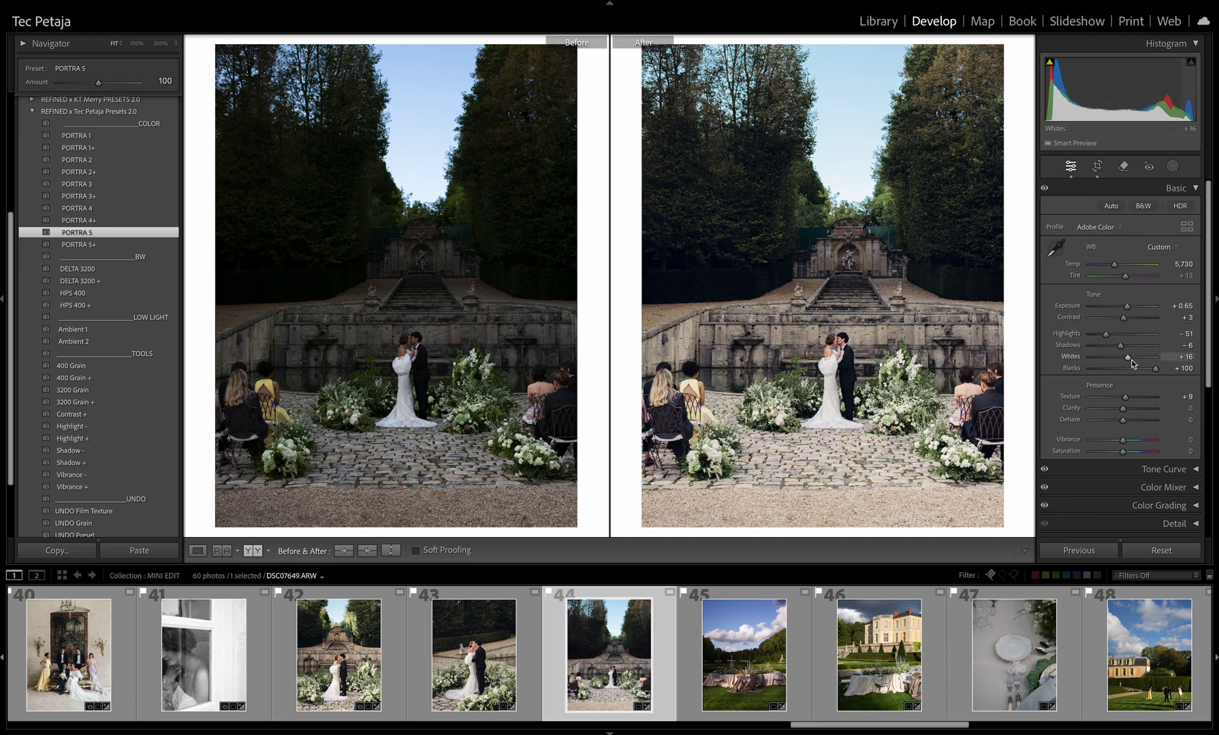
{"action": "left_click_drag", "start_coordinate": [1120, 346], "coordinate": [1131, 342]}
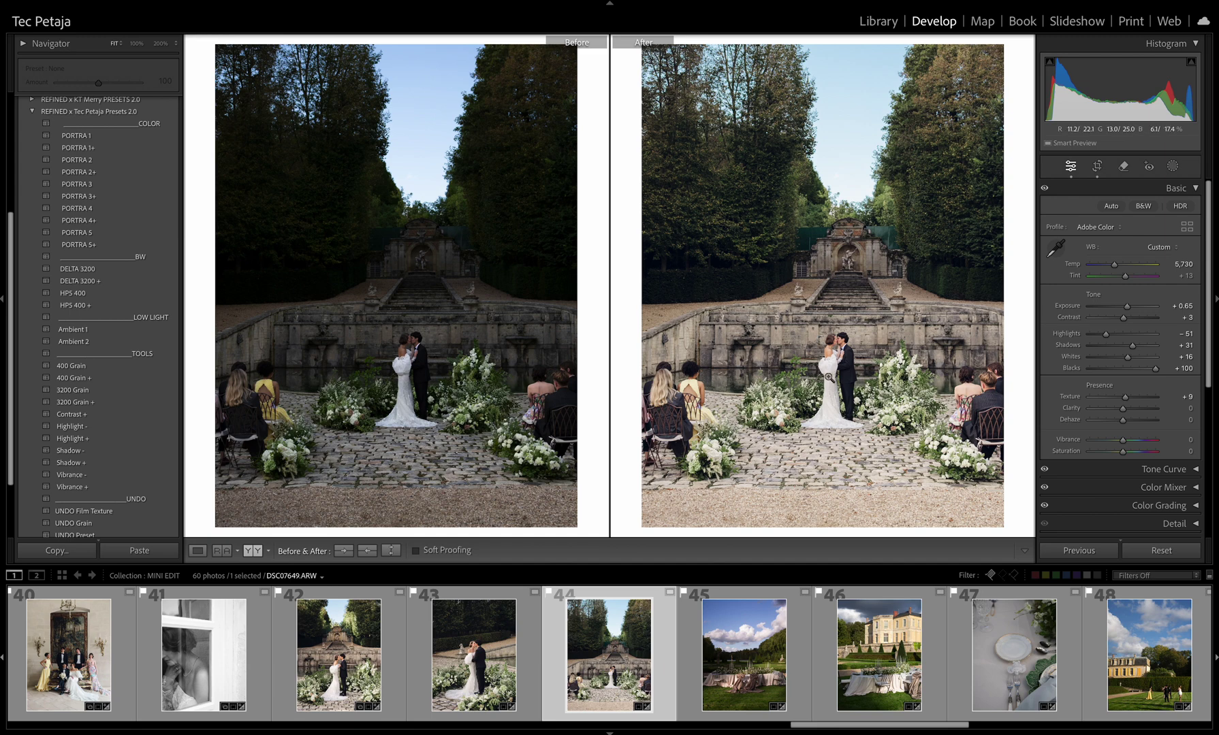
Step: Reset the forty-fifth photo, the garden banquet table under clouds, to exposure 0.00 and As Shot white balance
{"action": "key", "text": "Right"}
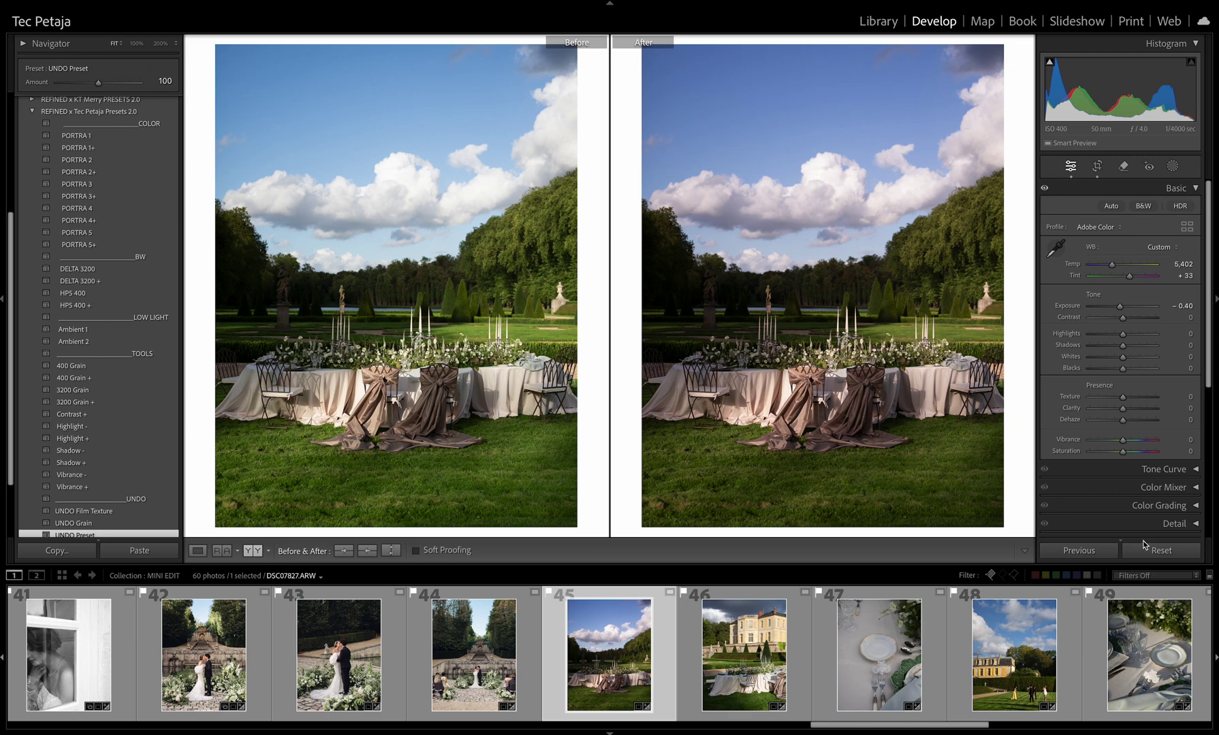
{"action": "left_click", "coordinate": [1186, 306]}
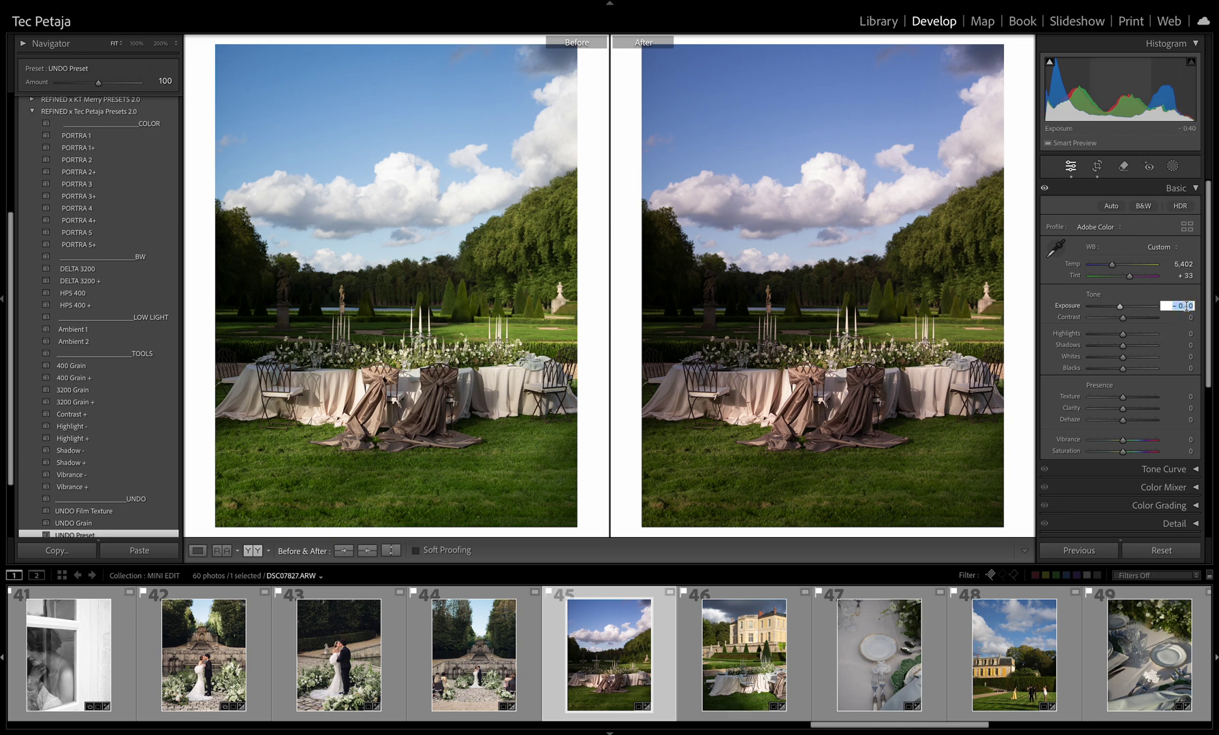
{"action": "key", "text": "Return"}
{"action": "left_click", "coordinate": [1160, 248]}
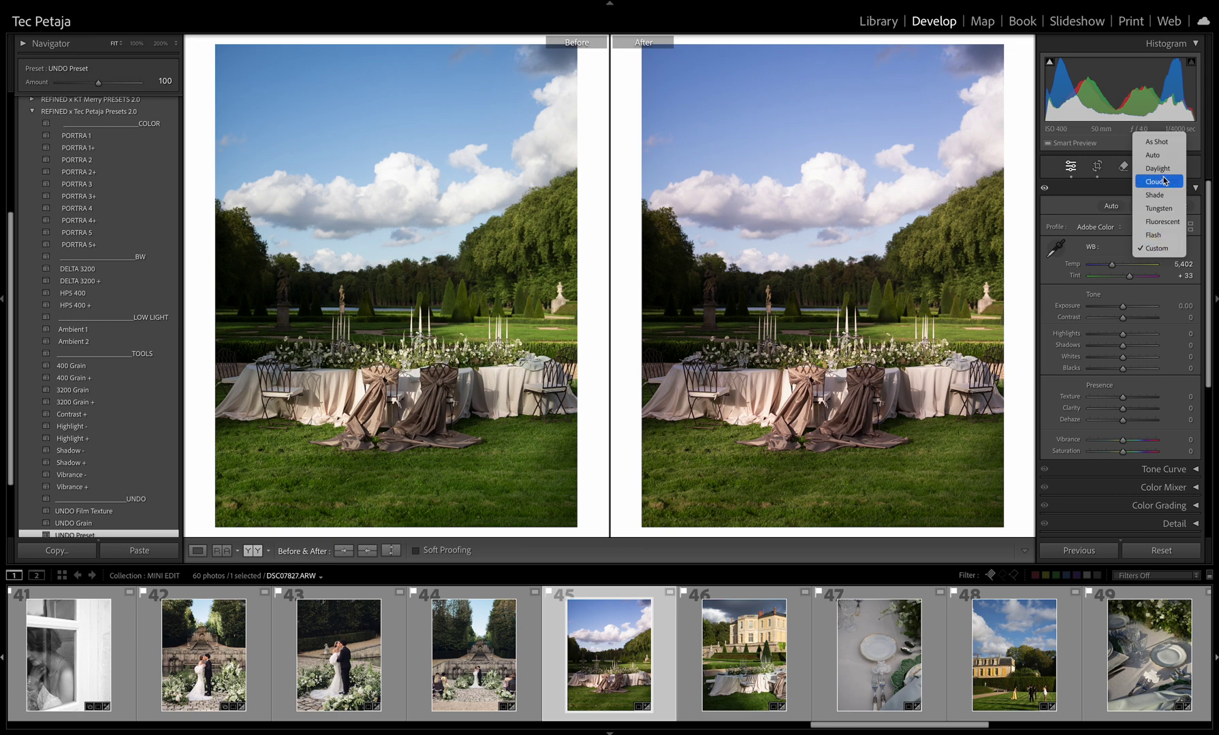
{"action": "left_click", "coordinate": [1159, 136]}
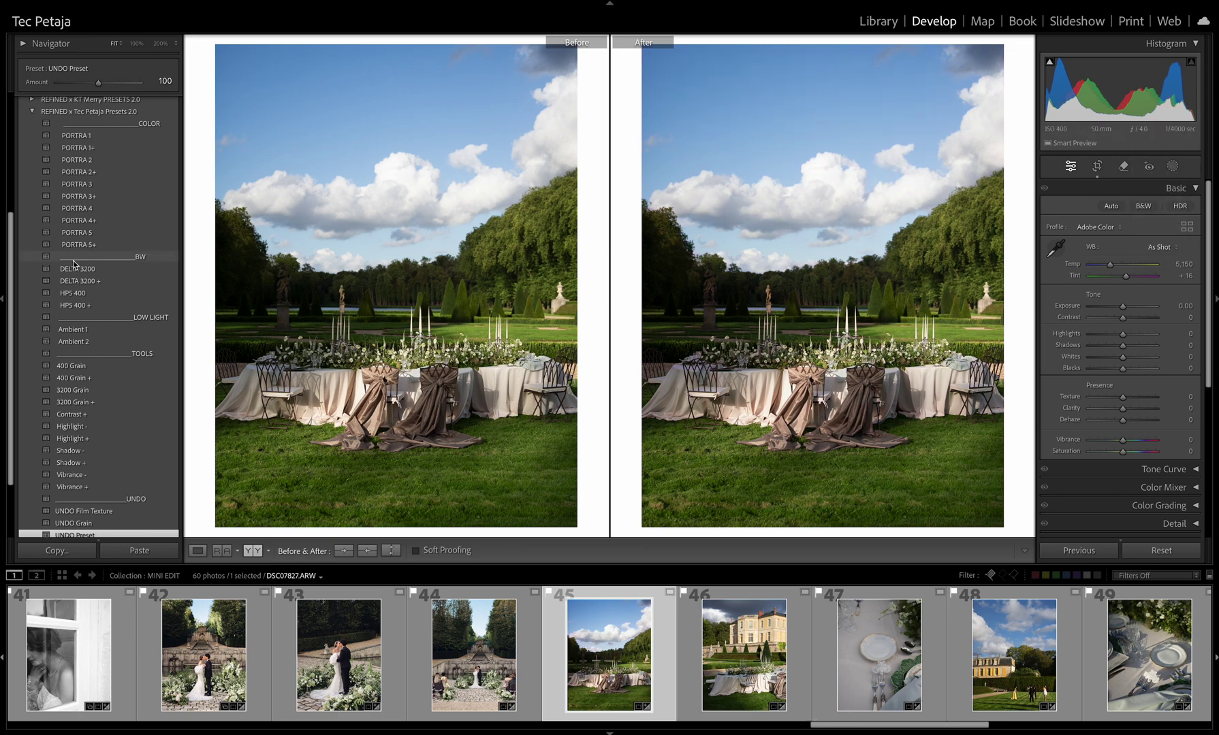
Step: Apply PORTRA 5 to the forty-fifth photo with exposure about -0.35, temperature 5,427 and tint +36
{"action": "left_click", "coordinate": [93, 235]}
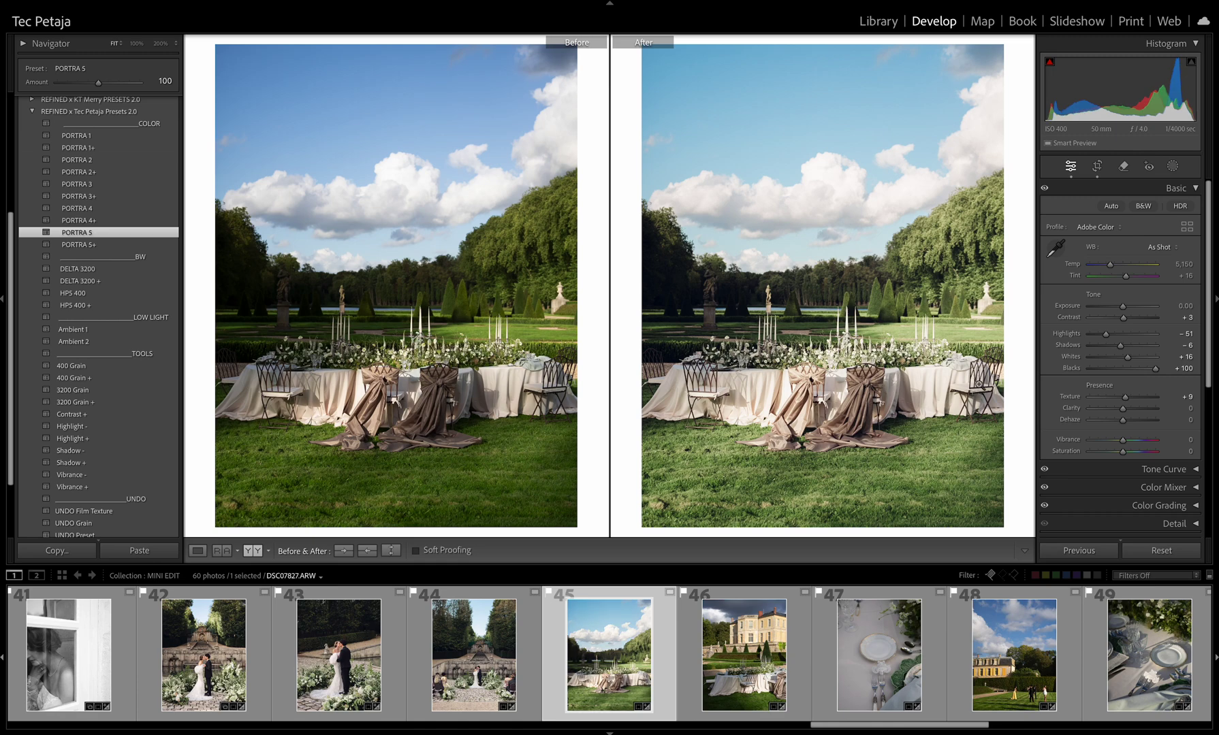
{"action": "left_click_drag", "start_coordinate": [1123, 308], "coordinate": [1113, 267]}
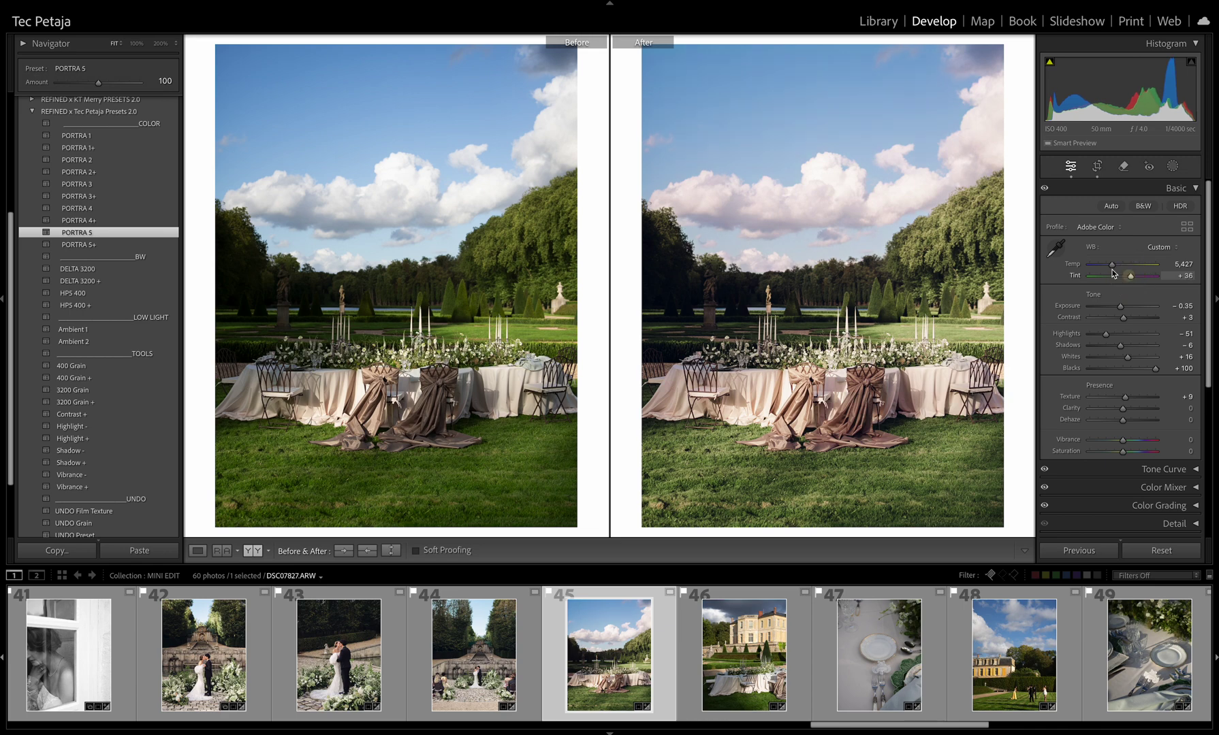
{"action": "left_click_drag", "start_coordinate": [1118, 307], "coordinate": [1119, 307]}
Step: Apply PORTRA 5 to the forty-sixth photo, the banquet table before the château, and adjust its exposure, white balance and shadows
{"action": "key", "text": "Right"}
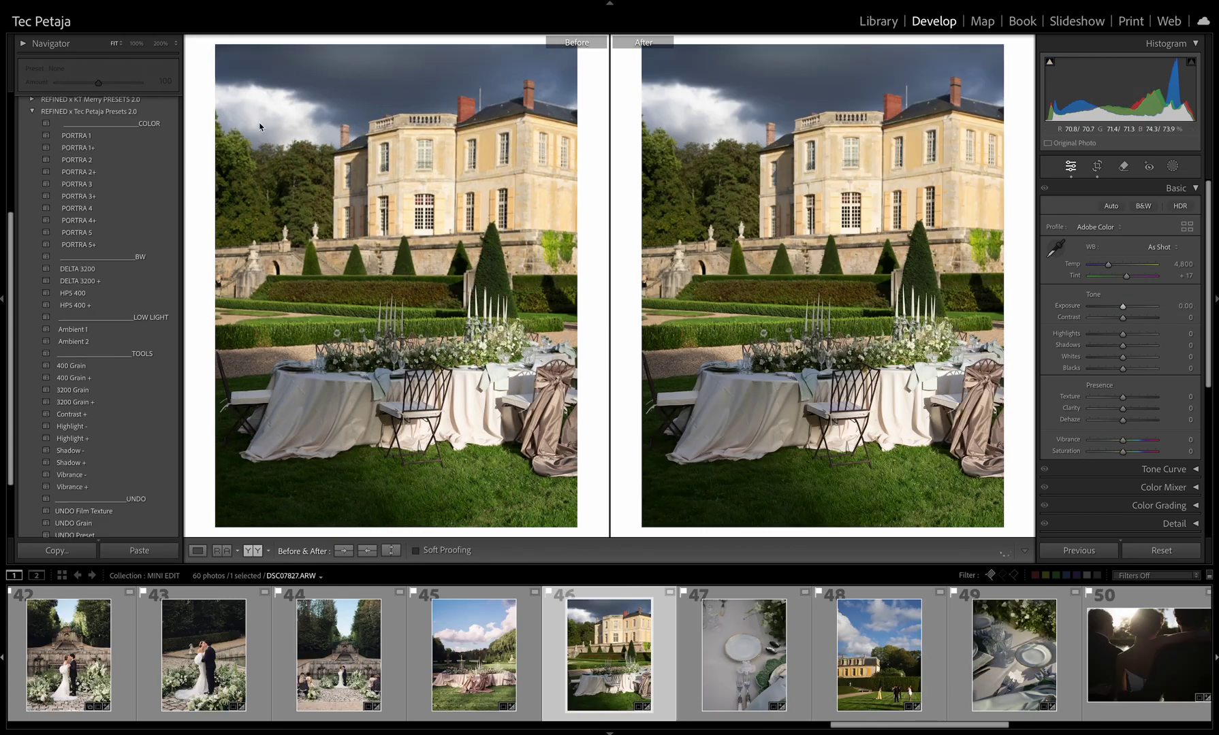
{"action": "left_click", "coordinate": [101, 233]}
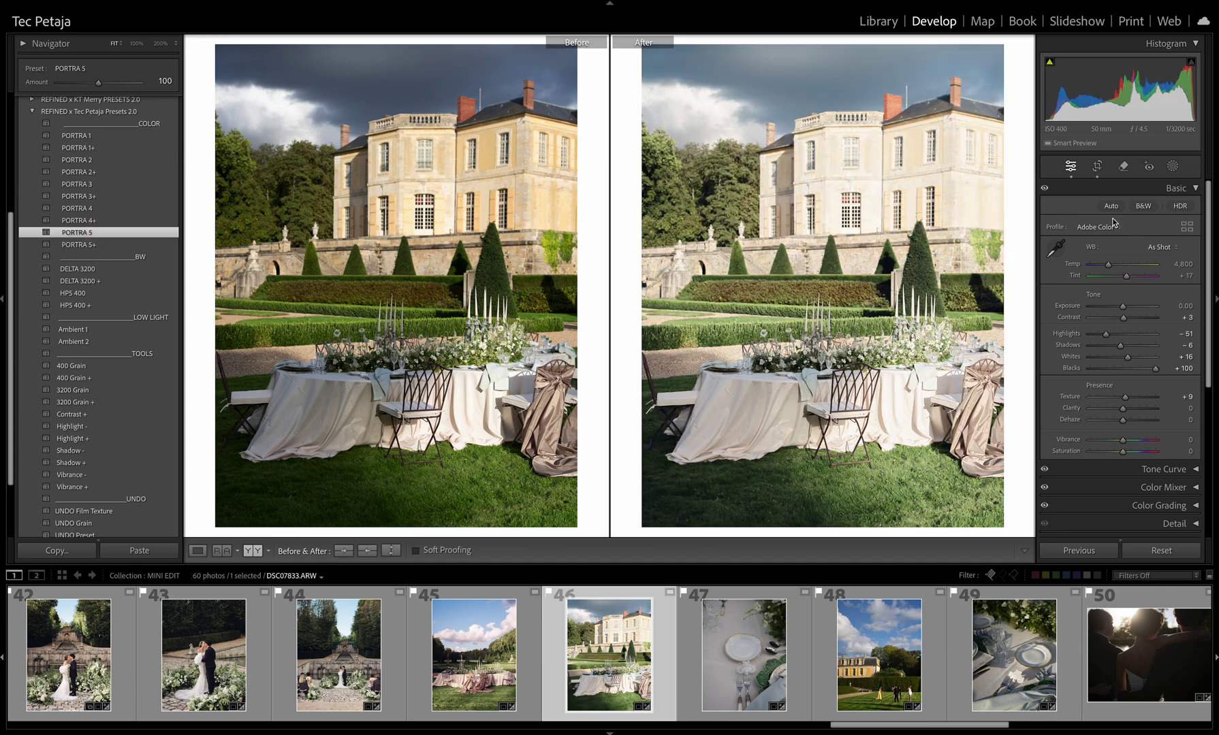
{"action": "left_click_drag", "start_coordinate": [1120, 307], "coordinate": [1128, 277]}
{"action": "double_click", "coordinate": [1124, 347]}
Step: Apply PORTRA 5+ to the forty-seventh photo, the plate and forks, with exposure +0.40 and a preset amount above 100
{"action": "key", "text": "Right"}
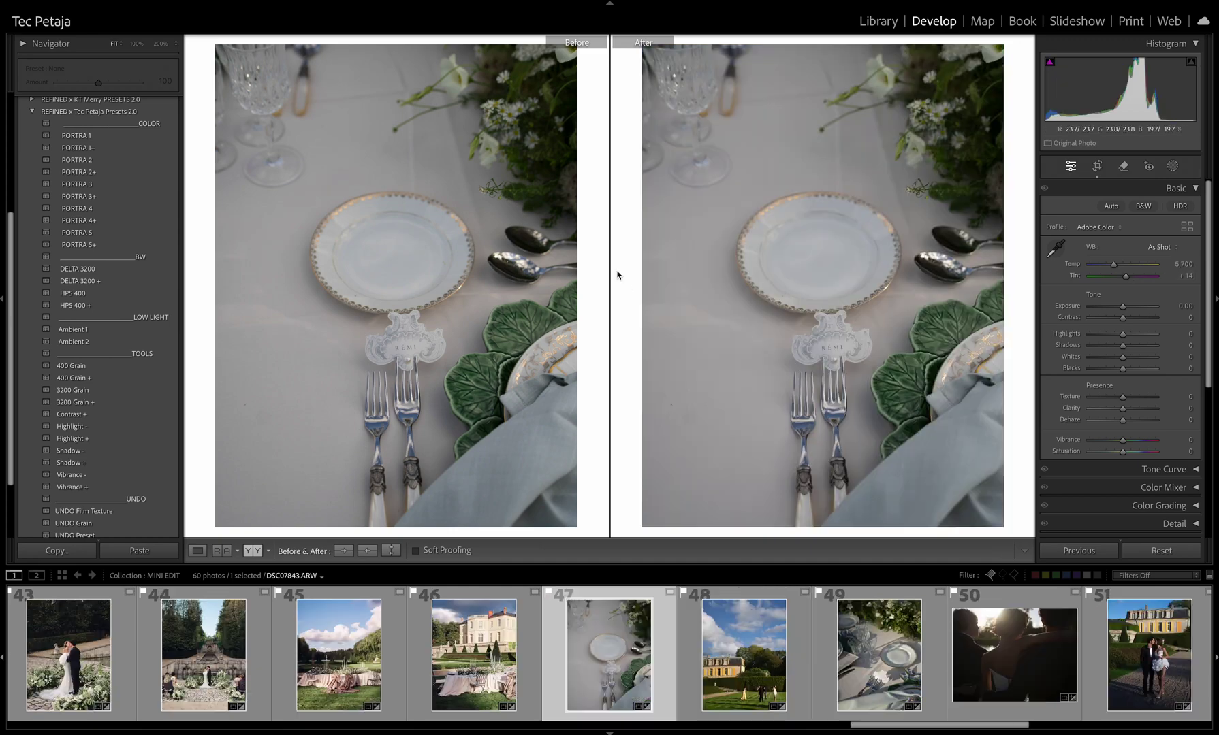
{"action": "scroll", "coordinate": [99, 234], "scroll_direction": "down", "scroll_amount": 1}
{"action": "left_click", "coordinate": [99, 233]}
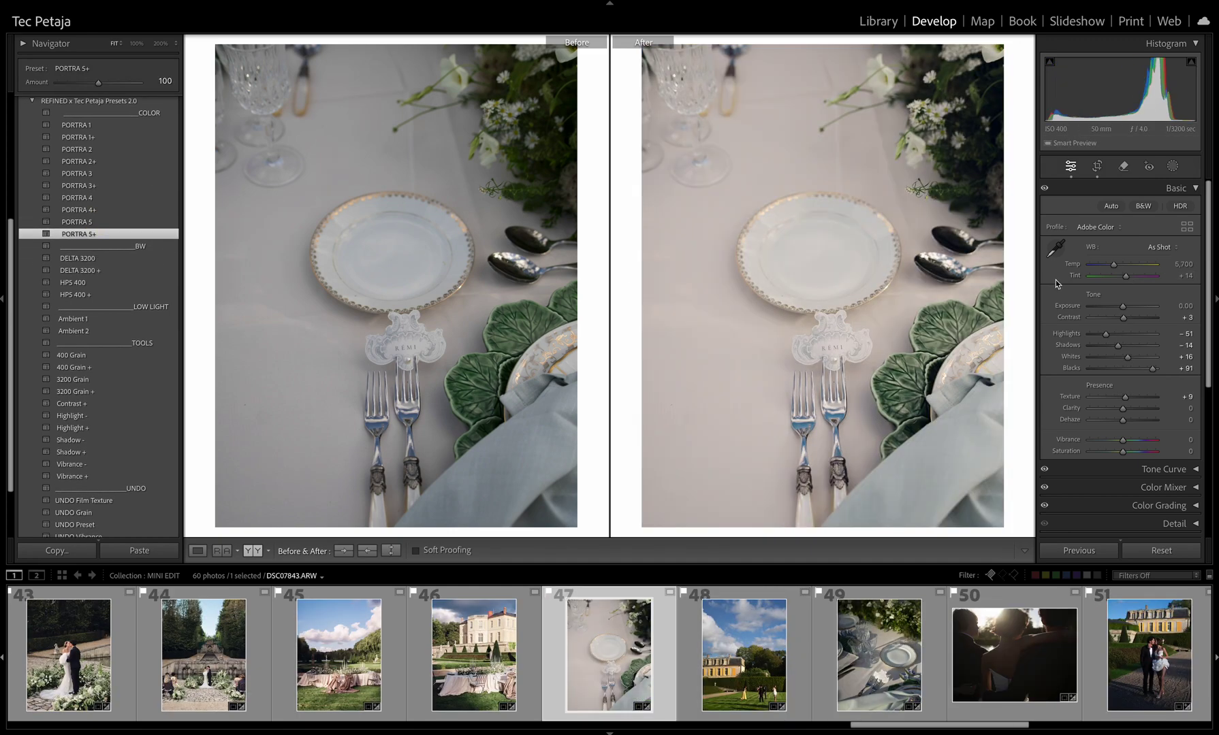
{"action": "left_click", "coordinate": [1125, 306]}
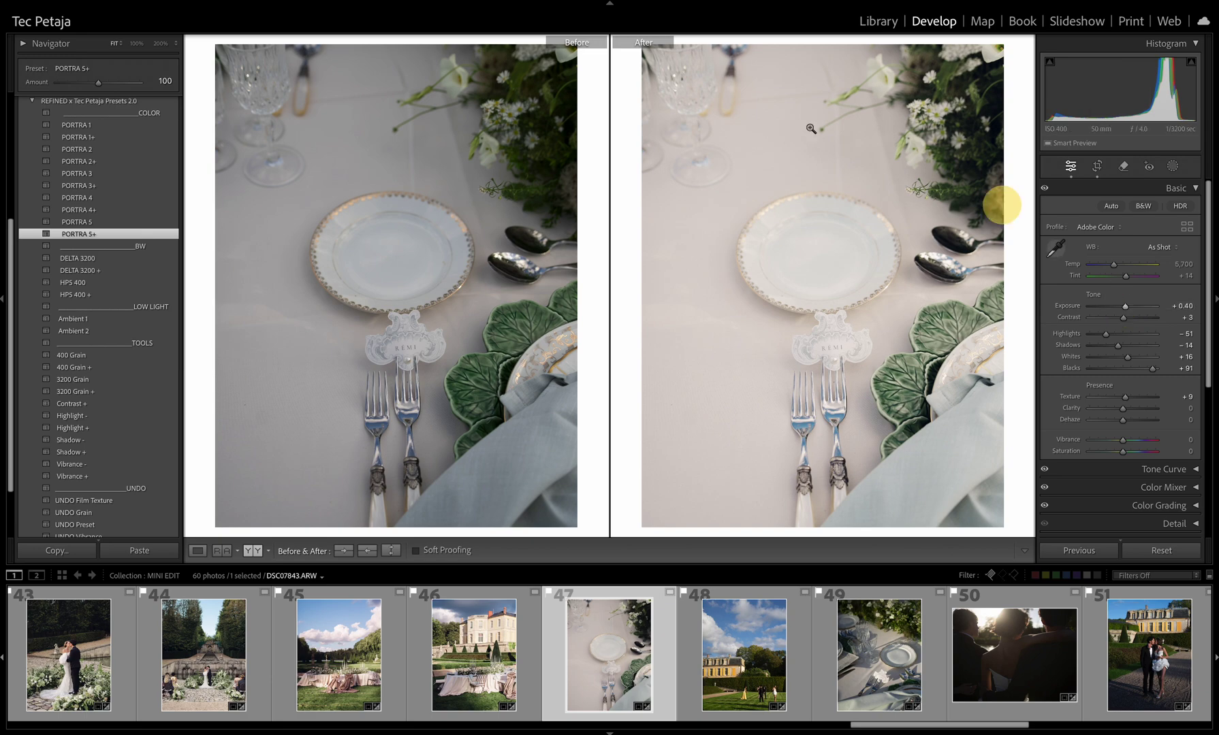
{"action": "left_click_drag", "start_coordinate": [99, 85], "coordinate": [112, 87]}
Step: Apply PORTRA 5 to the forty-eighth photo, the croquet scene on the lawn, with exposure -0.30, contrast -24 and temperature 4,707
{"action": "key", "text": "Right"}
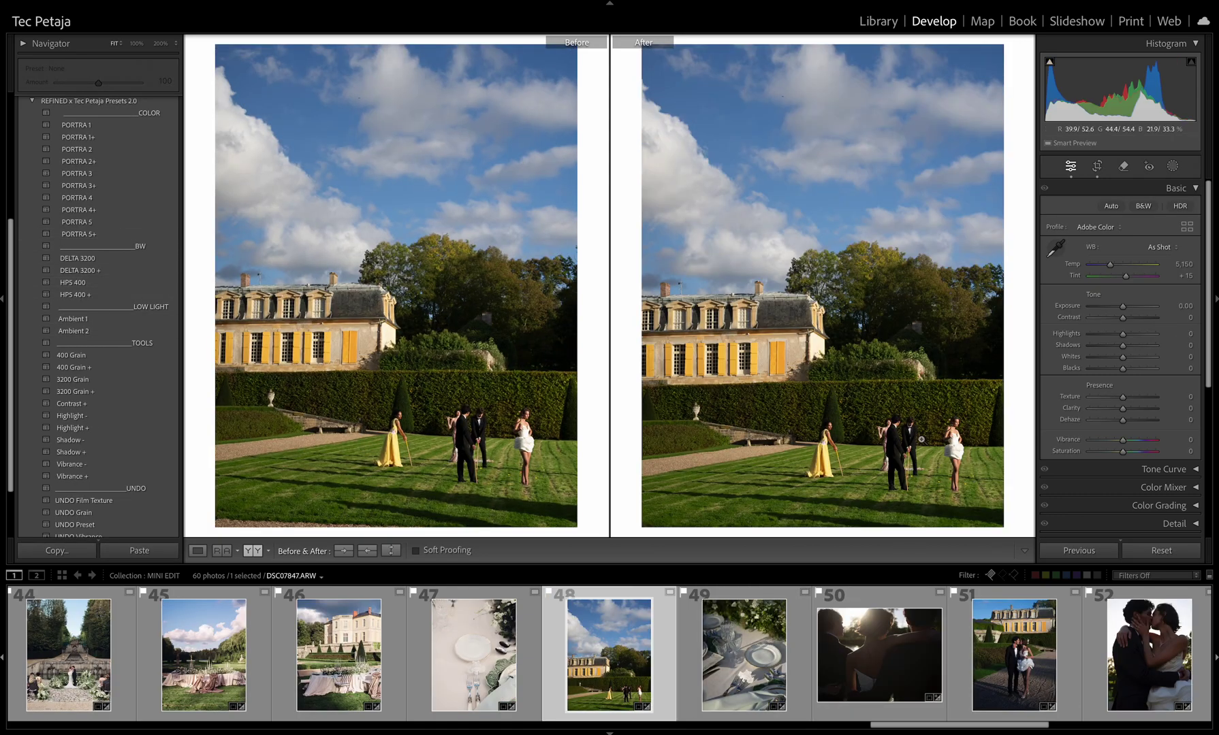
{"action": "left_click", "coordinate": [99, 227]}
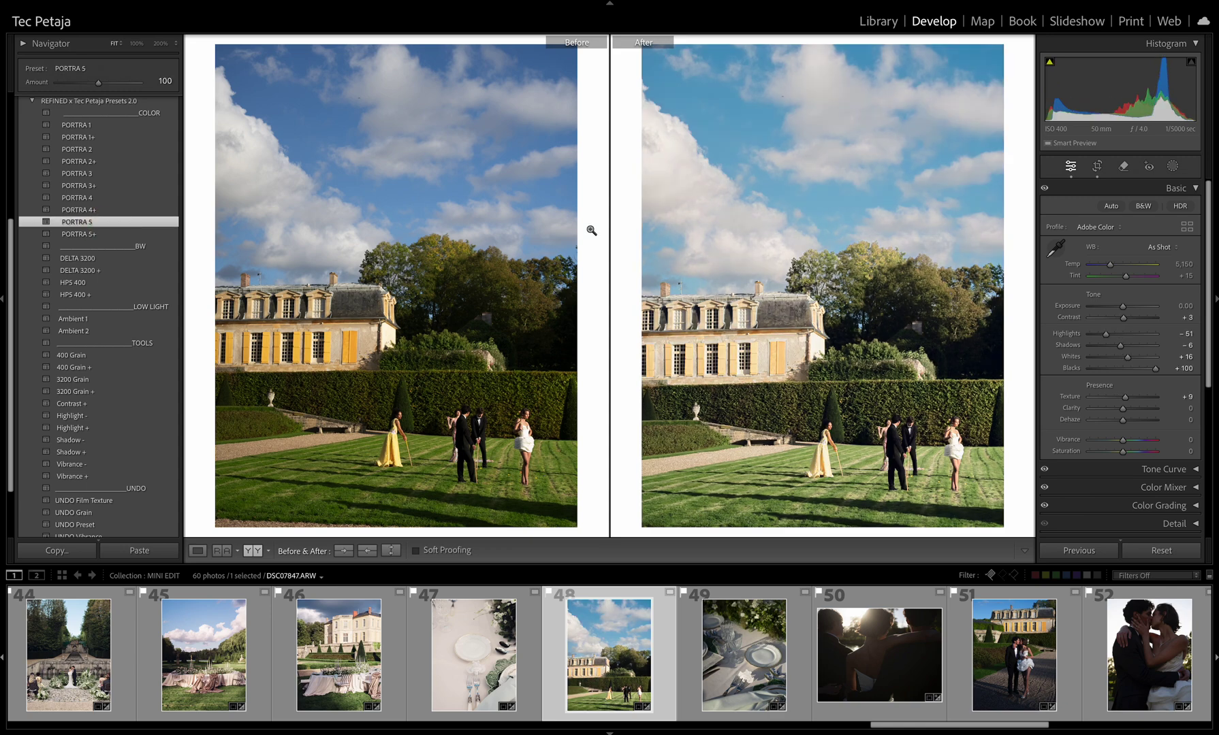
{"action": "mouse_move", "coordinate": [1125, 310]}
{"action": "left_mouse_down"}
{"action": "mouse_move", "coordinate": [1108, 266]}
{"action": "mouse_move", "coordinate": [1119, 322]}
{"action": "left_mouse_up"}
{"action": "double_click", "coordinate": [1125, 323]}
Step: Inspect the croquet players up close and lower the forty-eighth photo's highlights to -74
{"action": "left_click", "coordinate": [926, 414]}
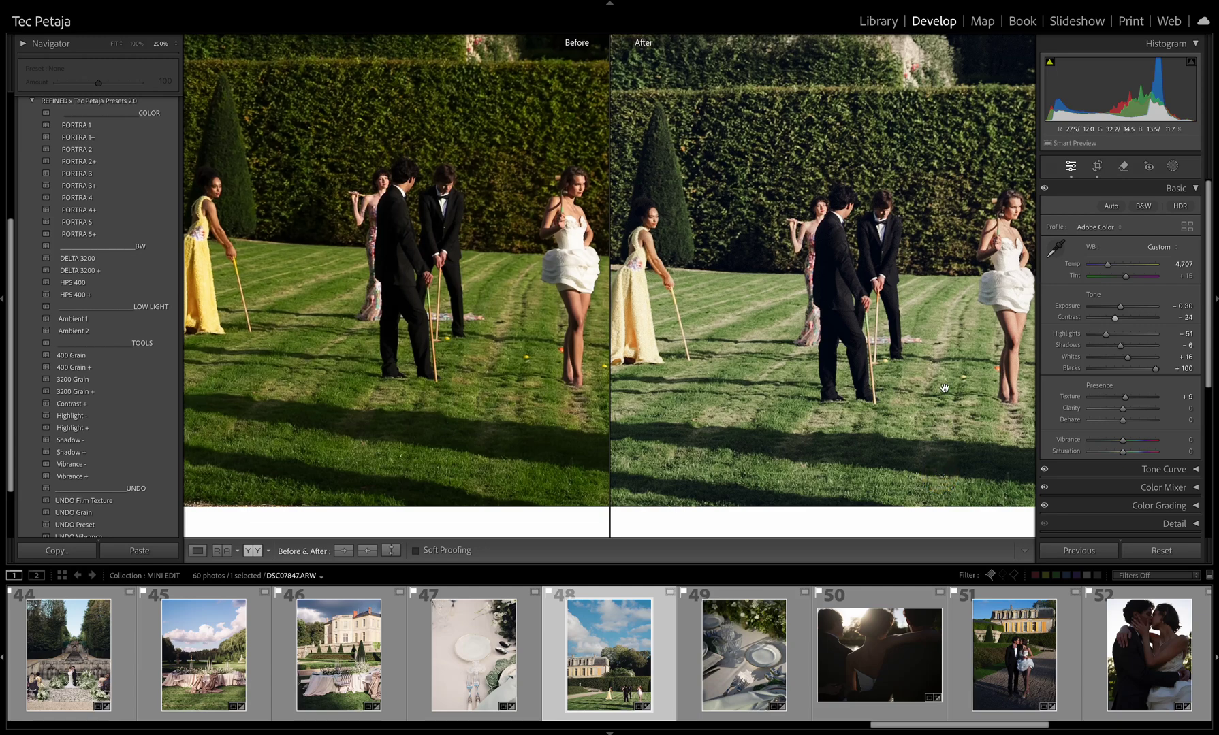
{"action": "left_click_drag", "start_coordinate": [970, 356], "coordinate": [925, 355]}
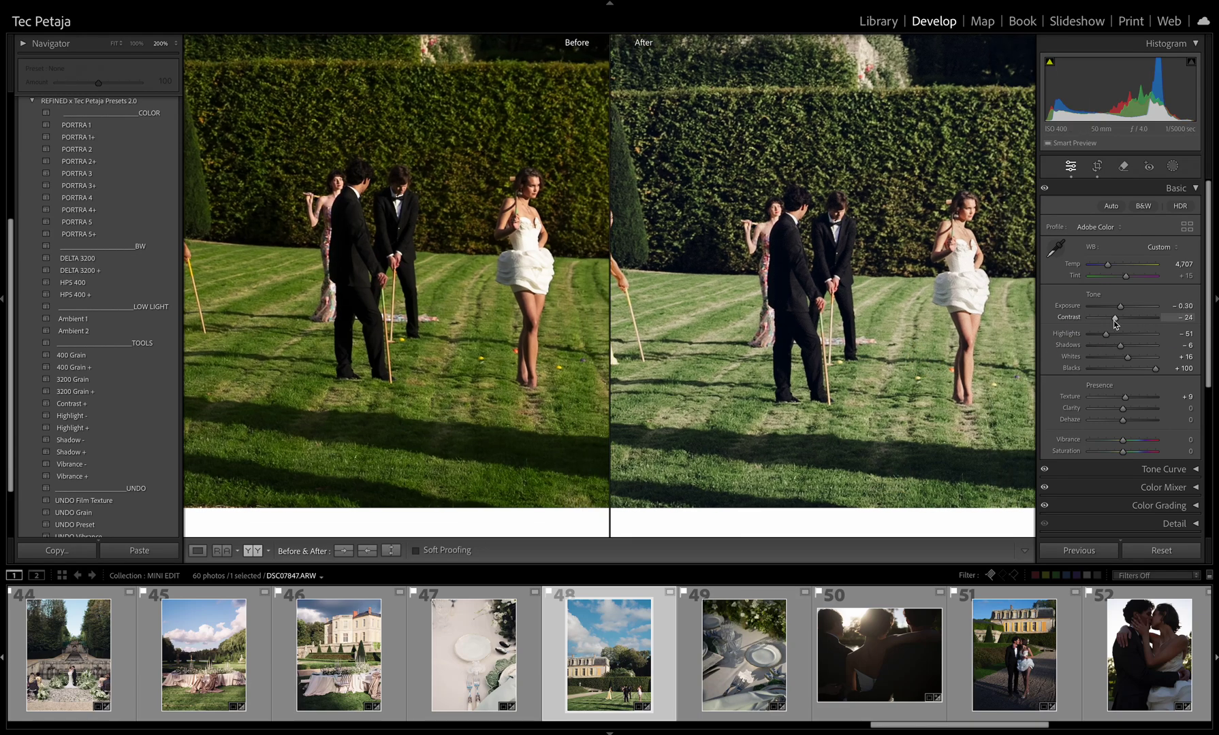
{"action": "left_click_drag", "start_coordinate": [1102, 335], "coordinate": [1098, 335]}
{"action": "left_click", "coordinate": [893, 305]}
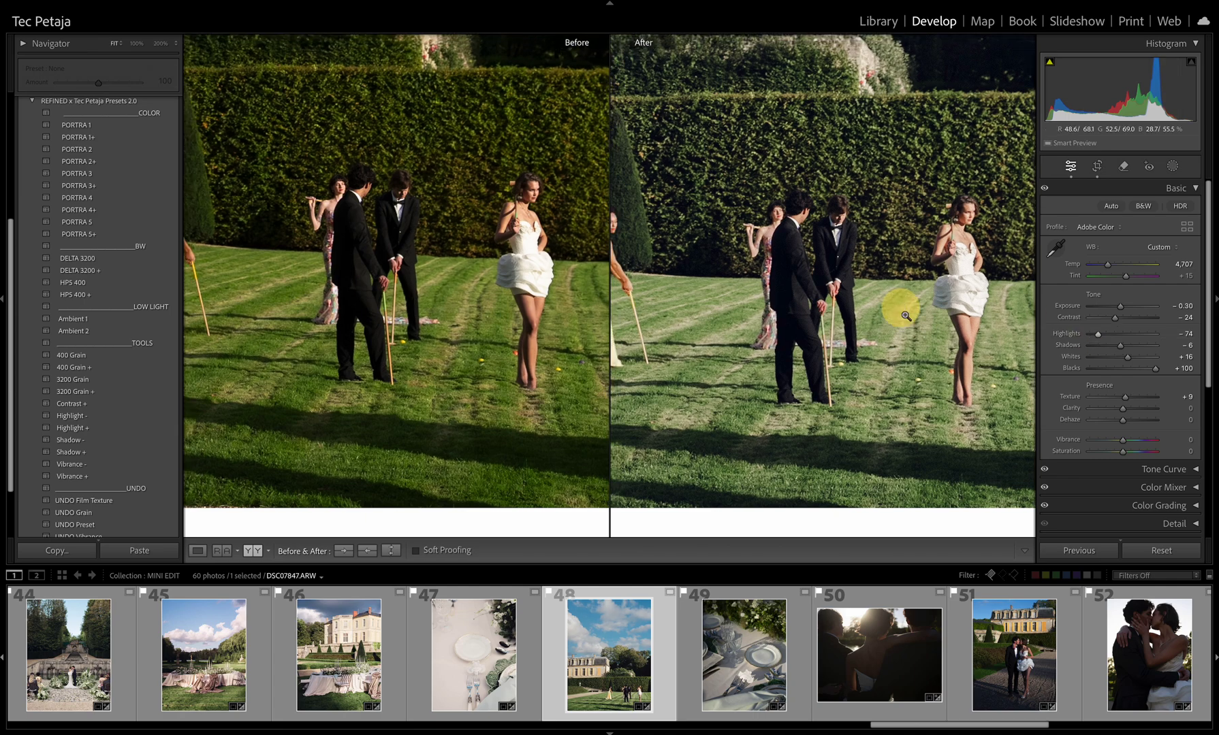
Step: Apply PORTRA 5 to the forty-ninth photo, the sunlit place setting, fine-tune its exposure and raise the preset amount above 100
{"action": "key", "text": "Right"}
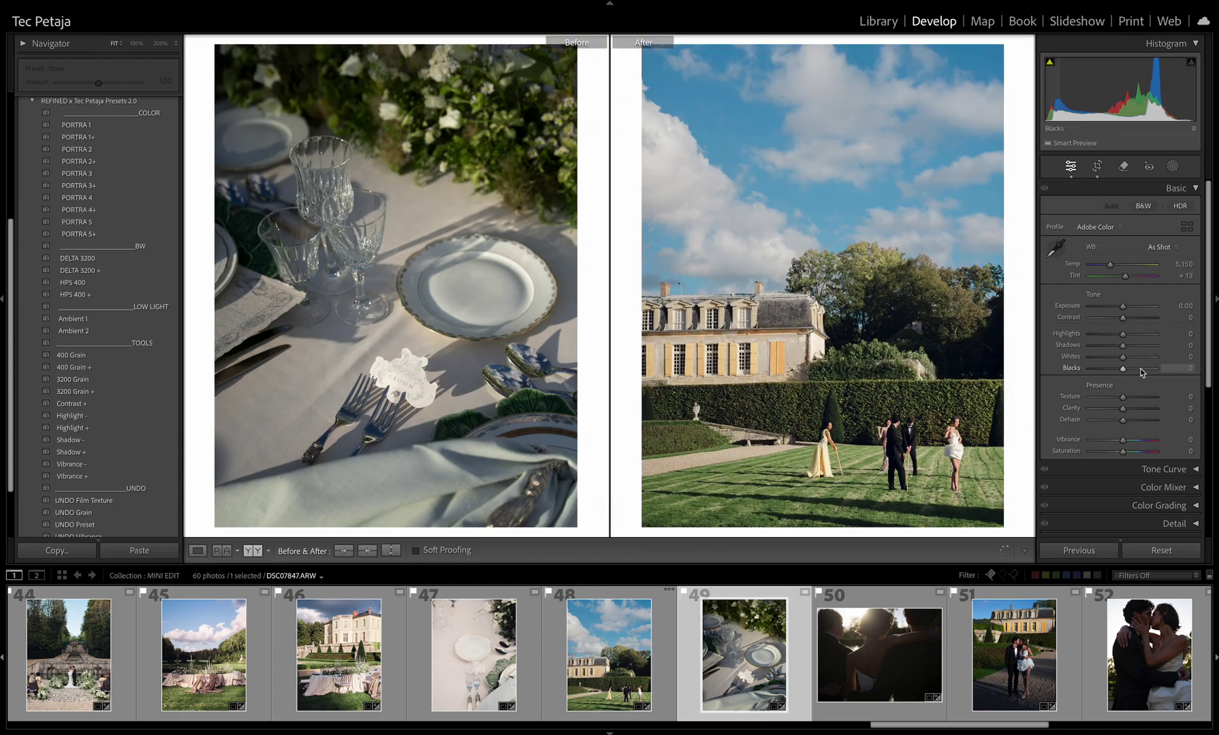
{"action": "left_click", "coordinate": [92, 225]}
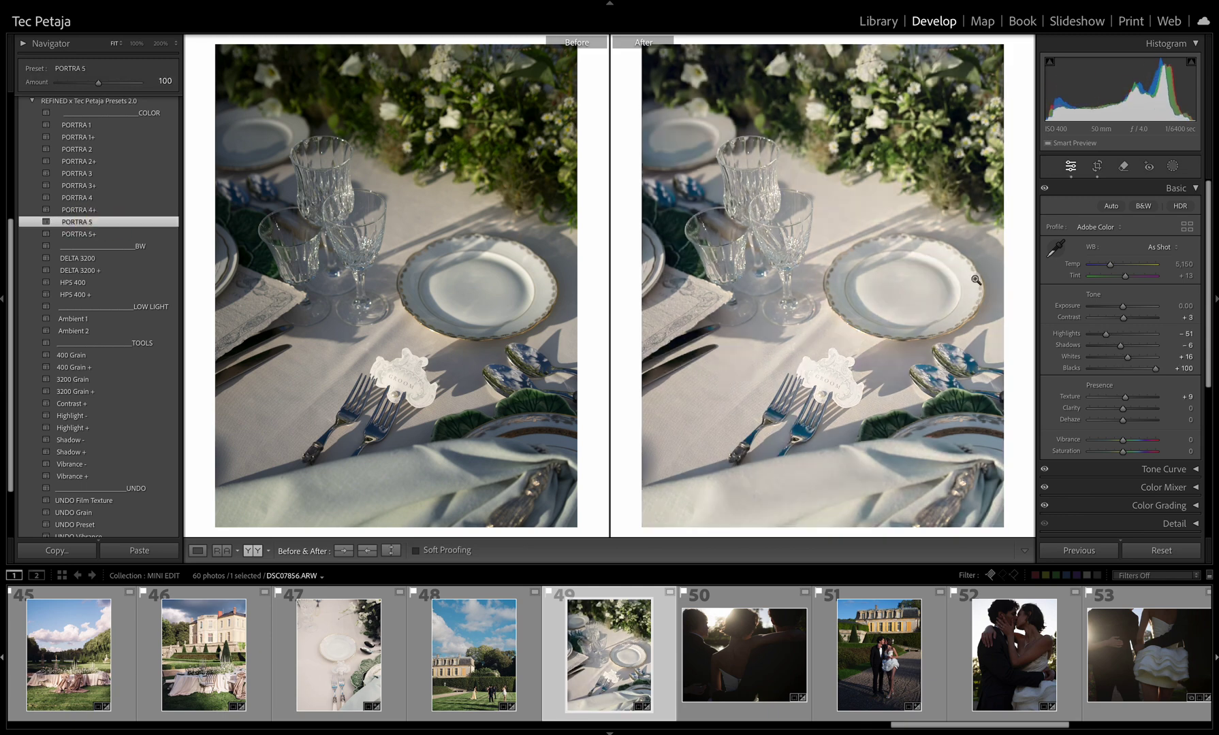
{"action": "left_click_drag", "start_coordinate": [1123, 308], "coordinate": [1120, 308]}
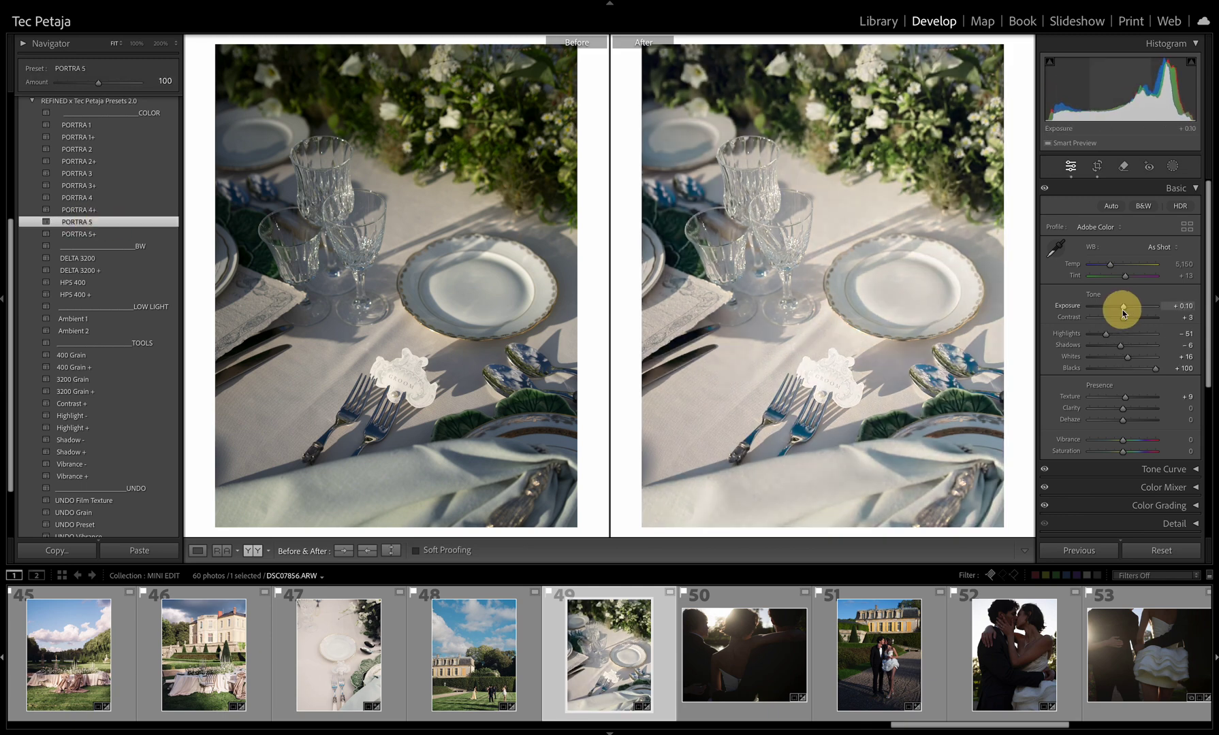
{"action": "left_click_drag", "start_coordinate": [98, 86], "coordinate": [112, 81]}
Step: Apply DELTA 3200 + to the fiftieth photo, the backlit group seen from behind, with exposure +1.15 and shadows -26
{"action": "key", "text": "Right"}
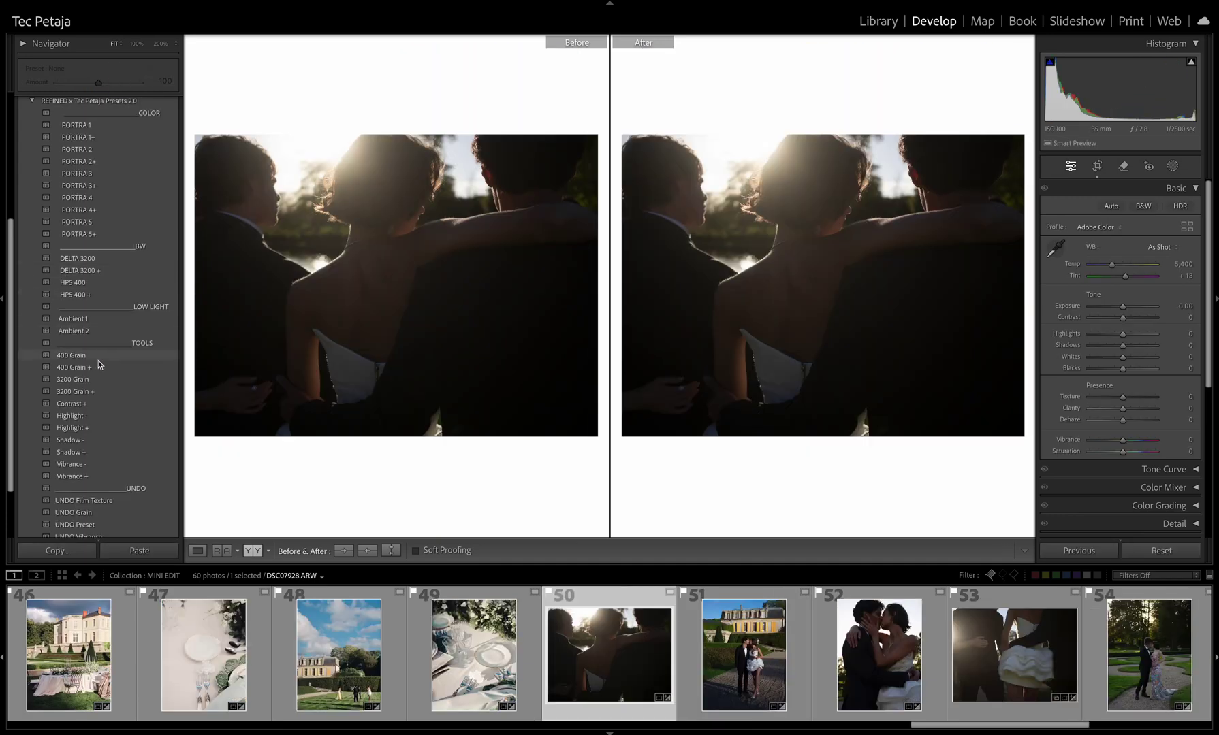
{"action": "left_click", "coordinate": [97, 272]}
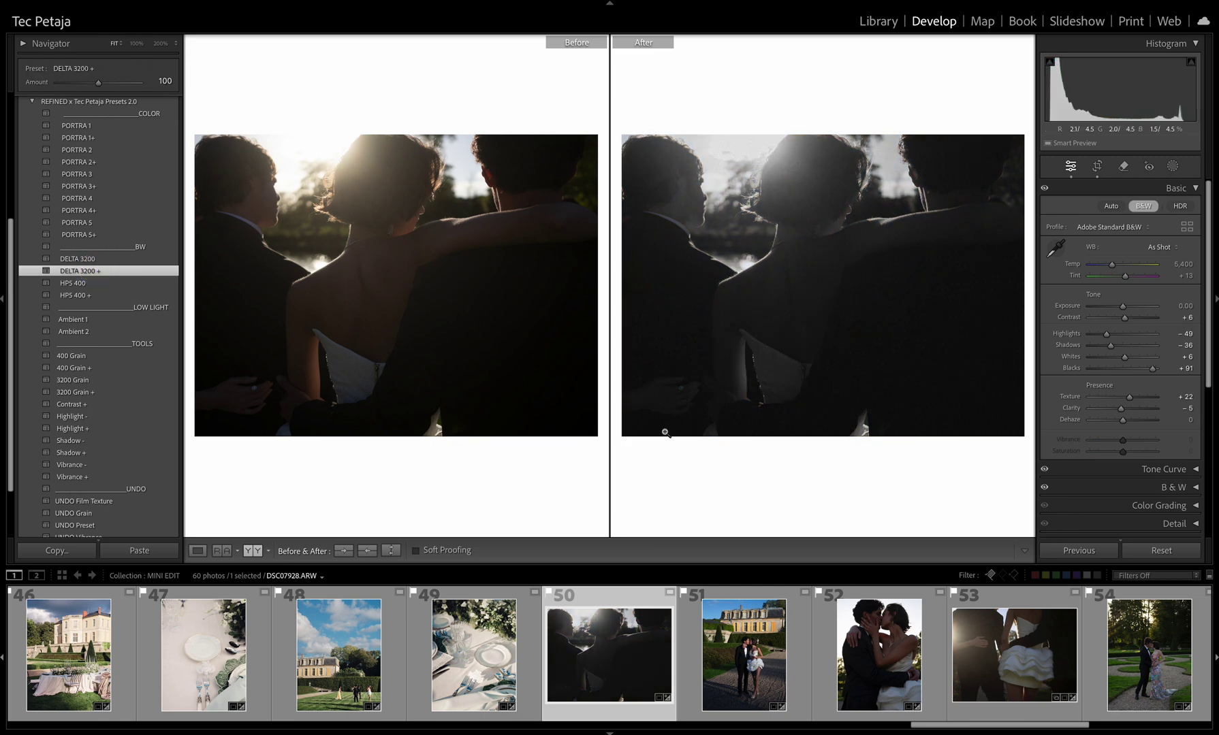
{"action": "left_click_drag", "start_coordinate": [1123, 308], "coordinate": [1122, 339]}
{"action": "left_click", "coordinate": [1111, 340]}
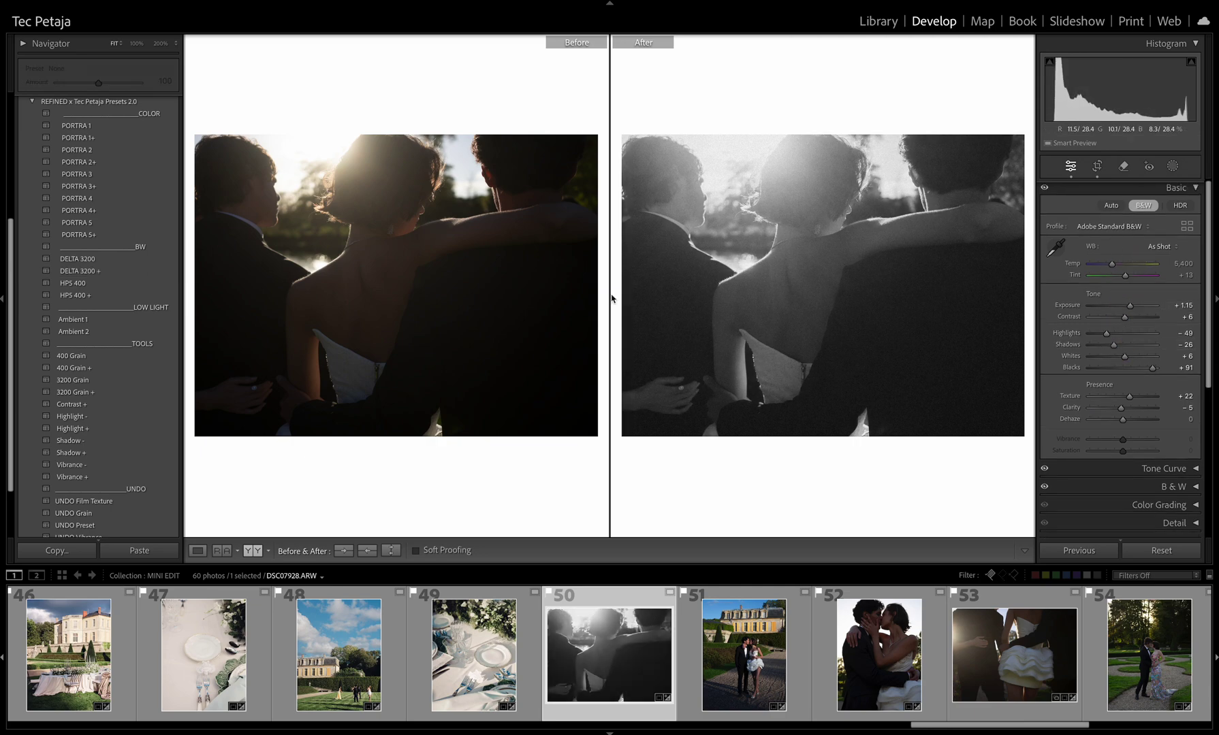
Step: Apply PORTRA 5 to the fifty-first photo, the couple outside the château, with exposure +0.45, temperature 4,299 and tint +8, and open the next photo
{"action": "key", "text": "Right"}
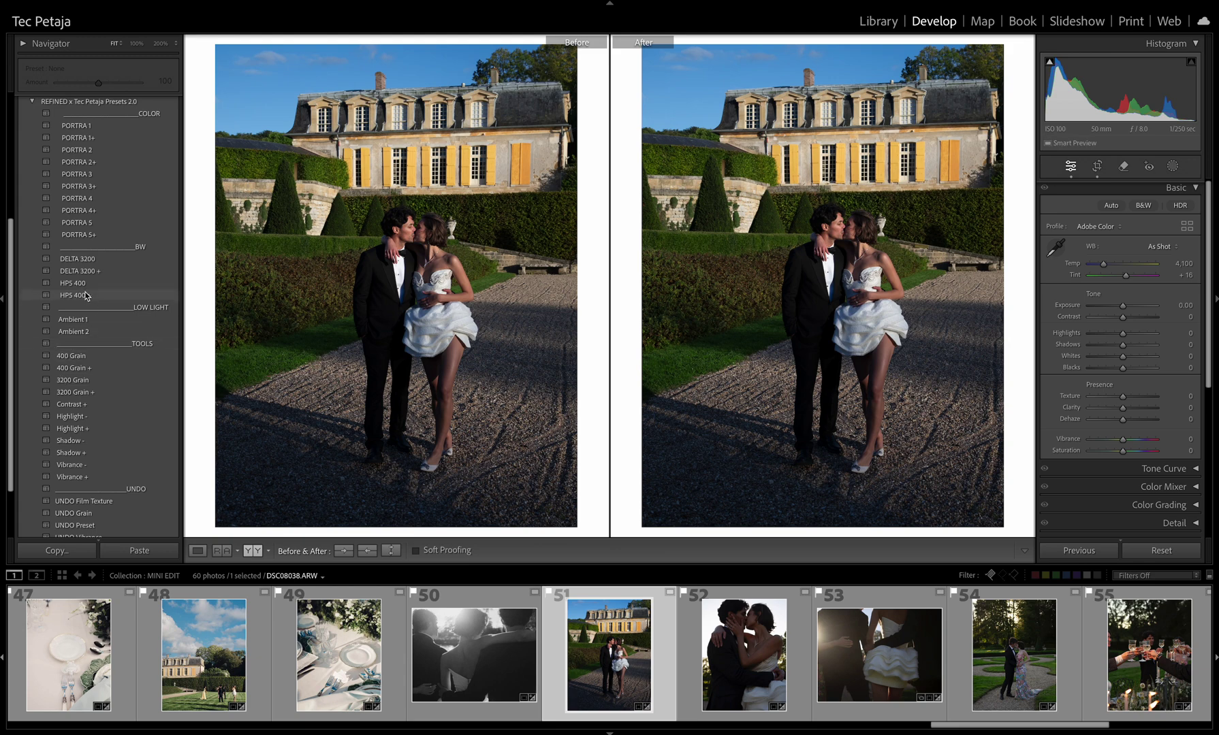
{"action": "left_click", "coordinate": [95, 222]}
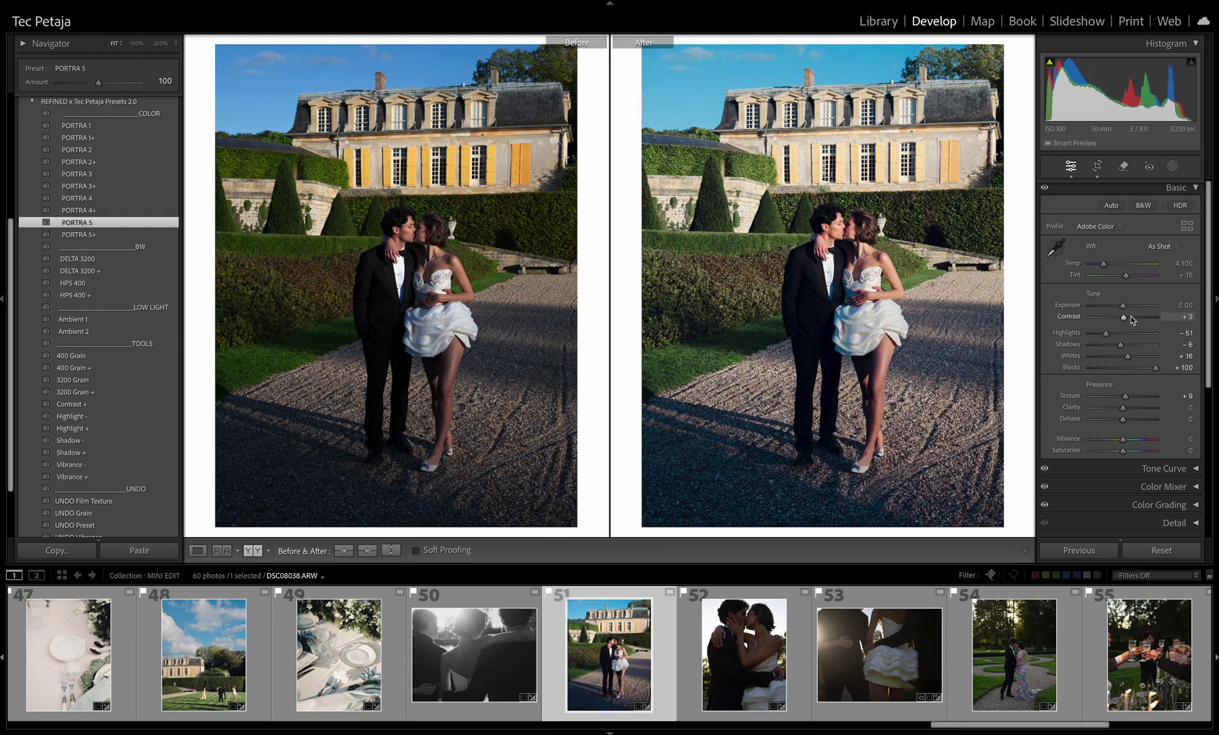
{"action": "left_click_drag", "start_coordinate": [1122, 306], "coordinate": [1126, 310]}
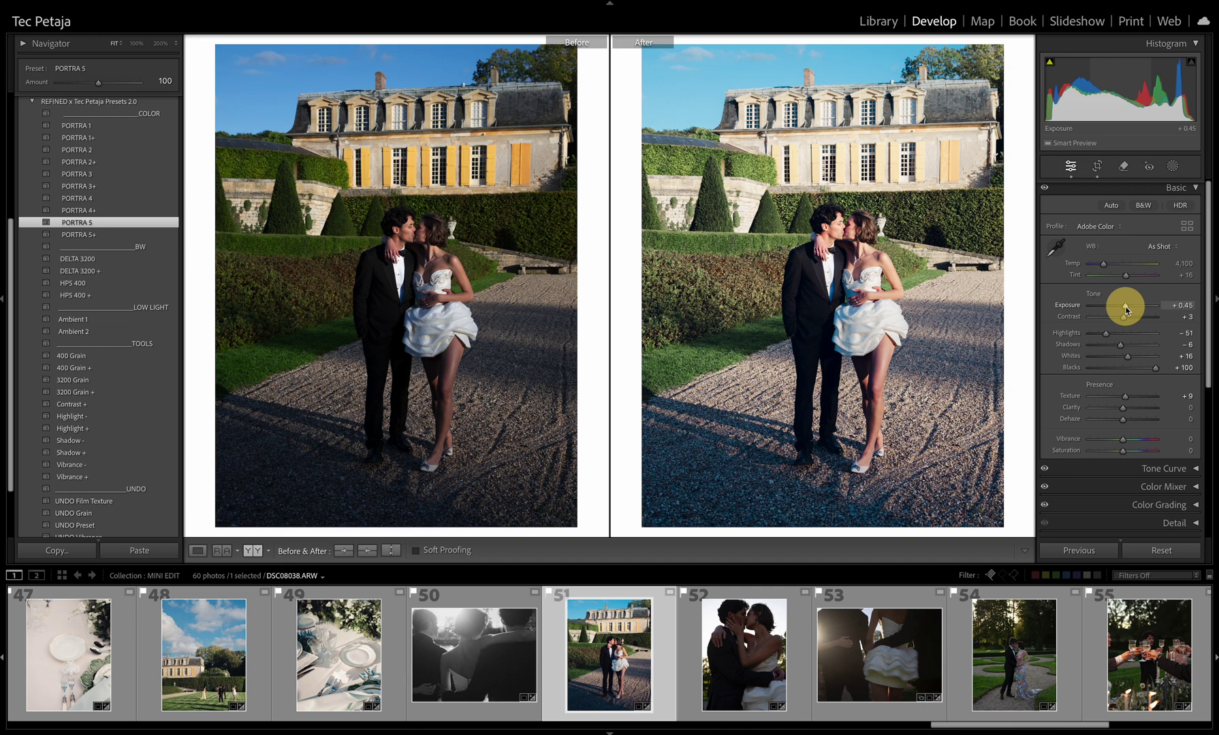
{"action": "left_click", "coordinate": [848, 240]}
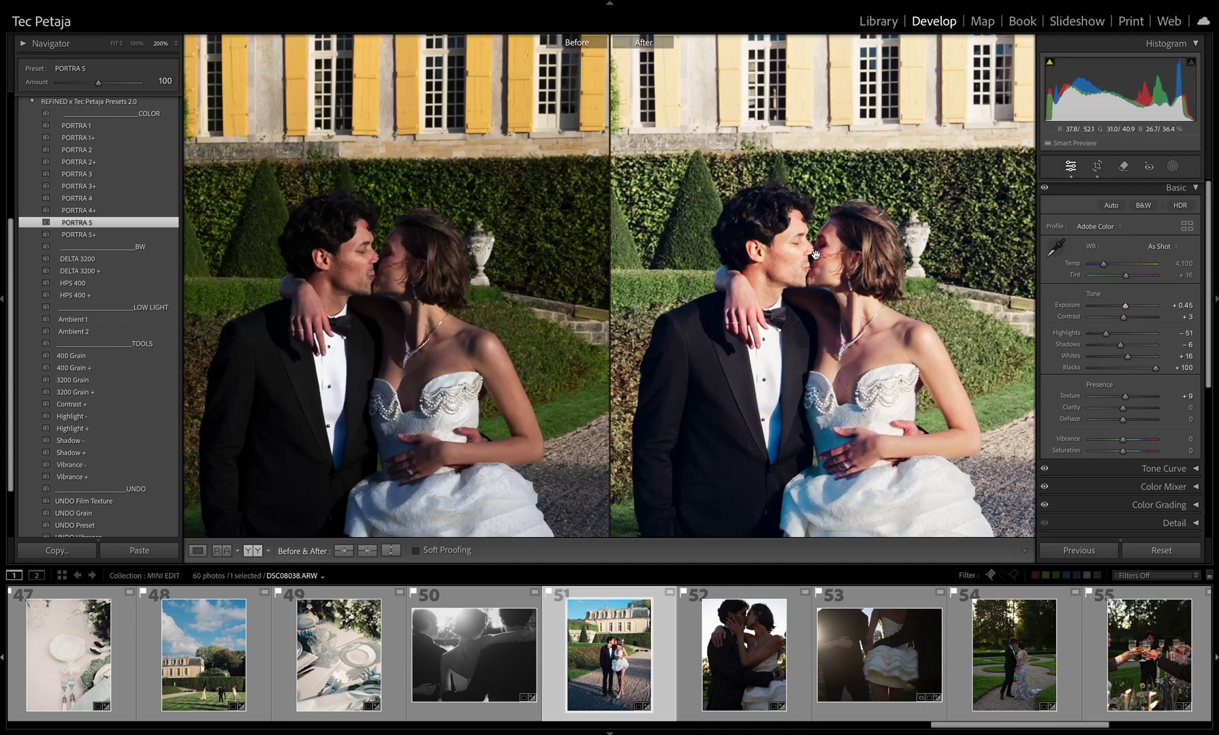
{"action": "left_click_drag", "start_coordinate": [1127, 278], "coordinate": [1105, 263]}
{"action": "left_click", "coordinate": [866, 283]}
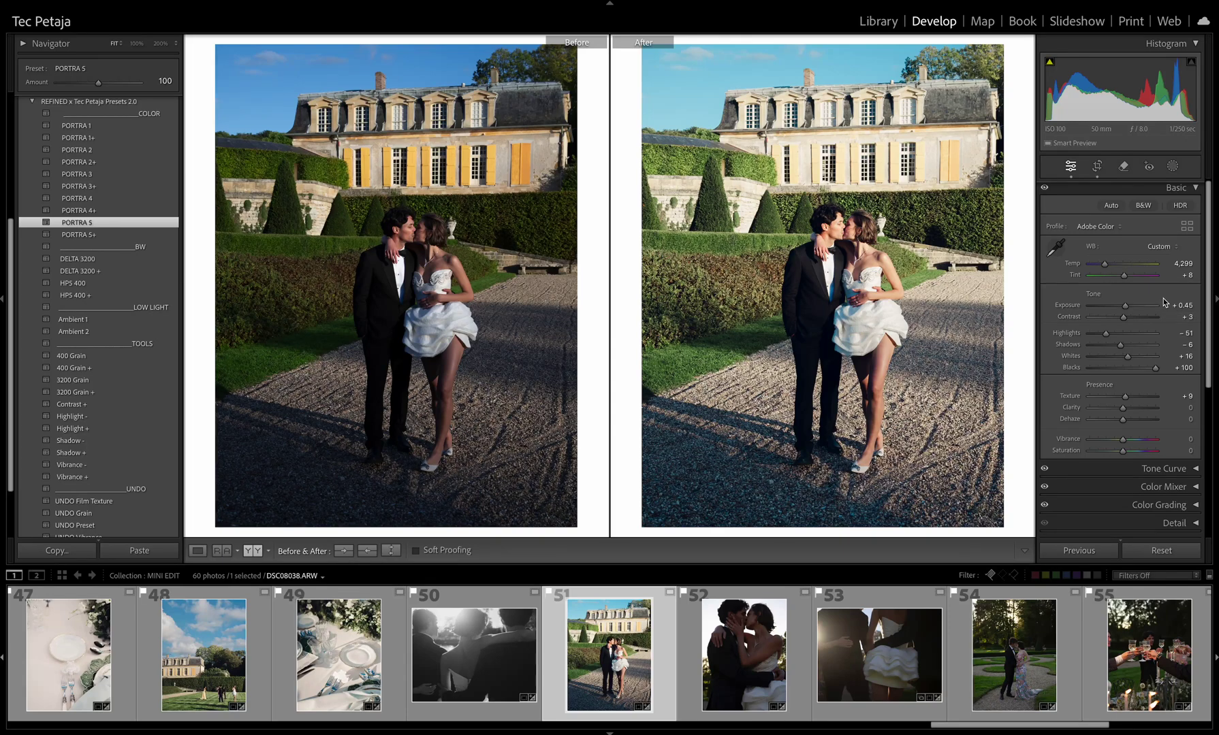
{"action": "key", "text": "Right"}
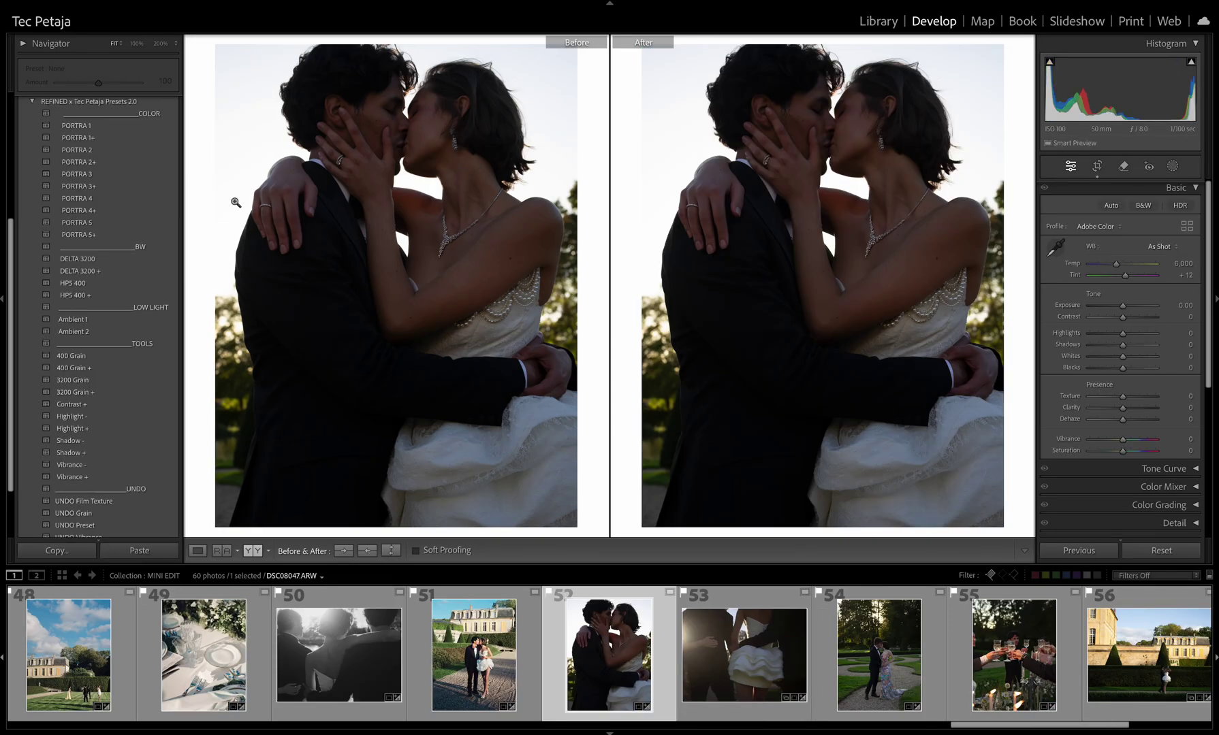
Step: Apply PORTRA 5 to the fifty-second photo, the kissing couple, with exposure +1.35, temperature 5,932, tint +9 and preset amount 117
{"action": "left_click", "coordinate": [92, 225]}
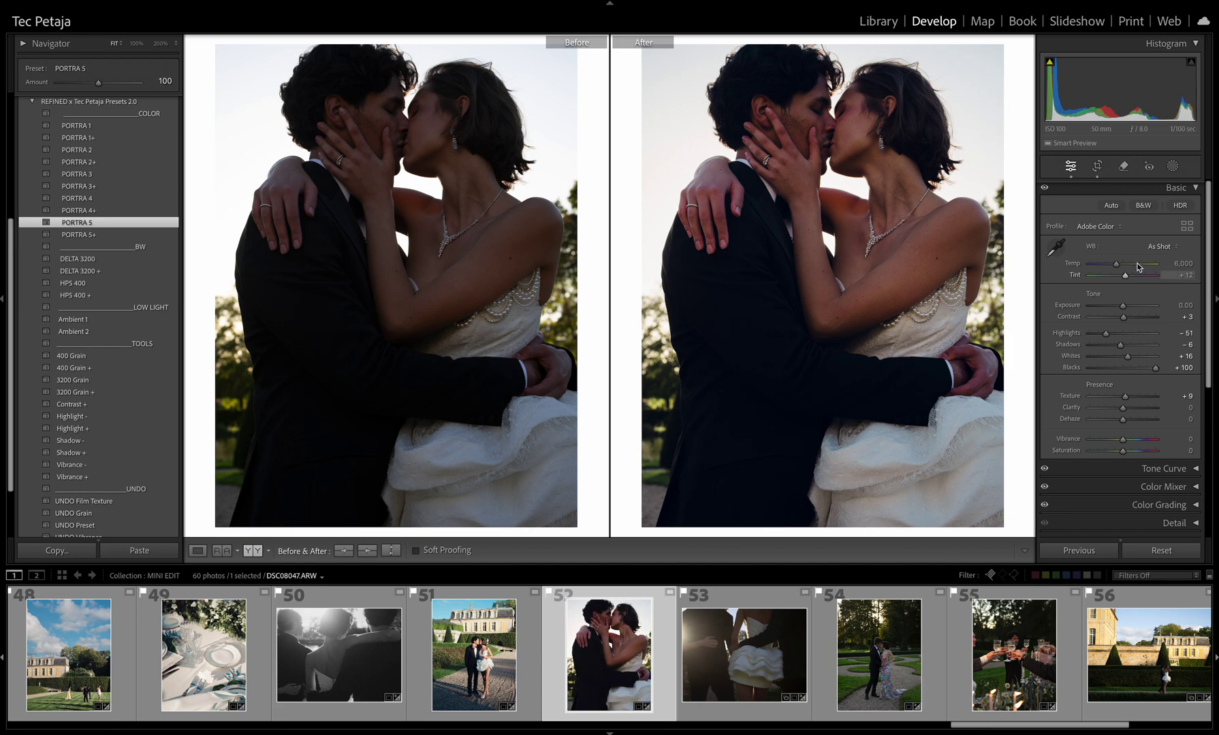
{"action": "left_click_drag", "start_coordinate": [1122, 310], "coordinate": [1121, 269]}
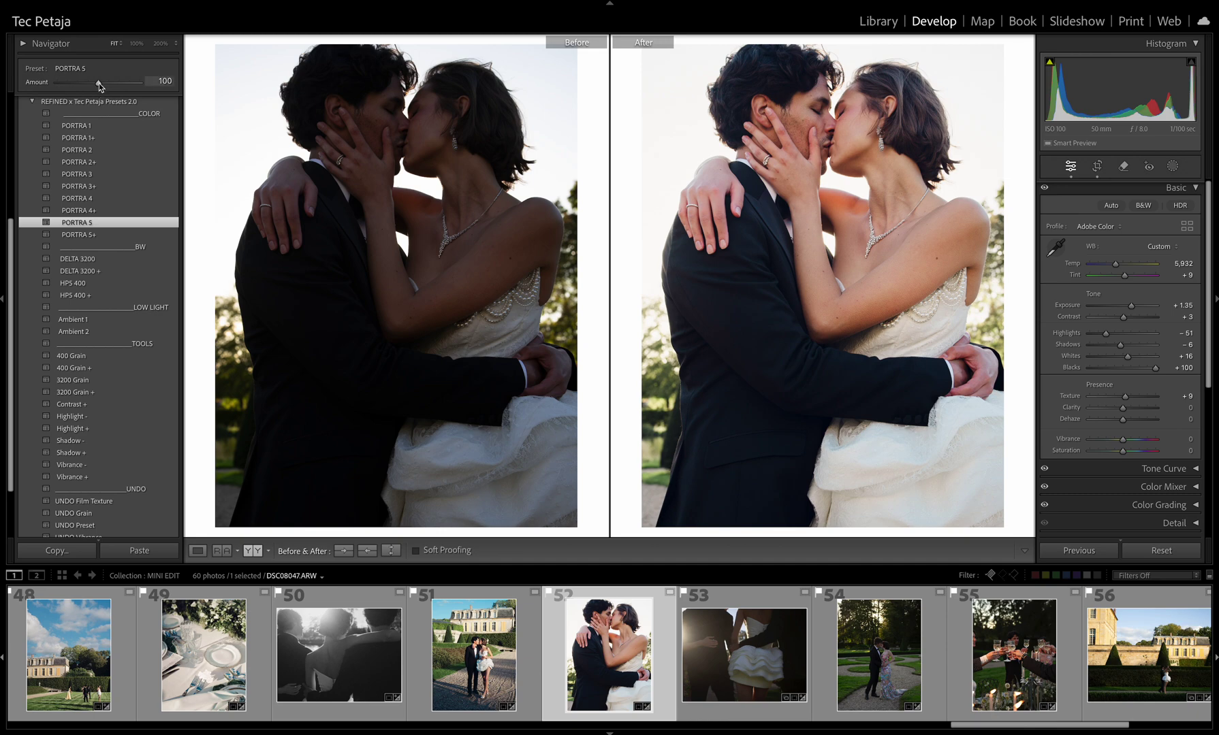
{"action": "left_click_drag", "start_coordinate": [99, 83], "coordinate": [105, 83]}
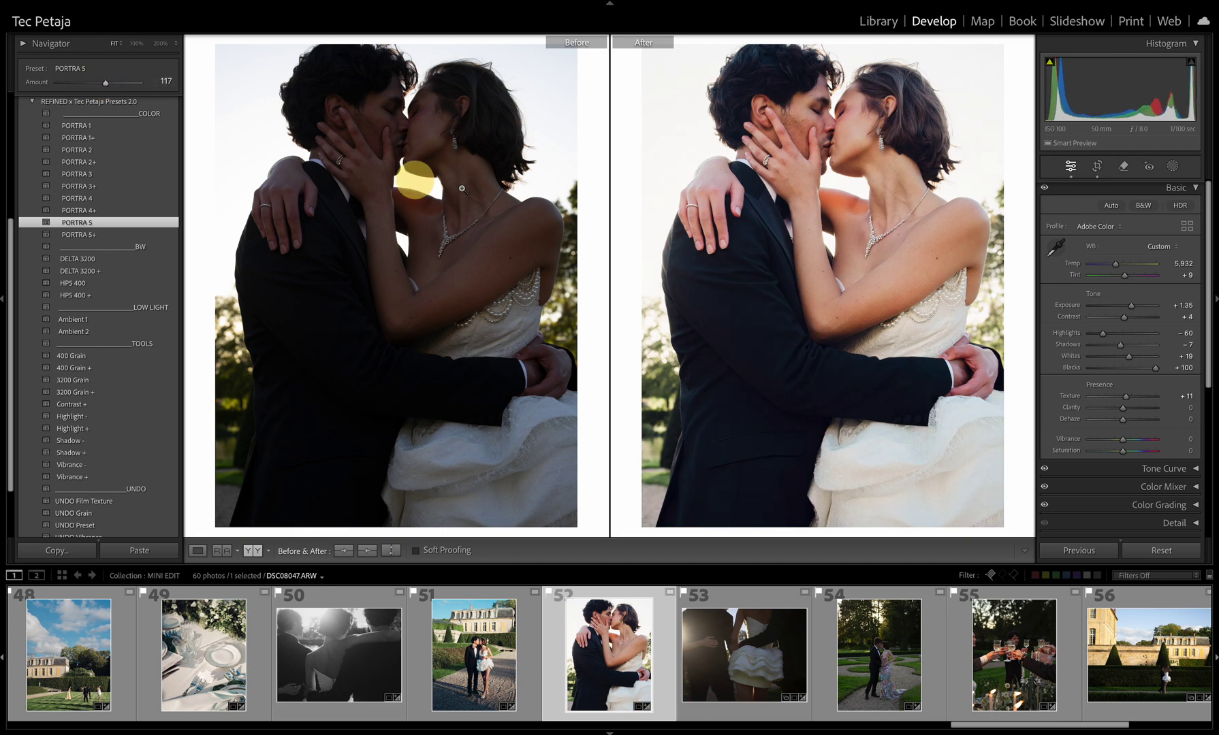
{"action": "key", "text": "Right"}
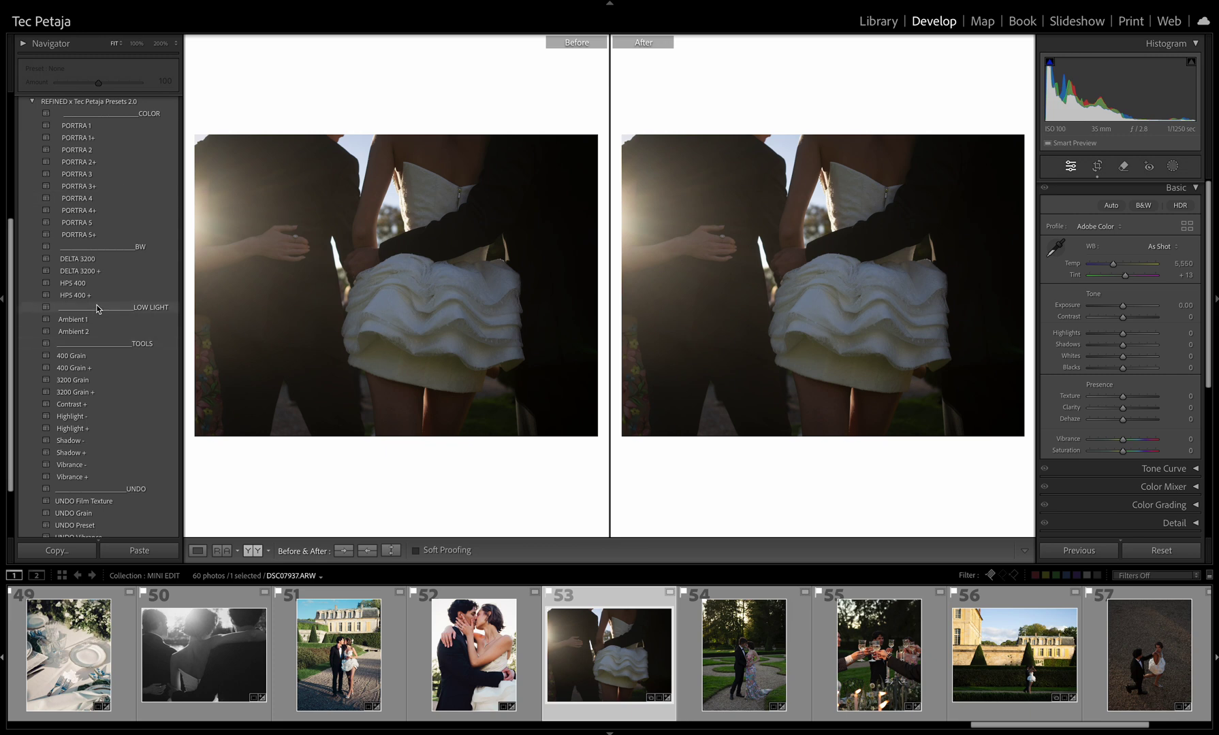
Step: Apply DELTA 3200 + to the fifty-third photo, the backlit embrace from behind, with exposure +0.40 and slightly more contrast
{"action": "left_click", "coordinate": [93, 272]}
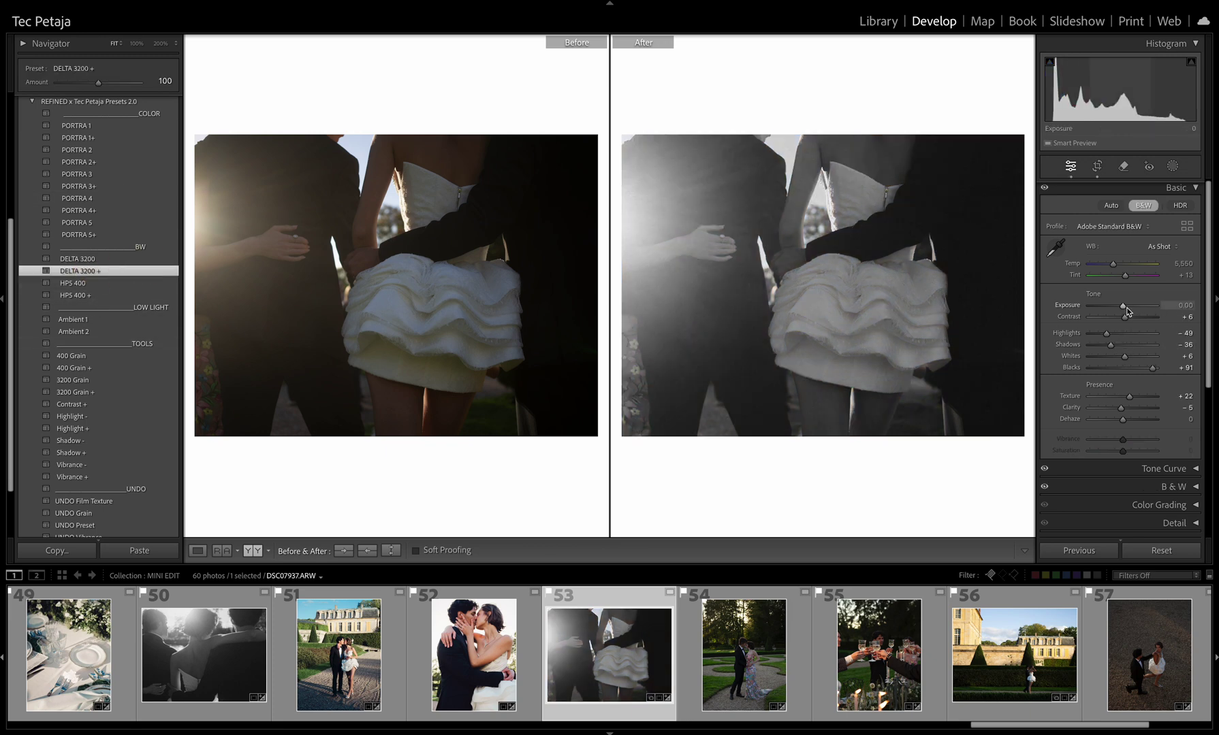
{"action": "left_click_drag", "start_coordinate": [1124, 310], "coordinate": [1126, 308]}
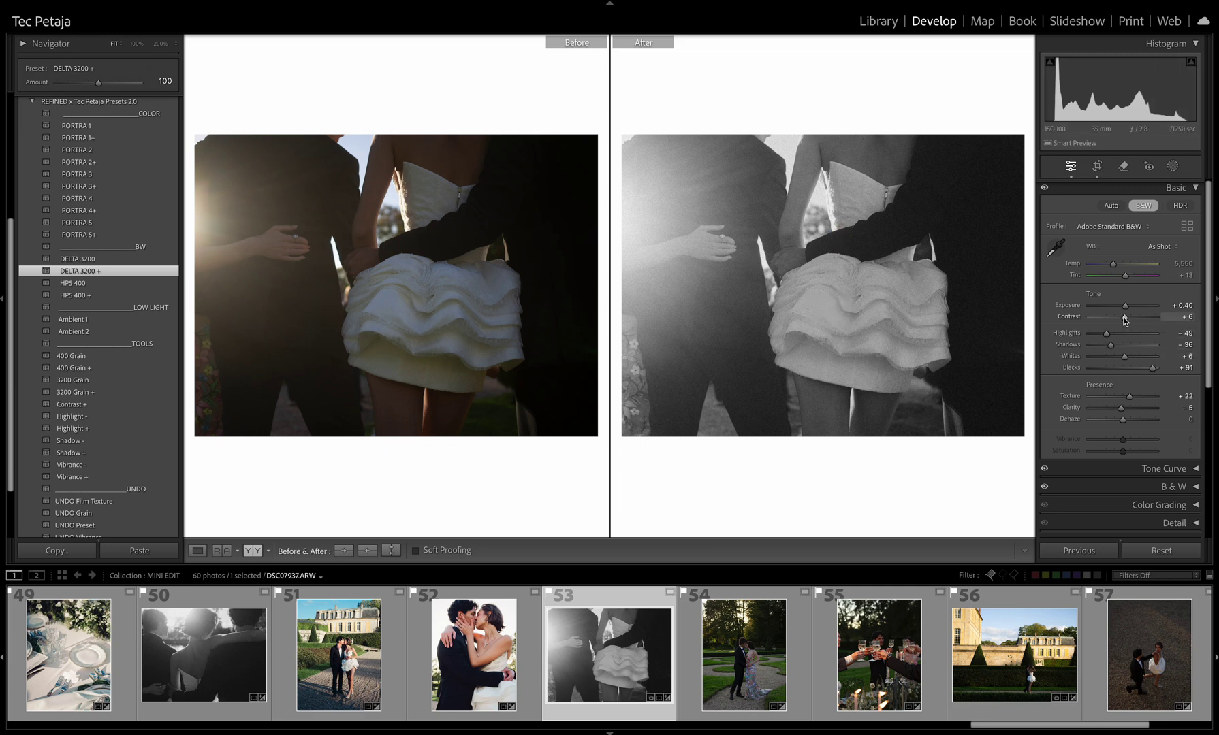
{"action": "left_click_drag", "start_coordinate": [1125, 318], "coordinate": [1128, 320]}
{"action": "key", "text": "Right"}
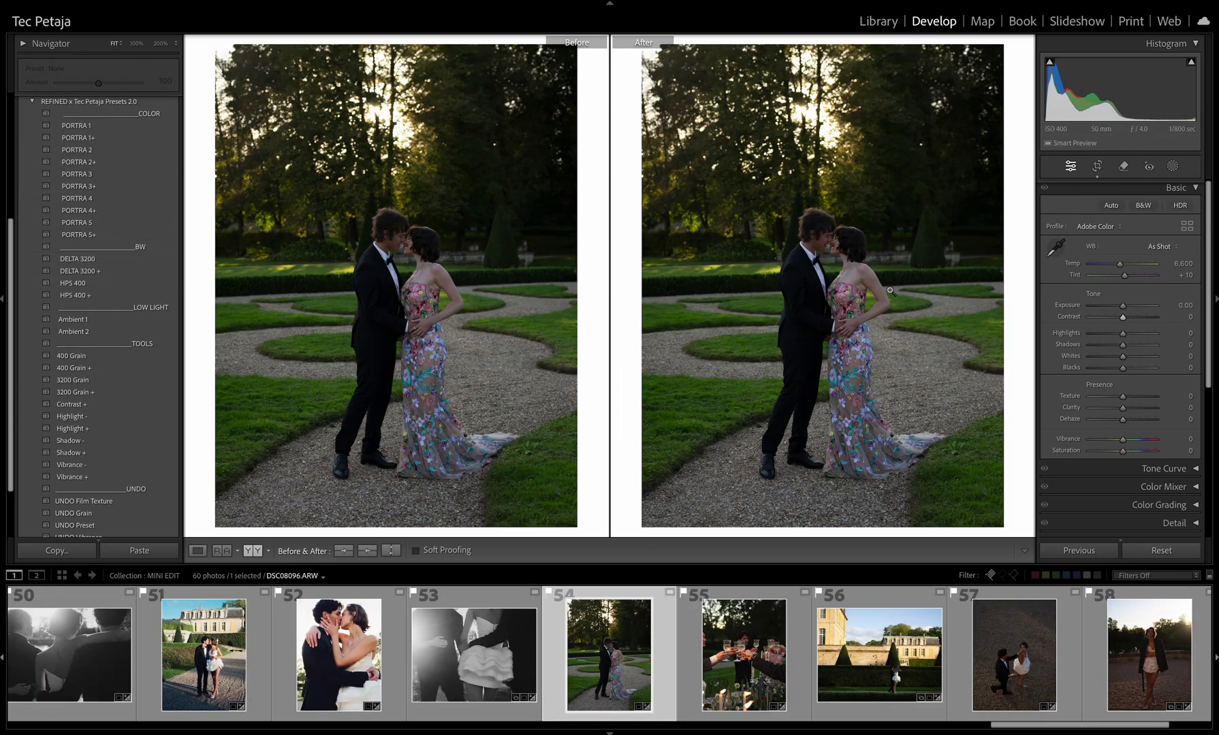
Step: Apply PORTRA 5 to the fifty-fourth photo, the couple in the garden, with exposure +0.60, temperature 7,323 and tint +20
{"action": "left_click", "coordinate": [103, 222]}
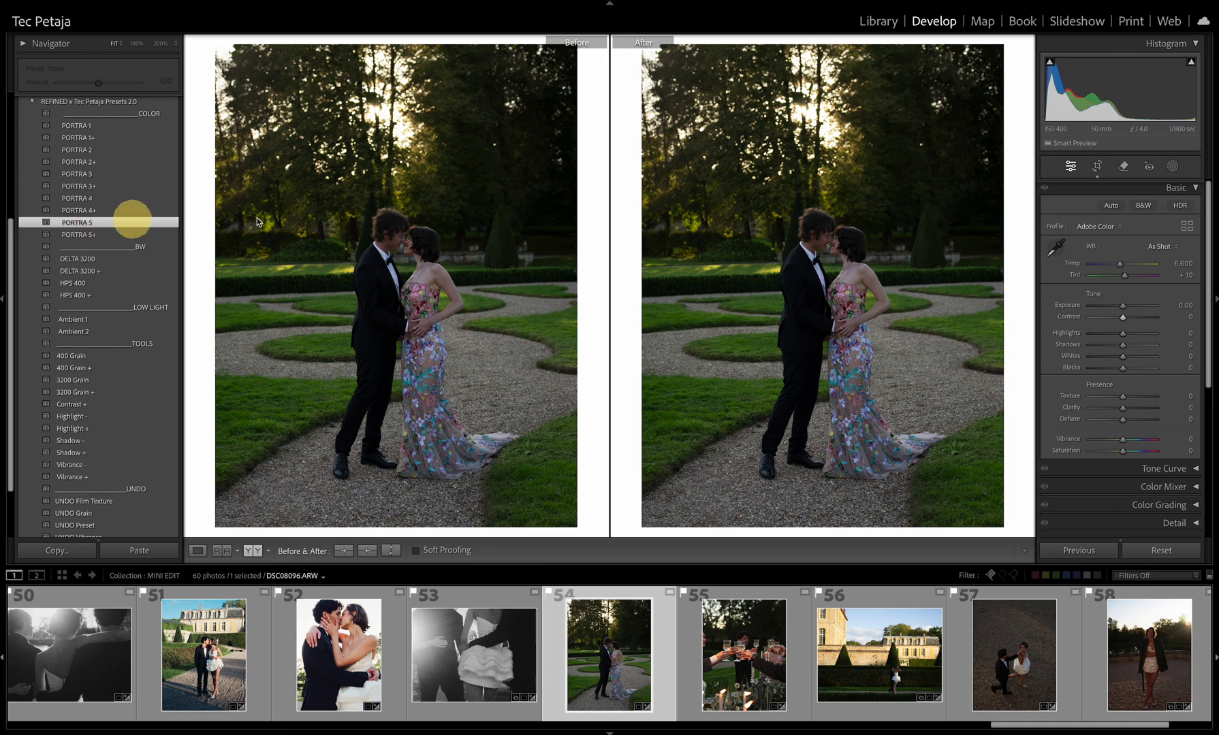
{"action": "left_click_drag", "start_coordinate": [1122, 307], "coordinate": [1124, 264]}
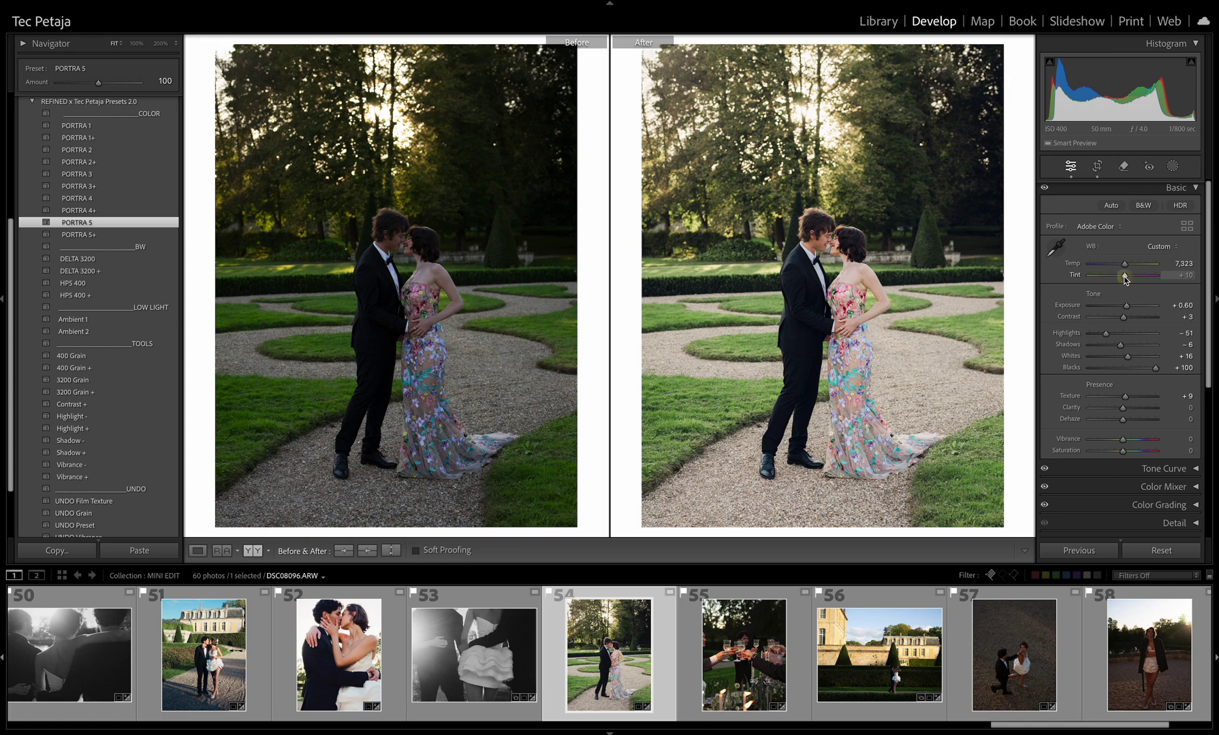
{"action": "left_click_drag", "start_coordinate": [1124, 278], "coordinate": [1126, 275]}
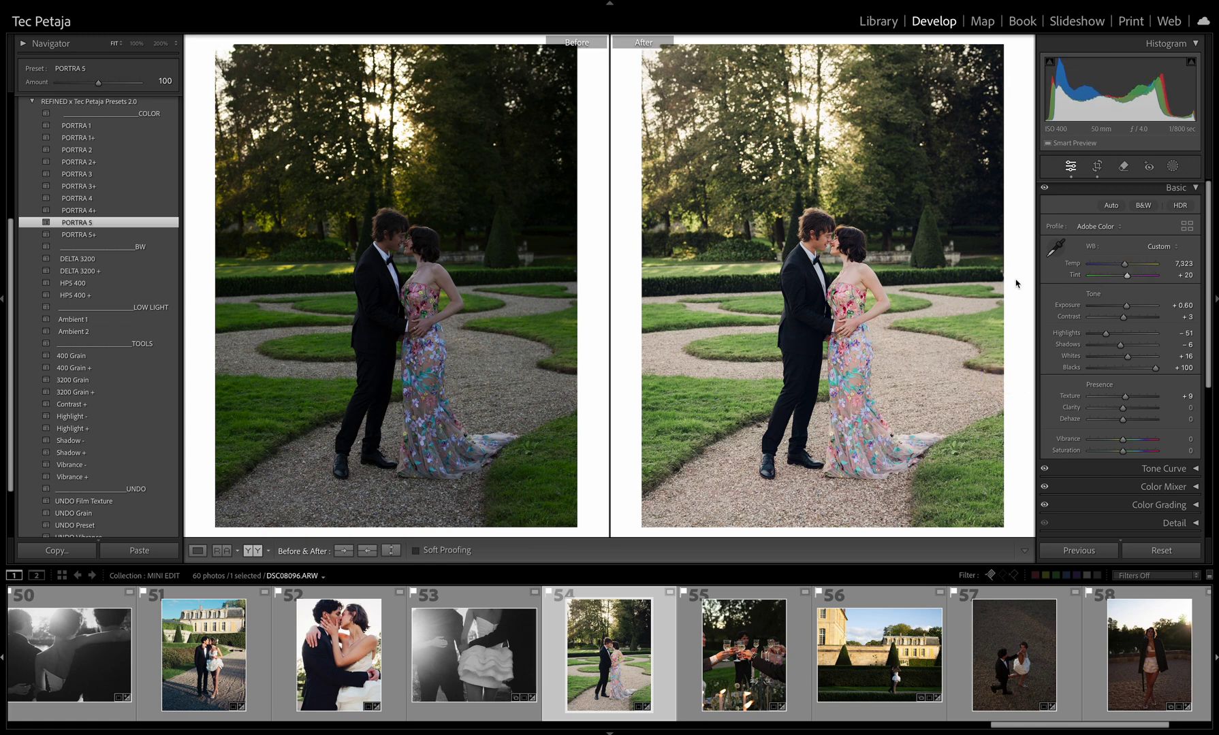
Step: Inspect the garden couple up close, try a preset amount of 137 and undo that amount change
{"action": "left_click", "coordinate": [826, 249]}
{"action": "left_click_drag", "start_coordinate": [927, 386], "coordinate": [840, 374]}
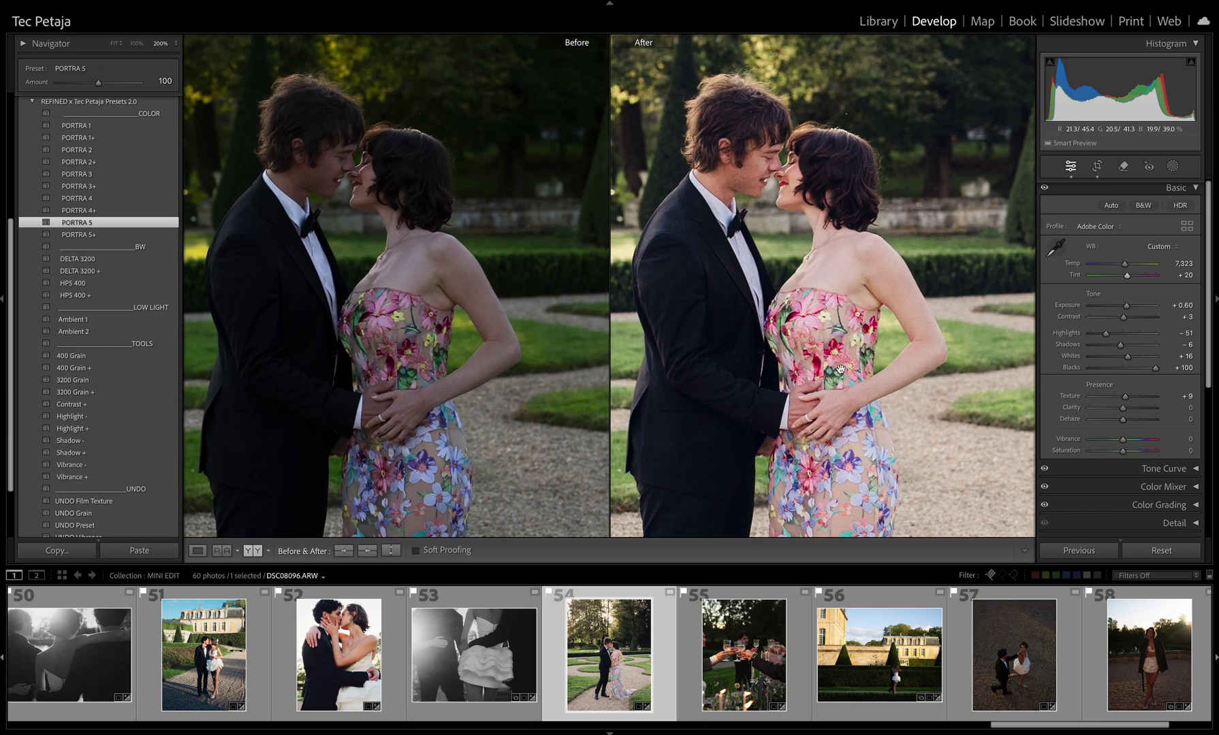
{"action": "left_click", "coordinate": [826, 361]}
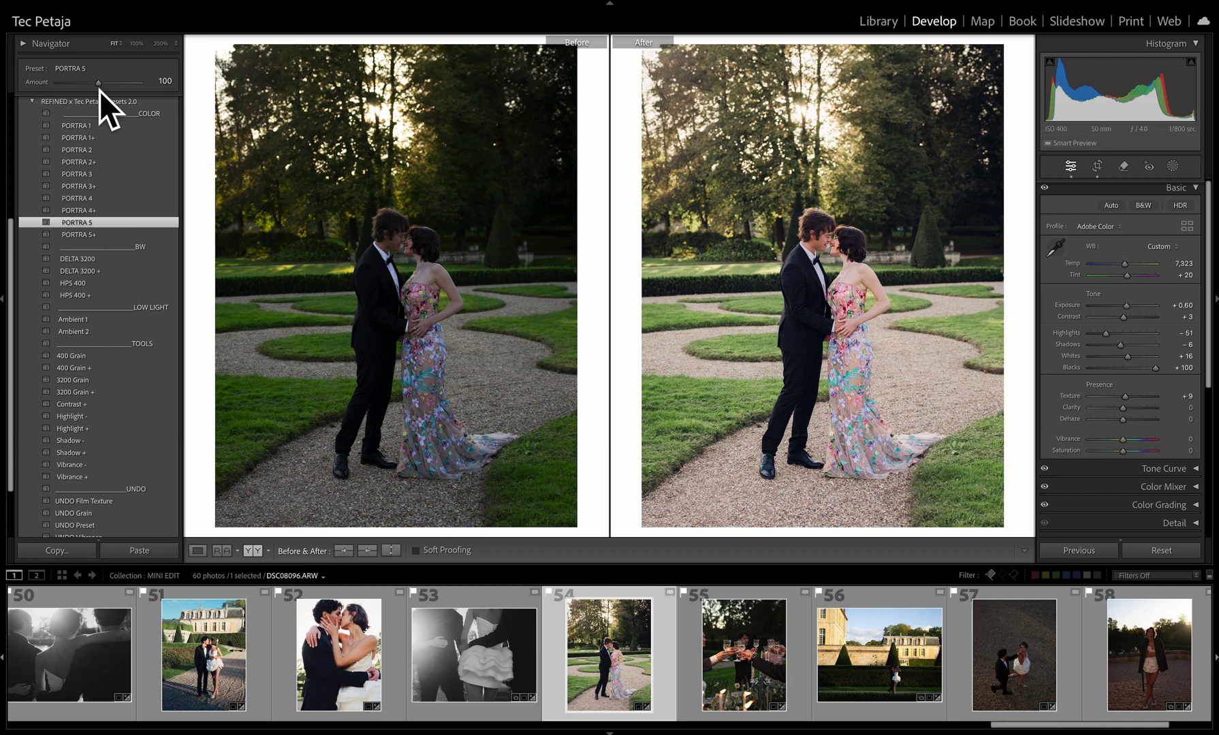
{"action": "left_click_drag", "start_coordinate": [100, 83], "coordinate": [112, 84]}
{"action": "key", "text": "ctrl+z"}
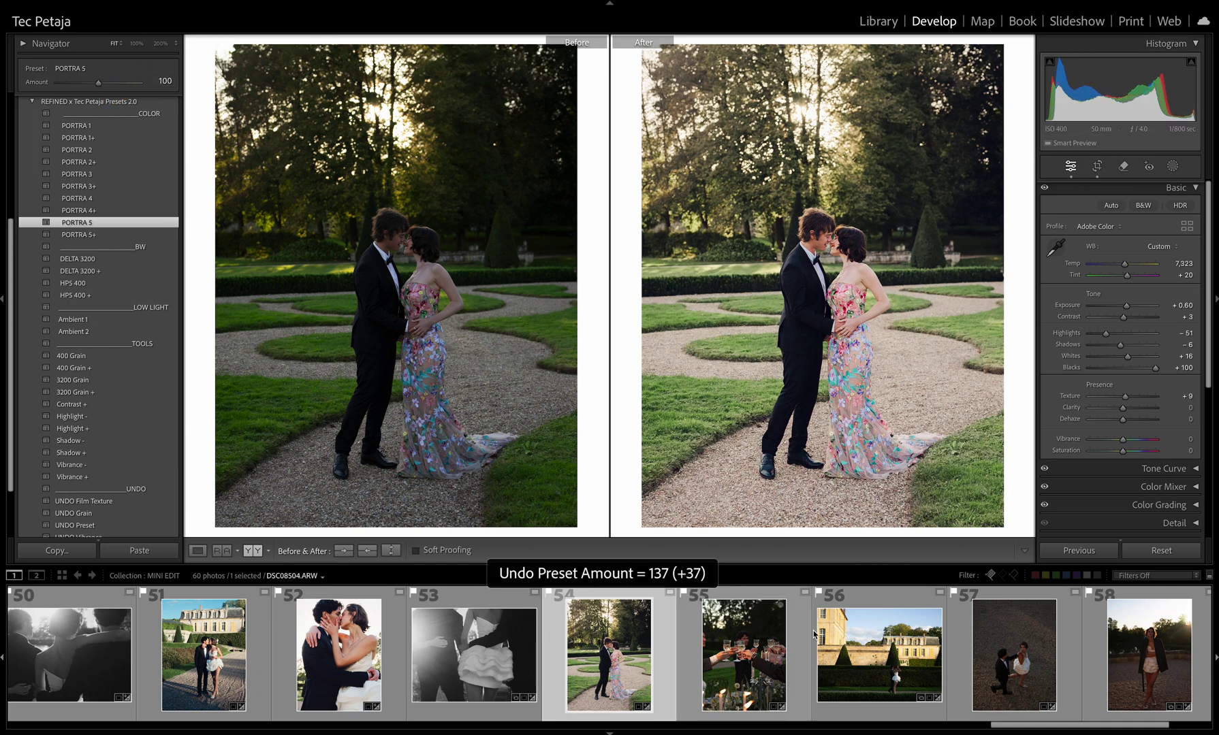
Step: Apply HPS 400 to the fifty-fifth photo, the toast with raised glasses, with exposure +0.45, and open the next photo
{"action": "left_click", "coordinate": [749, 634]}
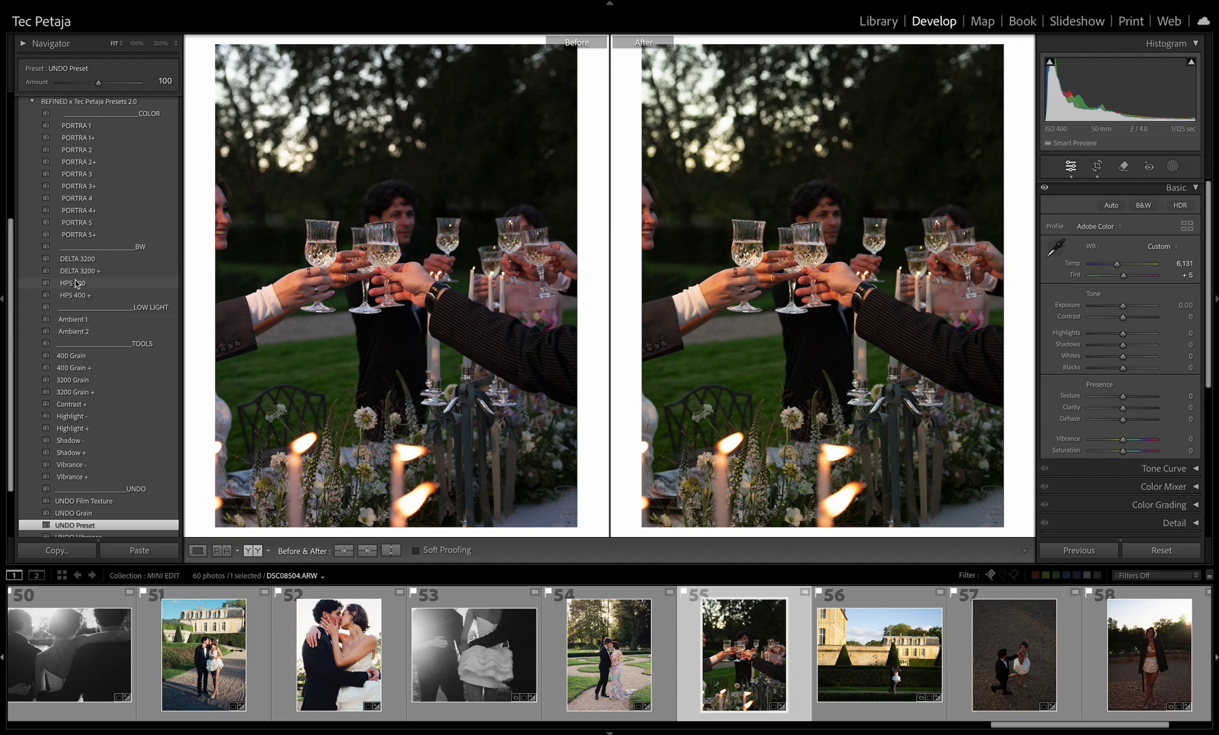
{"action": "left_click", "coordinate": [75, 283]}
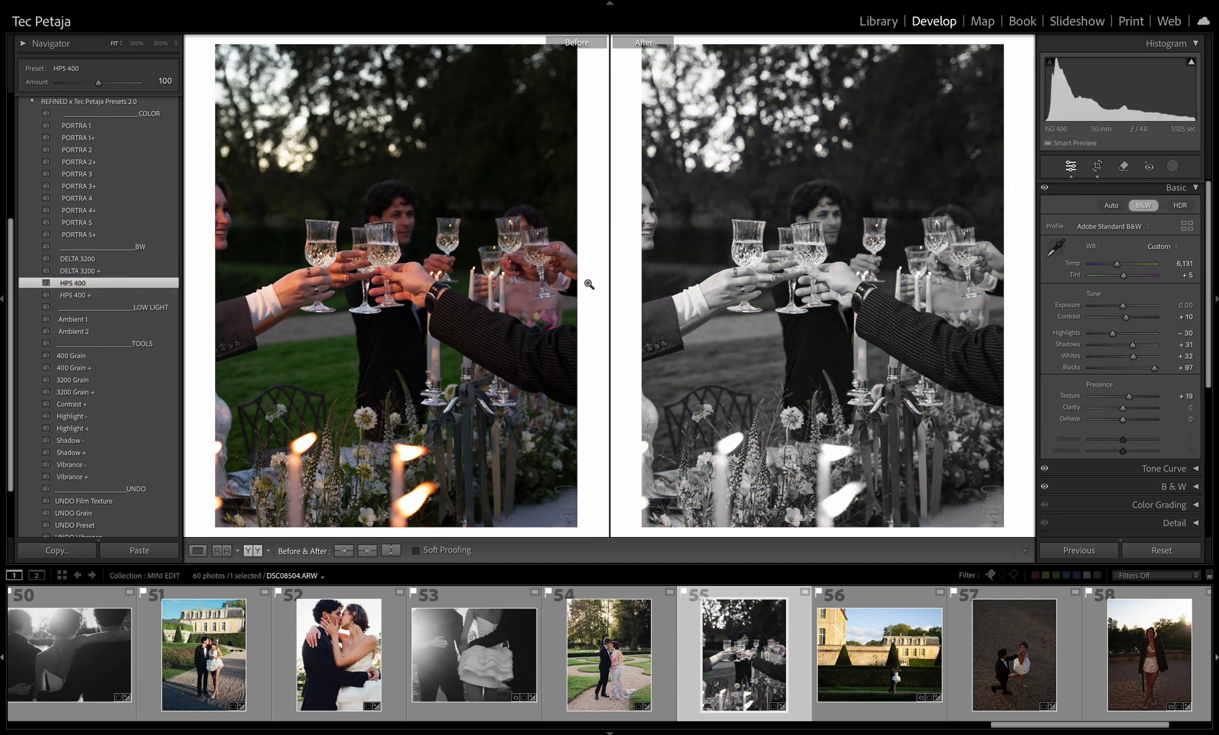
{"action": "left_click_drag", "start_coordinate": [1123, 305], "coordinate": [1126, 305]}
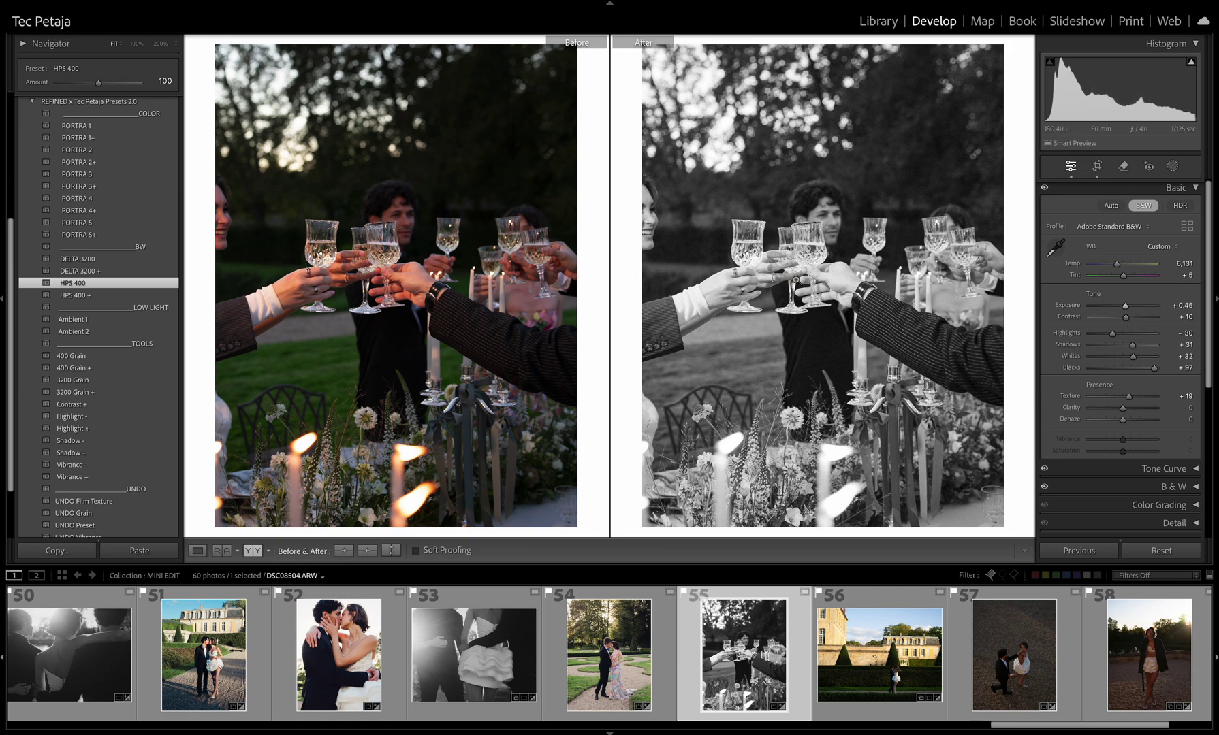
{"action": "key", "text": "Right"}
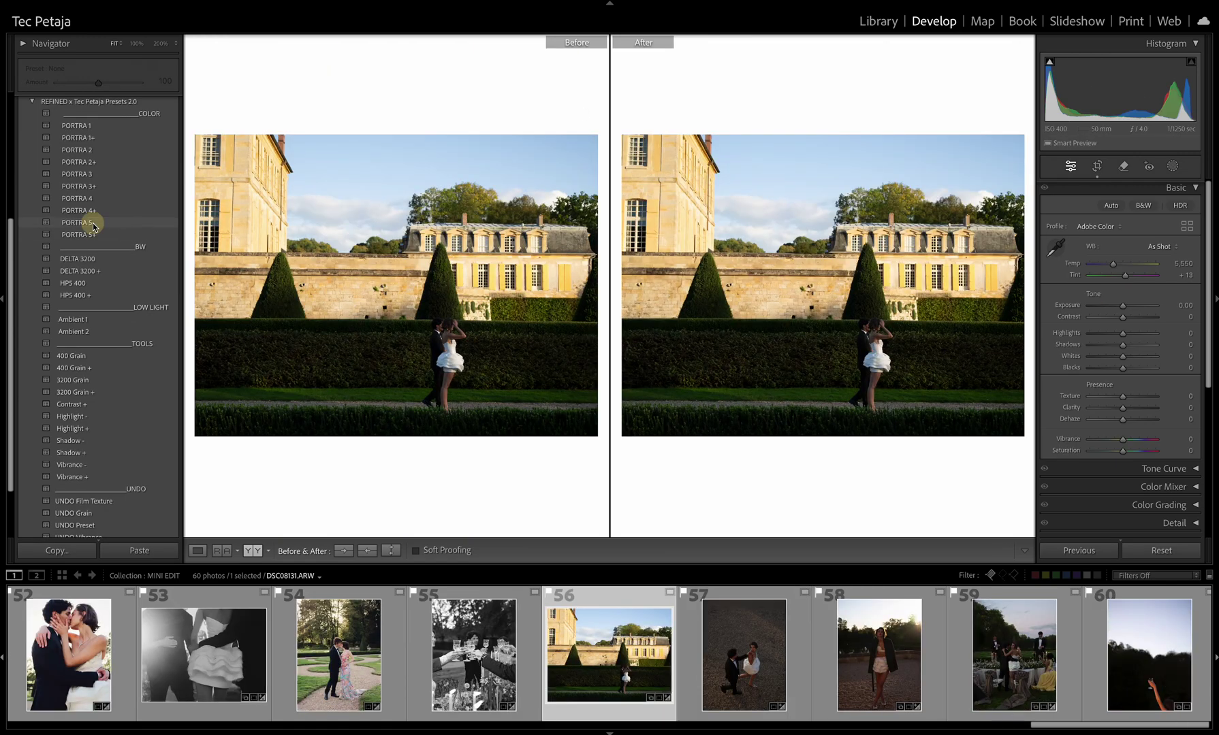
Step: Apply PORTRA 5 to the fifty-sixth photo, the couple by the hedge, straighten it slightly, and set exposure -0.15 and highlights -78
{"action": "left_click", "coordinate": [93, 223]}
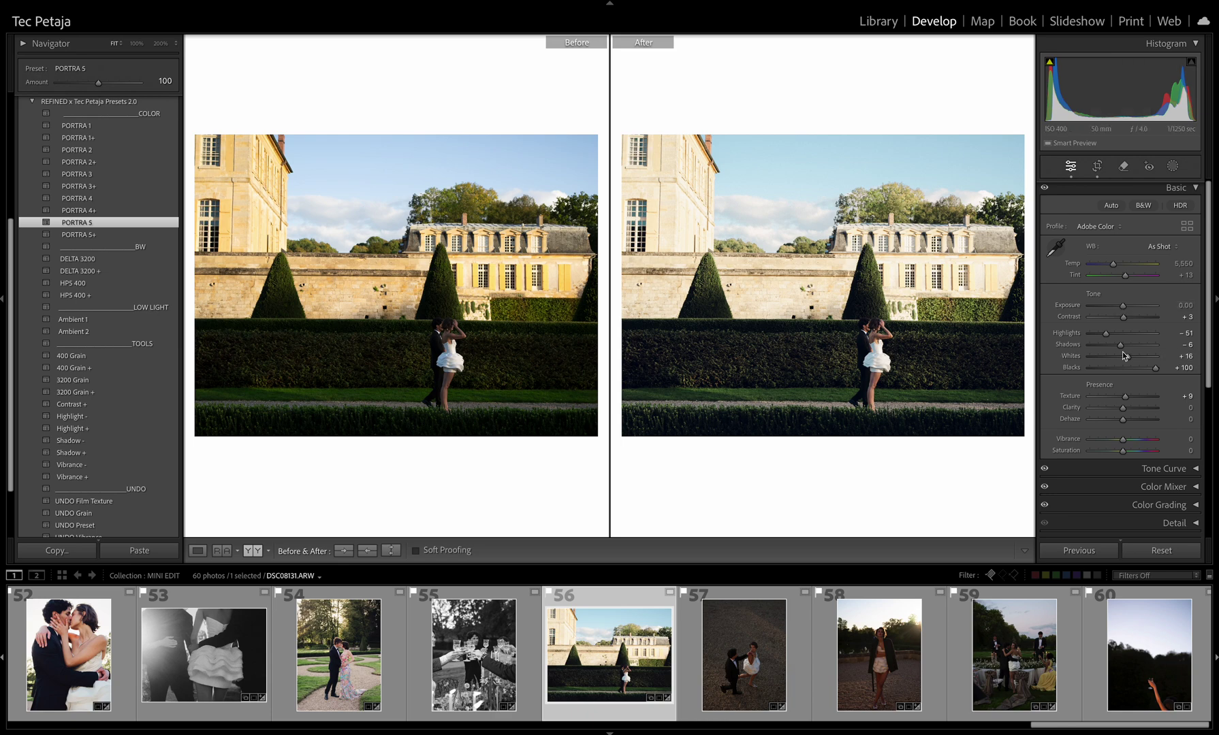
{"action": "left_click", "coordinate": [1097, 167]}
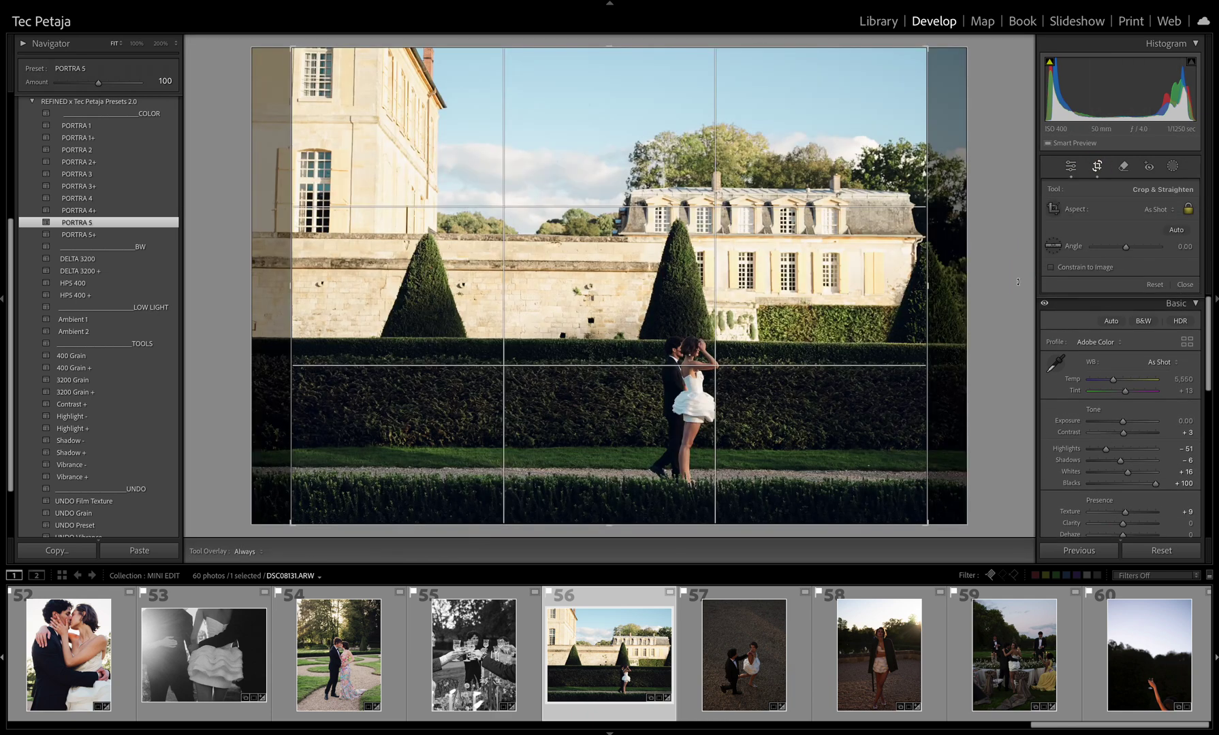
{"action": "left_click_drag", "start_coordinate": [1012, 293], "coordinate": [1012, 286]}
{"action": "left_click", "coordinate": [1097, 166]}
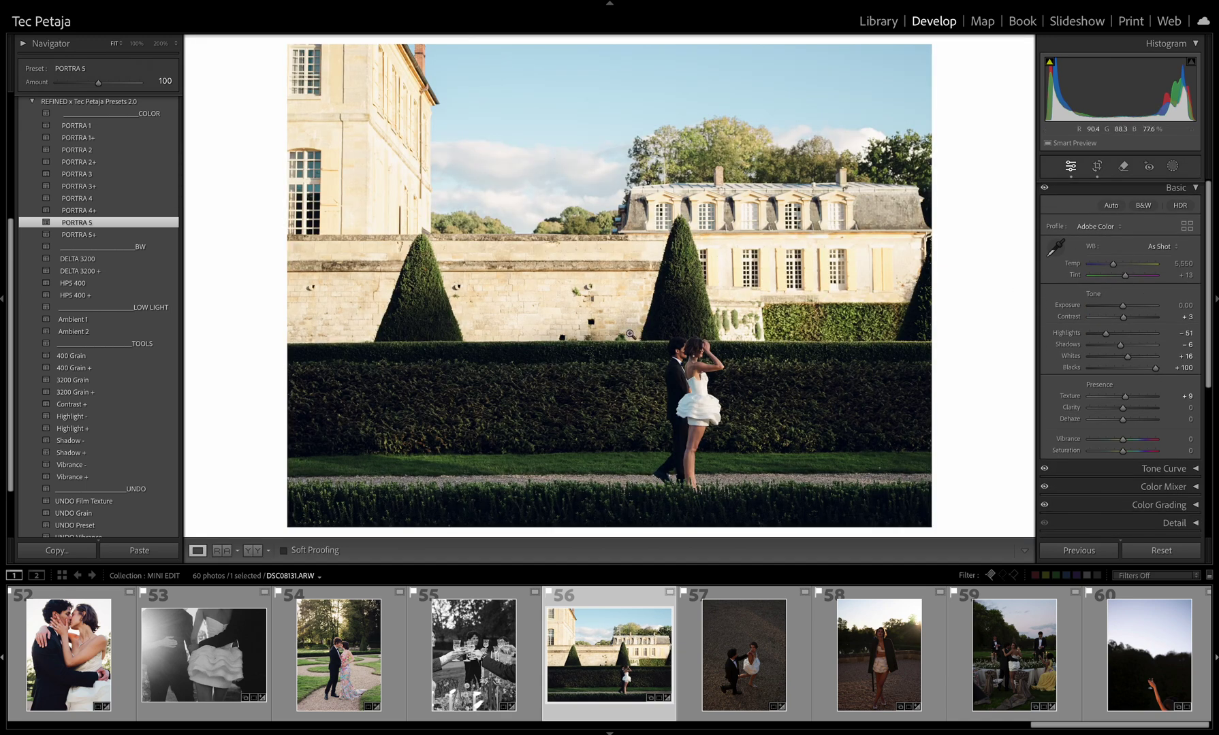
{"action": "mouse_move", "coordinate": [1106, 333]}
{"action": "left_mouse_down"}
{"action": "mouse_move", "coordinate": [1122, 305]}
{"action": "mouse_move", "coordinate": [1093, 333]}
{"action": "left_mouse_up"}
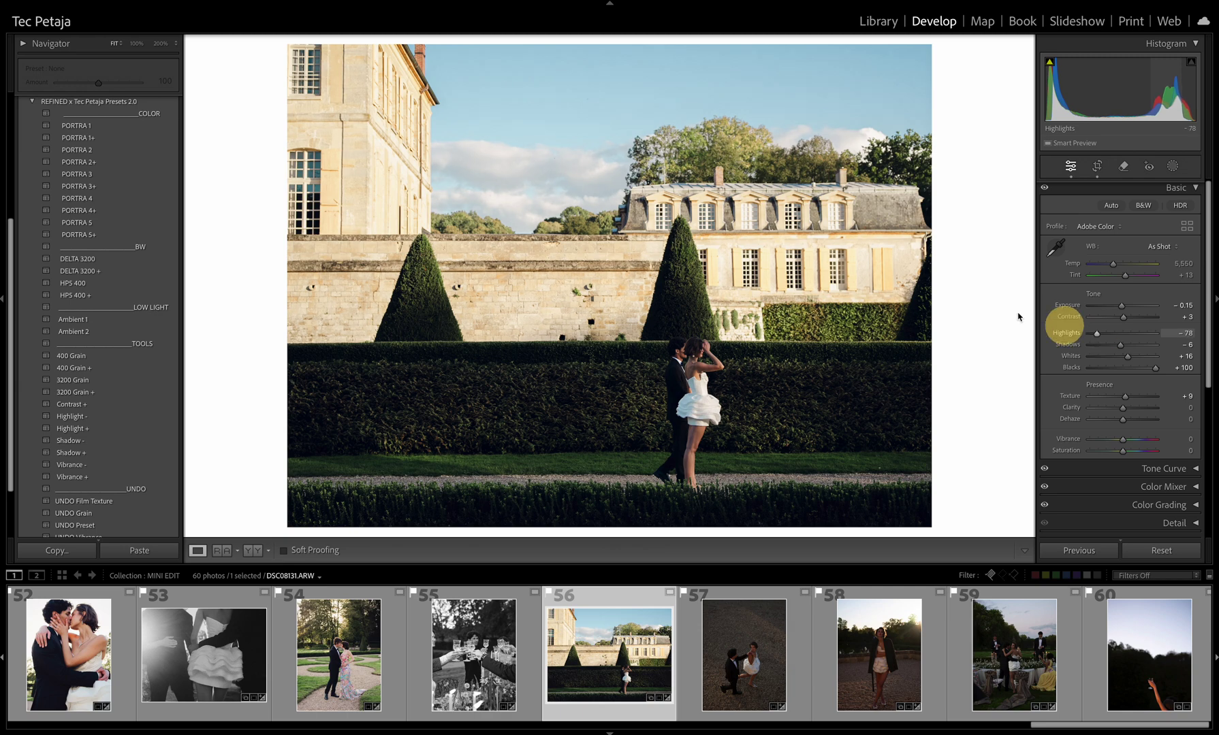
Step: Add a linear gradient mask rising from the photo's lower edge over the hedge and couple, with mask exposure 1.20
{"action": "left_click", "coordinate": [1173, 169]}
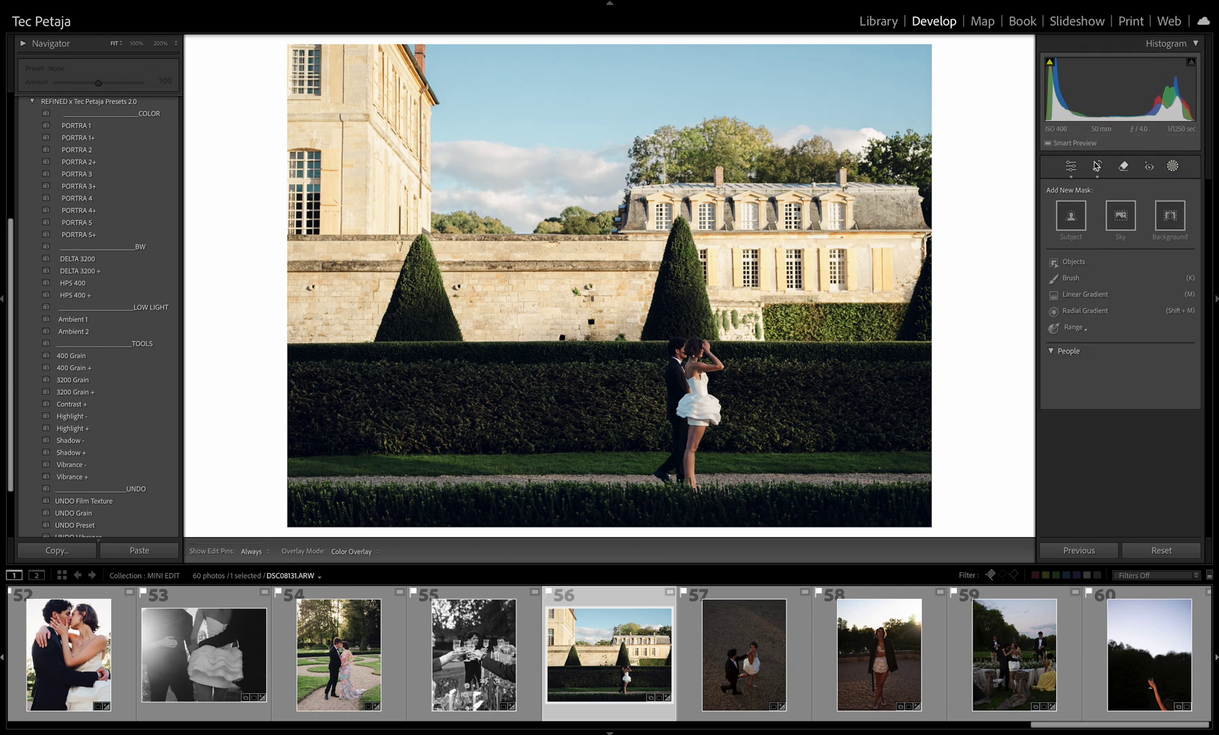
{"action": "left_click", "coordinate": [1086, 295]}
{"action": "left_click_drag", "start_coordinate": [625, 528], "coordinate": [624, 232]}
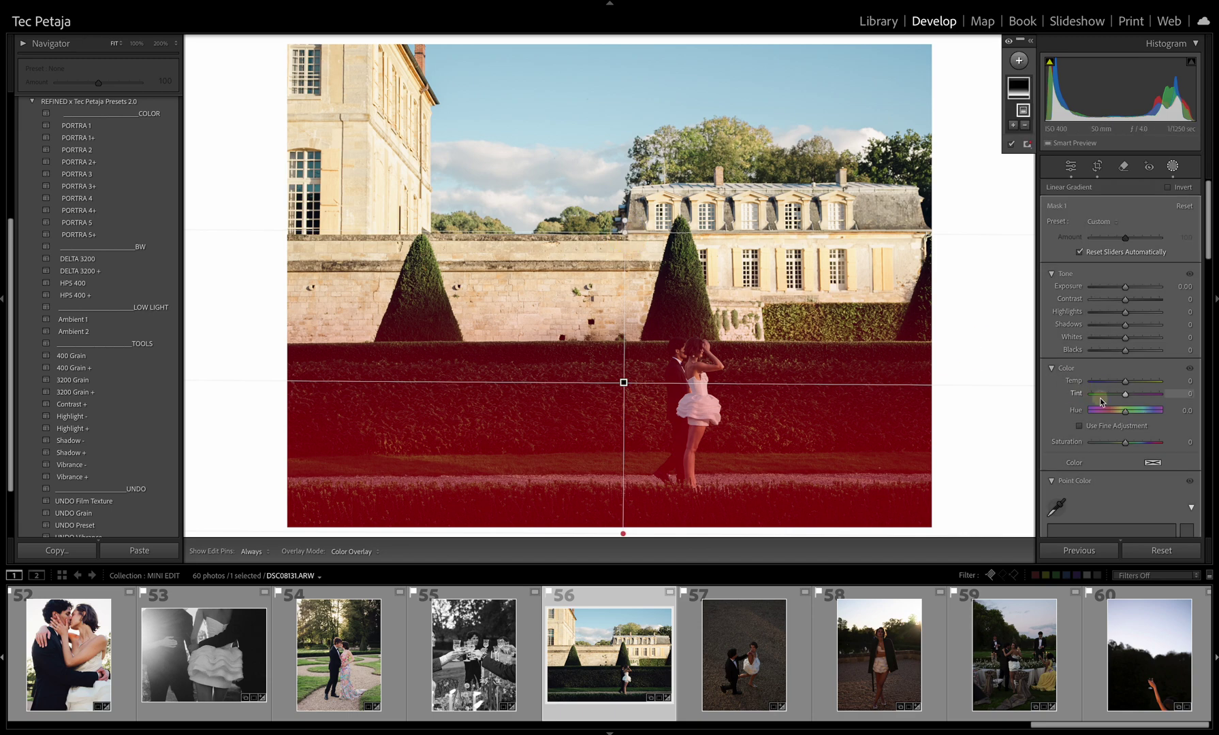
{"action": "left_click_drag", "start_coordinate": [1125, 289], "coordinate": [1135, 286]}
{"action": "left_click", "coordinate": [1172, 166]}
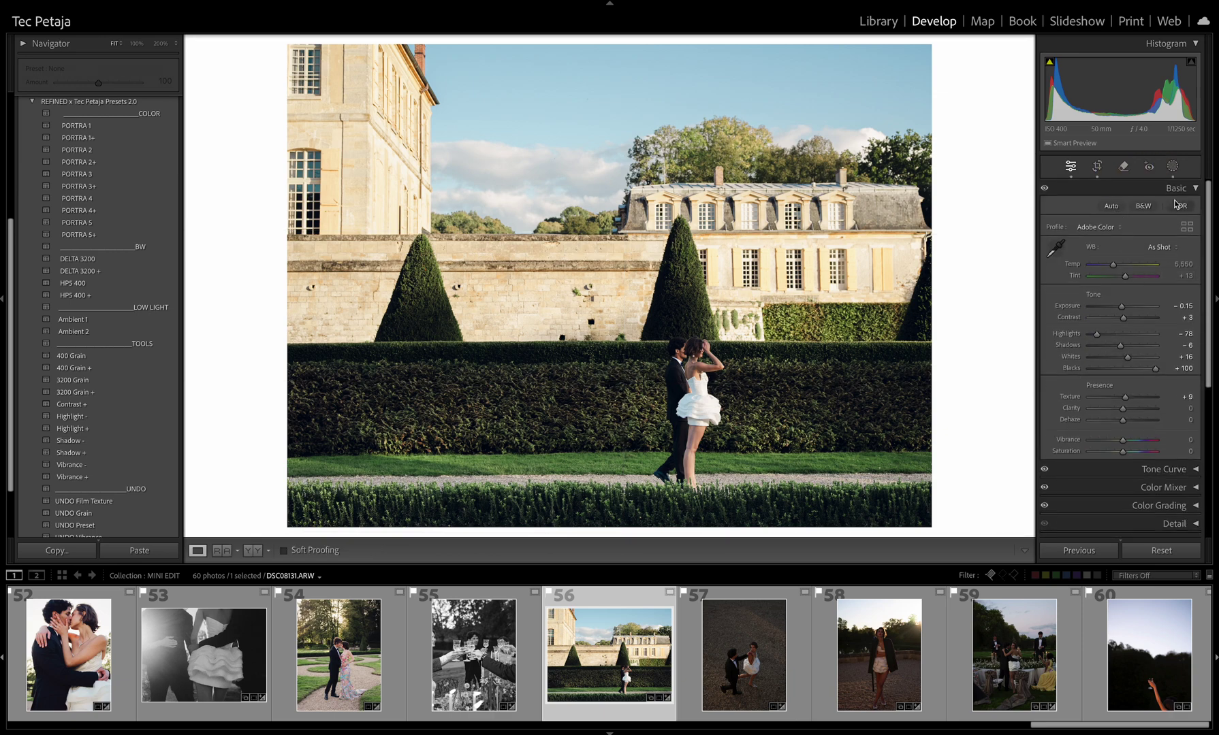
Step: Reopen the hedge photo's linear gradient mask and examine its coverage and the options for subtracting from it
{"action": "left_click", "coordinate": [1172, 168]}
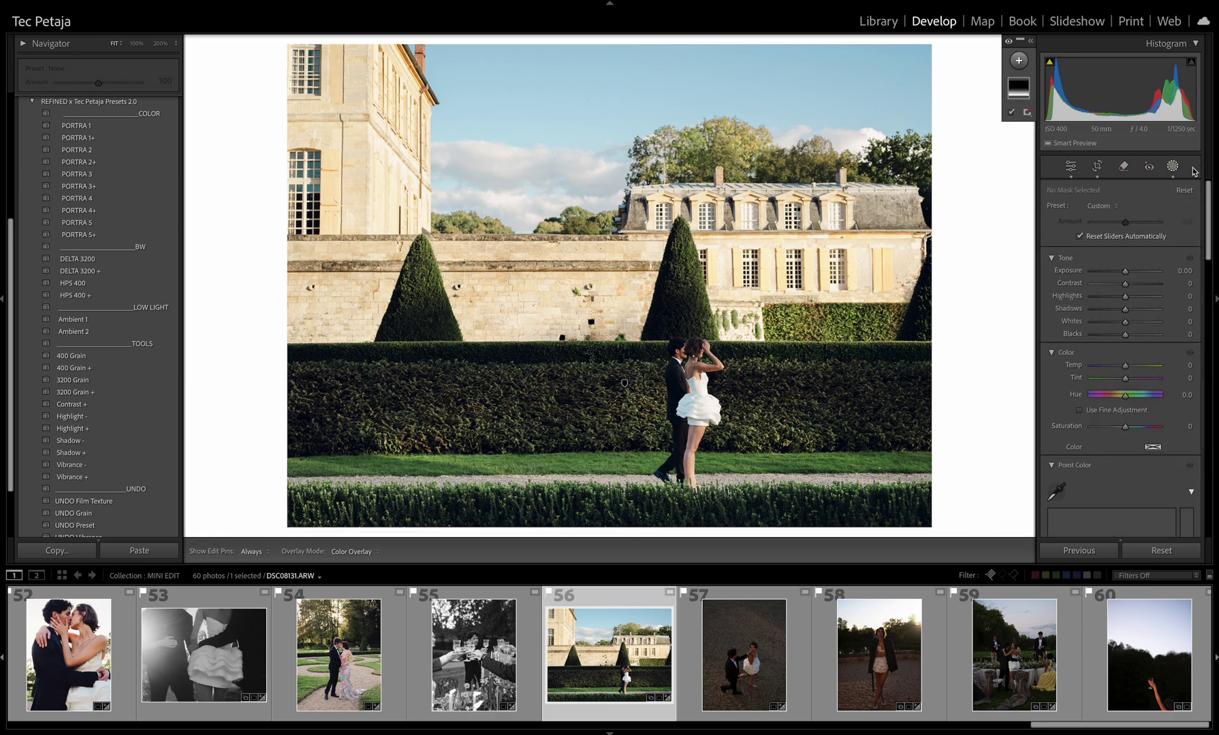
{"action": "left_click", "coordinate": [1027, 113]}
{"action": "left_click", "coordinate": [1028, 98]}
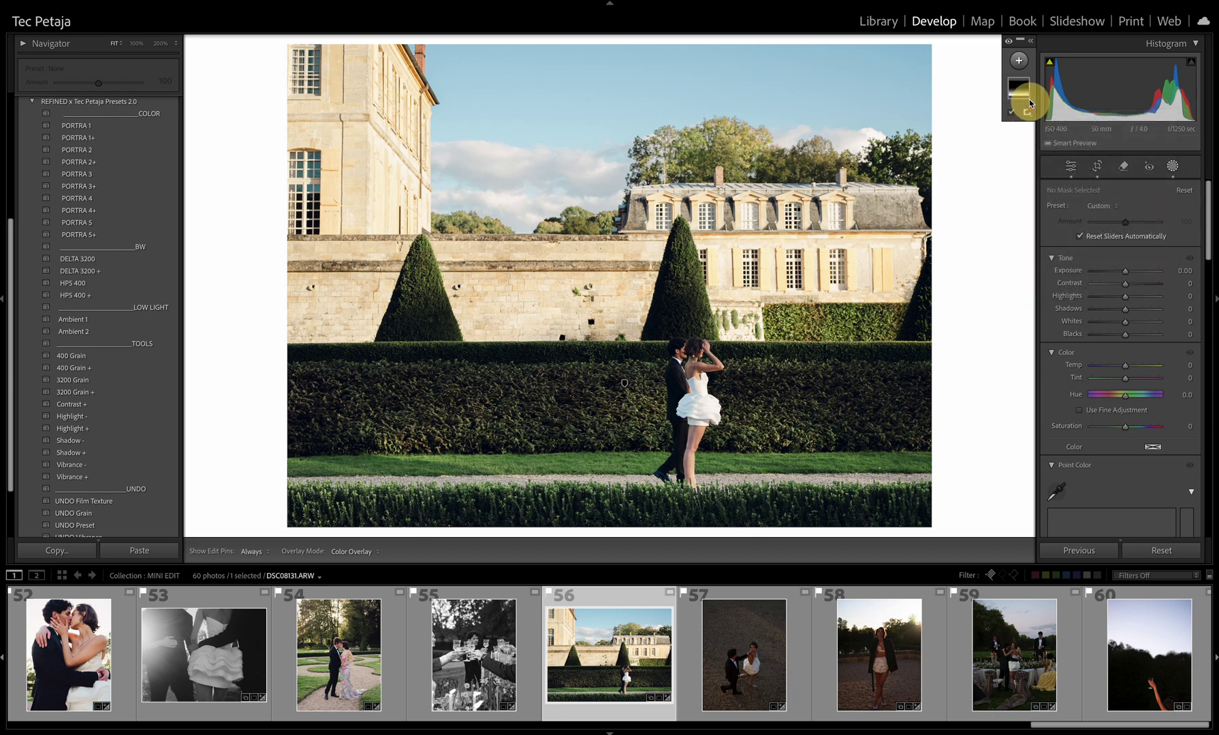
{"action": "left_click", "coordinate": [1019, 89]}
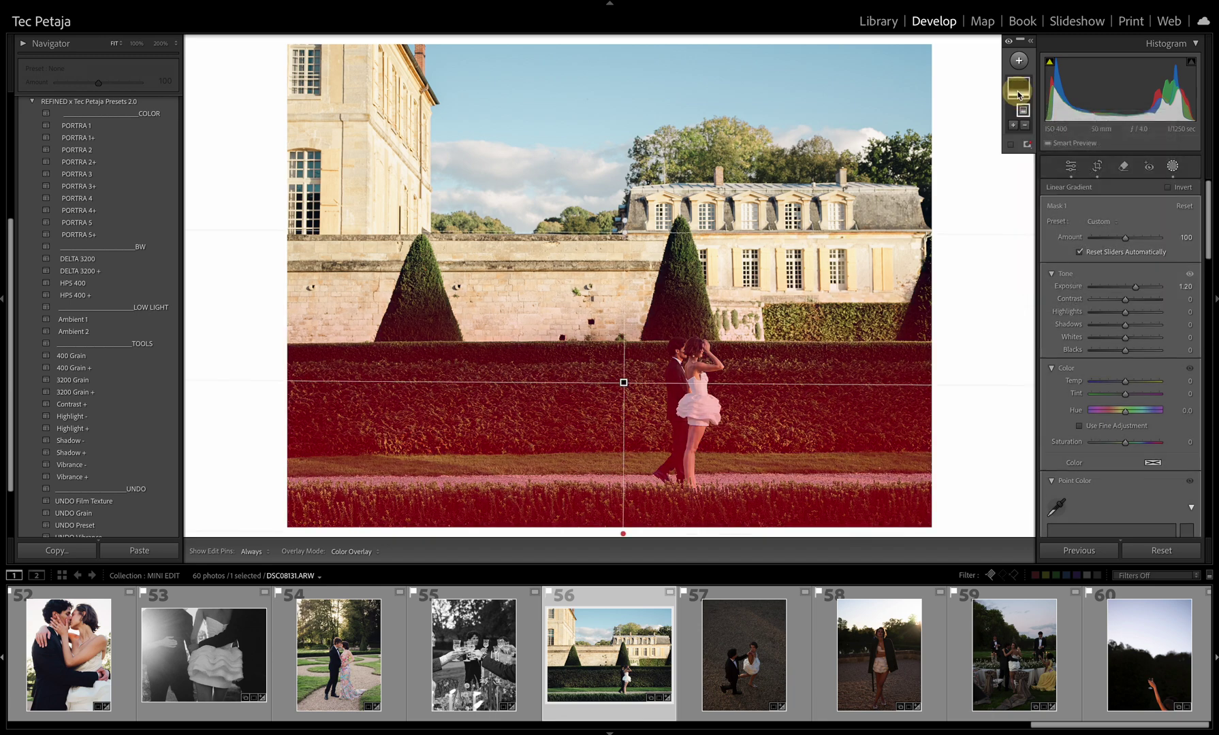
{"action": "left_click", "coordinate": [1025, 128]}
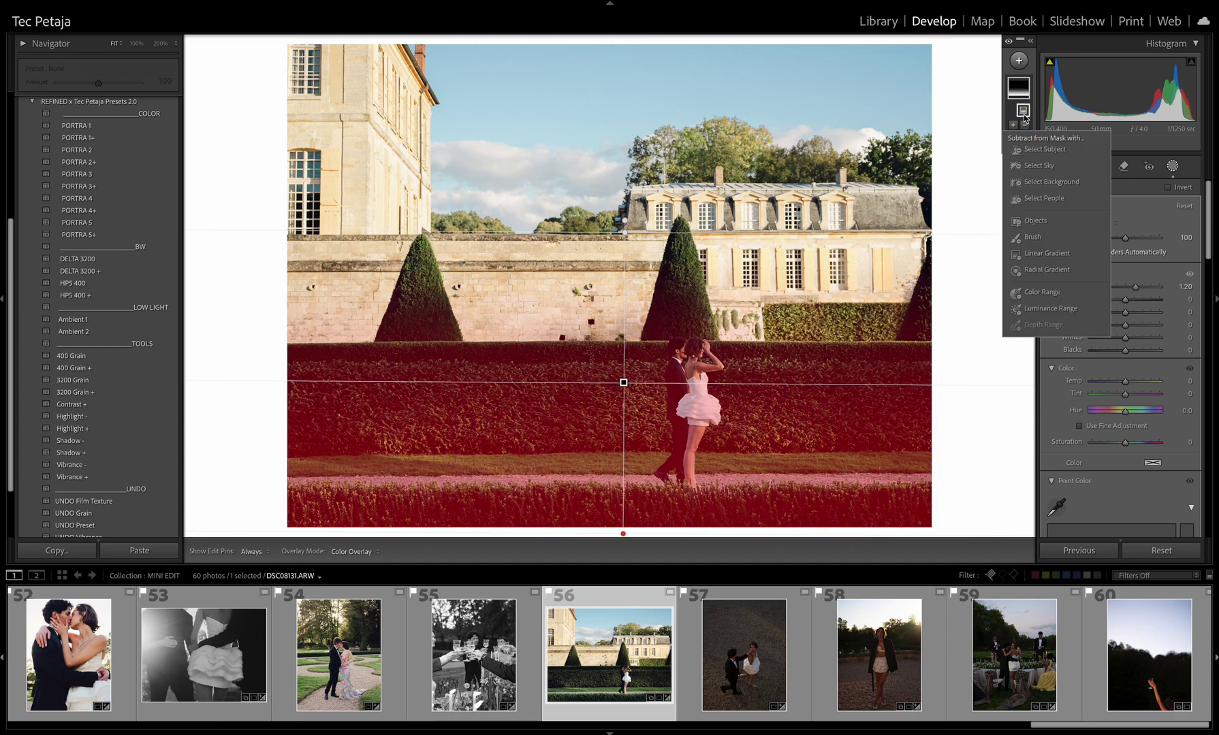
{"action": "left_click", "coordinate": [1173, 168]}
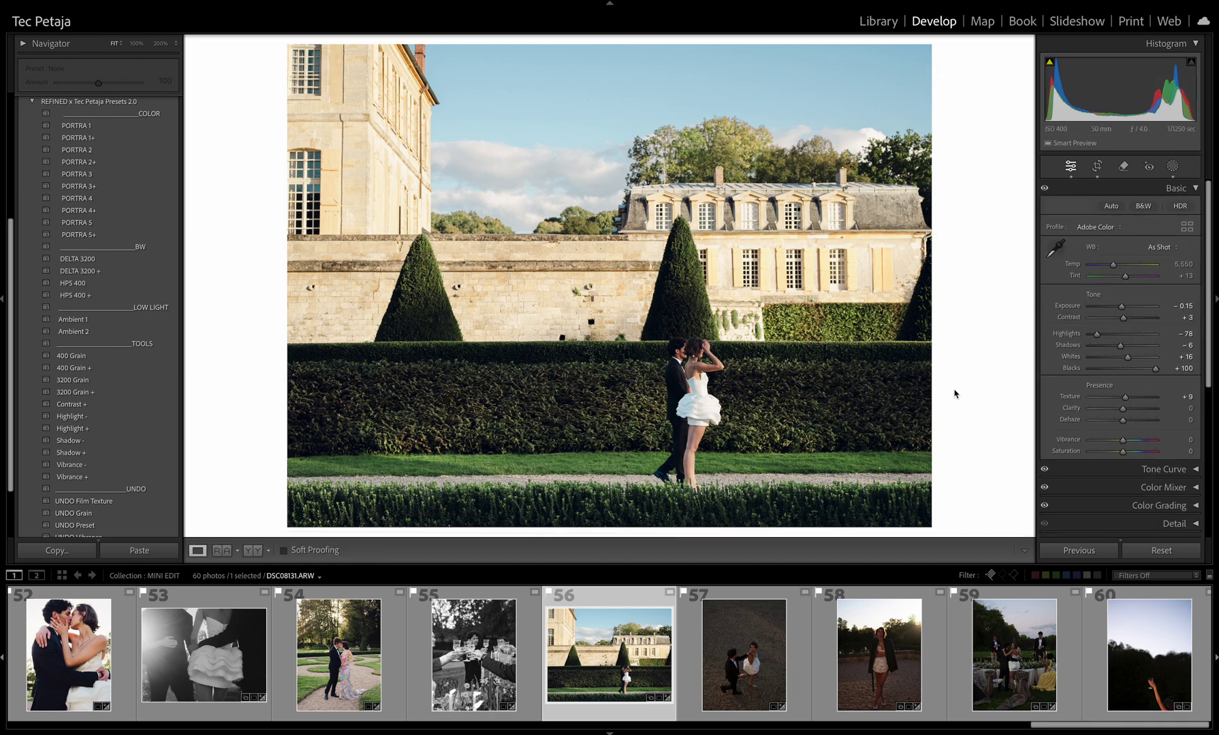
Step: Compare the fifty-sixth photo's original and edited versions, and open the next photo
{"action": "key", "text": "backslash"}
{"action": "key", "text": "backslash"}
{"action": "key", "text": "backslash"}
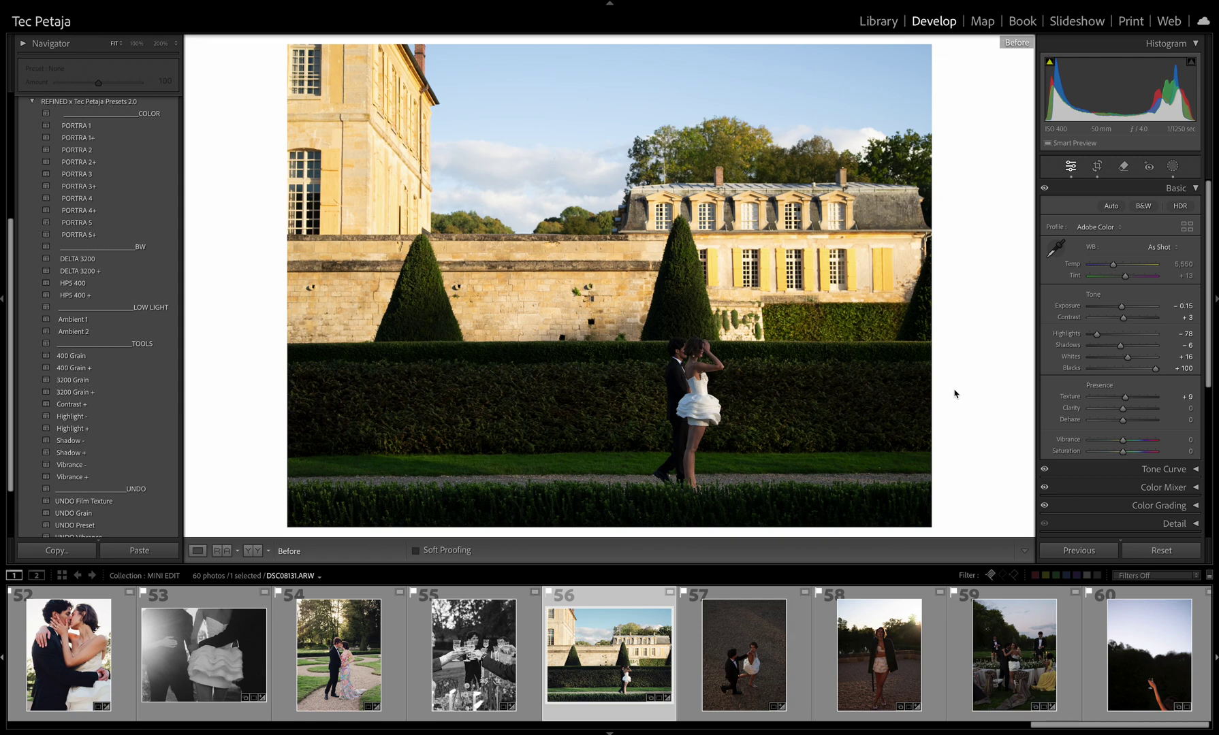
{"action": "key", "text": "backslash"}
{"action": "key", "text": "Right"}
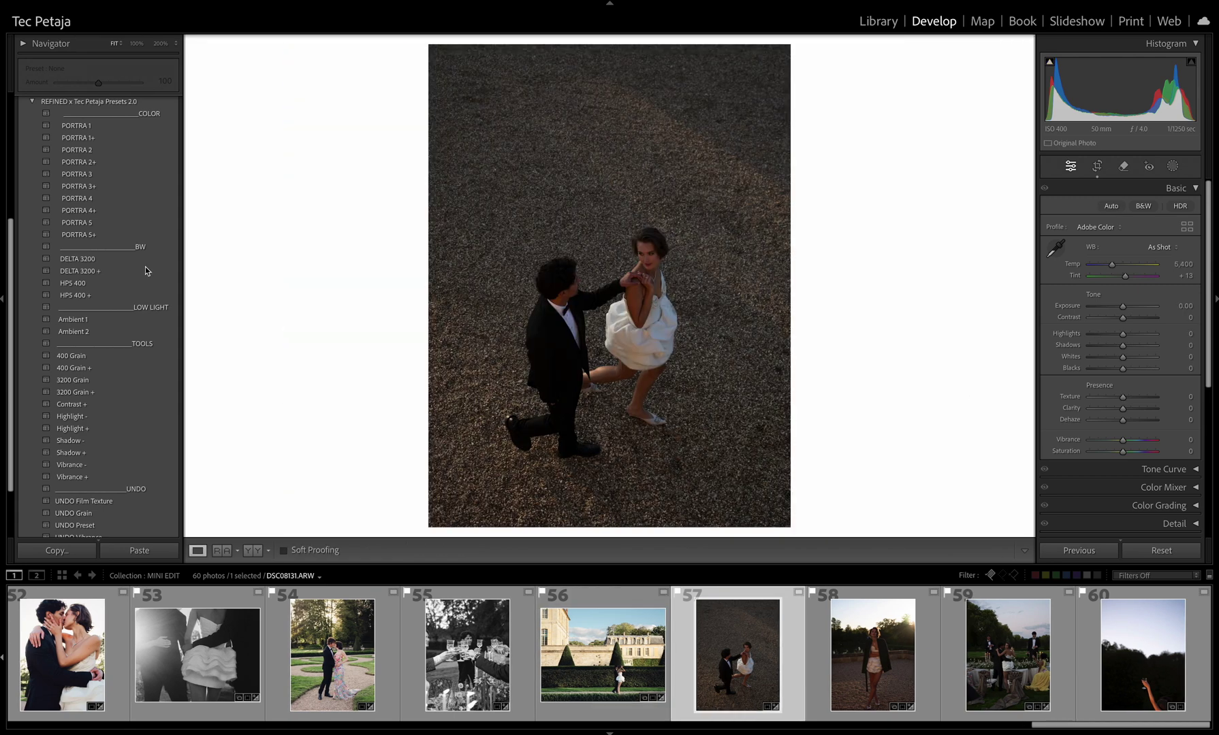
Step: Apply HPS 400 + to the fifty-seventh photo, the couple on gravel seen from above, raise its exposure and open the next photo
{"action": "left_click", "coordinate": [77, 297]}
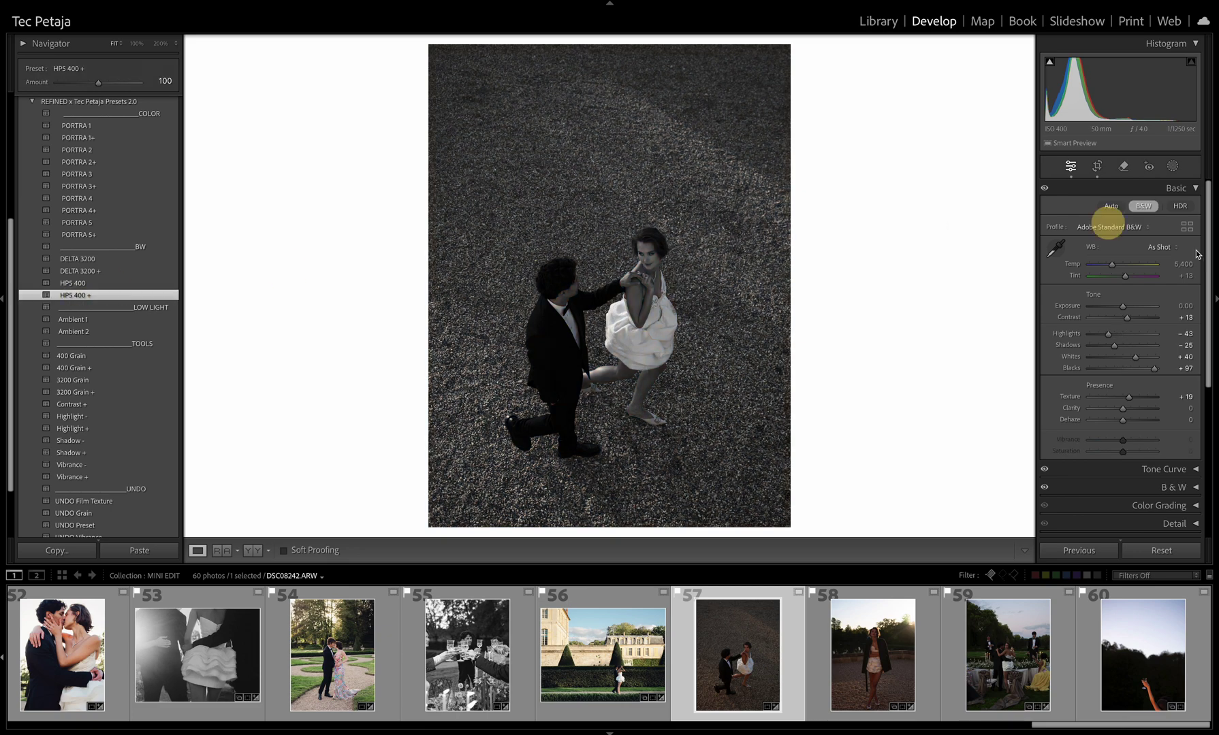
{"action": "left_click_drag", "start_coordinate": [1117, 301], "coordinate": [1127, 308]}
{"action": "key", "text": "Right"}
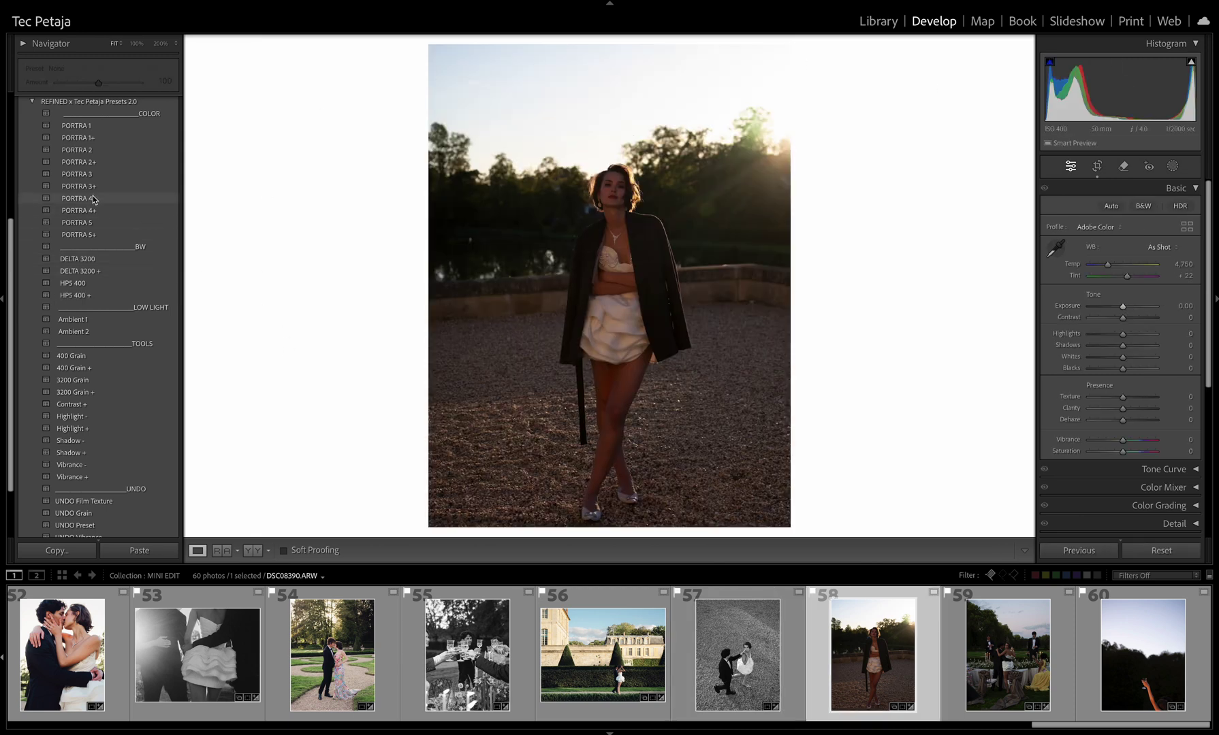
Step: Apply PORTRA 5 to the fifty-eighth photo, the woman in the jacket, with exposure +0.80, temperature 4,270 and tint +6, and adjust its crop
{"action": "left_click", "coordinate": [76, 223]}
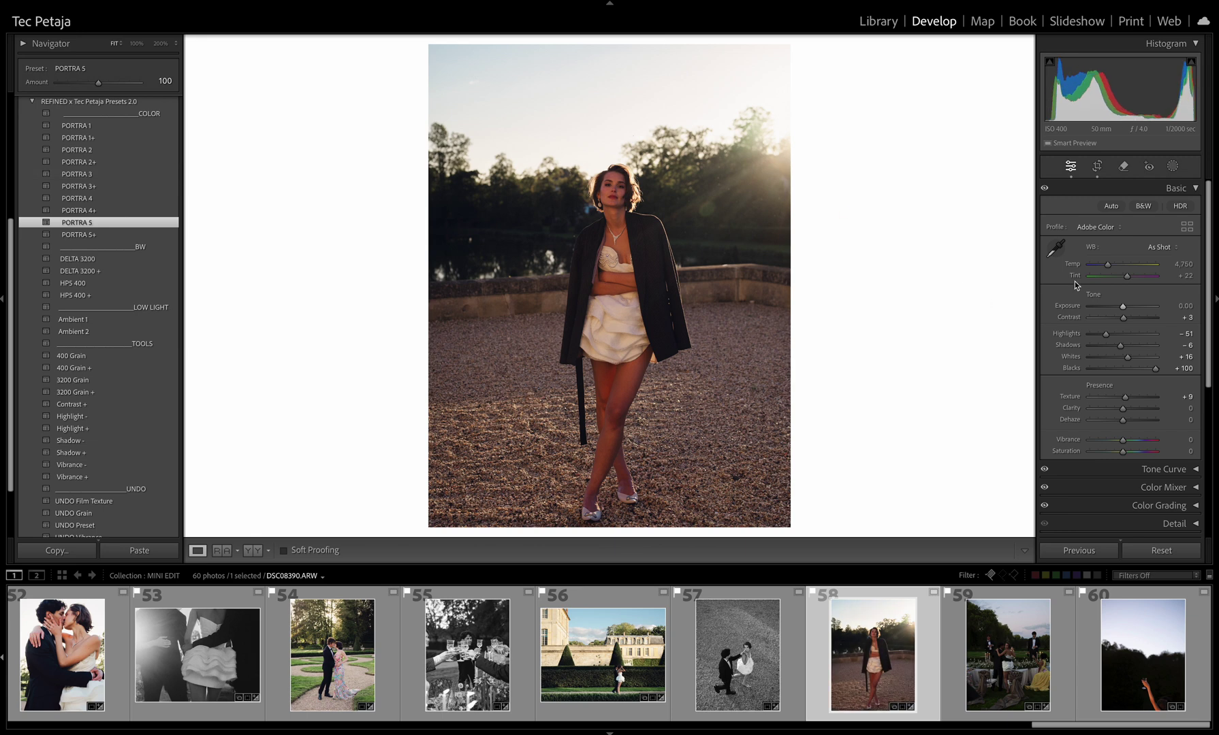
{"action": "mouse_move", "coordinate": [1122, 307]}
{"action": "left_mouse_down"}
{"action": "mouse_move", "coordinate": [1106, 265]}
{"action": "mouse_move", "coordinate": [1127, 276]}
{"action": "mouse_move", "coordinate": [1100, 265]}
{"action": "mouse_move", "coordinate": [1124, 276]}
{"action": "mouse_move", "coordinate": [1125, 308]}
{"action": "left_mouse_up"}
{"action": "left_click", "coordinate": [1101, 265]}
{"action": "left_click", "coordinate": [1097, 166]}
{"action": "mouse_move", "coordinate": [734, 300]}
{"action": "left_mouse_down"}
{"action": "mouse_move", "coordinate": [718, 314]}
{"action": "mouse_move", "coordinate": [719, 295]}
{"action": "left_mouse_up"}
{"action": "key", "text": "Return"}
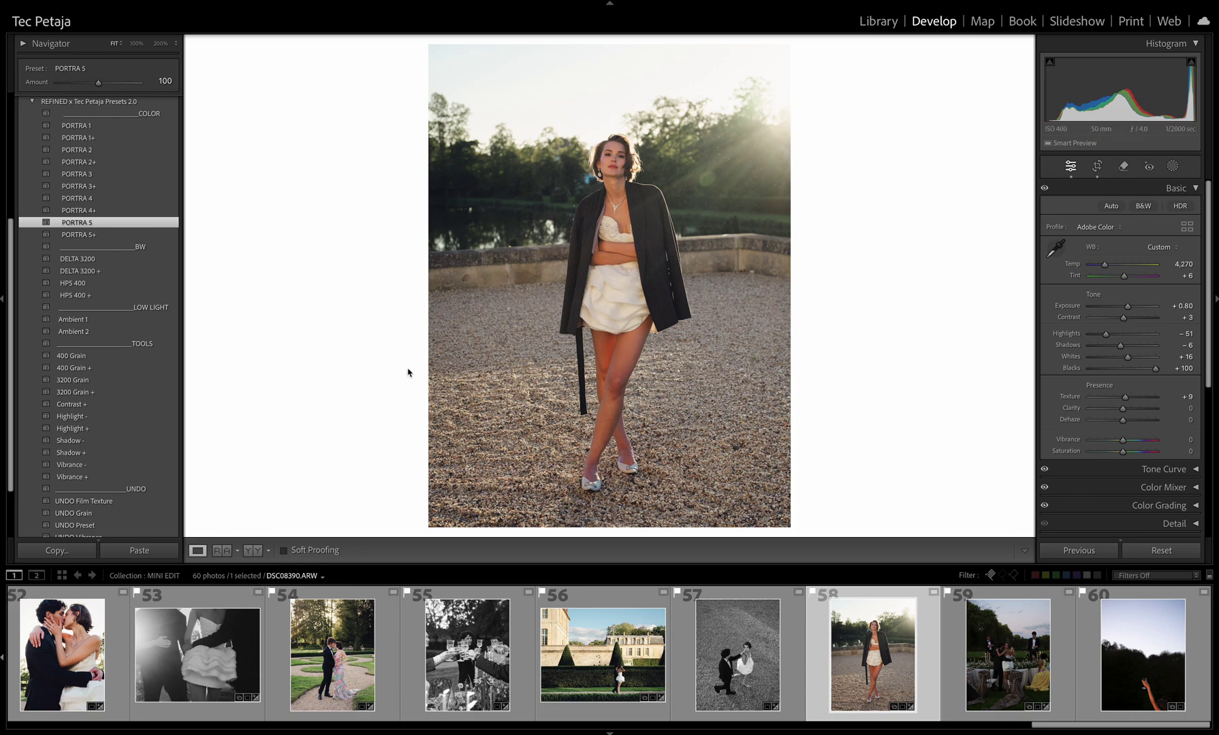
Step: Compare the fifty-eighth photo's original and edited versions side by side, raise its preset amount and open the next photo
{"action": "left_click", "coordinate": [253, 551]}
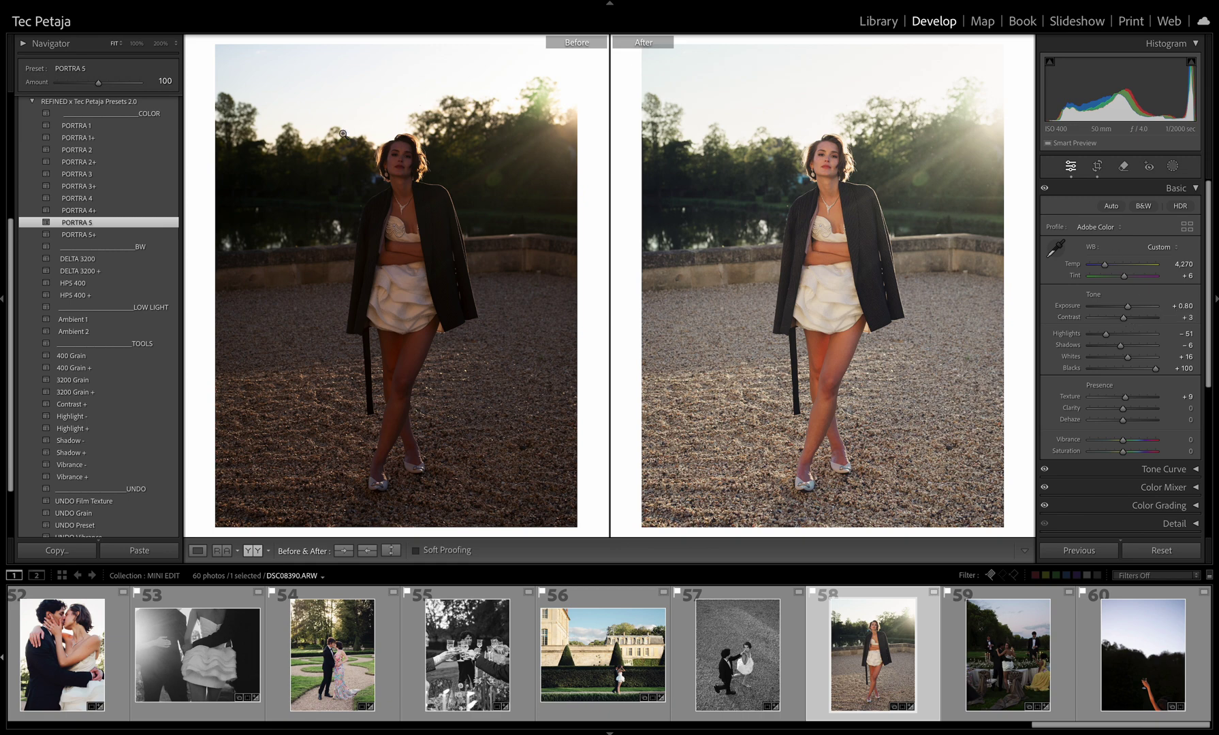
{"action": "left_click_drag", "start_coordinate": [95, 84], "coordinate": [115, 83]}
{"action": "key", "text": "Right"}
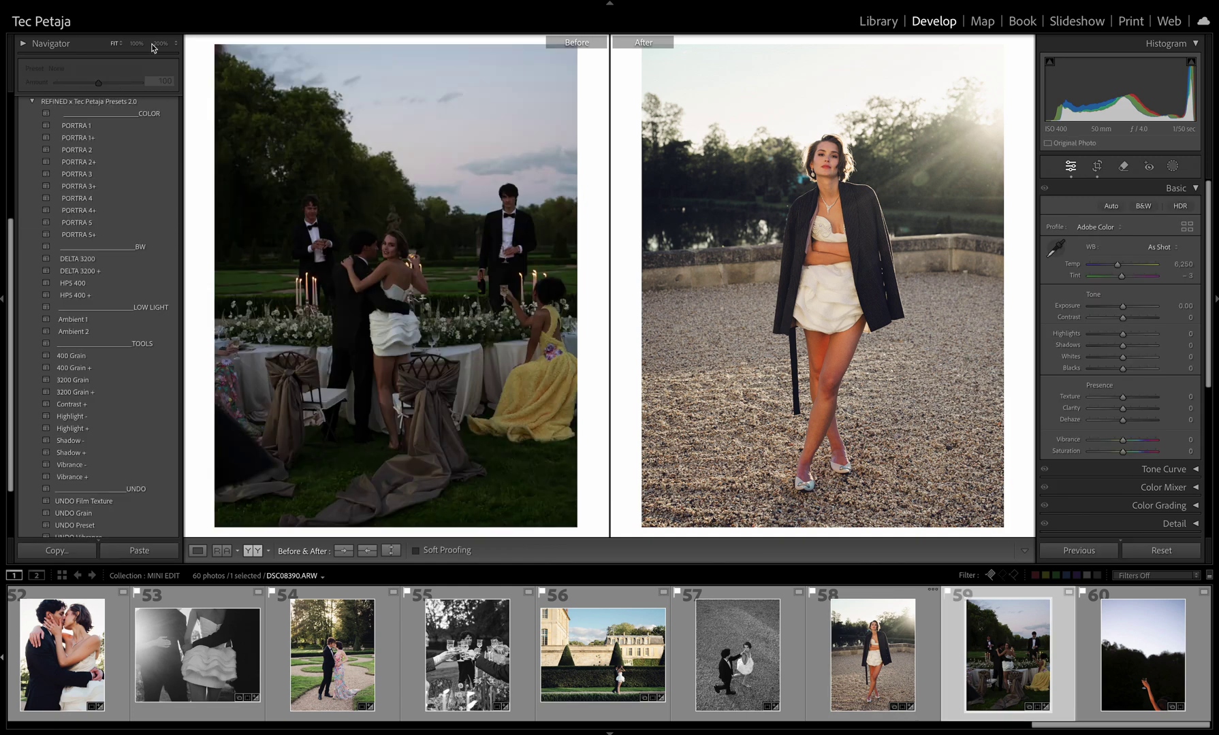
Step: Apply PORTRA 5 to the fifty-ninth photo, the candlelit garden table, with exposure +0.95 and shadows +8, fine-tune its temperature and open the next photo
{"action": "left_click", "coordinate": [78, 222]}
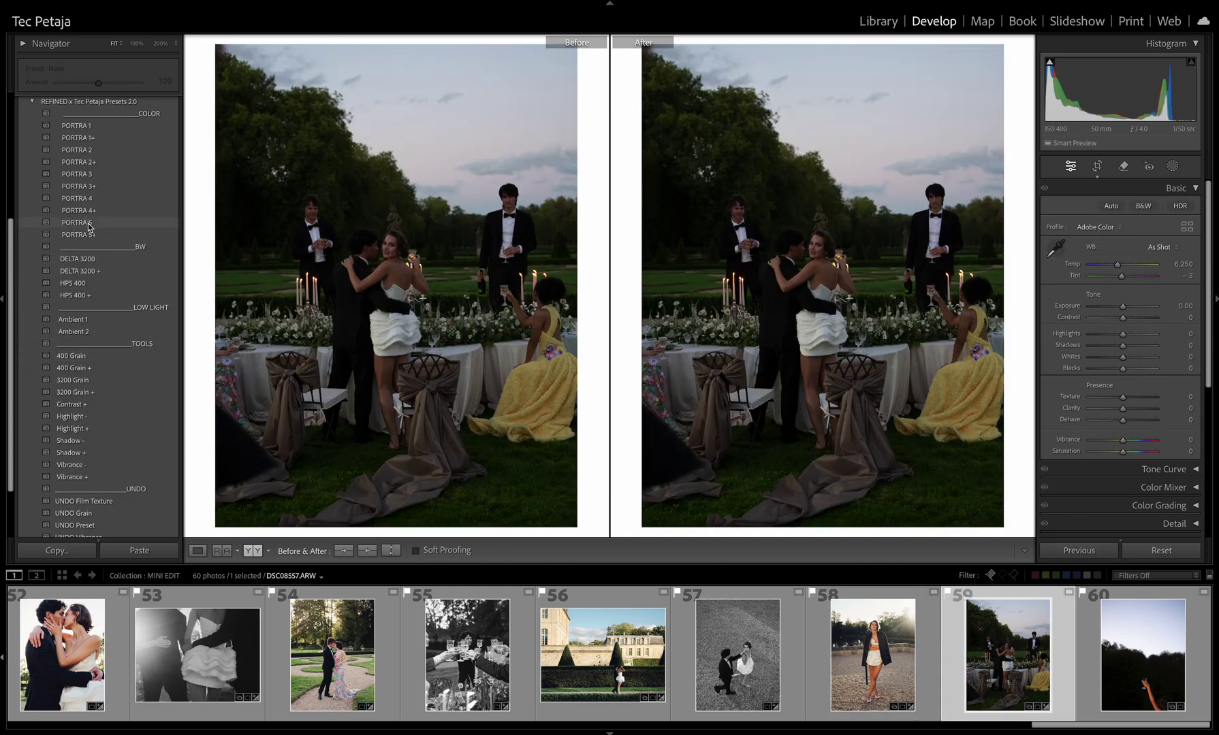
{"action": "left_click_drag", "start_coordinate": [1122, 310], "coordinate": [1126, 306]}
{"action": "left_click_drag", "start_coordinate": [1121, 350], "coordinate": [1125, 346]}
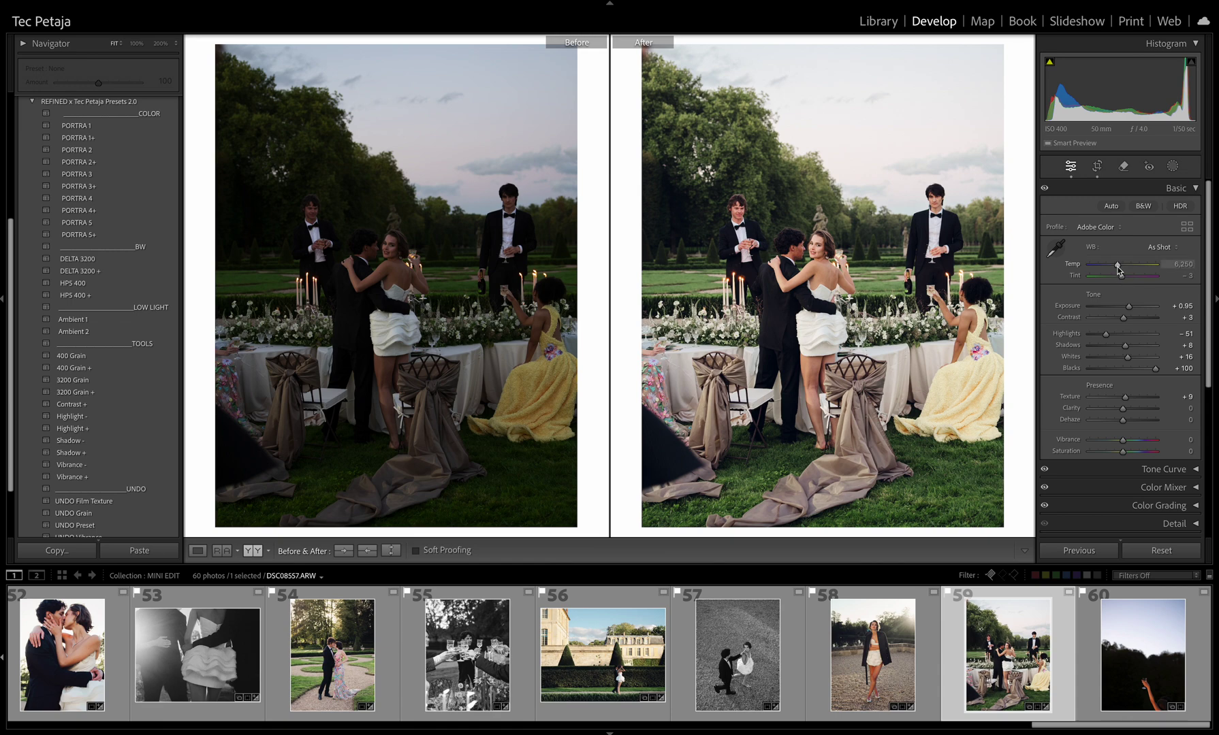
{"action": "left_click_drag", "start_coordinate": [1116, 264], "coordinate": [1129, 308]}
{"action": "key", "text": "Right"}
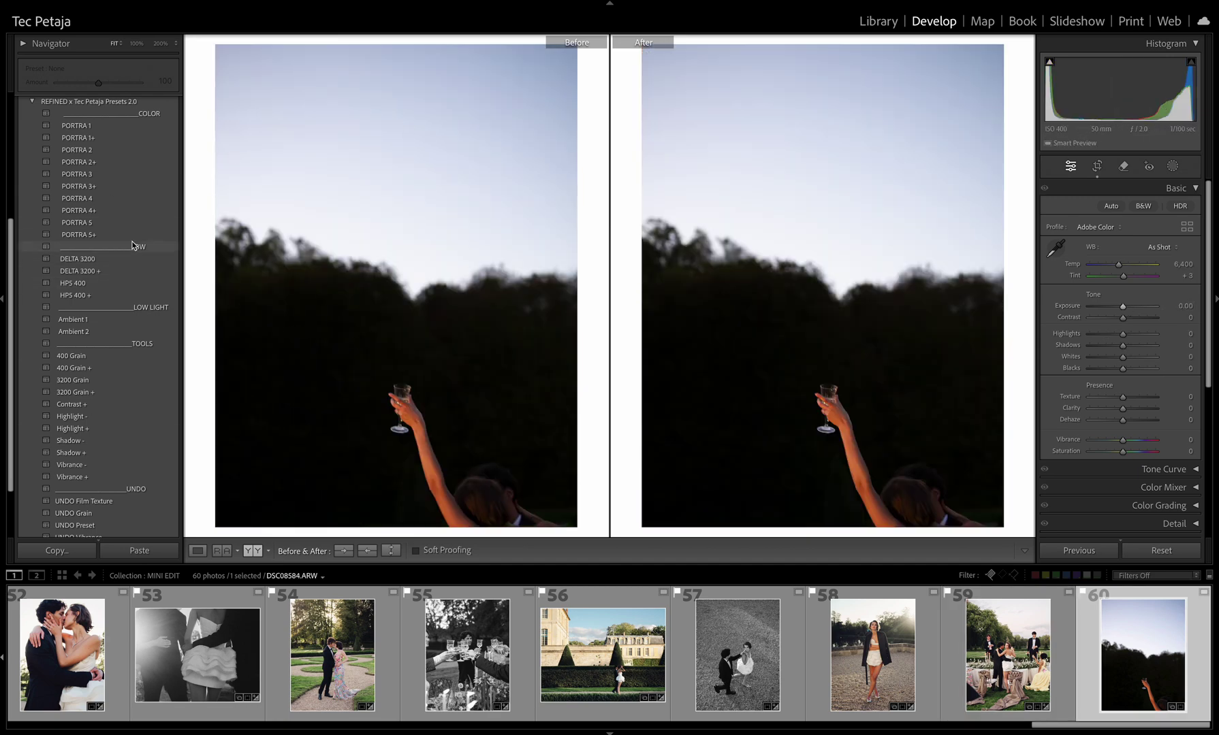
Step: Apply PORTRA 5 to the sixtieth photo, the raised glass against the sky, with exposure +0.35 and shadows +26
{"action": "left_click", "coordinate": [87, 222]}
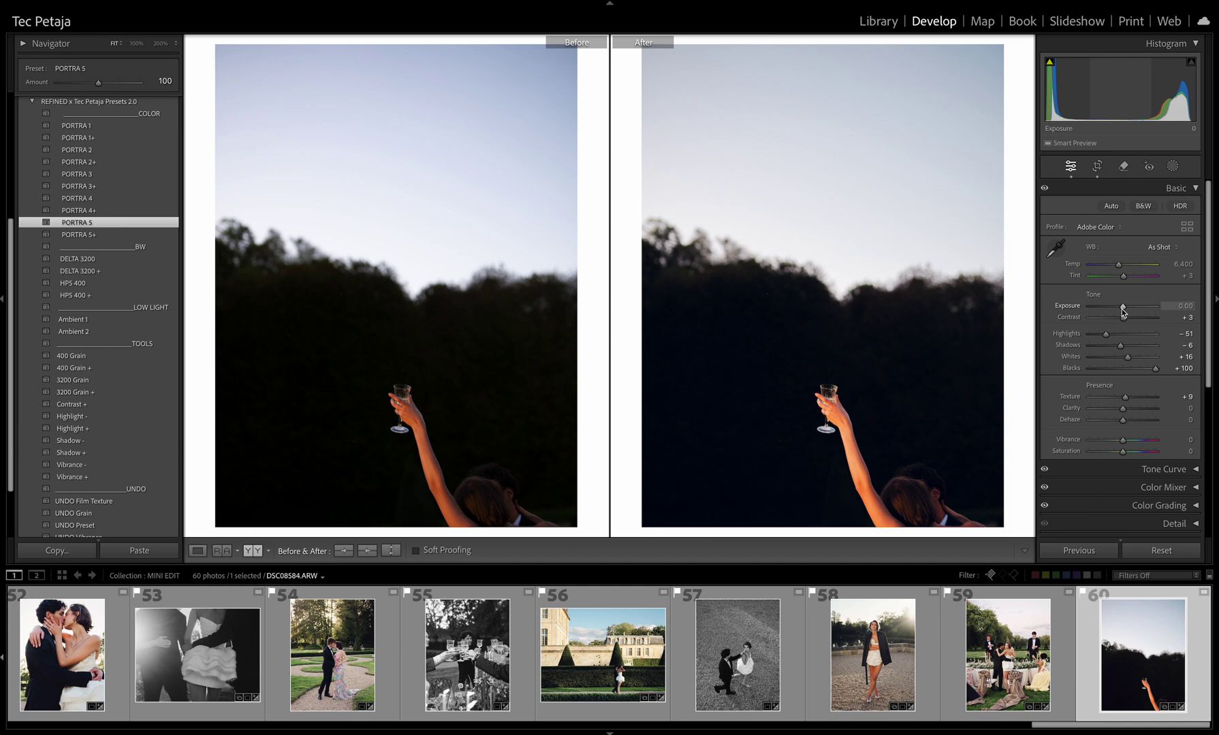
{"action": "left_click_drag", "start_coordinate": [1121, 309], "coordinate": [1127, 344]}
{"action": "left_click", "coordinate": [207, 207]}
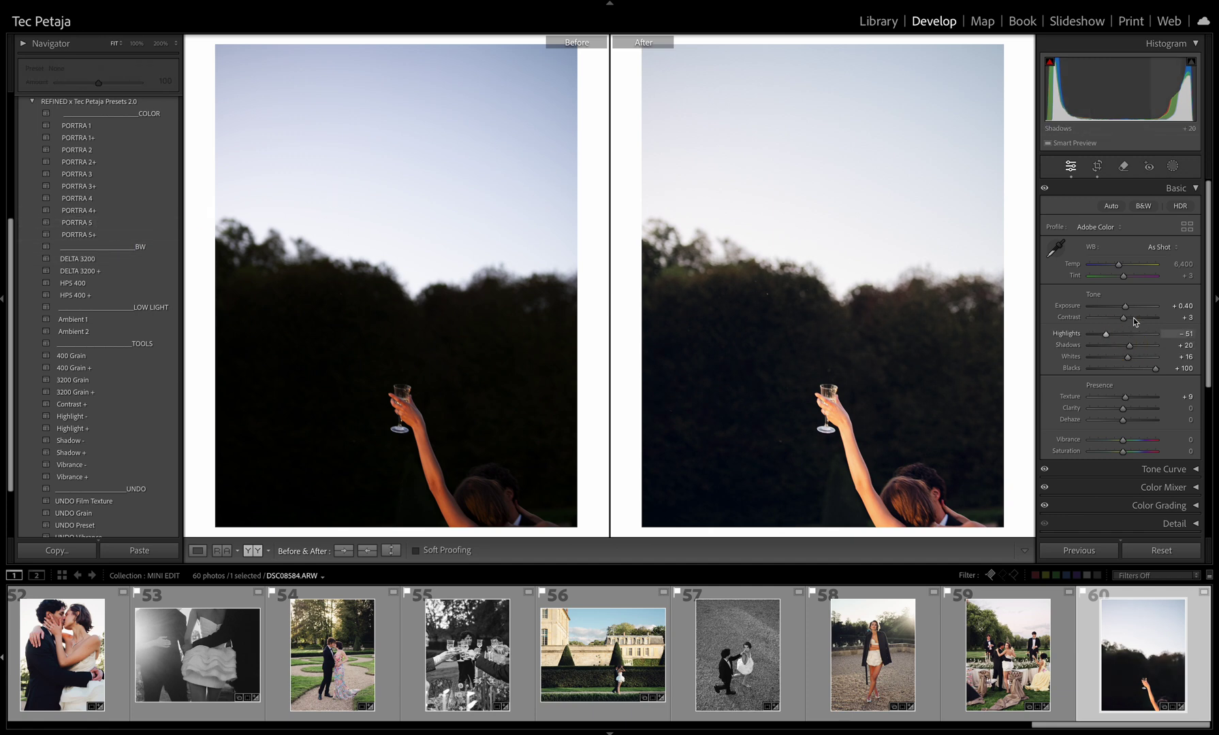
{"action": "mouse_move", "coordinate": [1125, 308]}
{"action": "left_mouse_down"}
{"action": "mouse_move", "coordinate": [1132, 350]}
{"action": "mouse_move", "coordinate": [1121, 307]}
{"action": "left_mouse_up"}
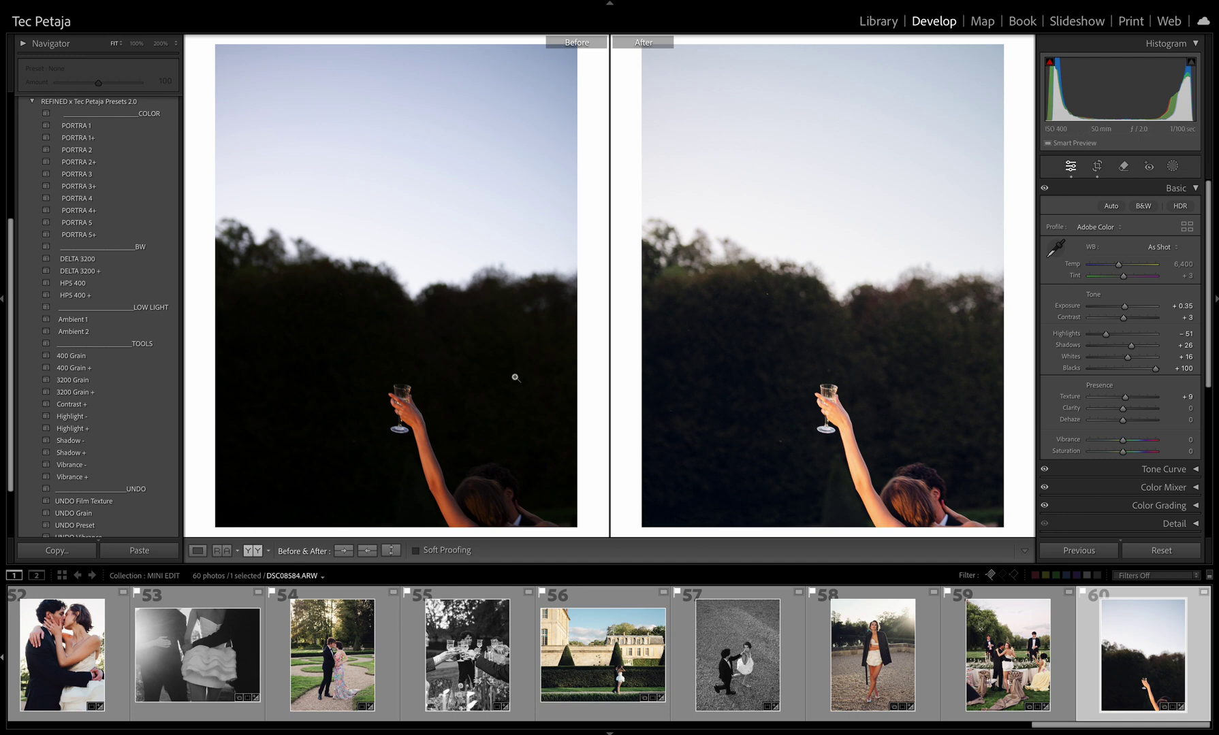
Step: Look back through the edited photos in the filmstrip toward the start of the collection
{"action": "scroll", "coordinate": [219, 647], "scroll_direction": "up", "scroll_amount": 15}
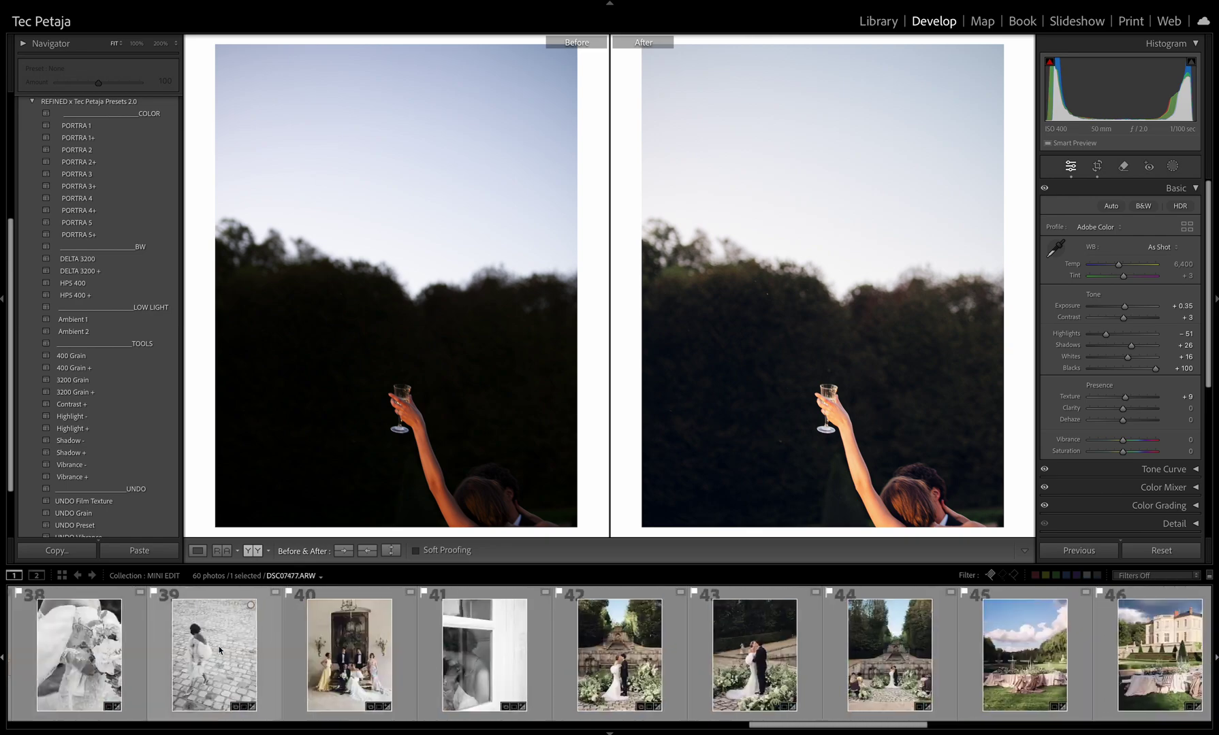
{"action": "scroll", "coordinate": [219, 647], "scroll_direction": "up", "scroll_amount": 15}
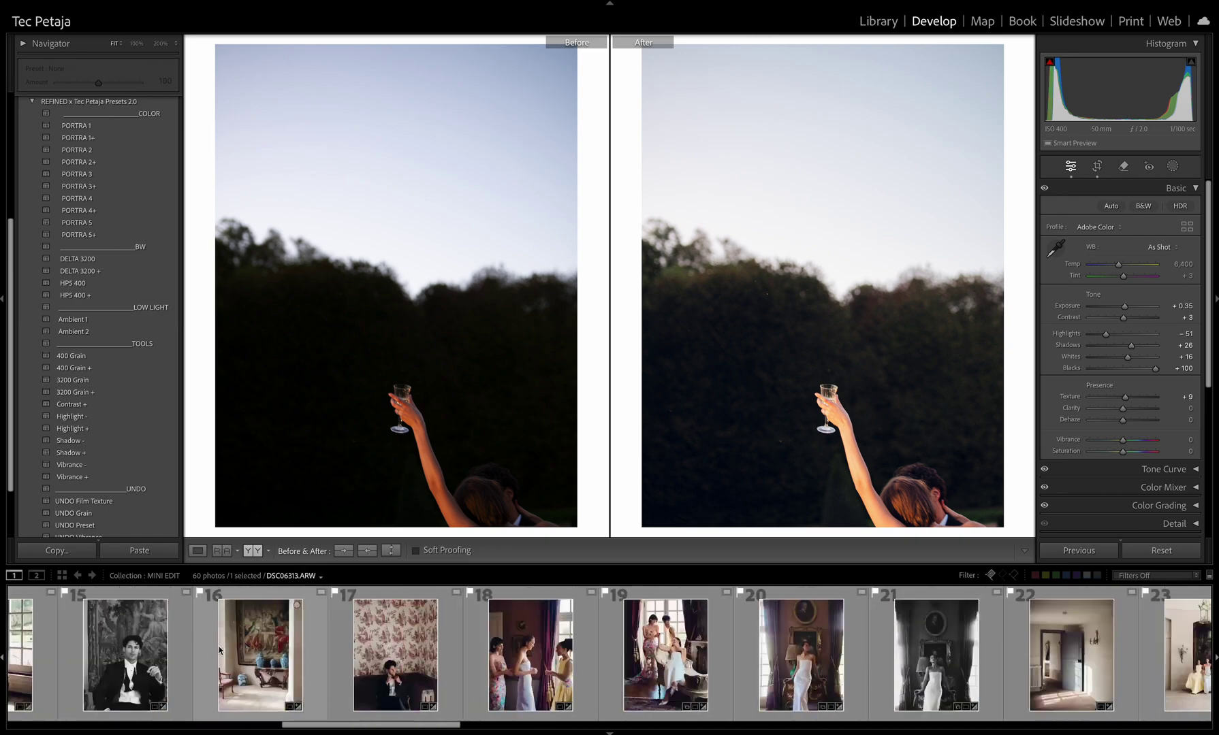